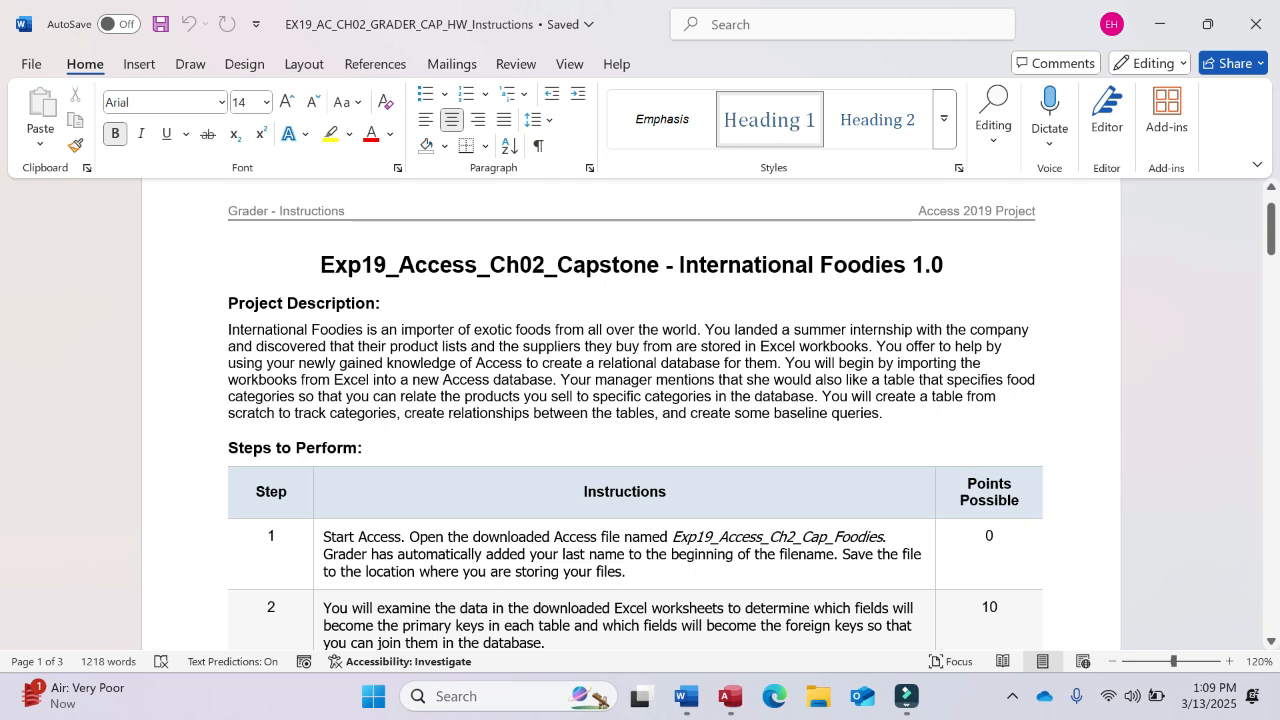
Step: Highlight "also like a table" and "You will create a table from scratch to track categories," in yellow in the project description
drag(815, 380, 917, 380)
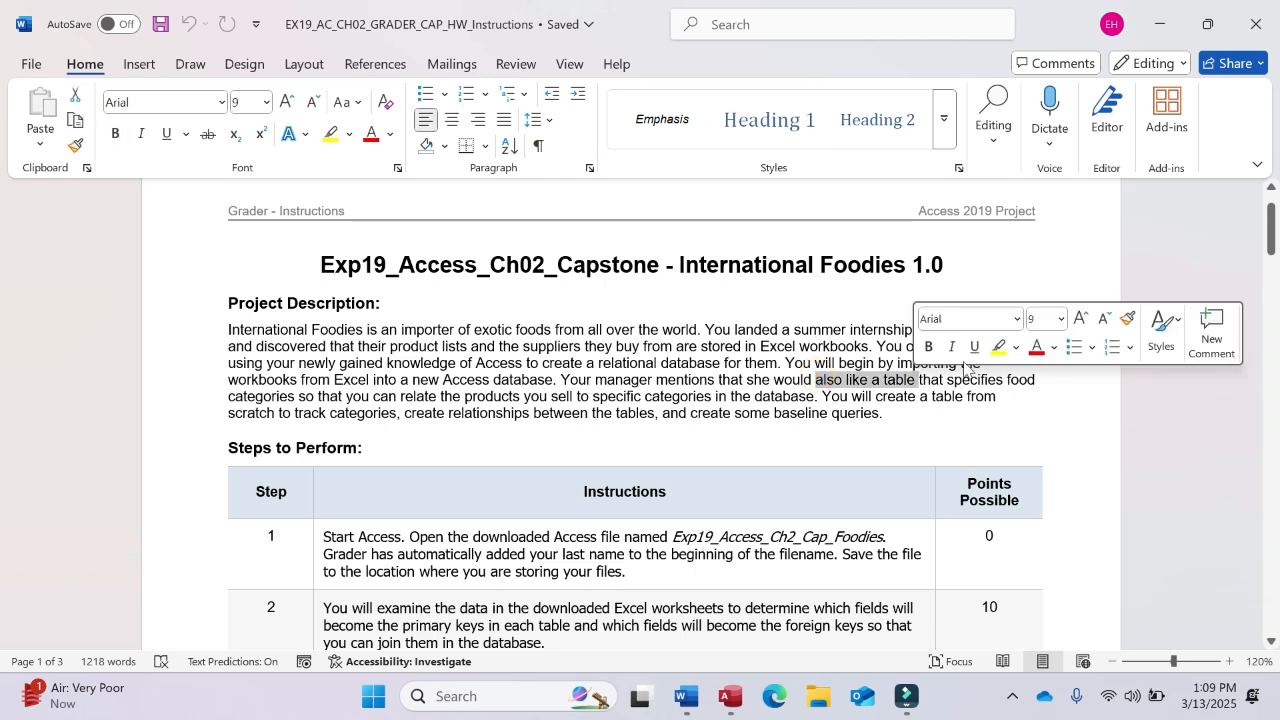
click(1003, 347)
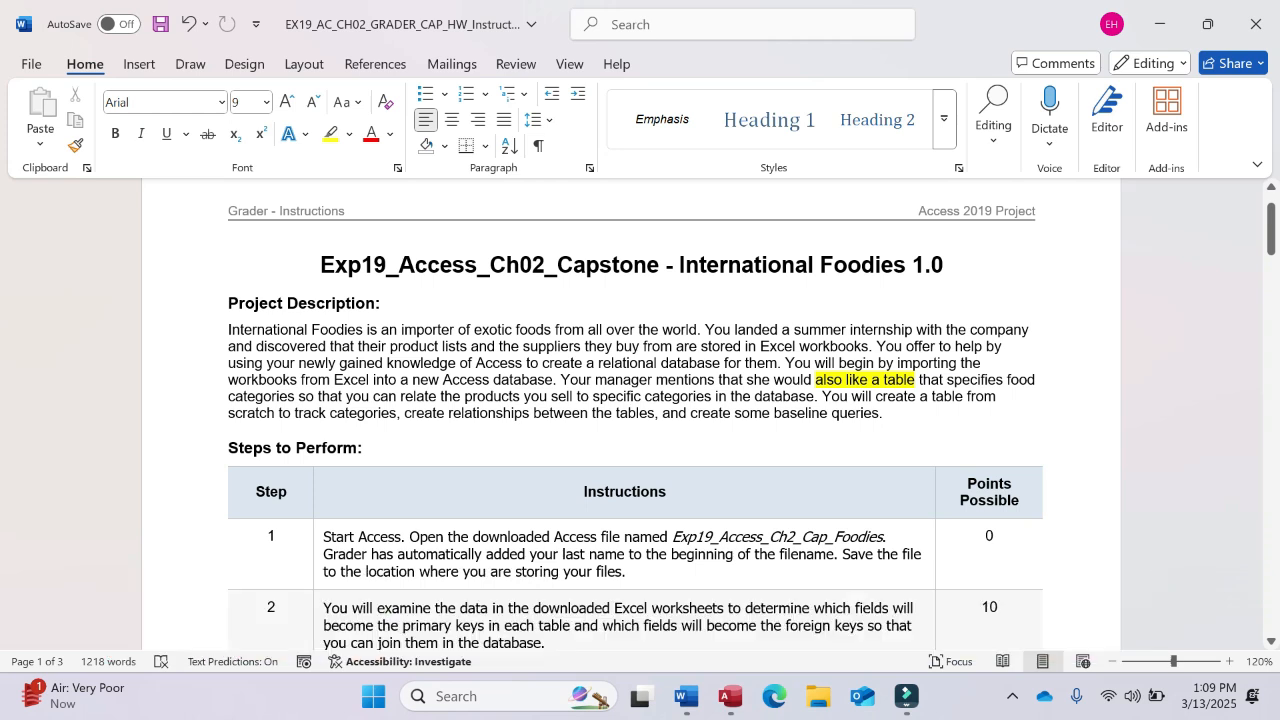
drag(822, 397, 370, 413)
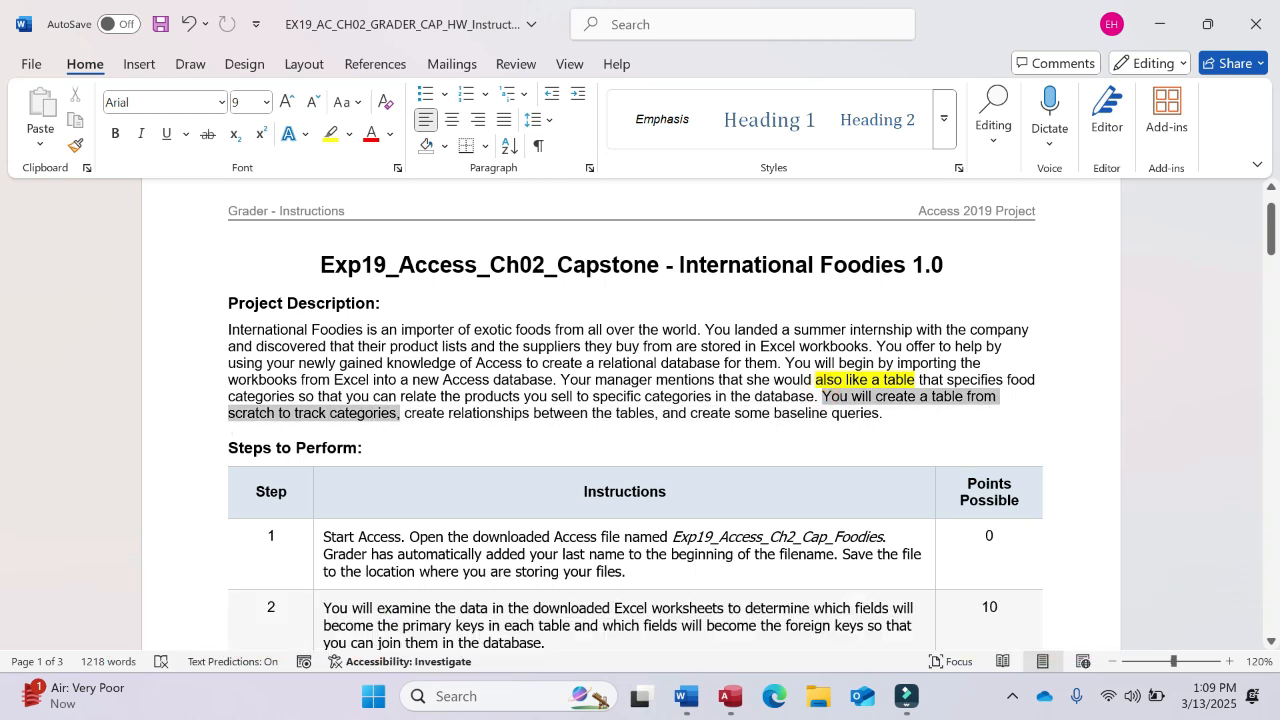
drag(400, 413, 400, 417)
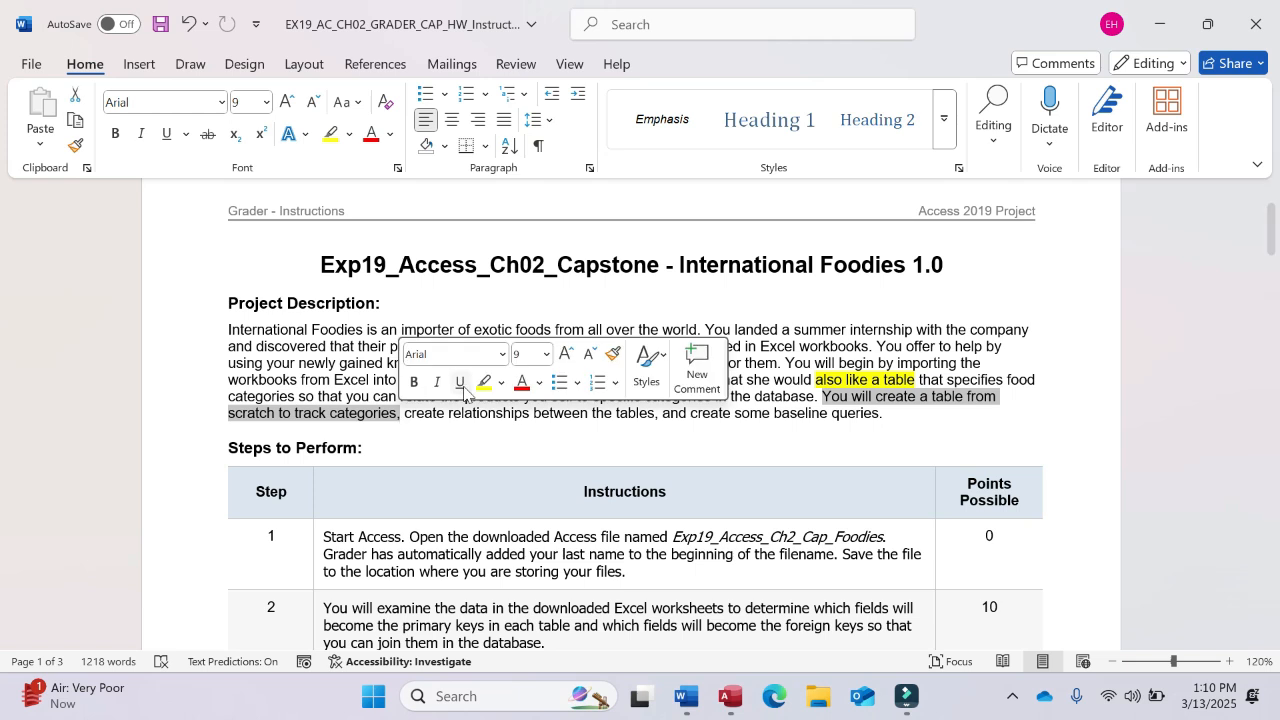
click(483, 383)
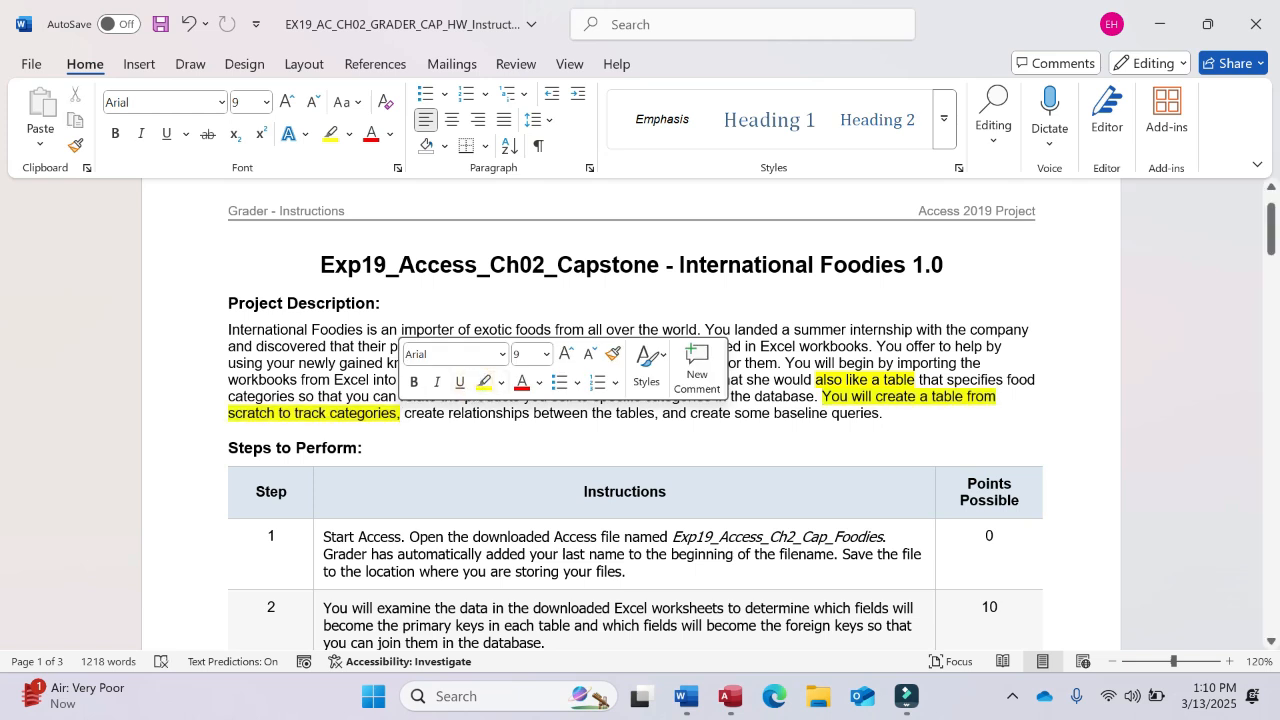
Step: Highlight "create relationships between the tables" and "create some baseline queries" in yellow in the project description
drag(407, 413, 654, 413)
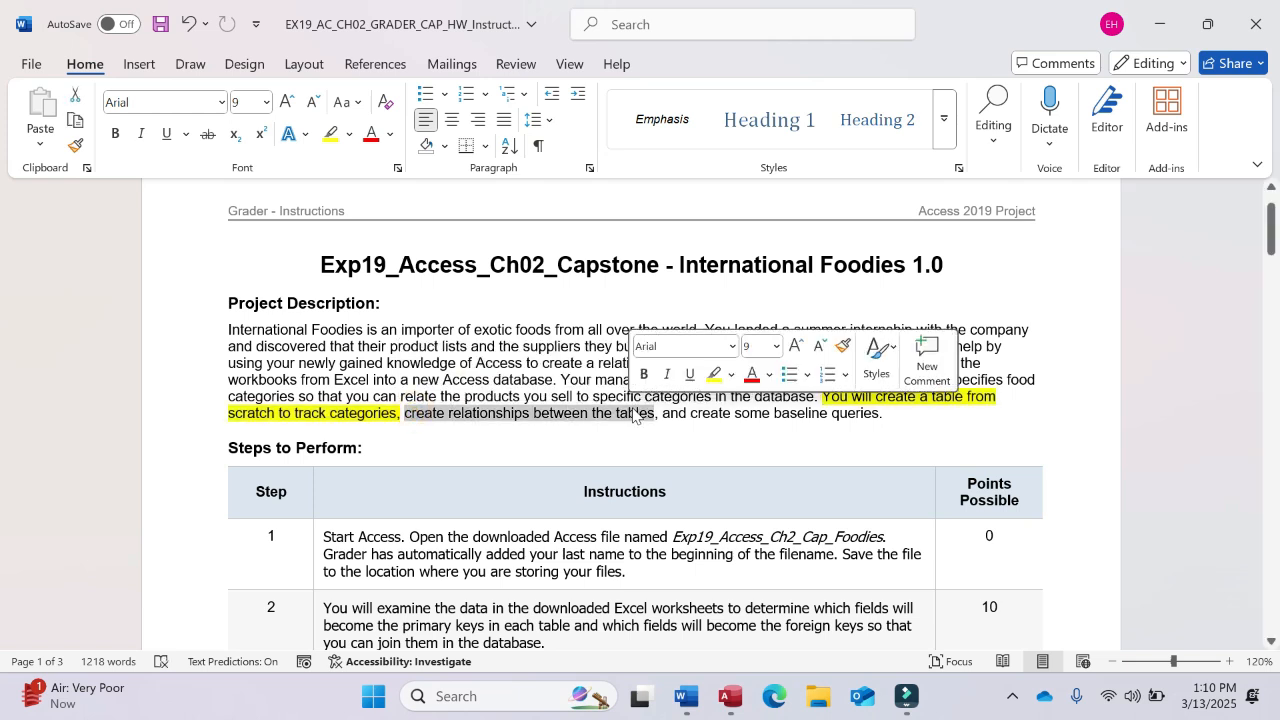
click(716, 376)
drag(690, 413, 879, 413)
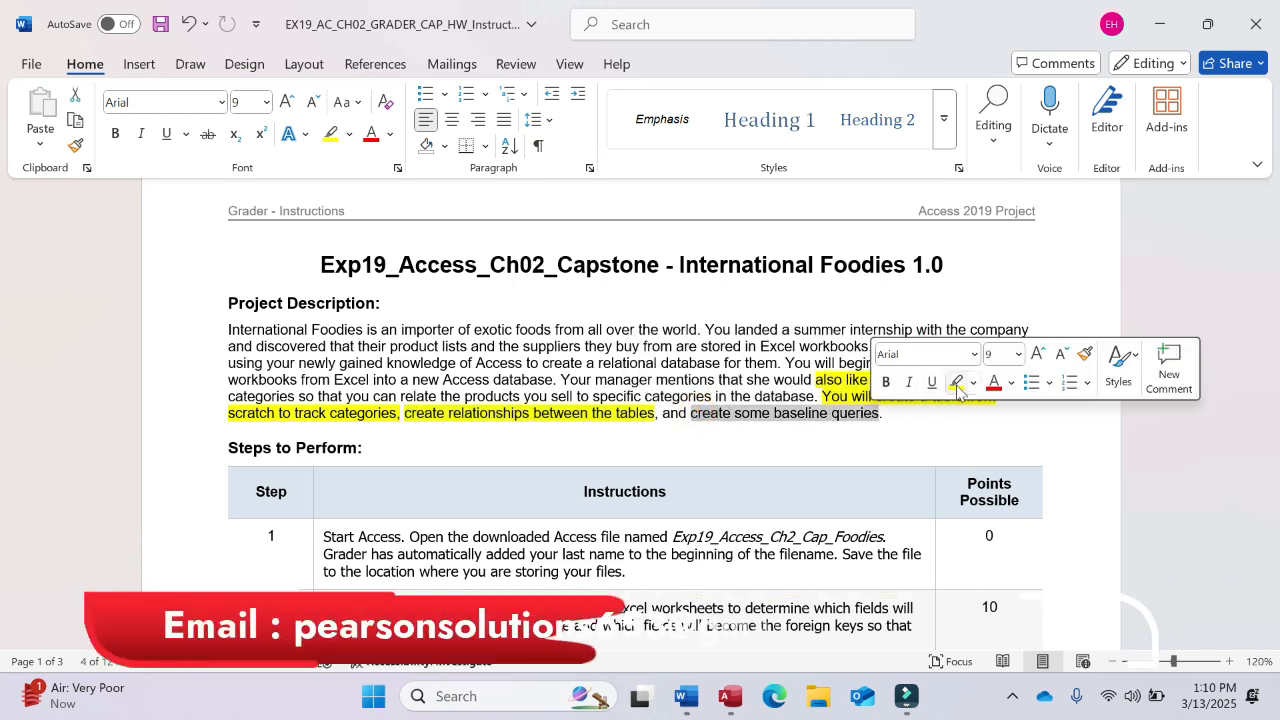
click(955, 382)
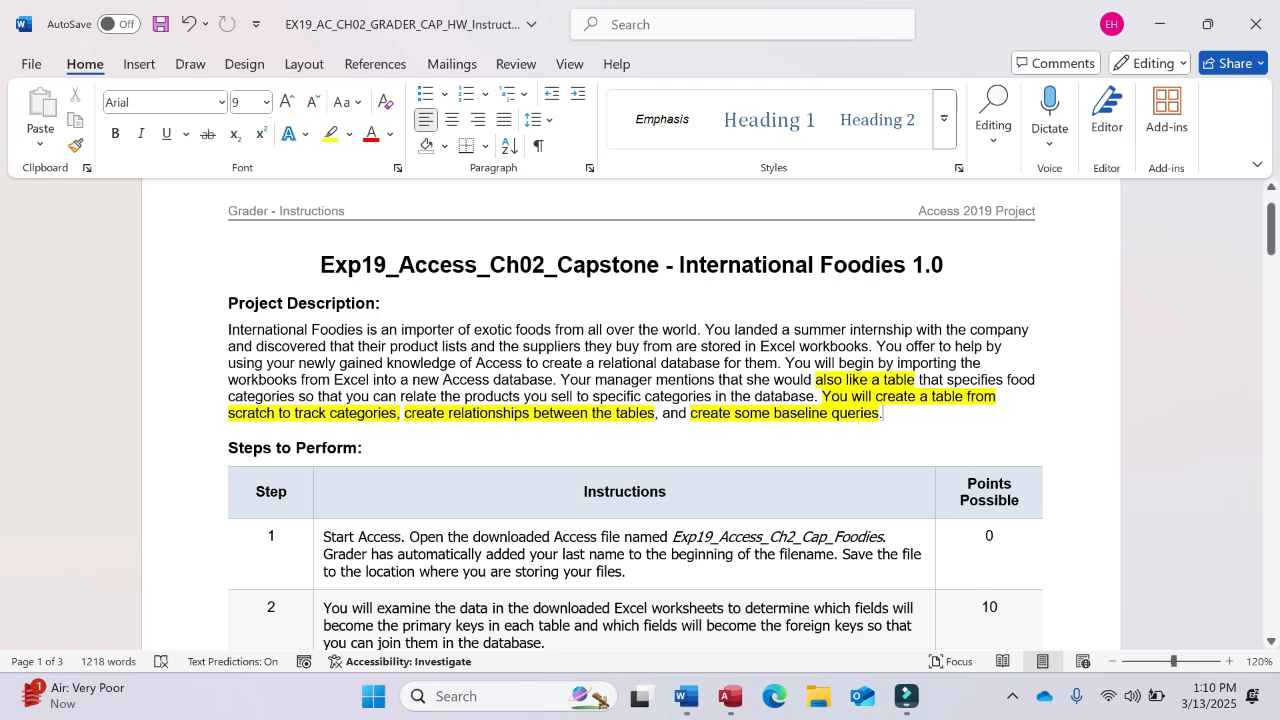
Step: Check the Foodies database open in Access against step 1, and return to the Word instructions to read step 2
scroll(450, 540, down, 3)
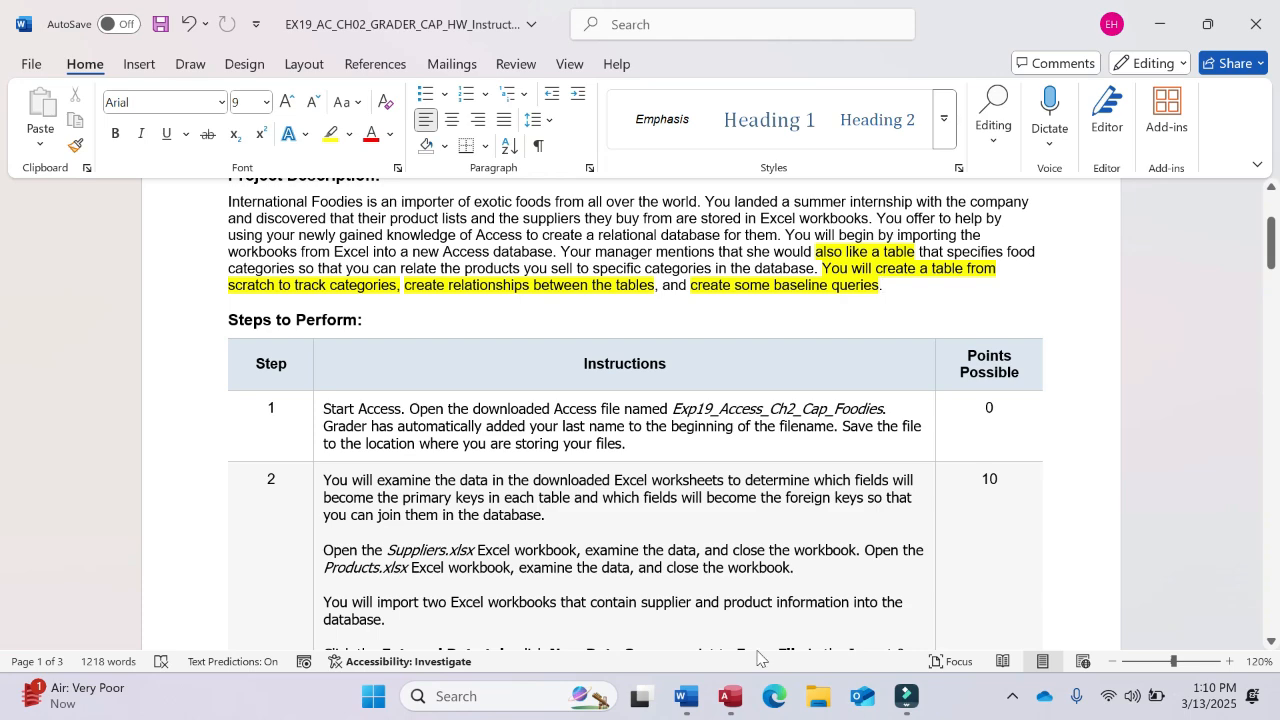
click(730, 697)
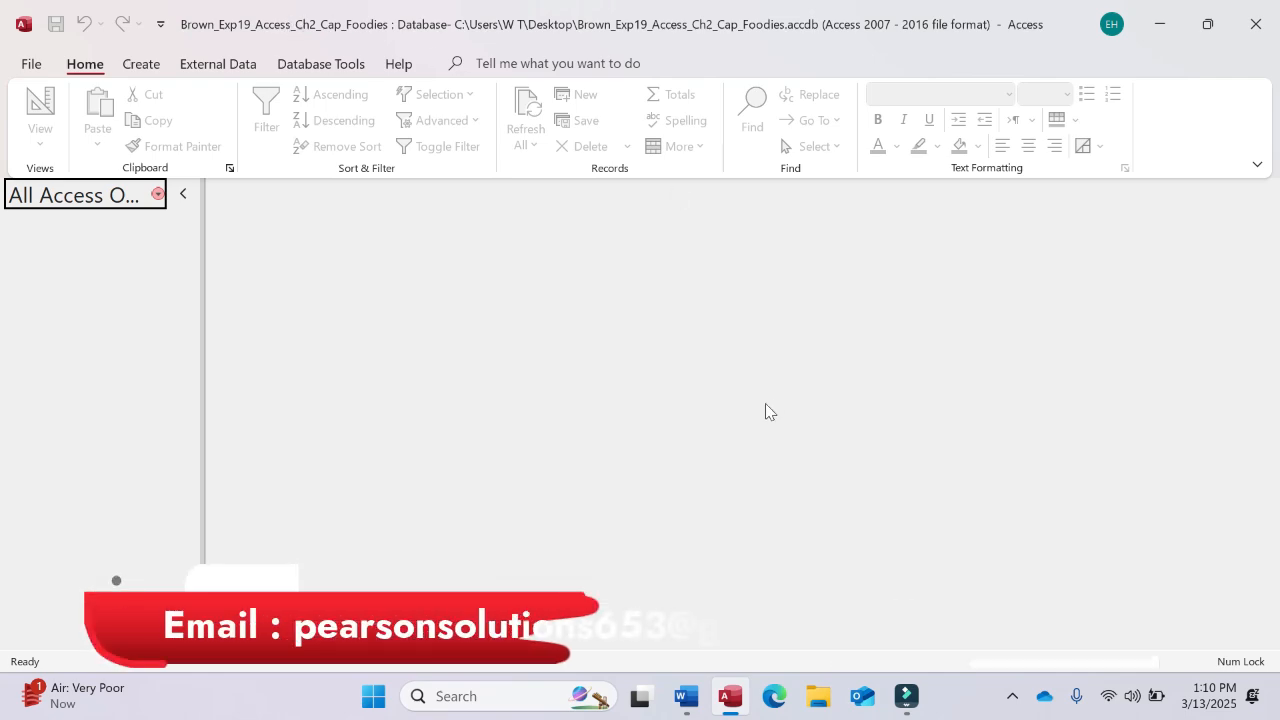
click(686, 697)
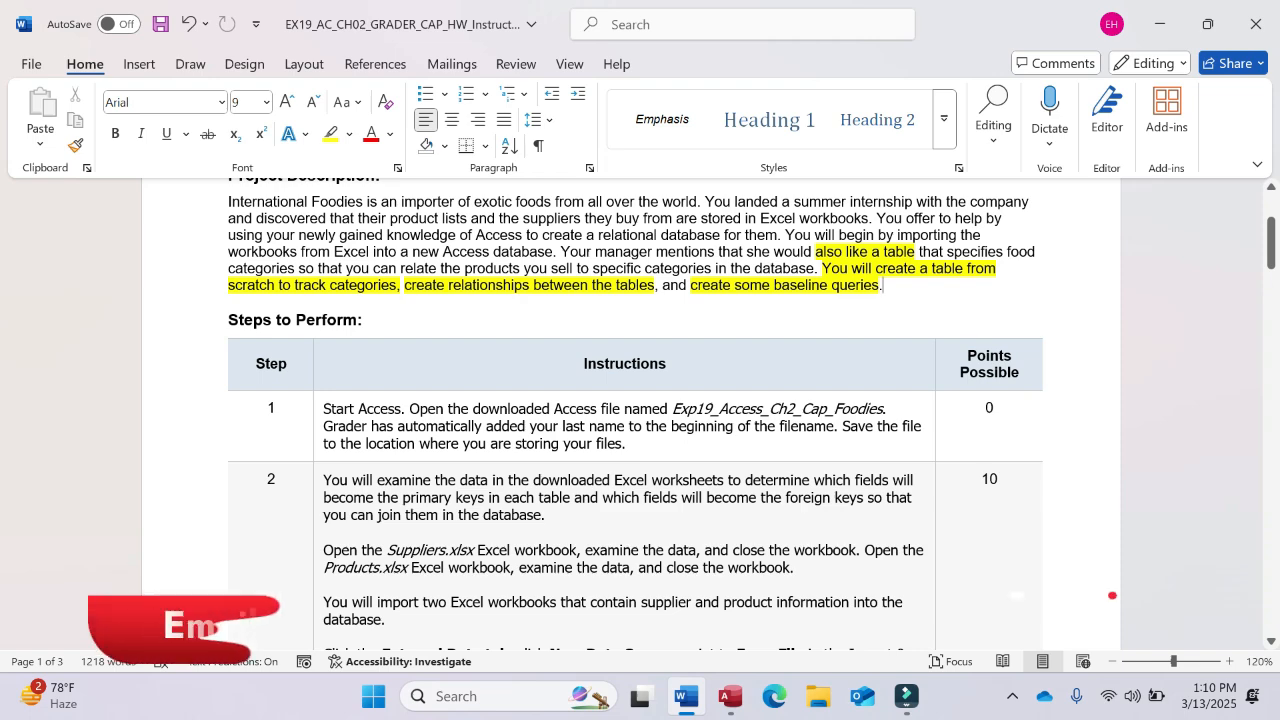
scroll(635, 400, down, 2)
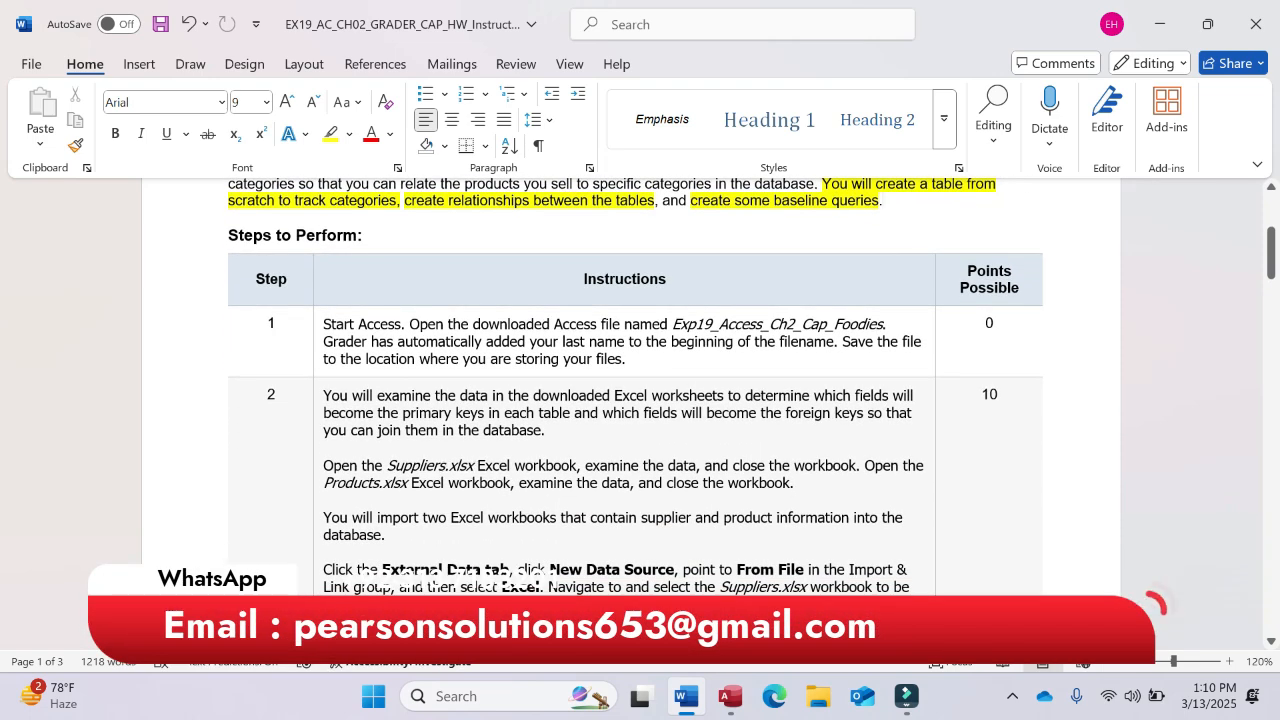
Step: Open the Suppliers workbook from the desktop in Excel, enable editing and examine its supplier records
click(1158, 32)
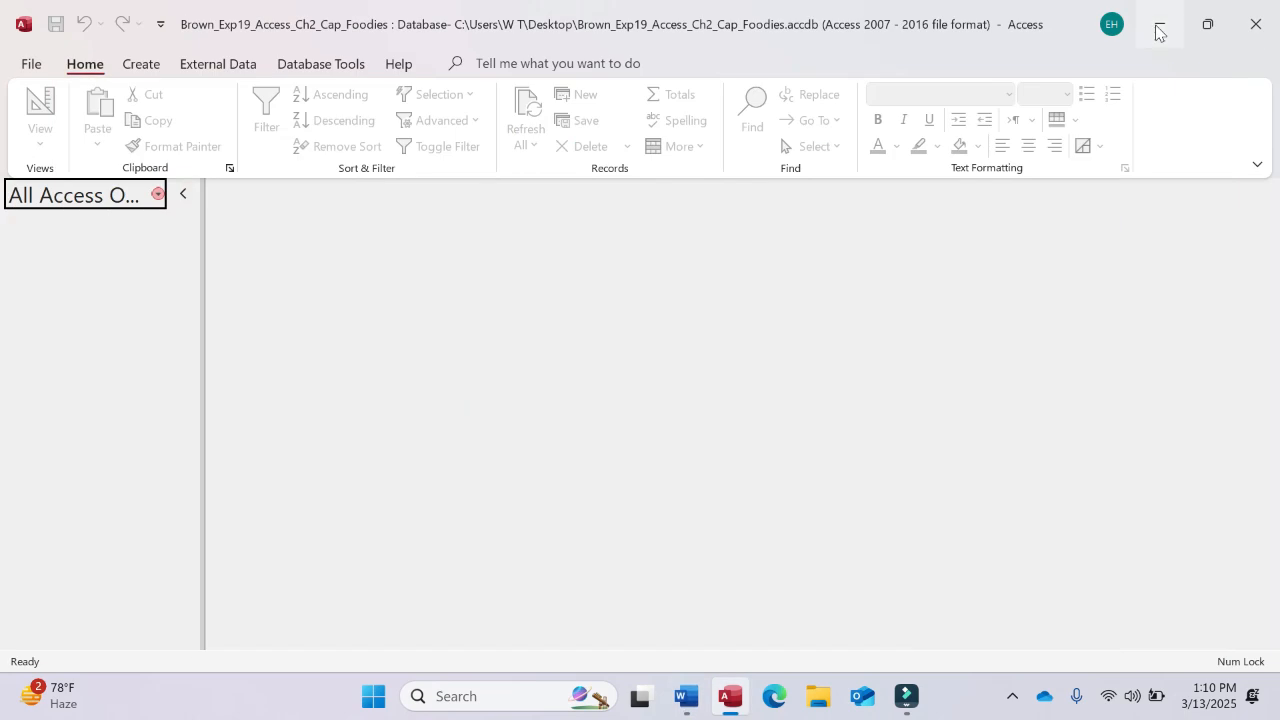
click(1157, 34)
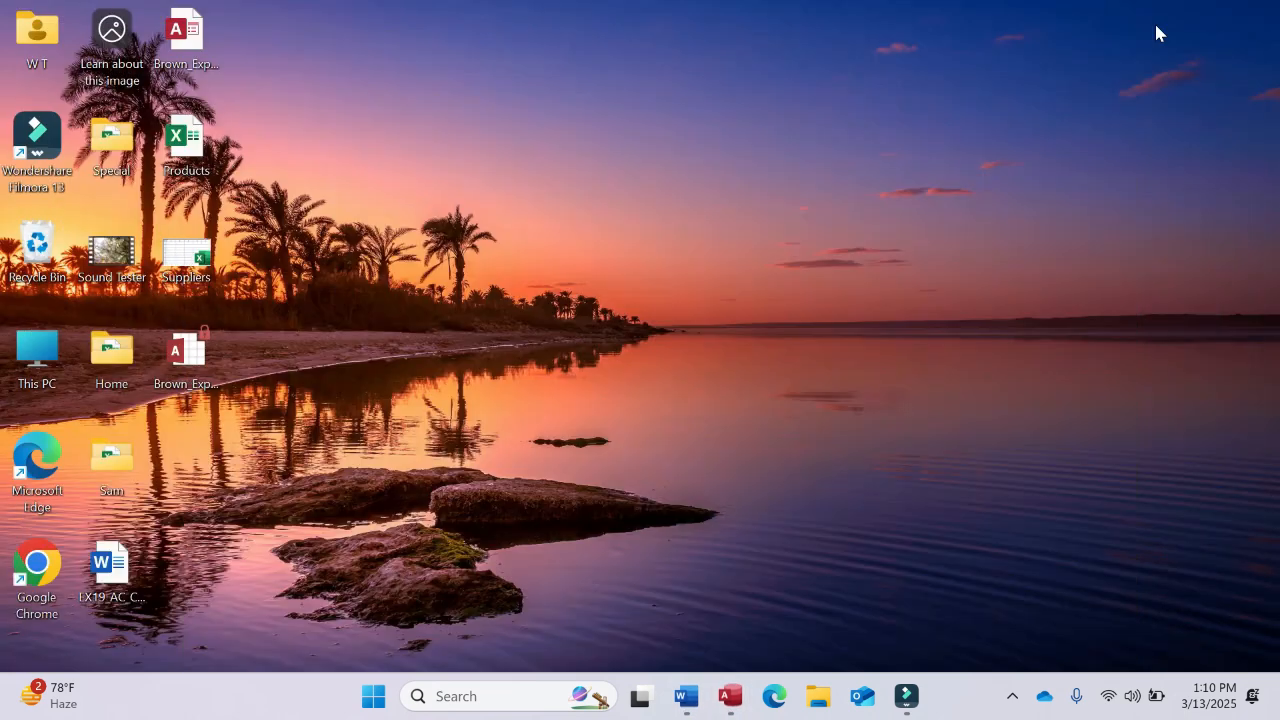
double_click(186, 262)
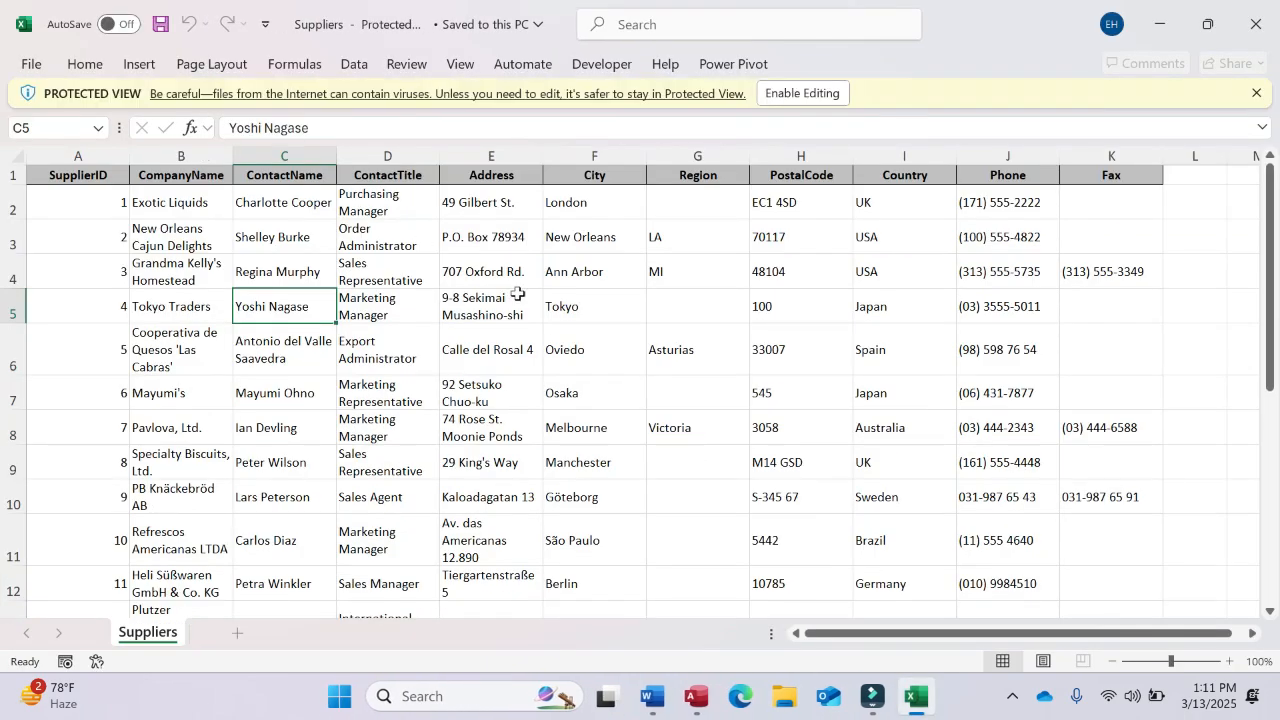
click(780, 94)
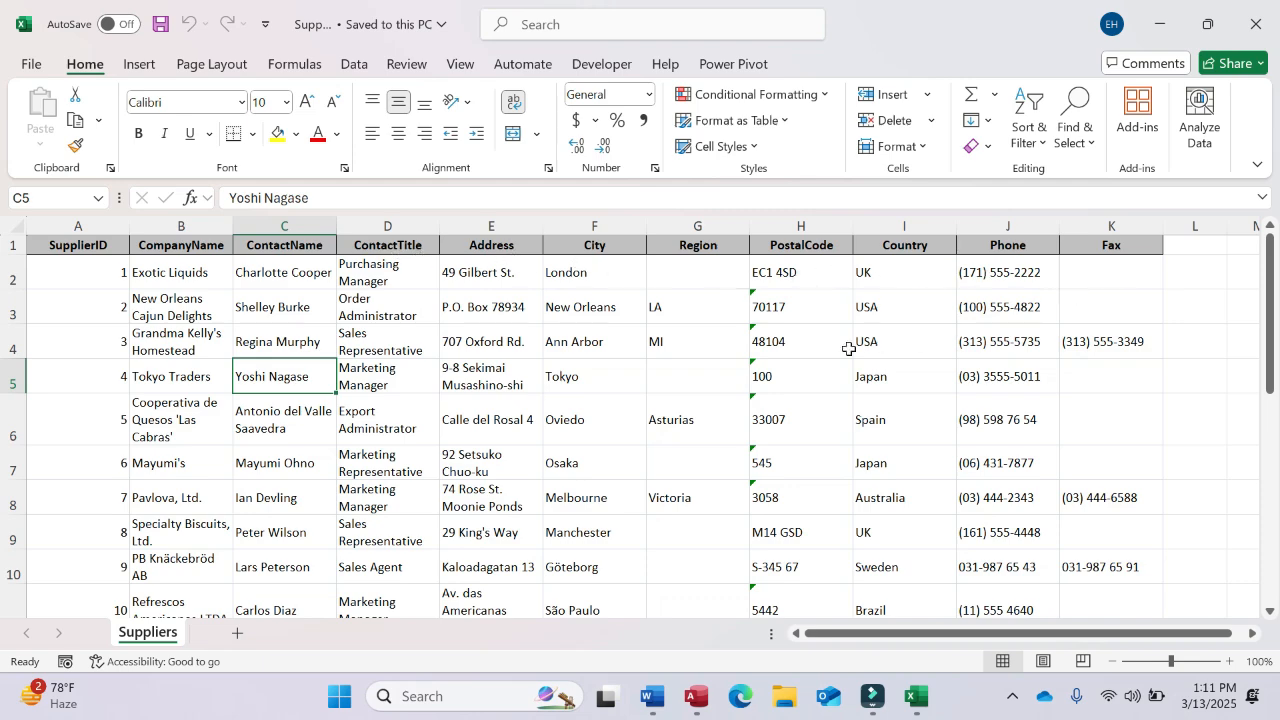
scroll(848, 348, down, 6)
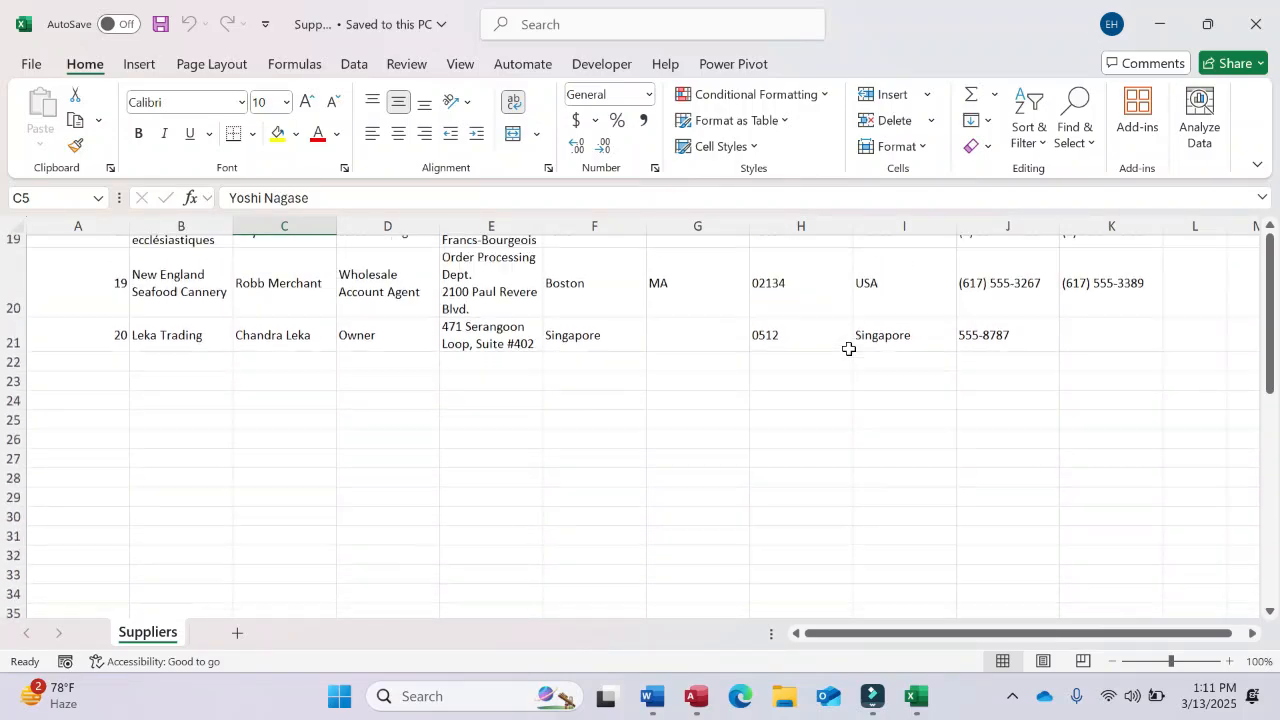
scroll(848, 348, up, 6)
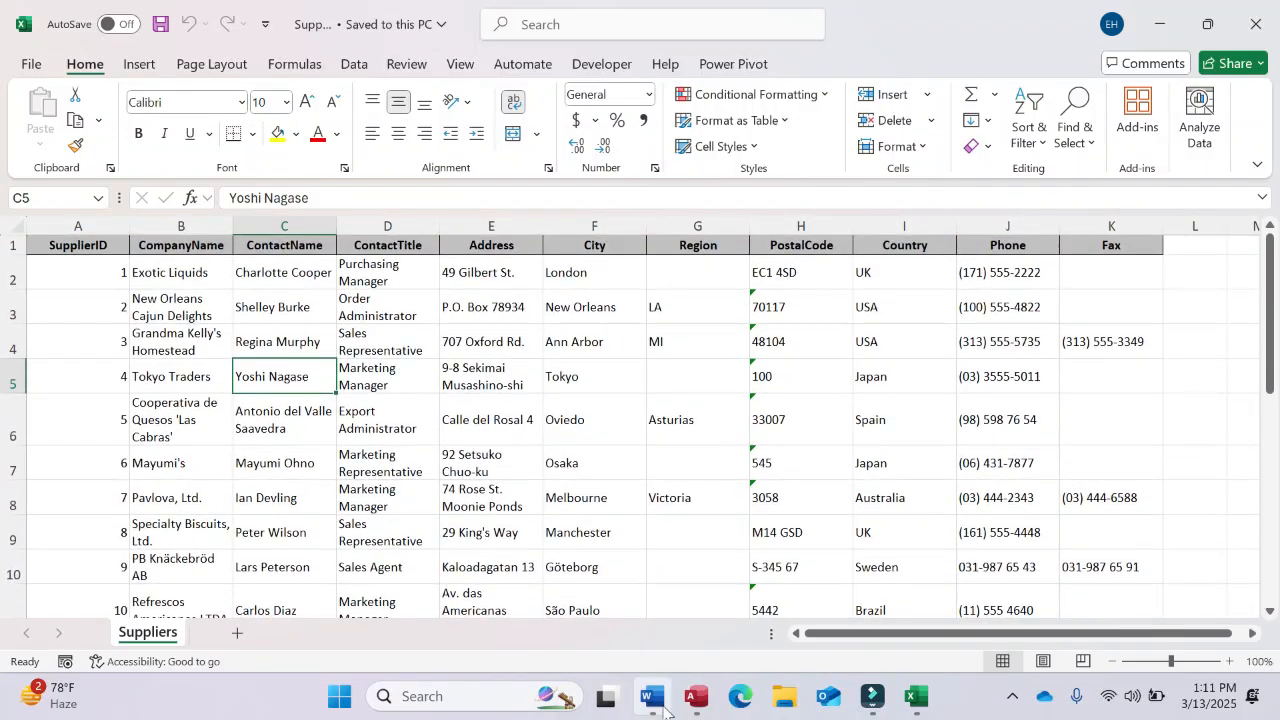
Step: Switch to the Word instructions and highlight "two Excel workbooks" in yellow in step 2
click(652, 698)
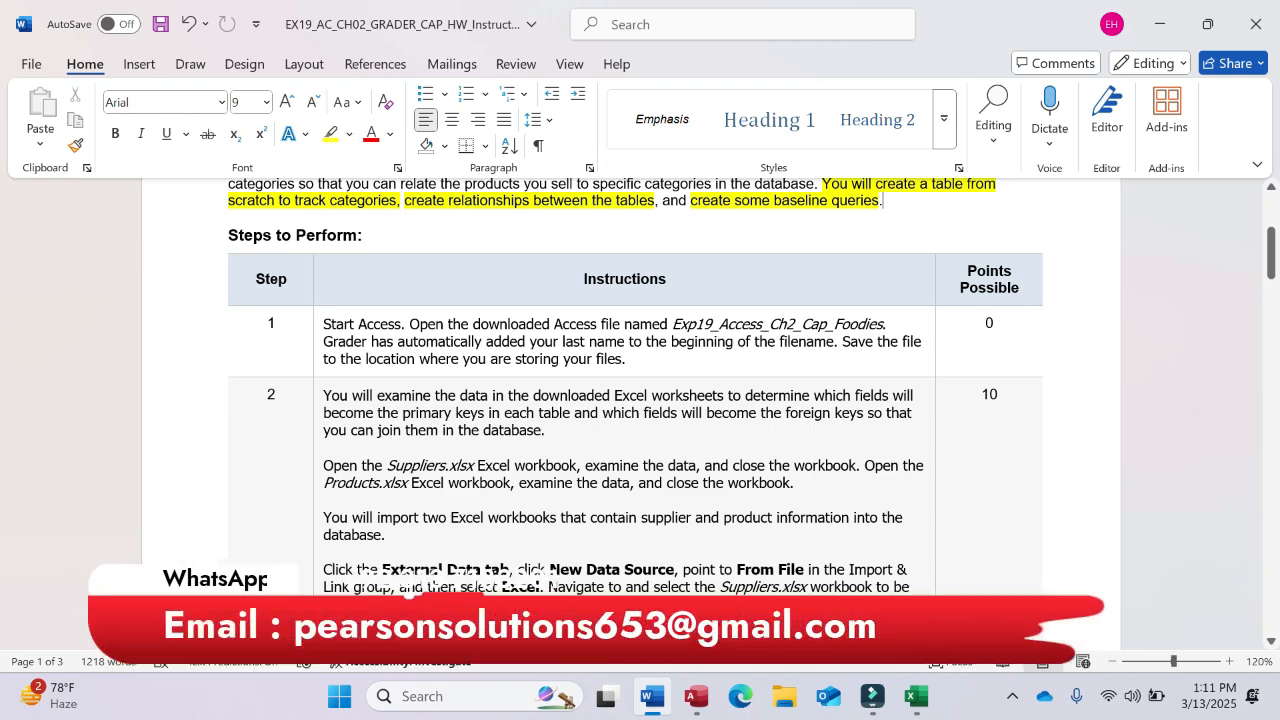
scroll(640, 400, down, 3)
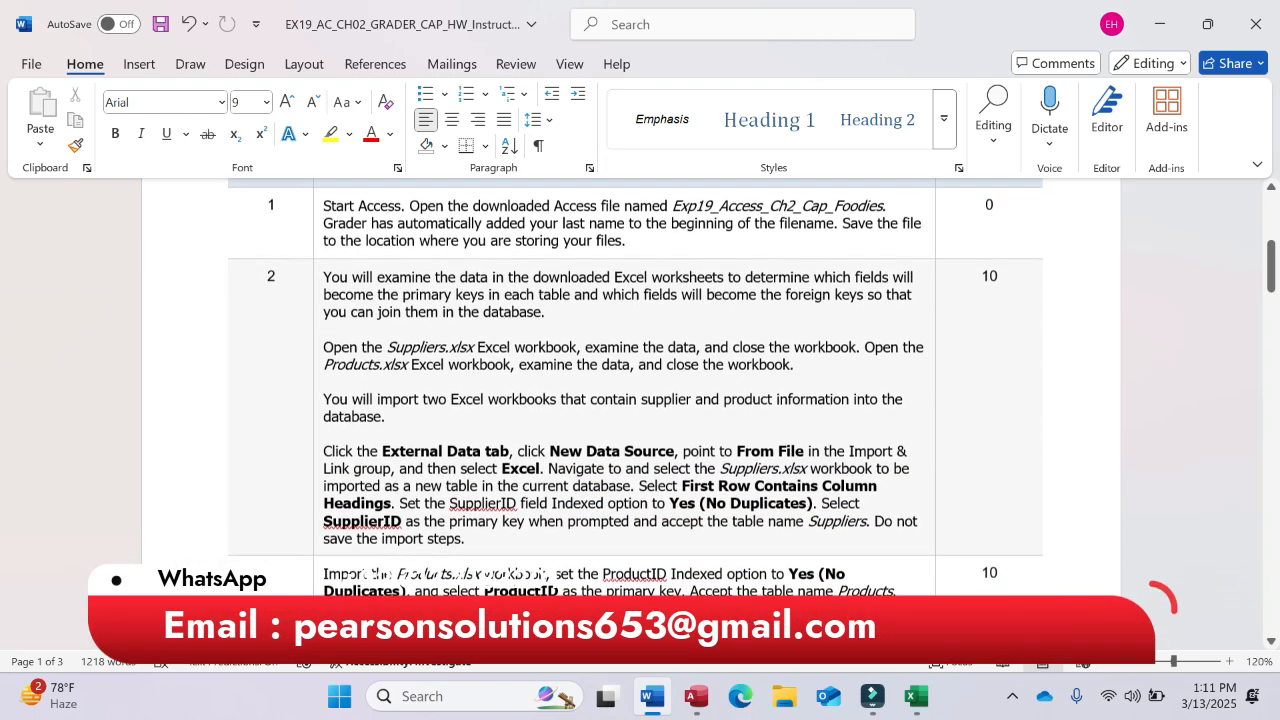
scroll(680, 421, up, 7)
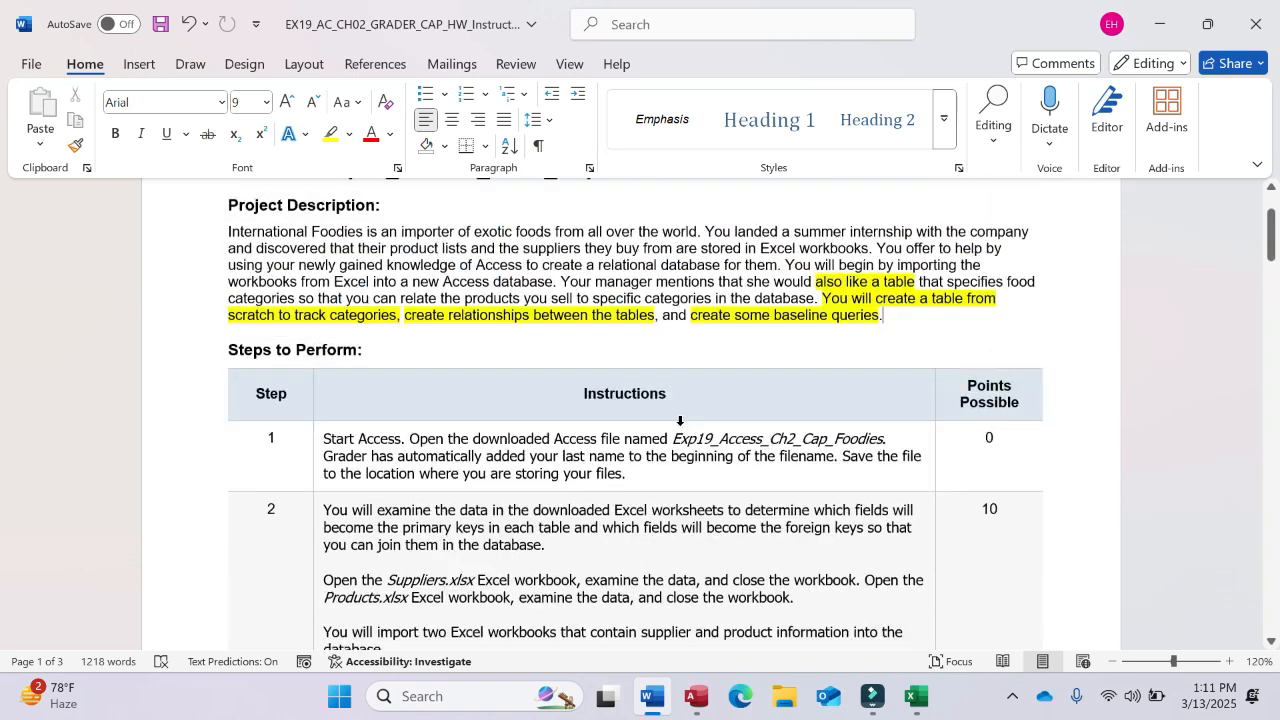
scroll(680, 421, down, 6)
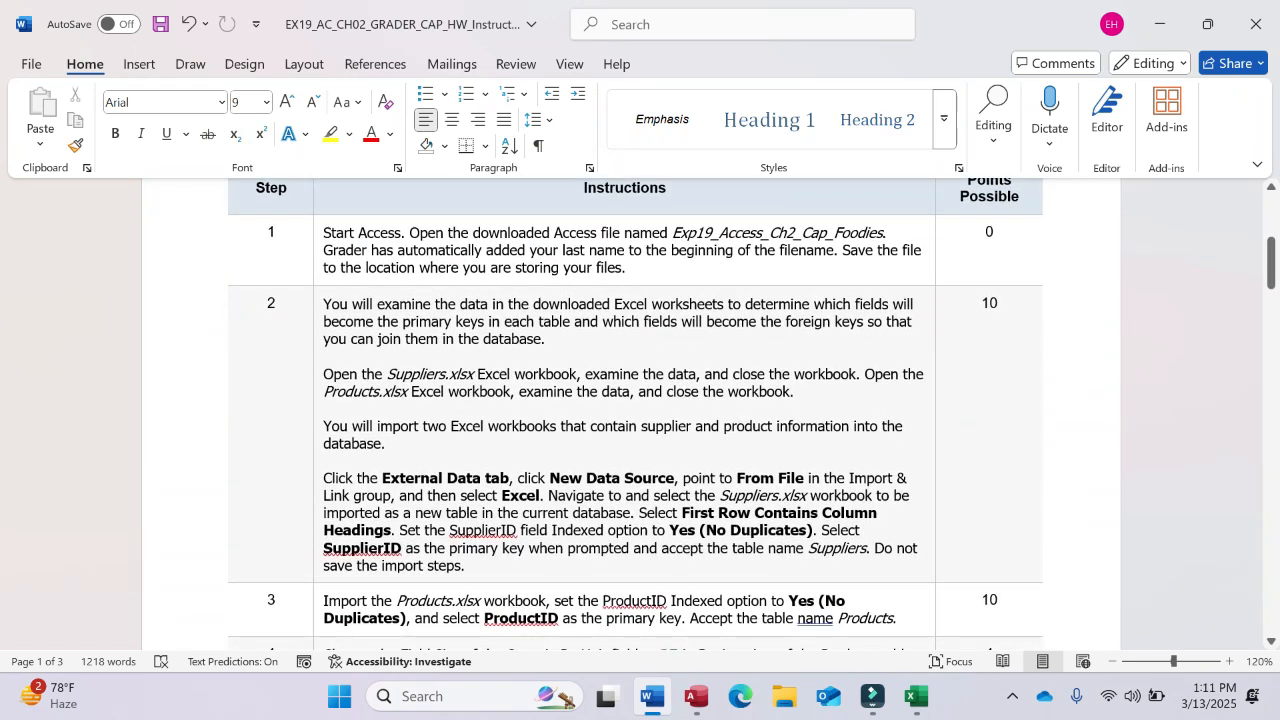
scroll(680, 421, down, 2)
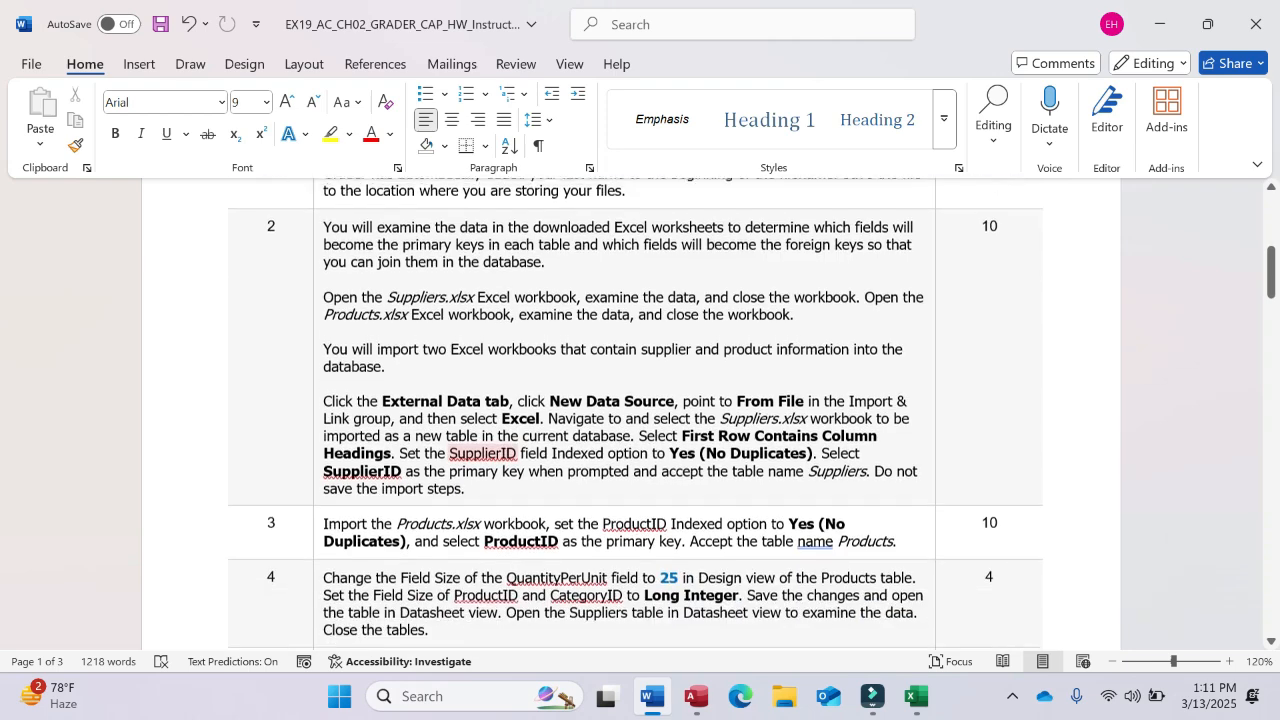
drag(422, 340, 557, 341)
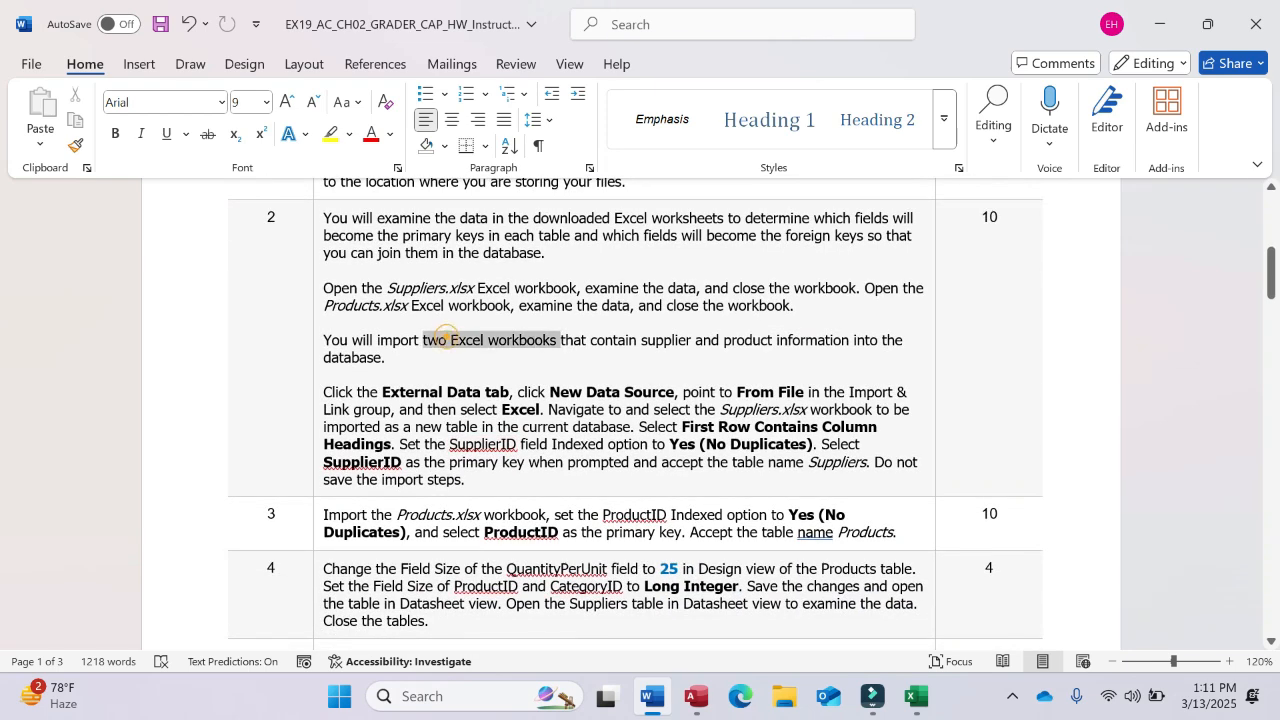
click(620, 305)
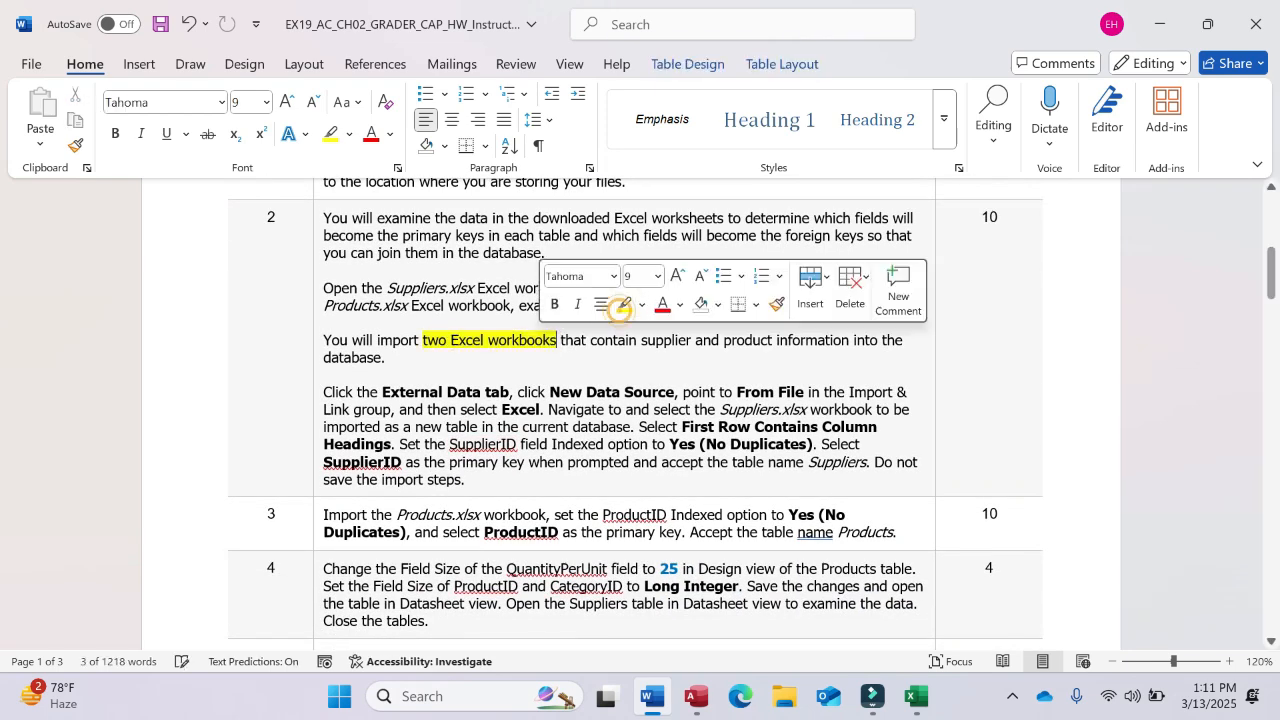
Step: Close the Suppliers workbook in Excel and return to the Word instructions
click(916, 697)
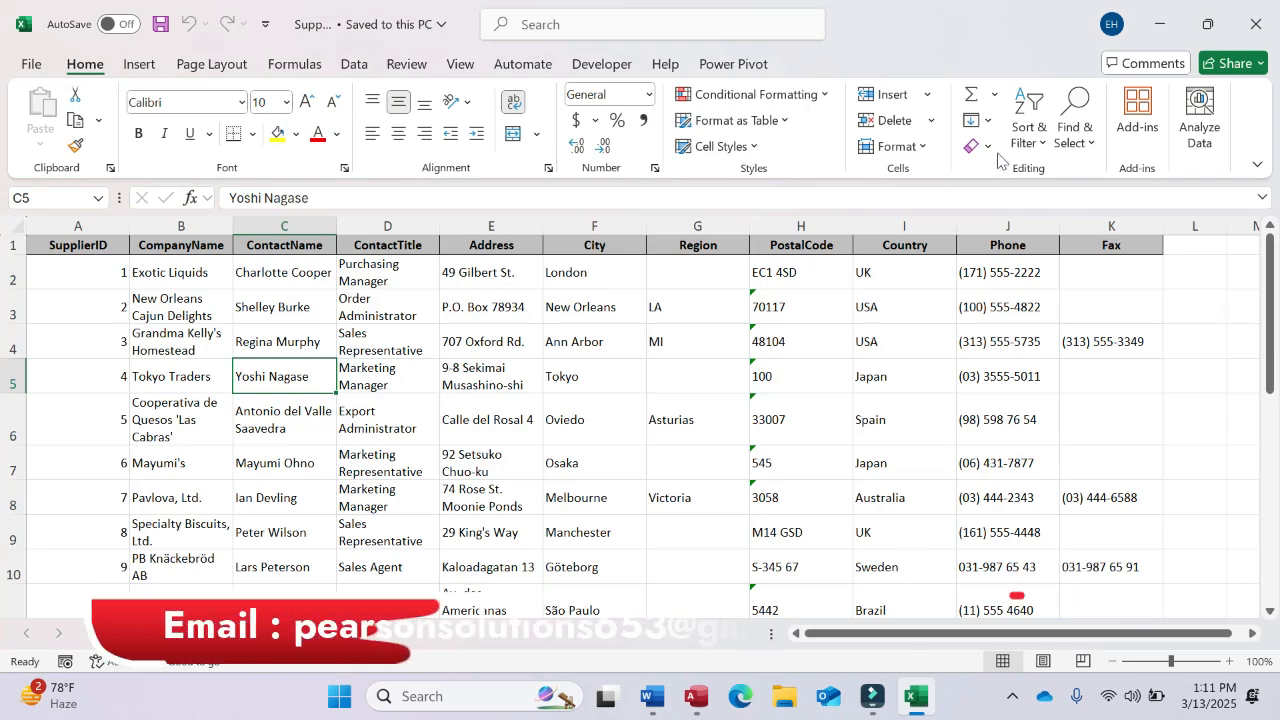
click(1155, 22)
click(1150, 18)
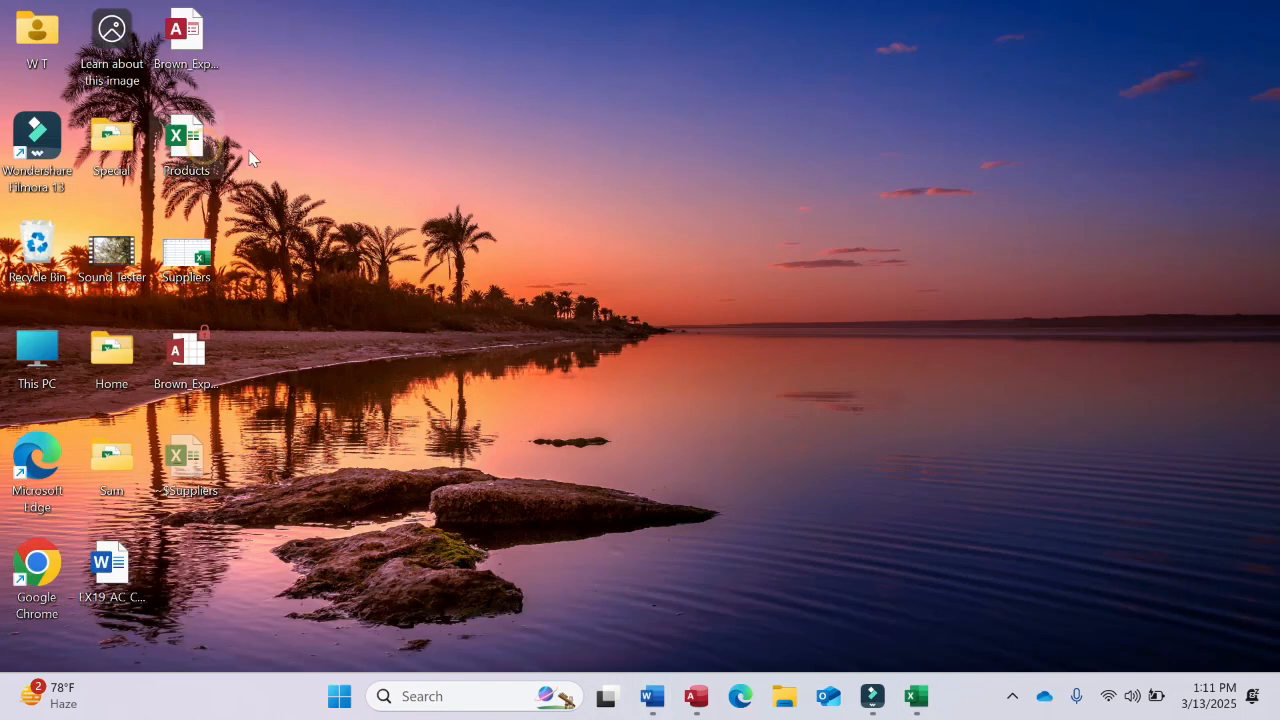
click(902, 708)
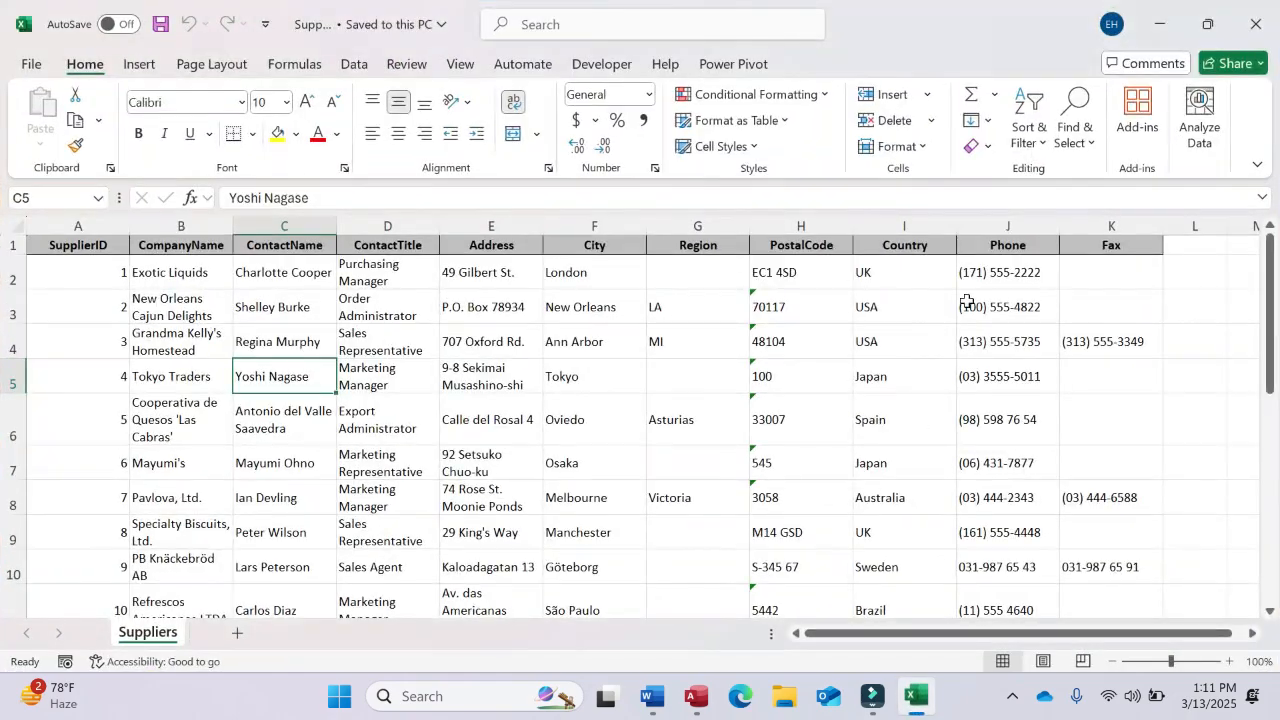
click(1256, 23)
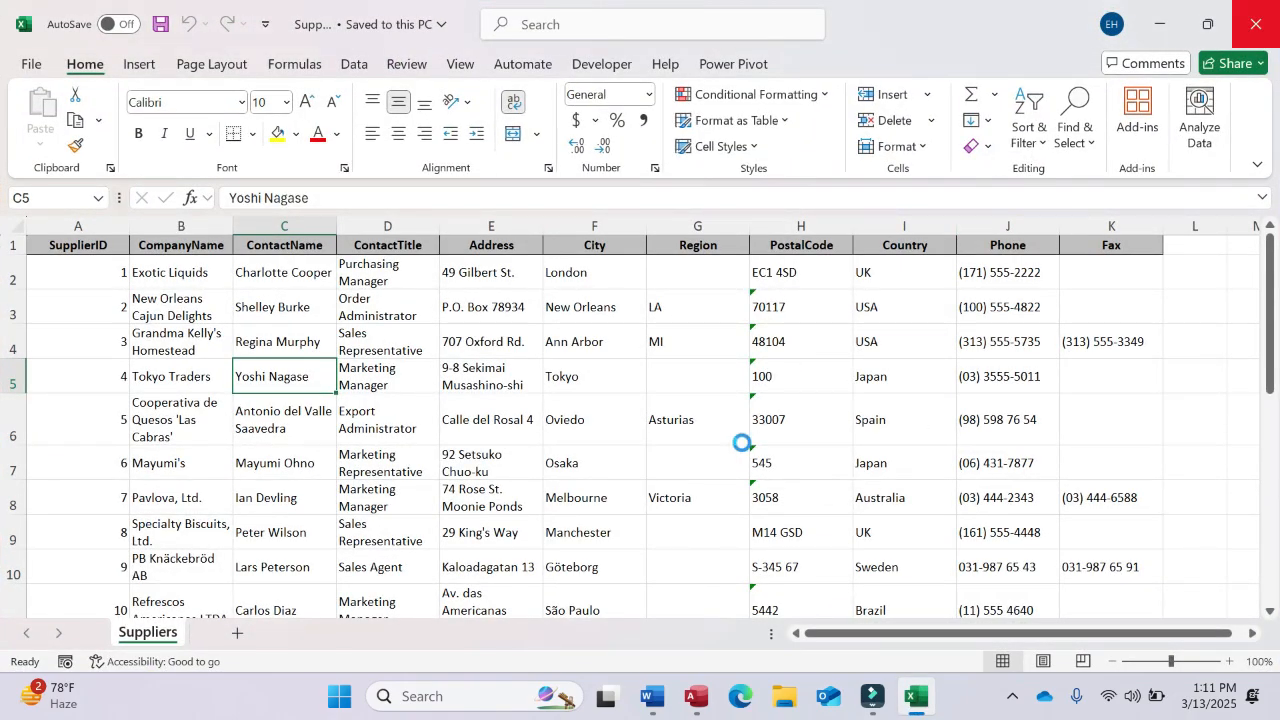
click(696, 699)
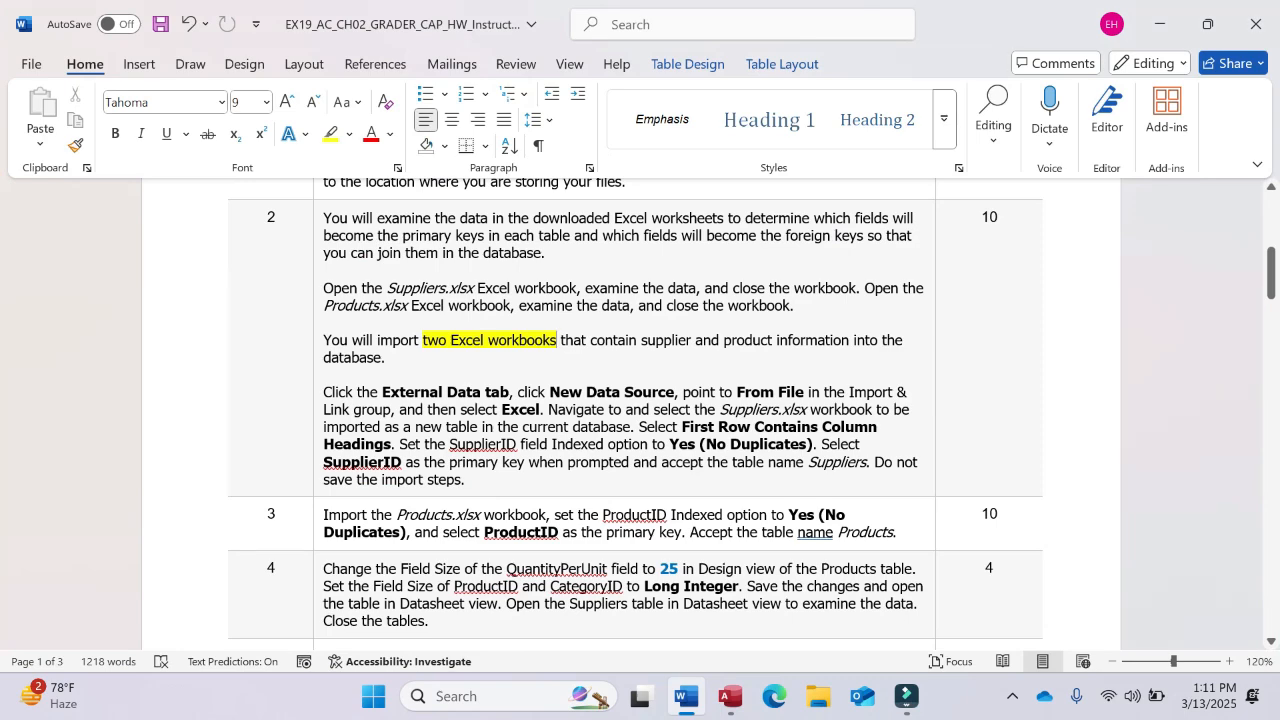
Step: Switch to the Foodies database in Access and start an Excel file import with the desktop's Suppliers workbook as the source
click(731, 699)
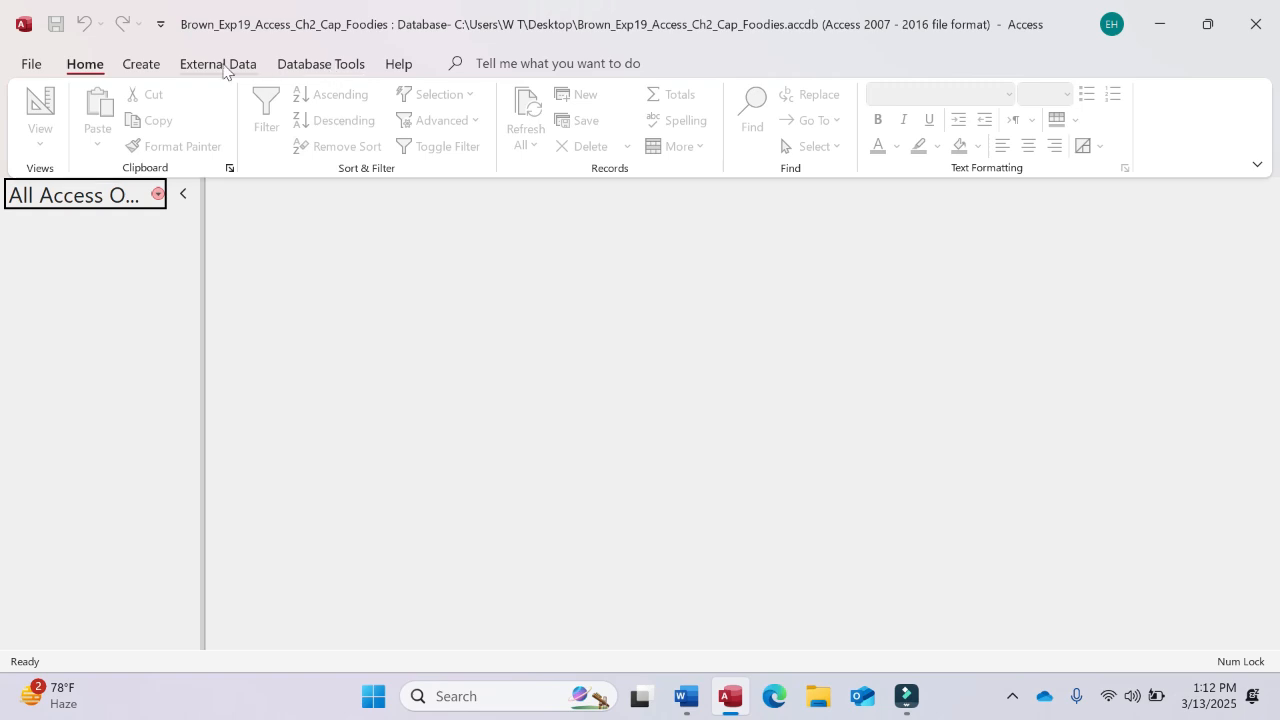
click(218, 63)
click(60, 143)
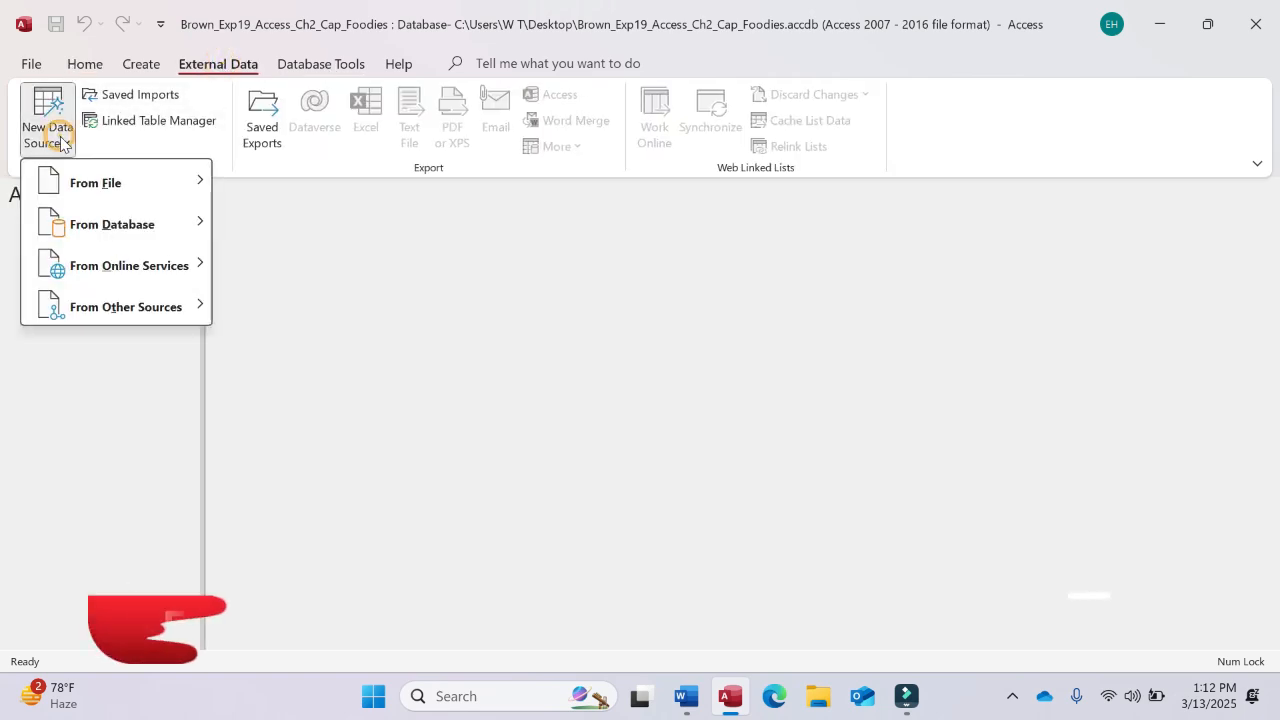
mouse_move(114, 180)
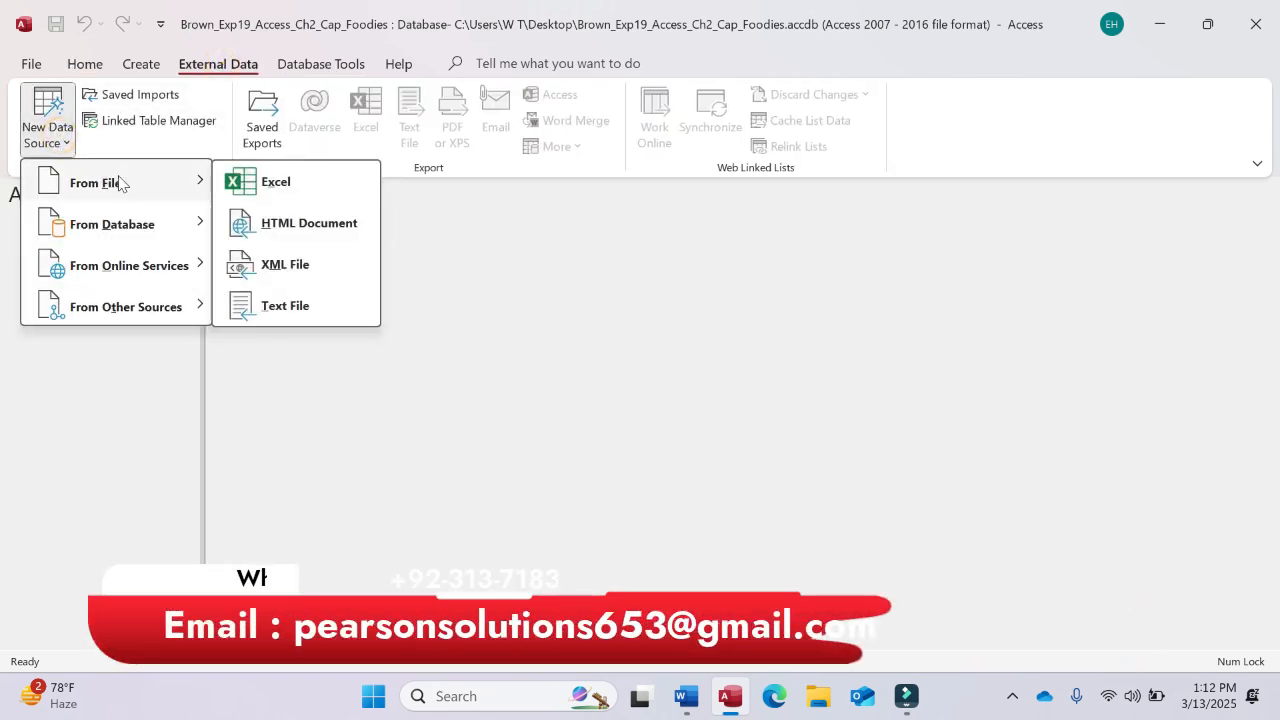
click(275, 182)
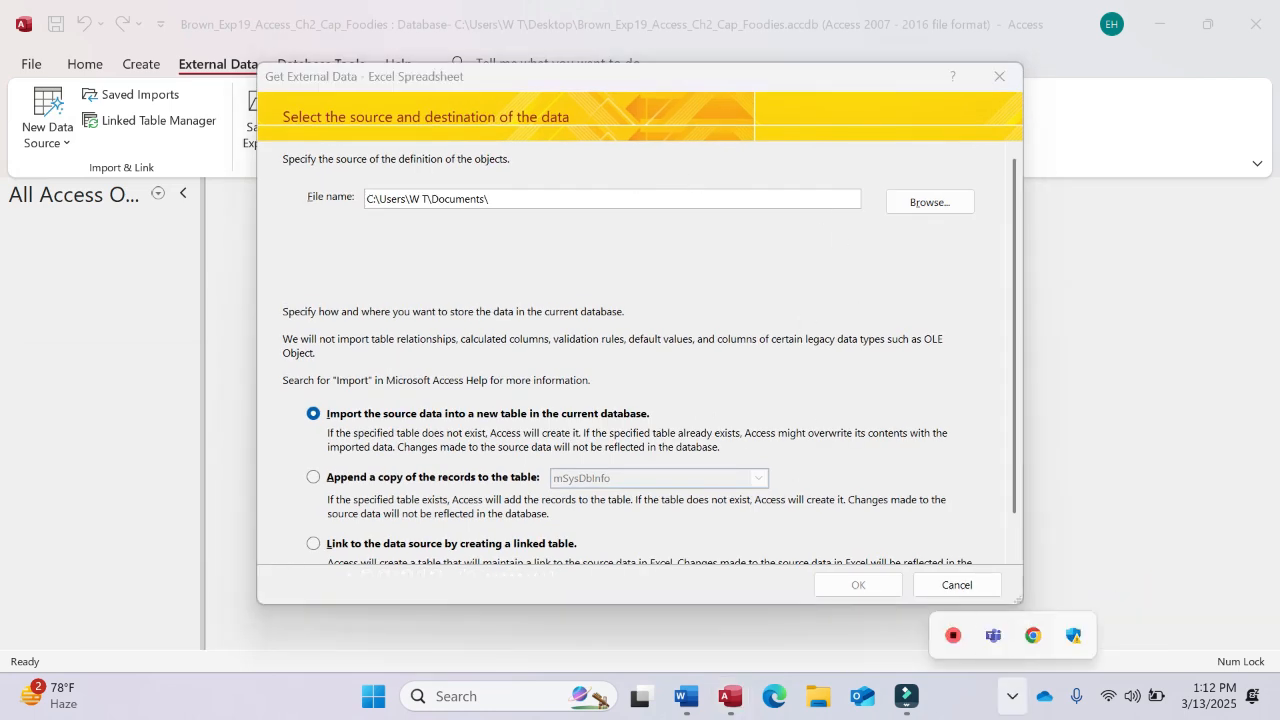
click(930, 202)
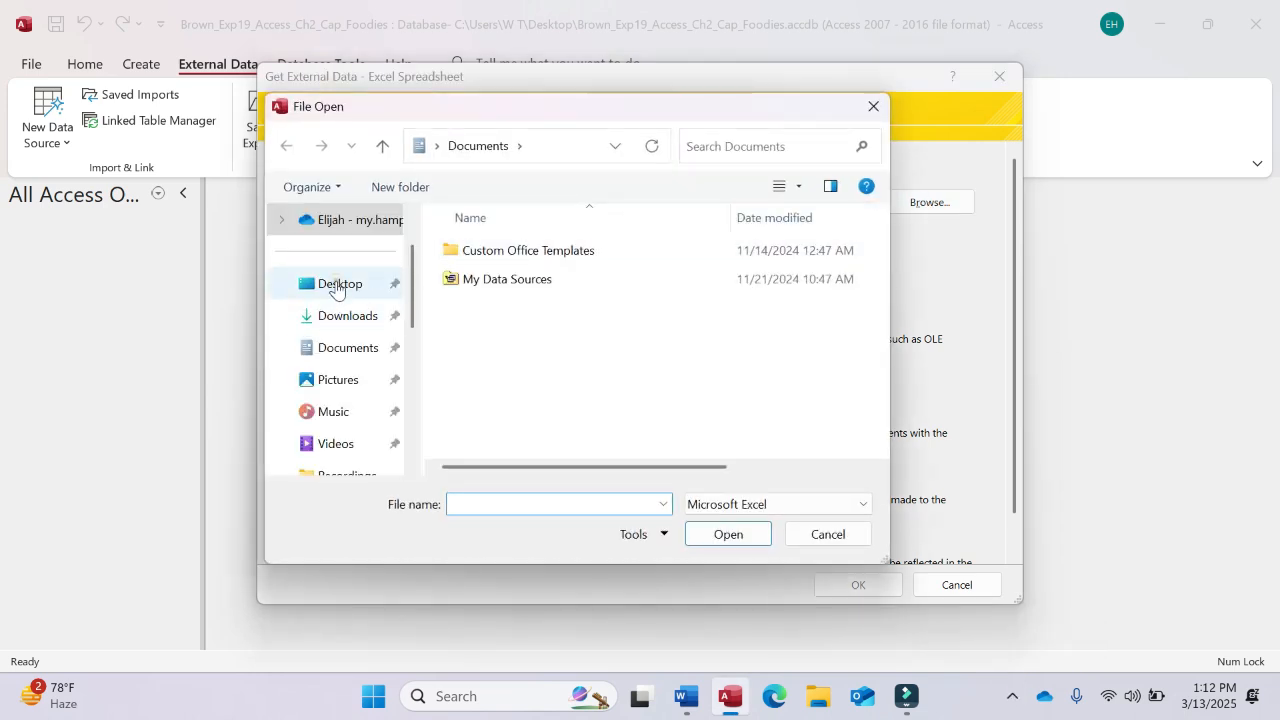
click(336, 285)
click(480, 432)
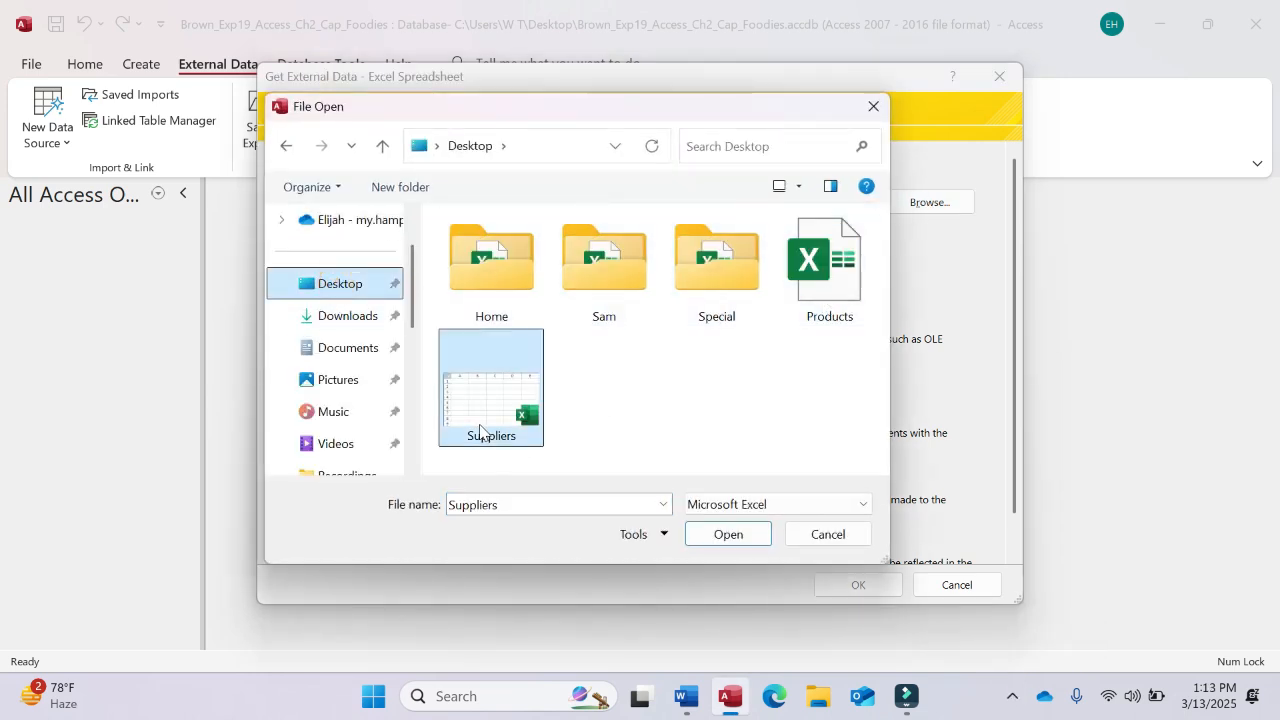
click(710, 537)
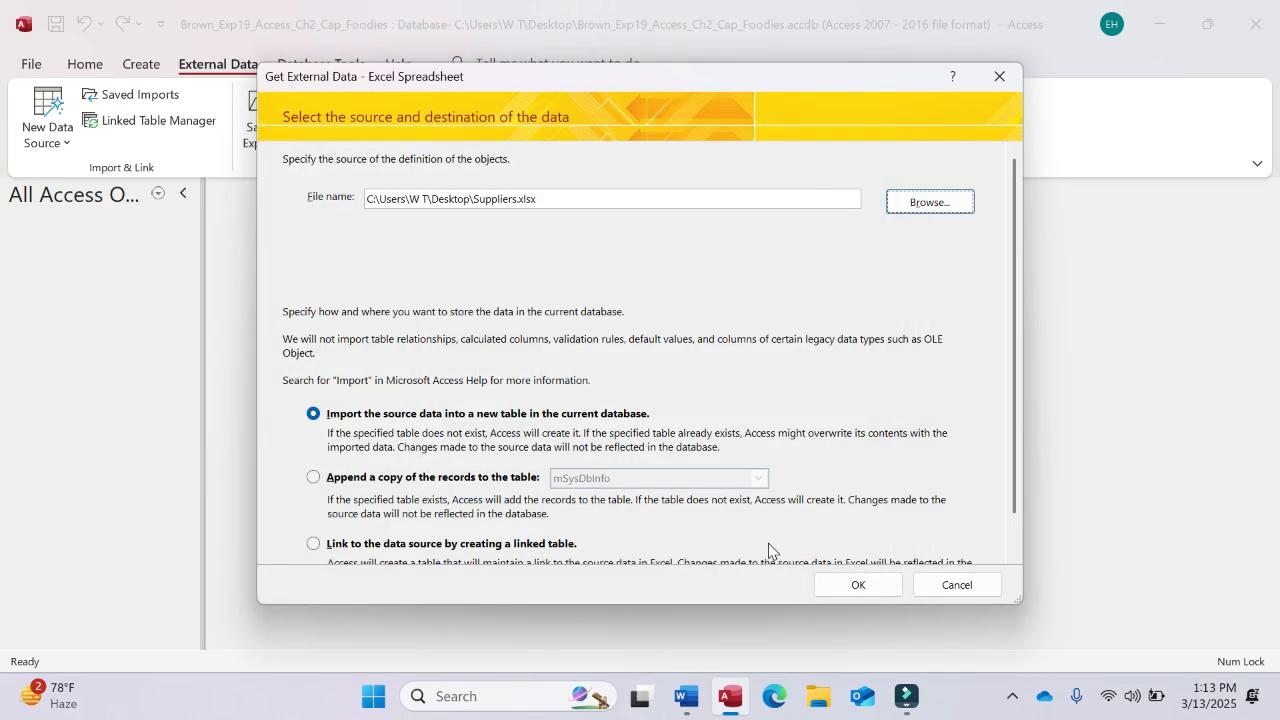
Step: Check step 2 of the Word instructions, and confirm importing the source data into a new table in the current Access database
click(686, 697)
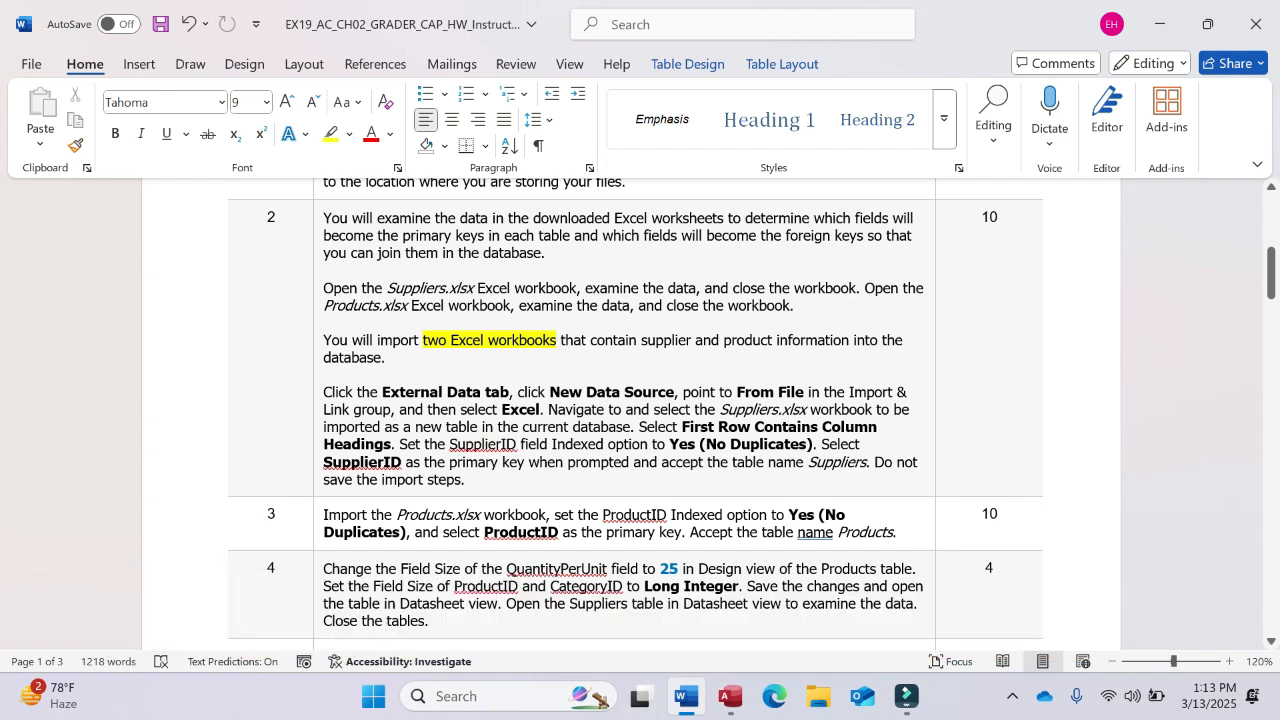
click(731, 697)
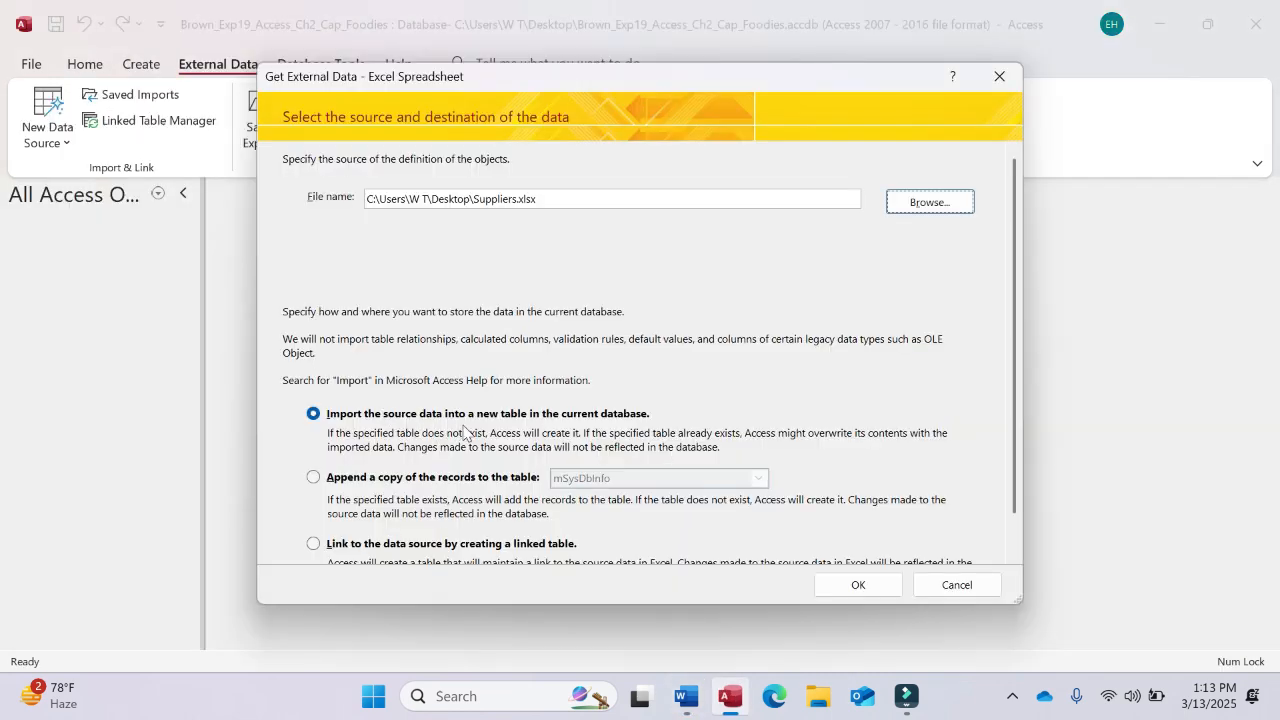
click(856, 585)
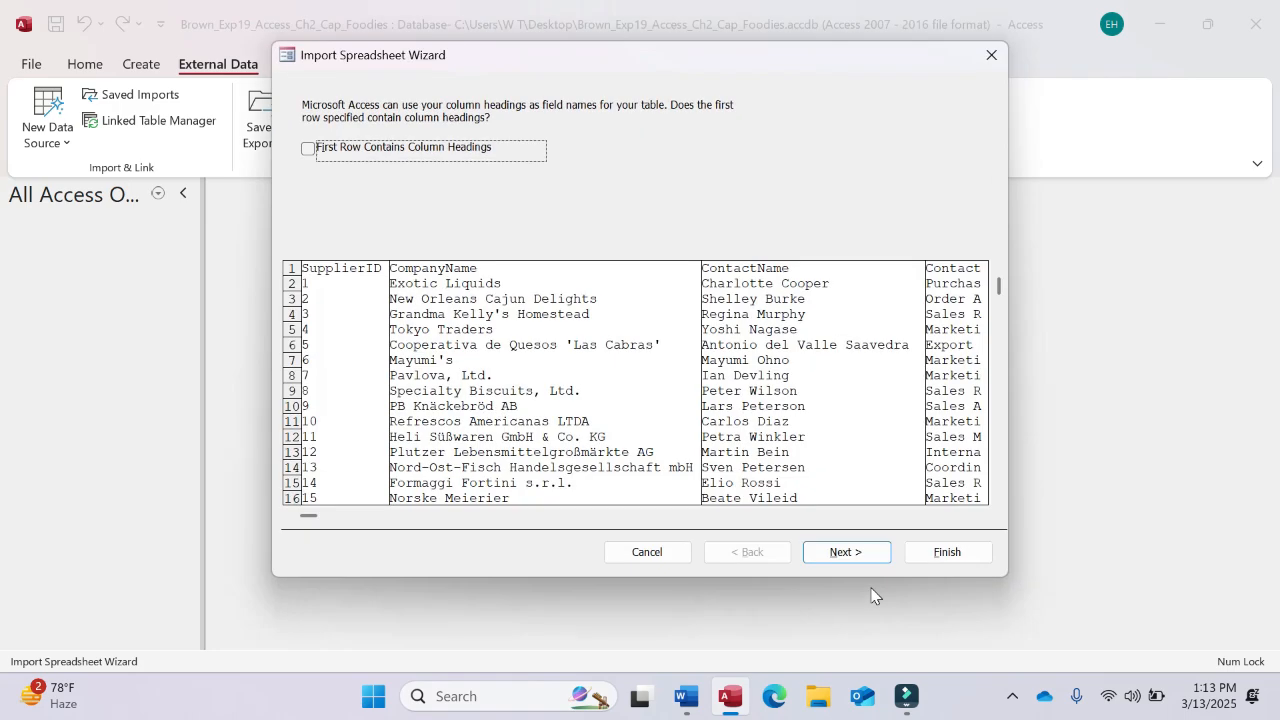
Step: Switch to the Word instructions and highlight "Select First Row Contains Column Headings." in yellow in step 2
click(686, 697)
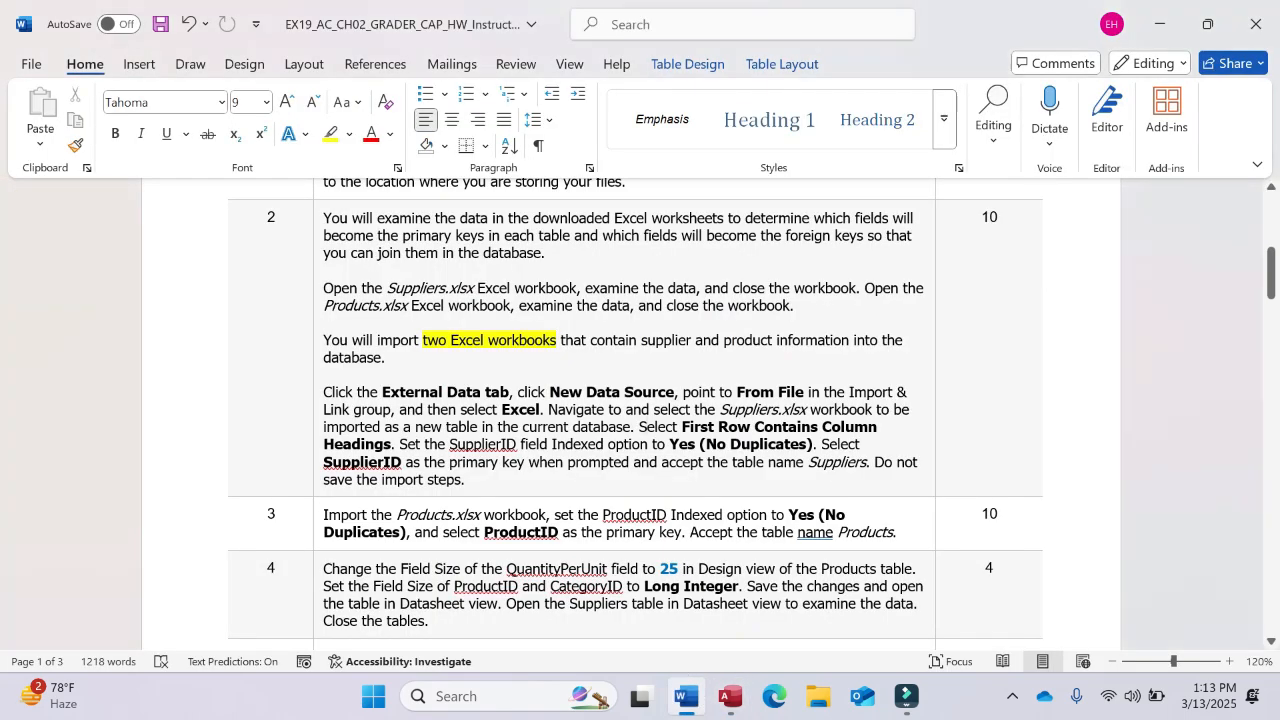
drag(638, 426, 425, 444)
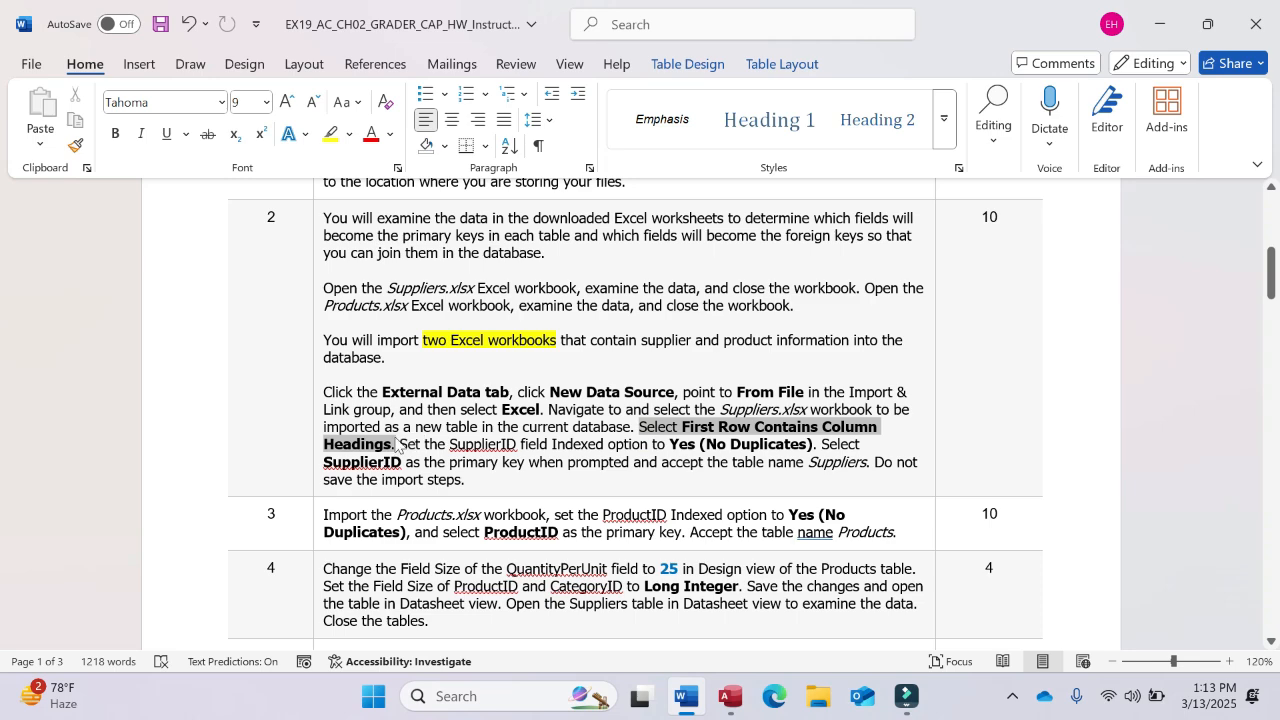
click(479, 403)
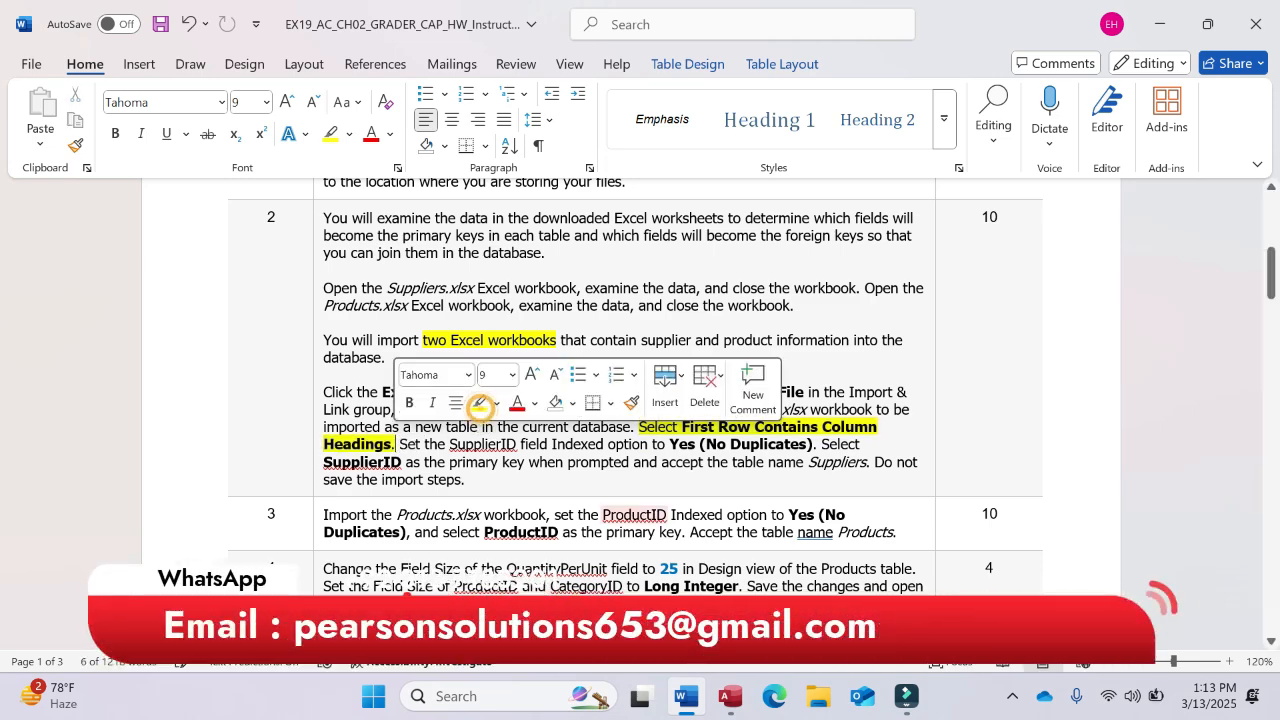
Step: Return to the Access import wizard, set the first row to contain column headings, and proceed to the field options
click(730, 697)
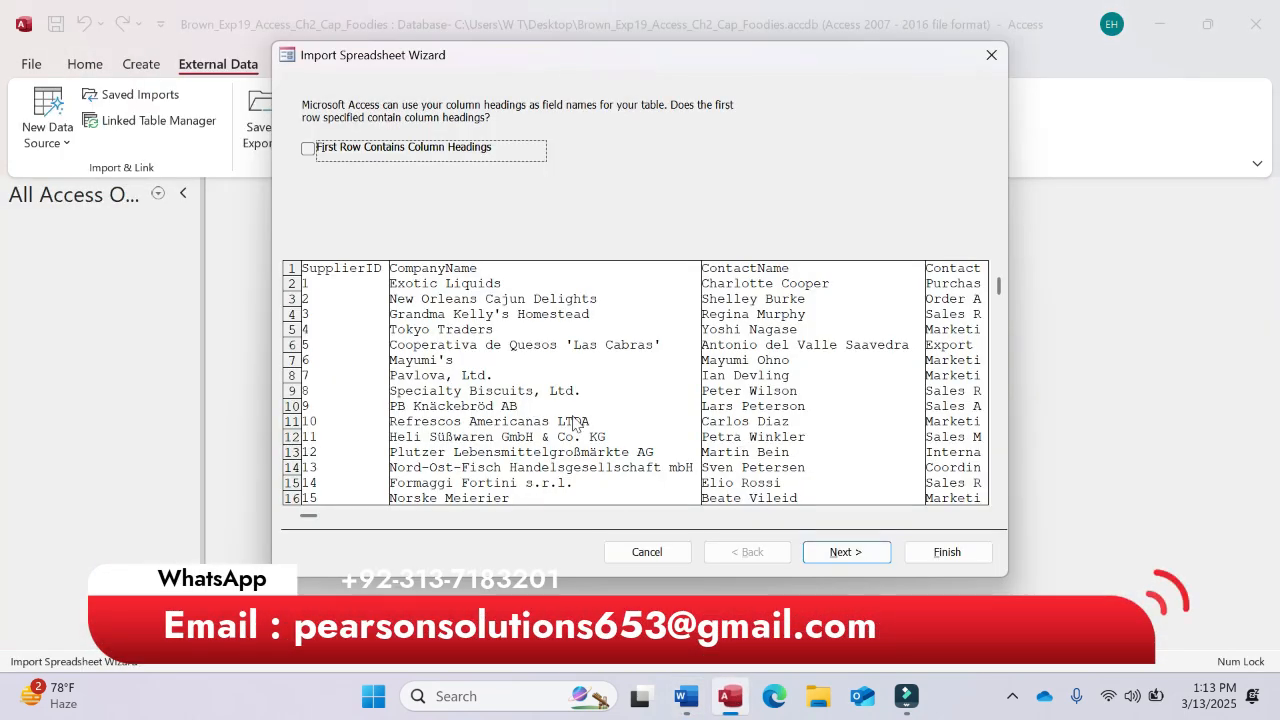
click(308, 148)
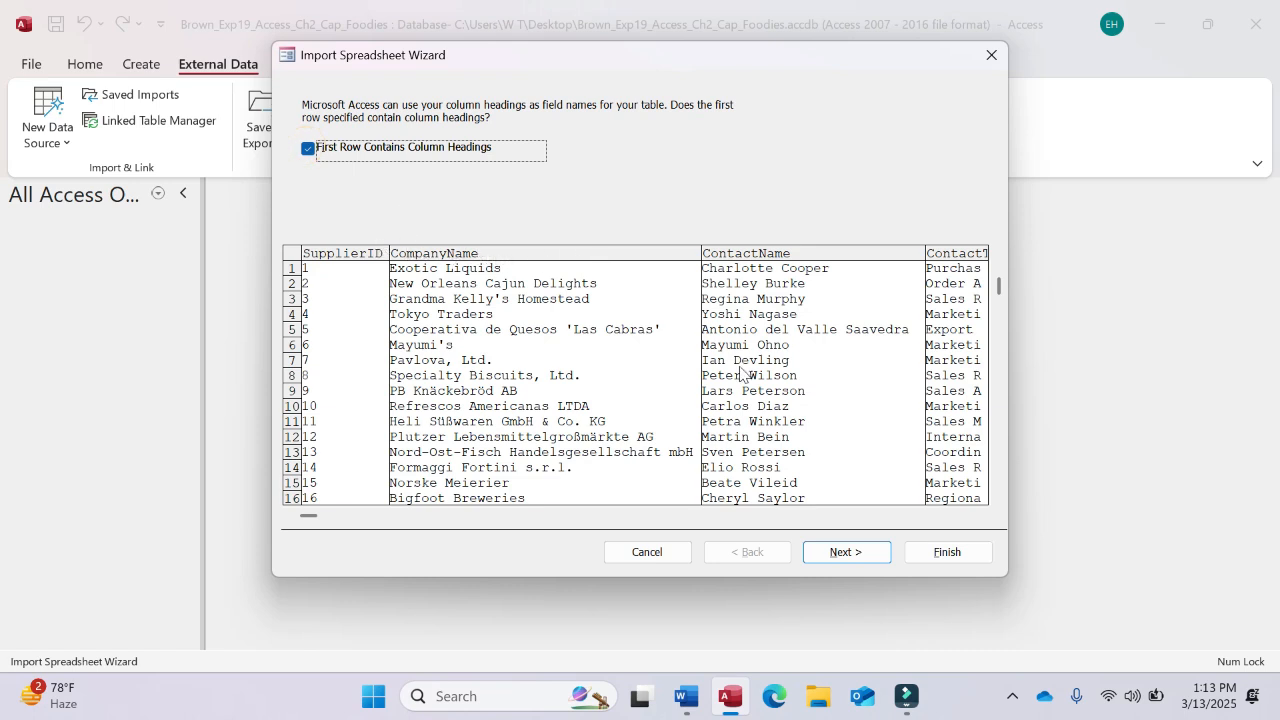
click(846, 552)
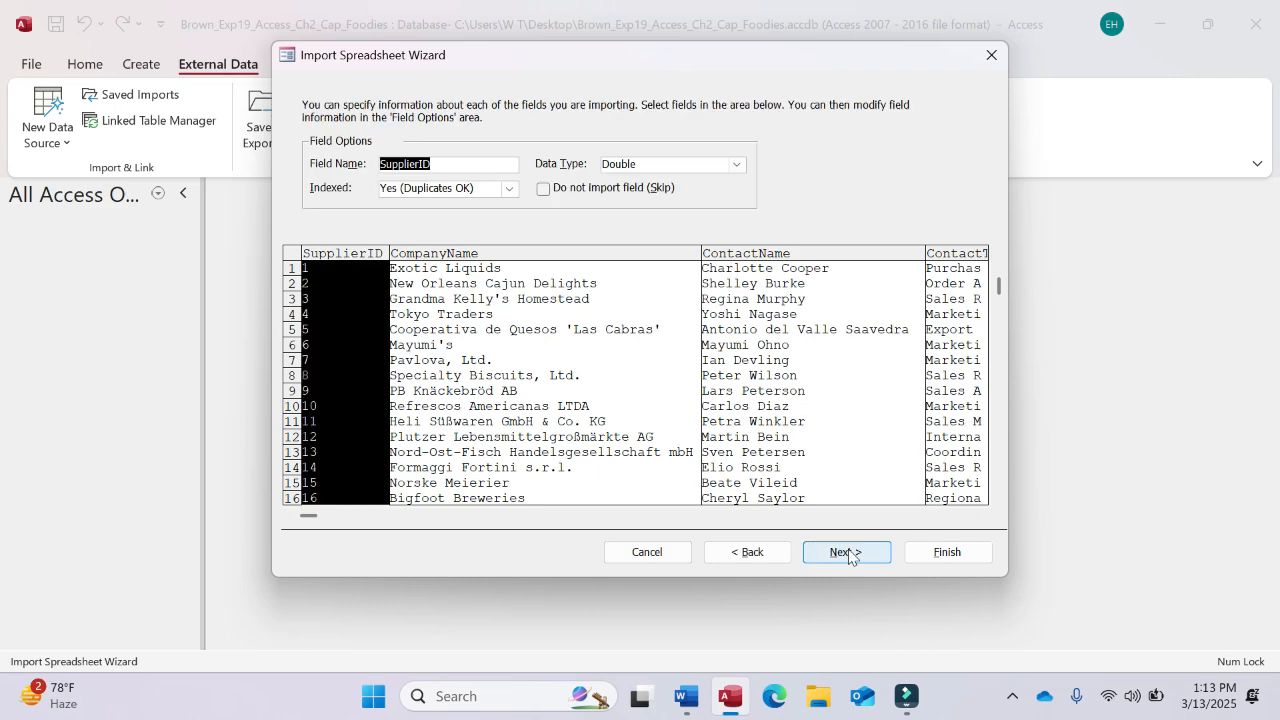
Step: Consult step 2 in Word and set the SupplierID field's Indexed option to Yes (No Duplicates) in the Access import wizard
click(696, 706)
click(696, 708)
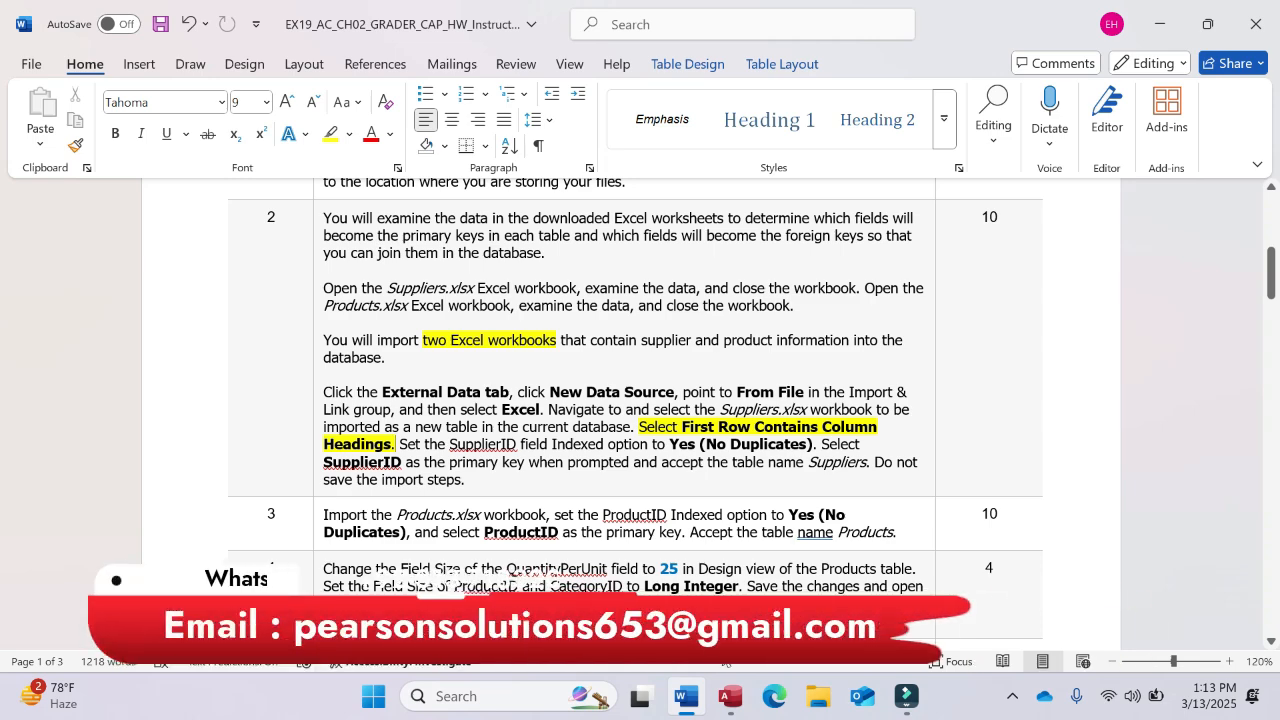
click(733, 697)
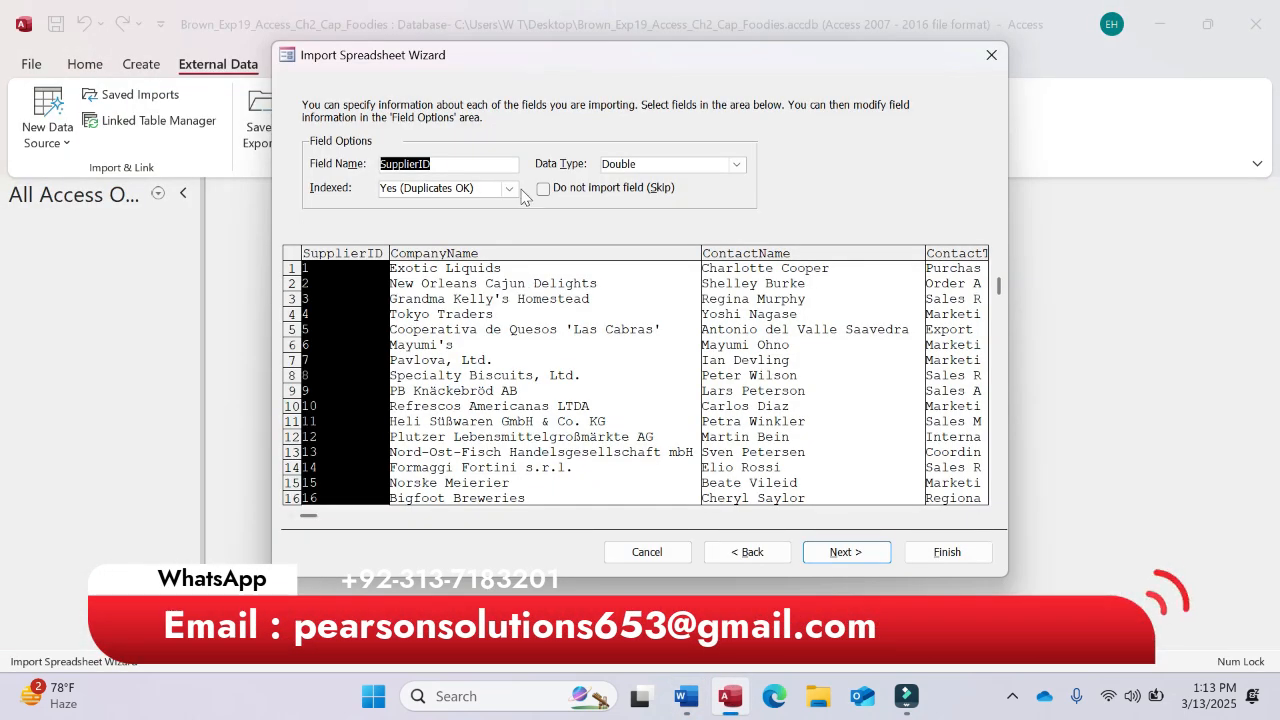
click(509, 189)
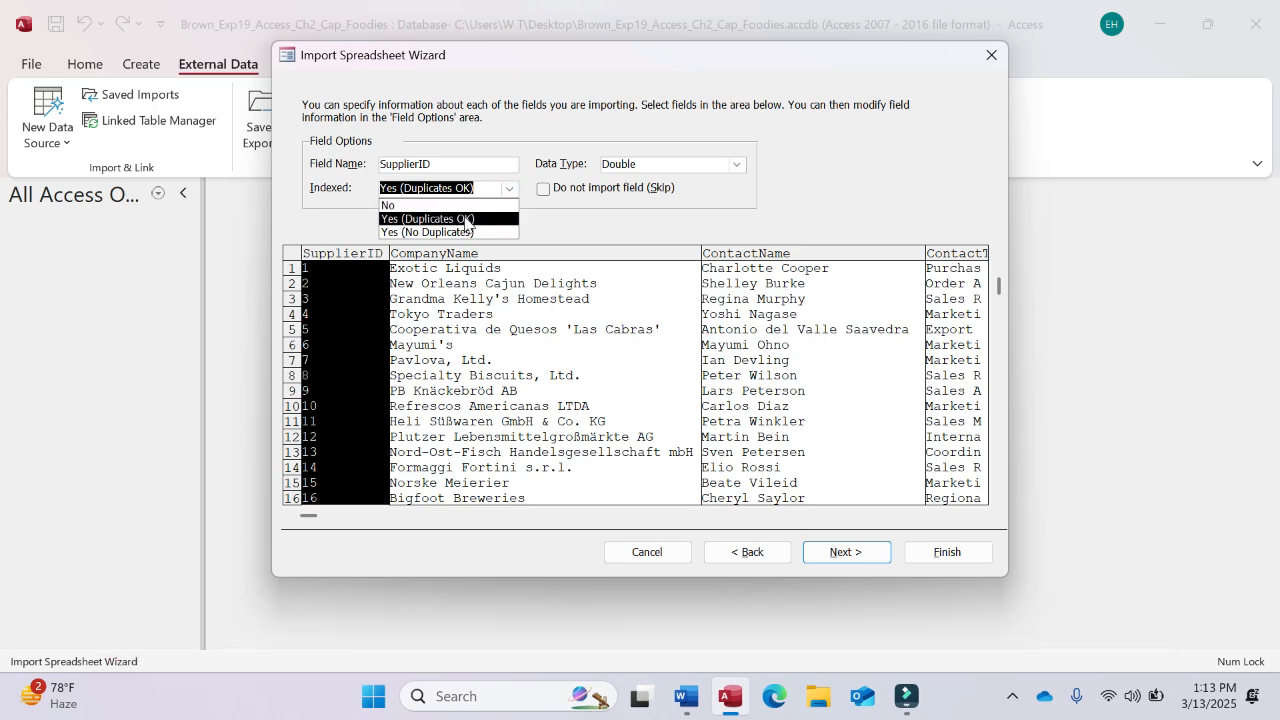
click(467, 232)
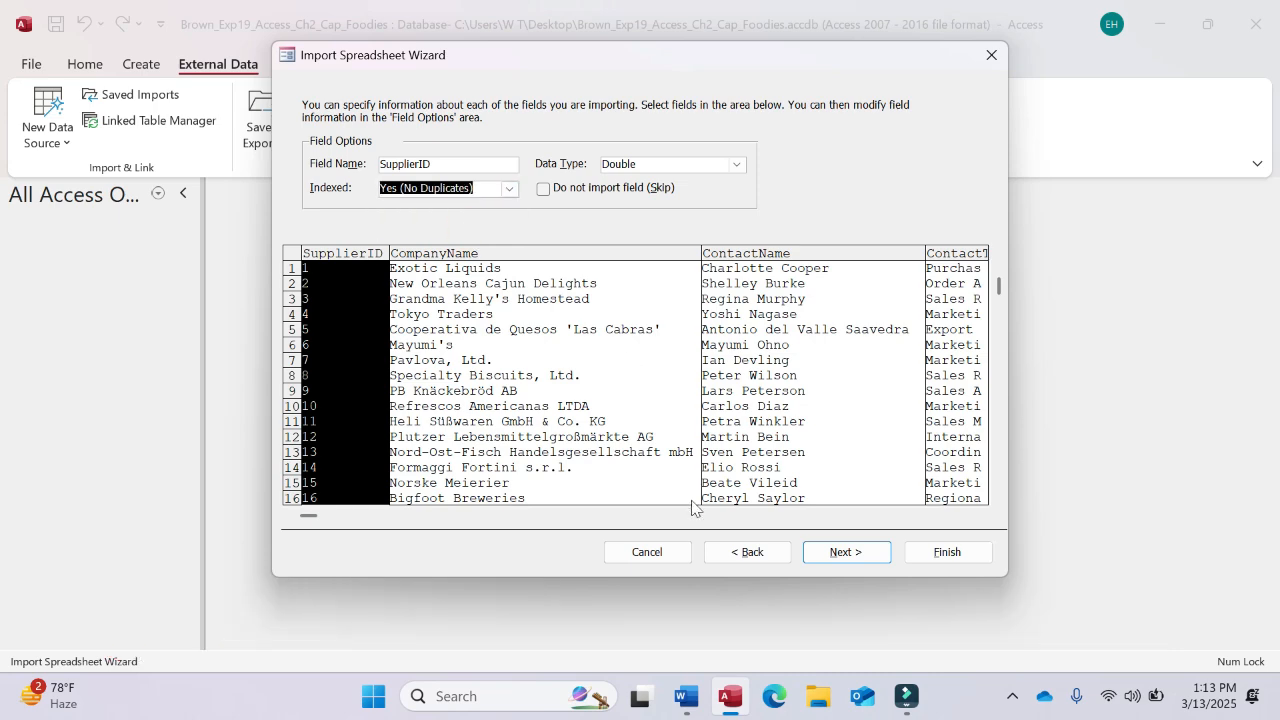
Step: Recheck the Word instructions, and choose SupplierID as the primary key for the imported table in Access
click(686, 697)
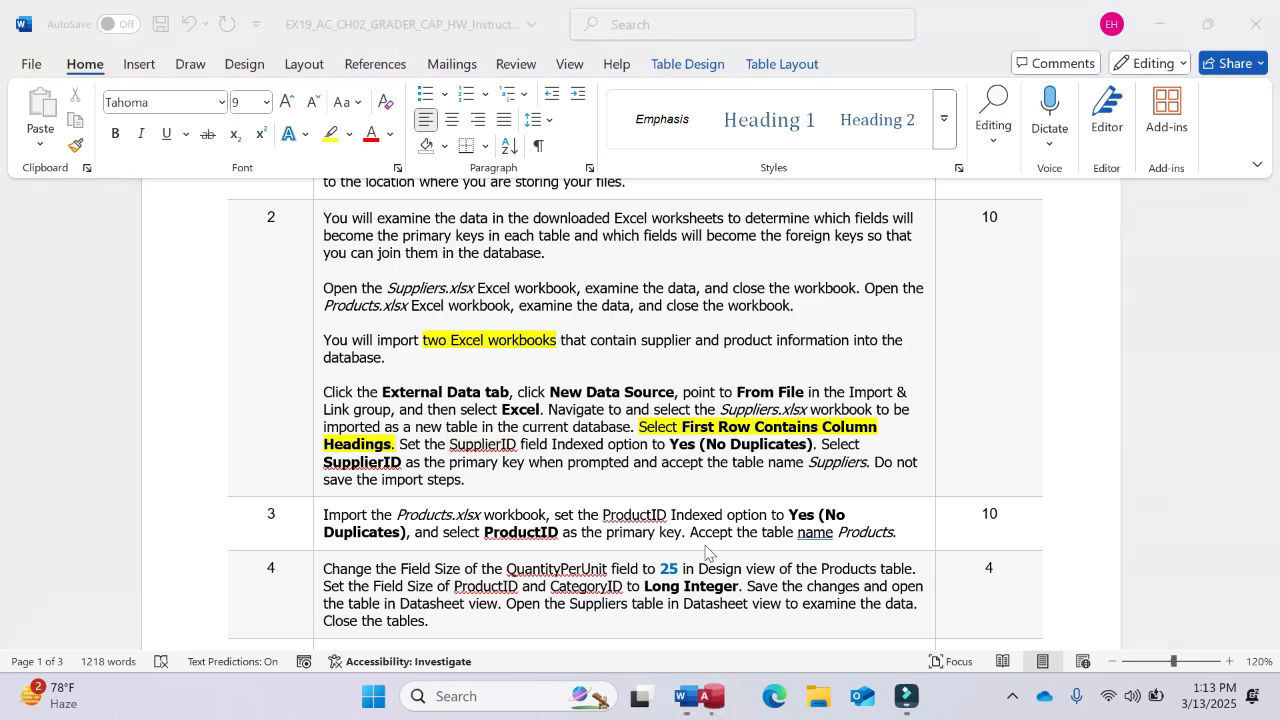
mouse_move(730, 697)
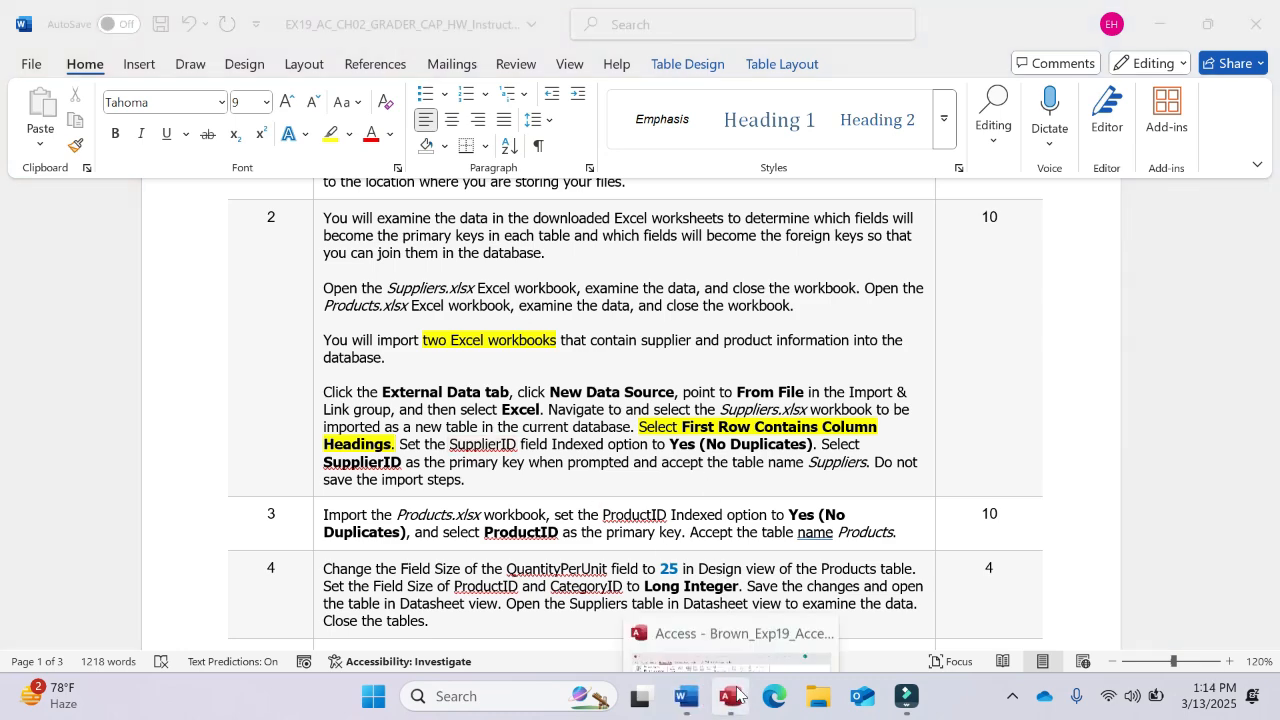
click(730, 622)
click(822, 554)
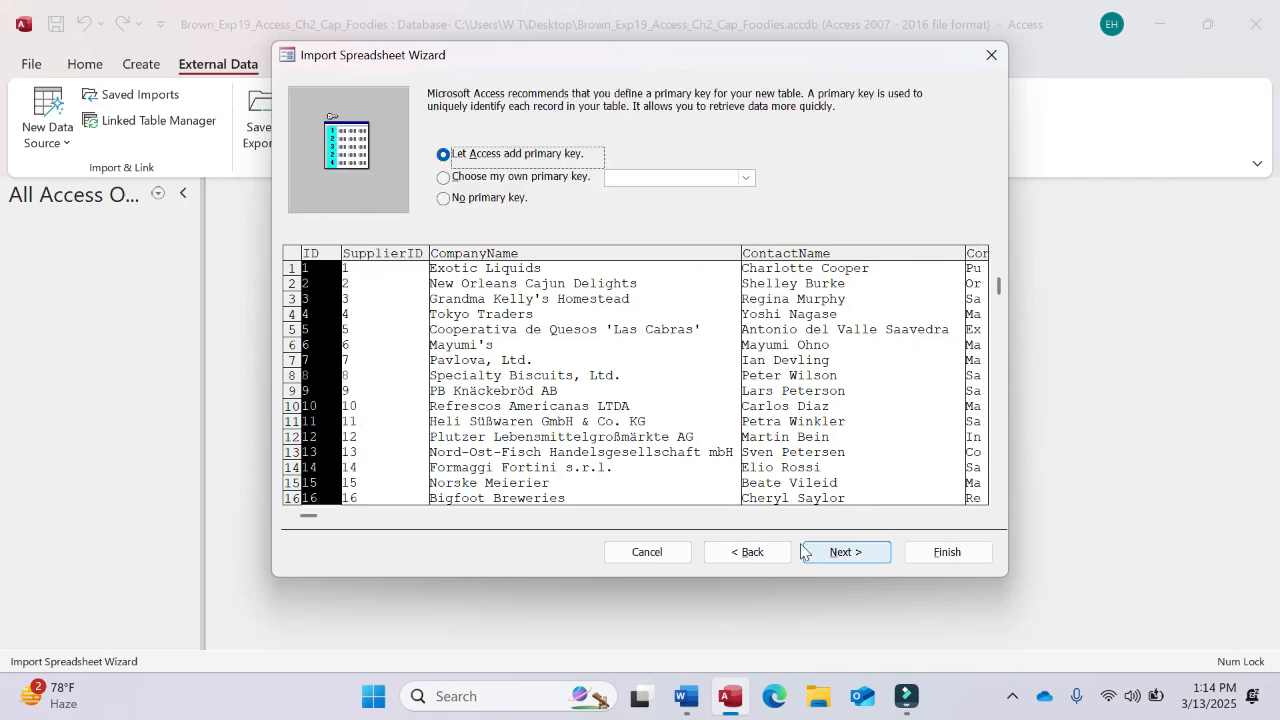
click(473, 179)
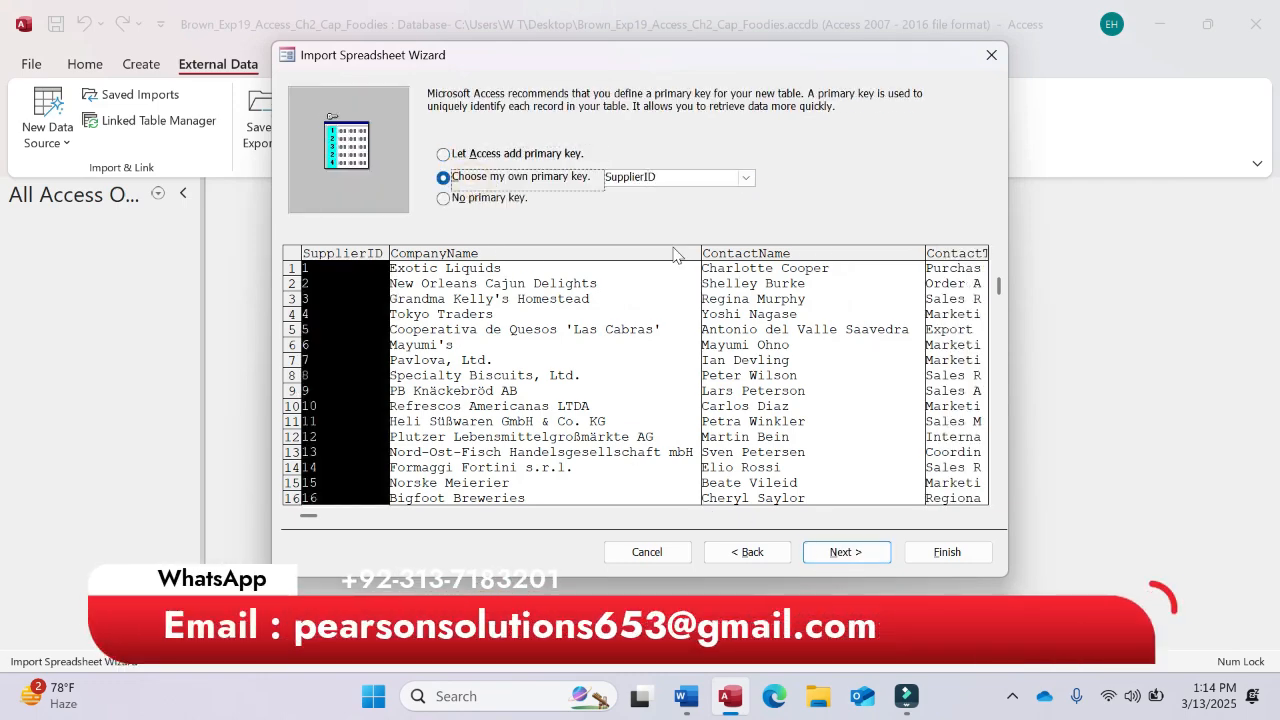
Step: Check the Word instructions, and finish the Access import with the table name Suppliers, without saving the import steps
click(685, 699)
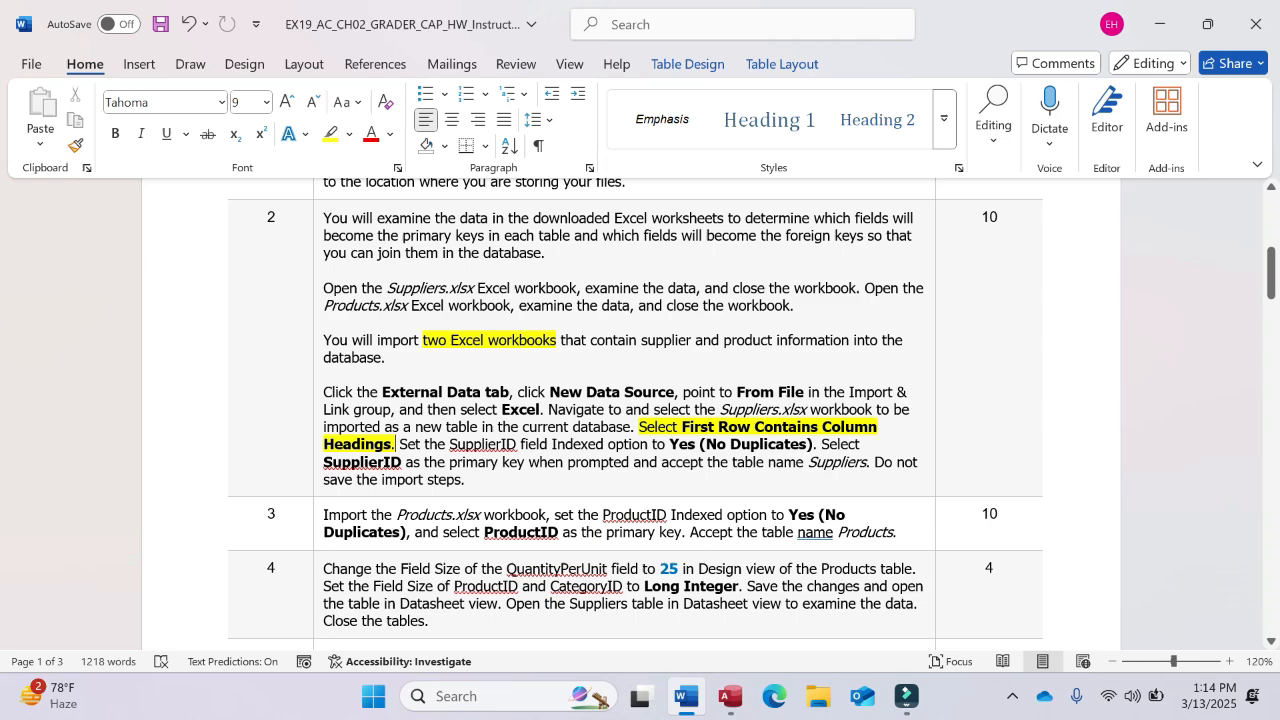
click(731, 697)
click(845, 552)
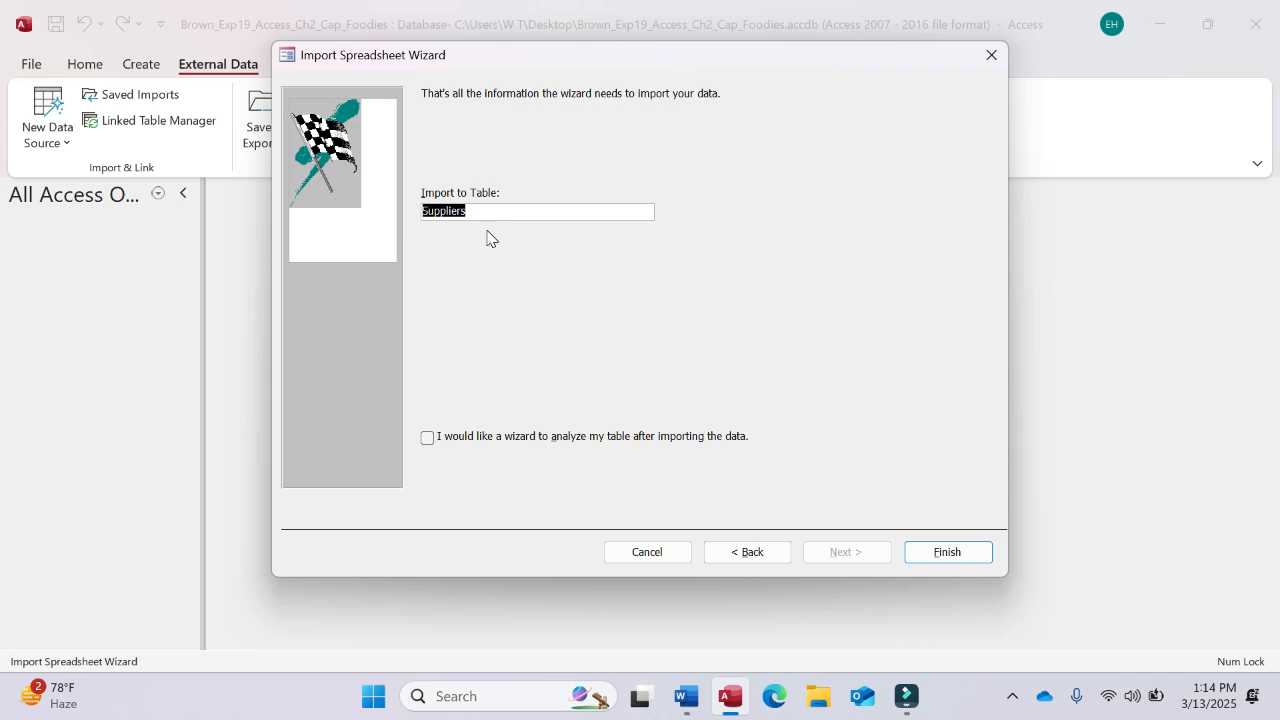
click(948, 553)
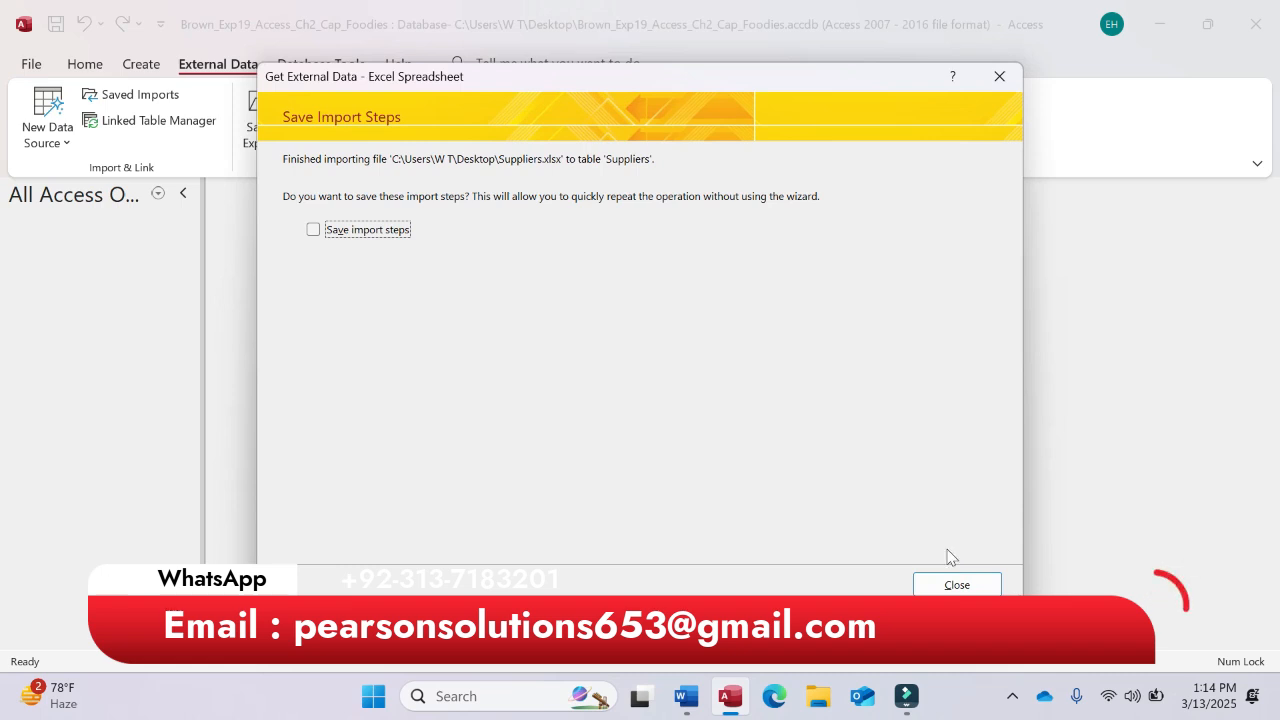
click(314, 231)
click(314, 231)
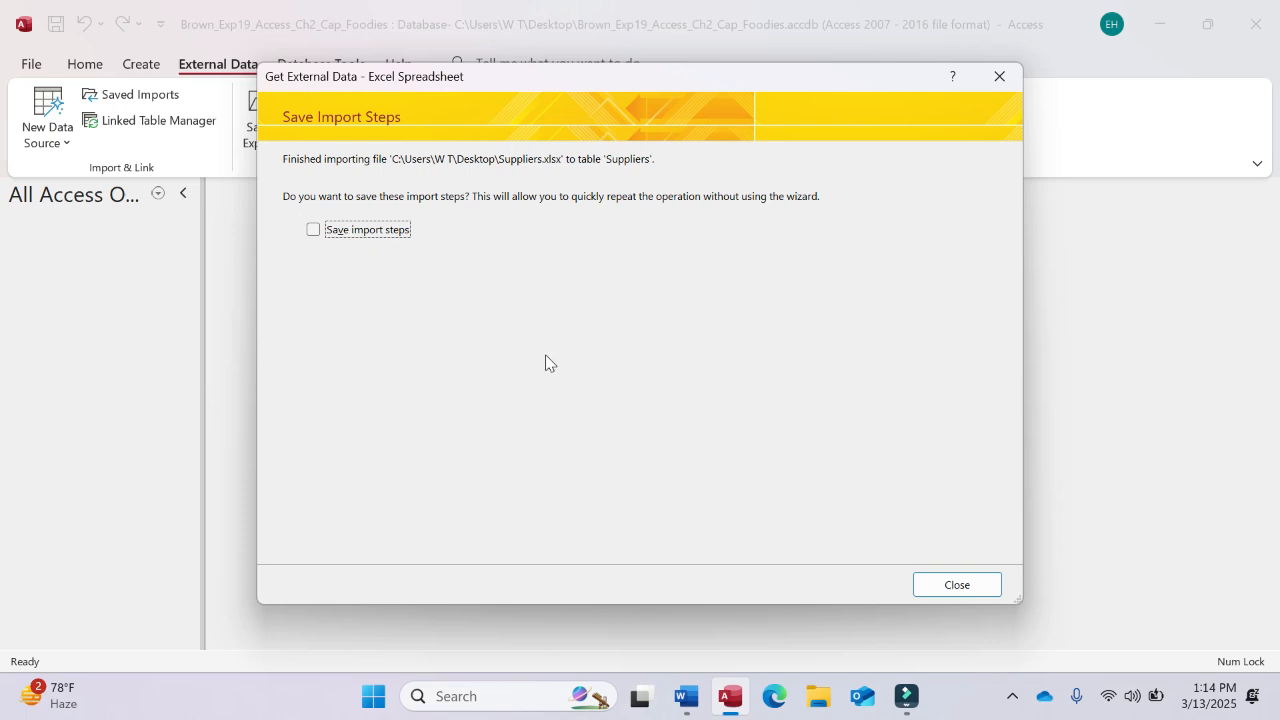
click(962, 586)
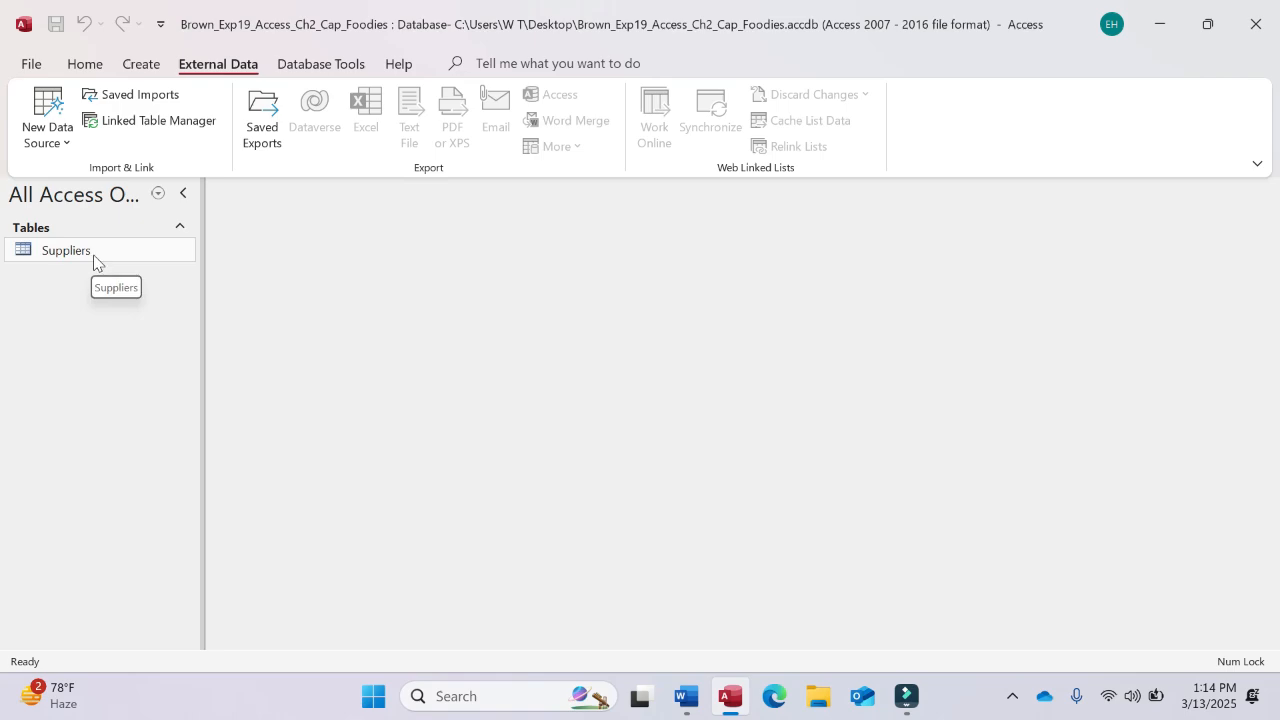
Step: Switch to the Word instructions and highlight the whole Suppliers import paragraph of step 2 in yellow
click(685, 695)
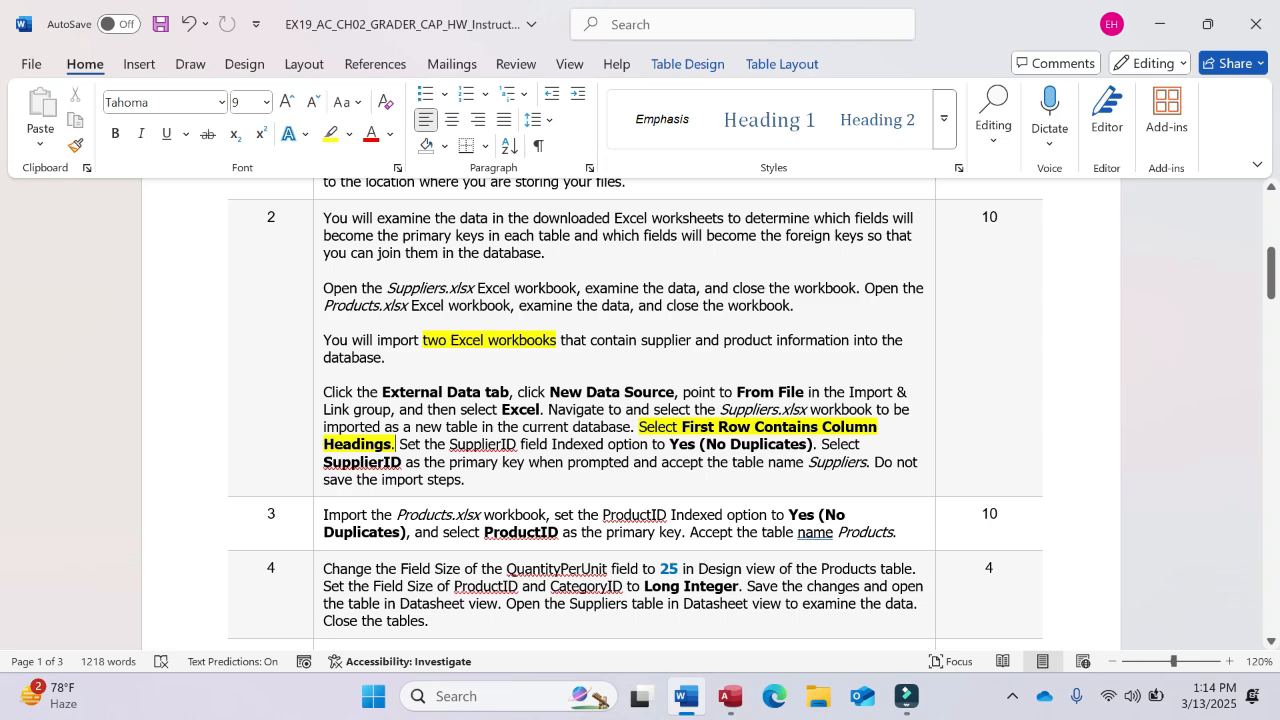
drag(325, 374, 491, 489)
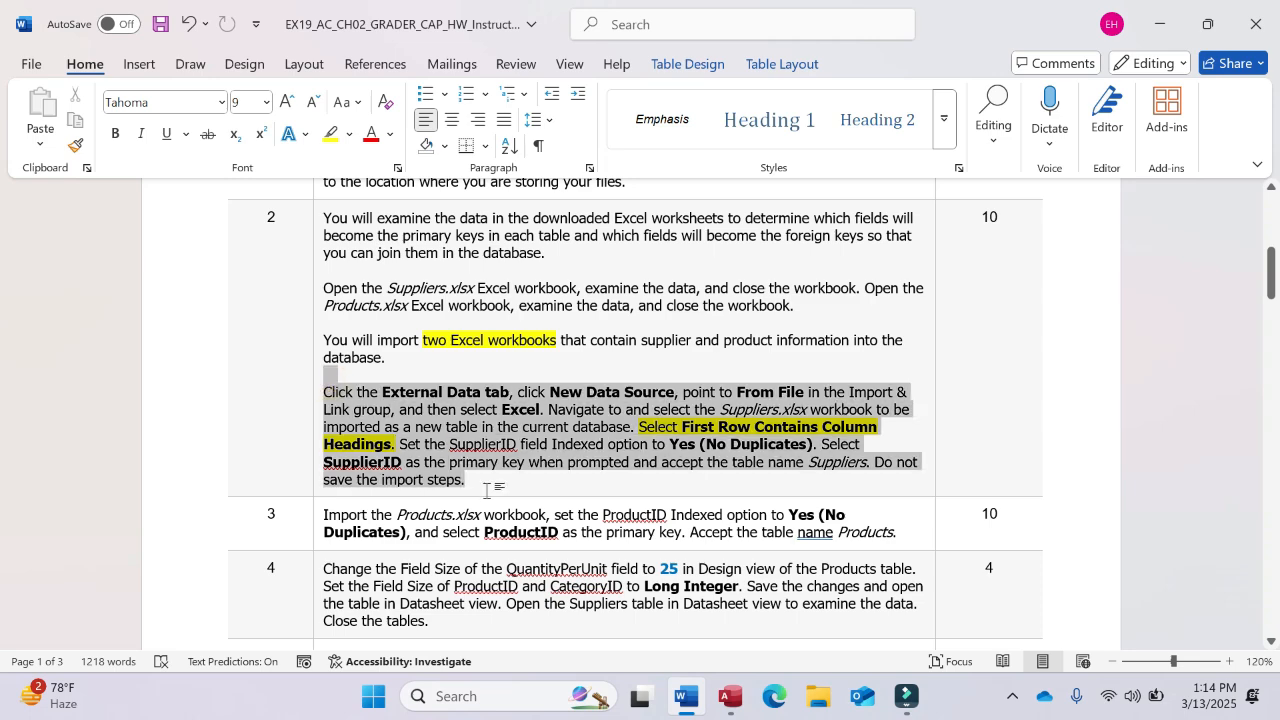
click(570, 457)
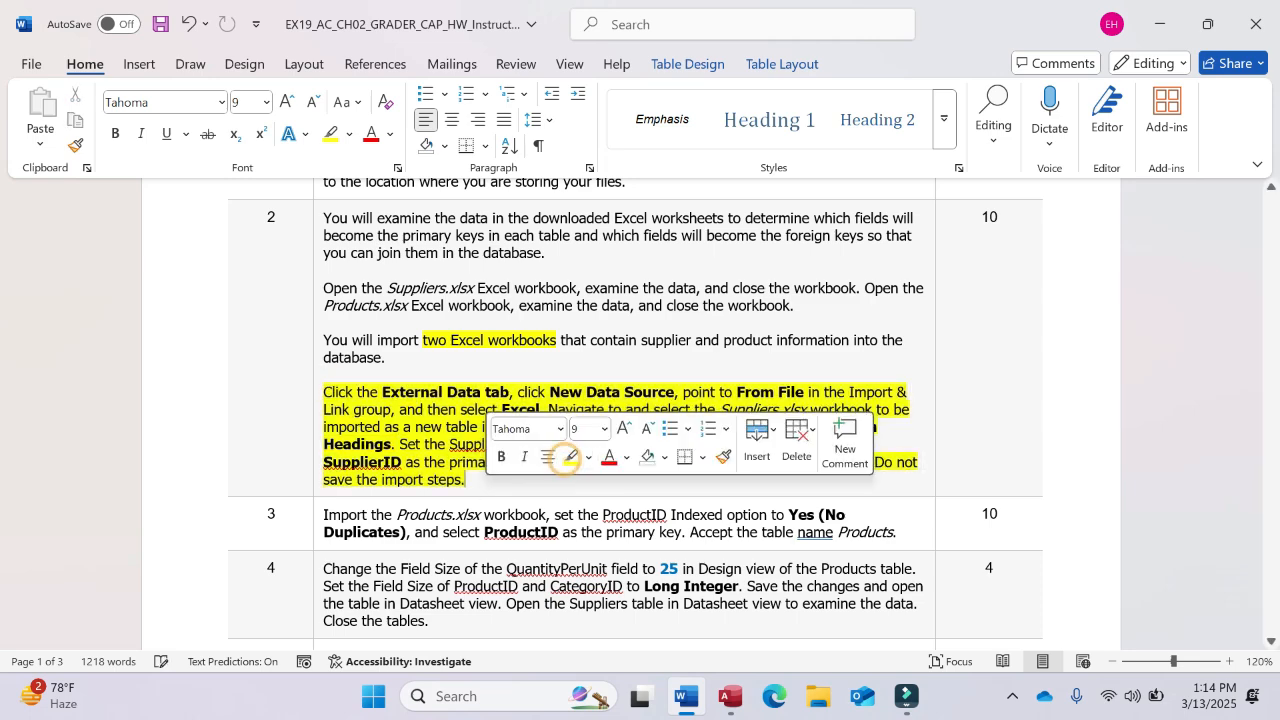
Step: Highlight "Import the Products.xlsx workbook" in yellow in step 3 of the instructions
scroll(635, 410, down, 3)
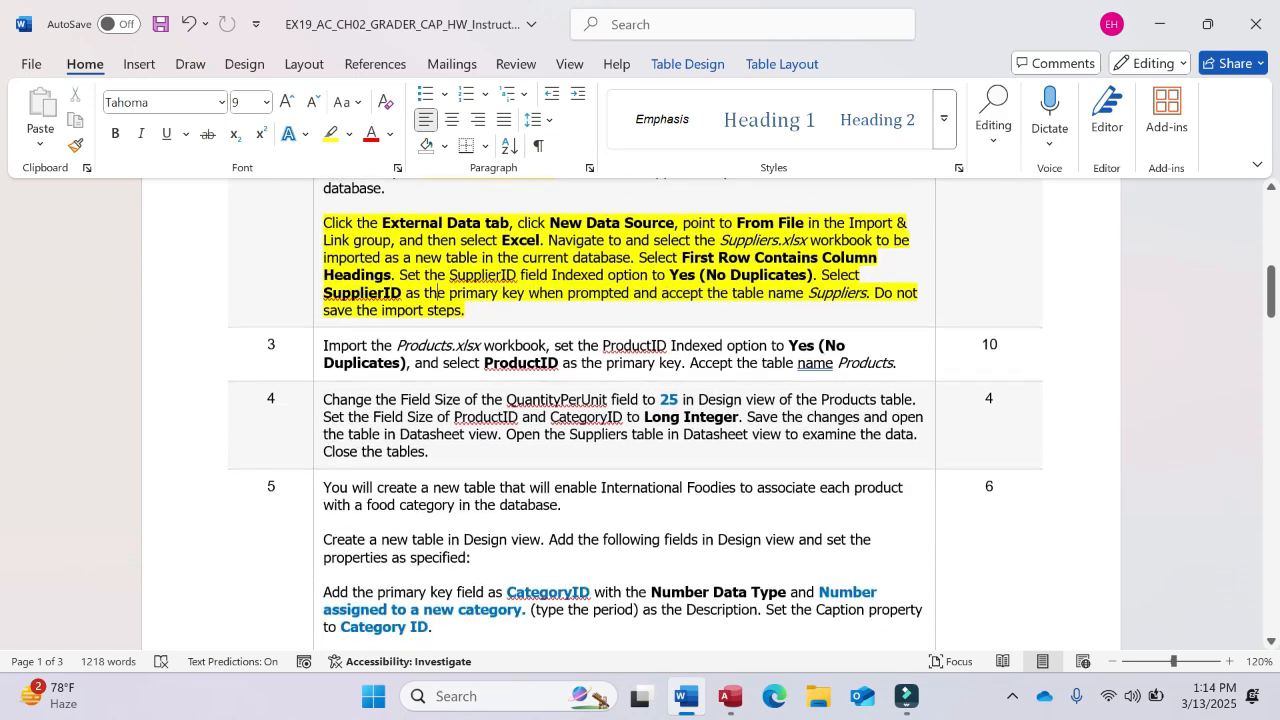
drag(323, 345, 533, 355)
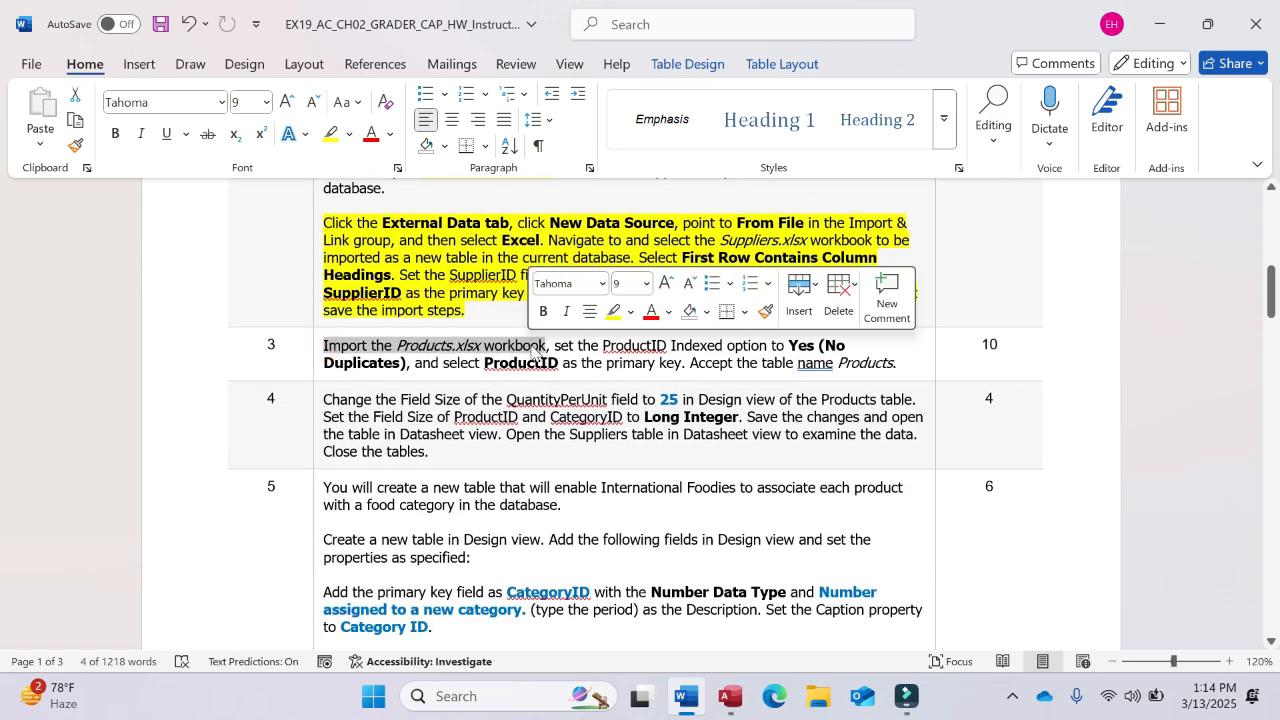
click(614, 311)
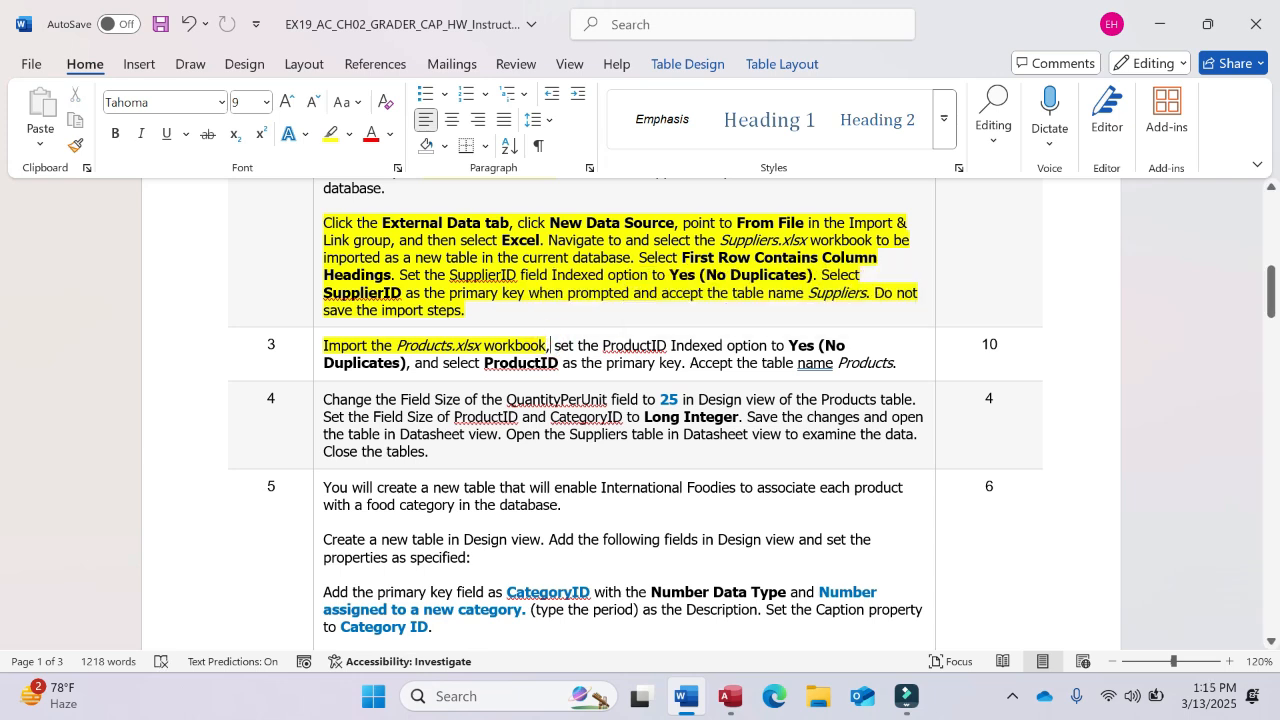
Step: Switch to Access and start an Excel import of Products.xlsx from the Desktop into a new table in the current database
click(730, 697)
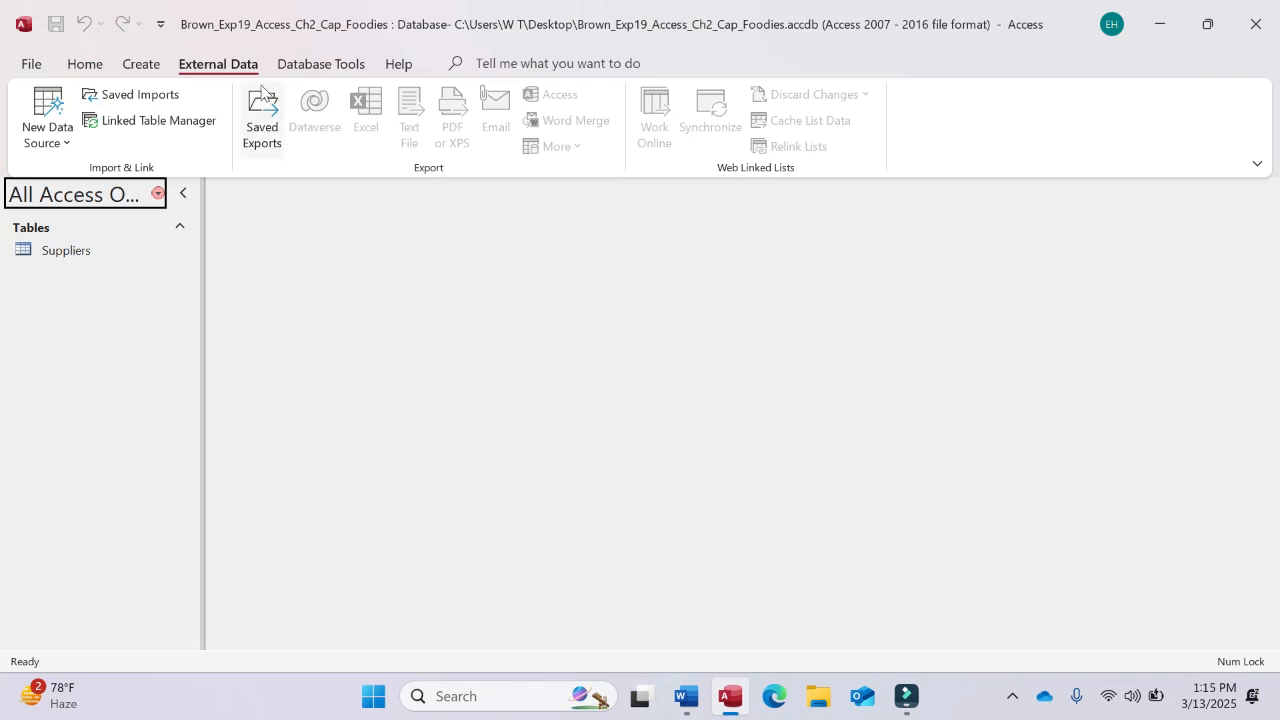
click(48, 140)
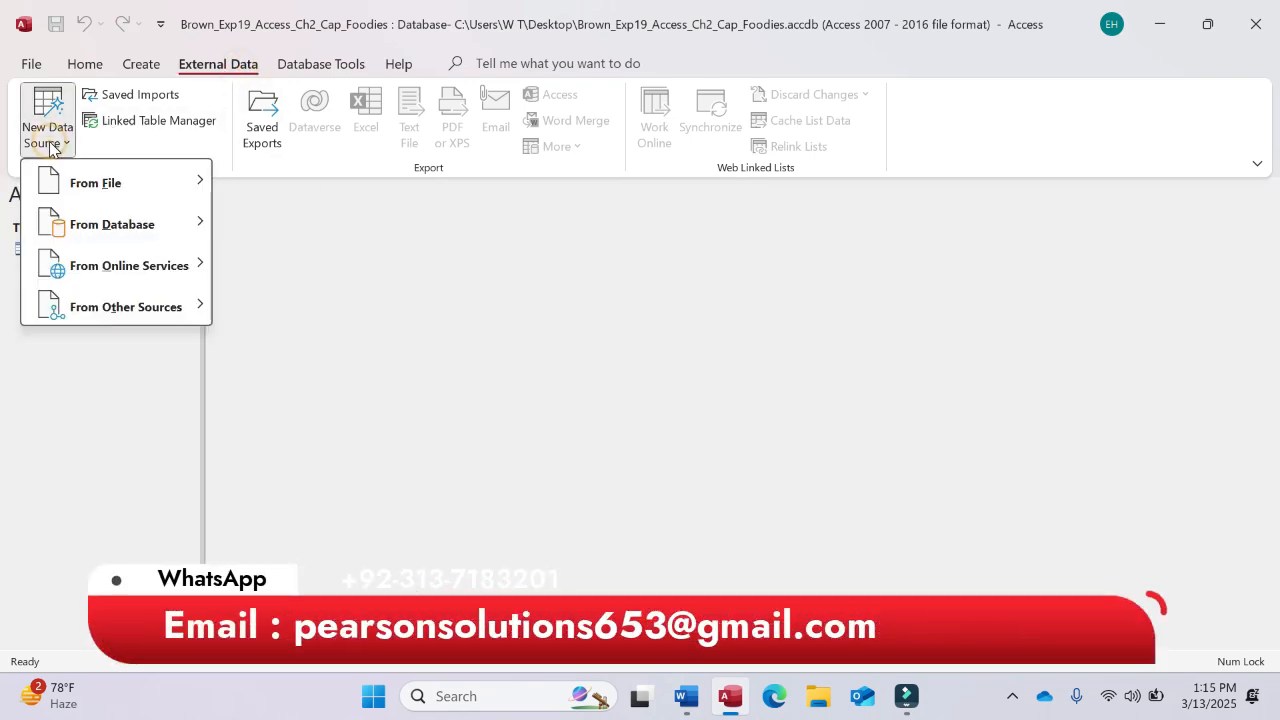
mouse_move(123, 189)
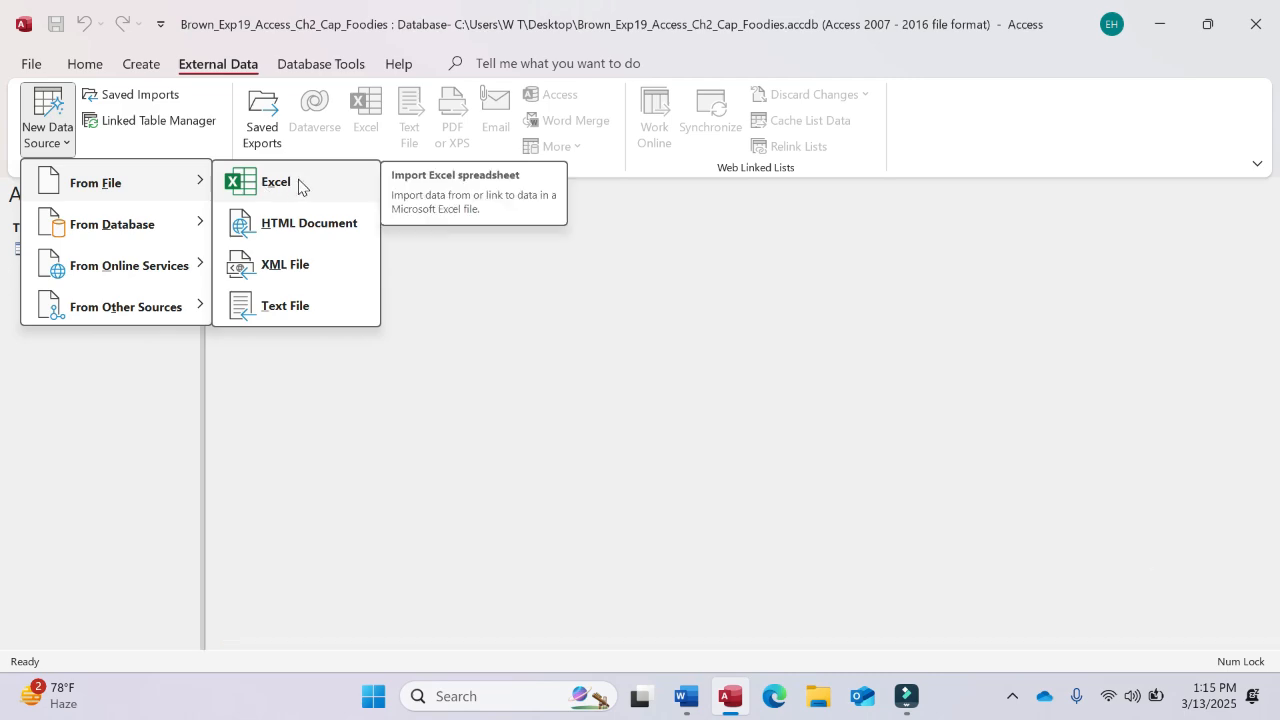
click(299, 187)
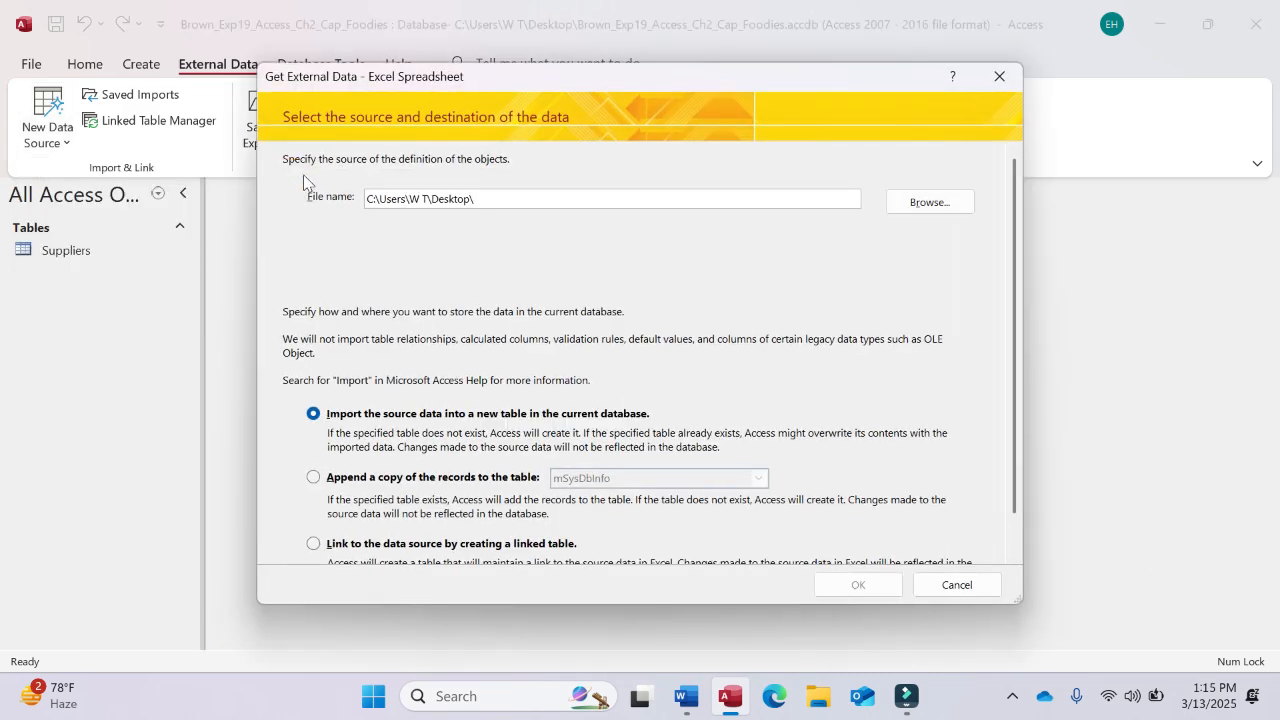
click(941, 204)
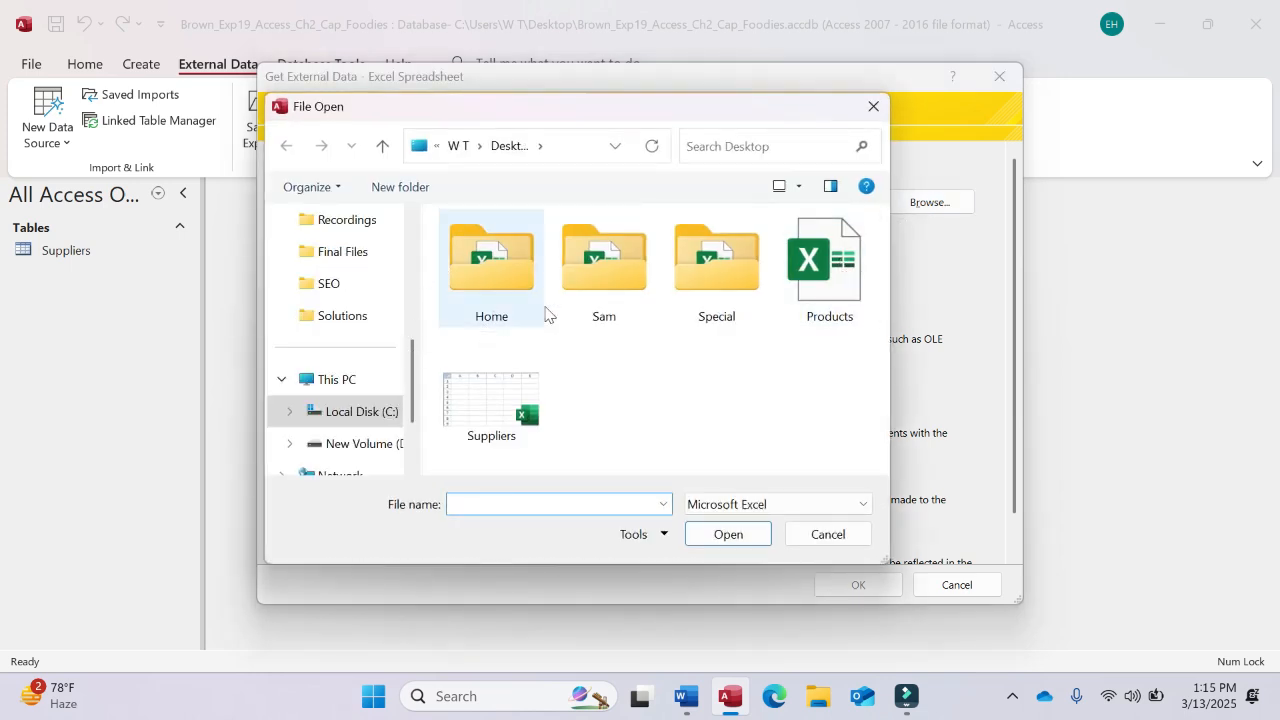
click(826, 275)
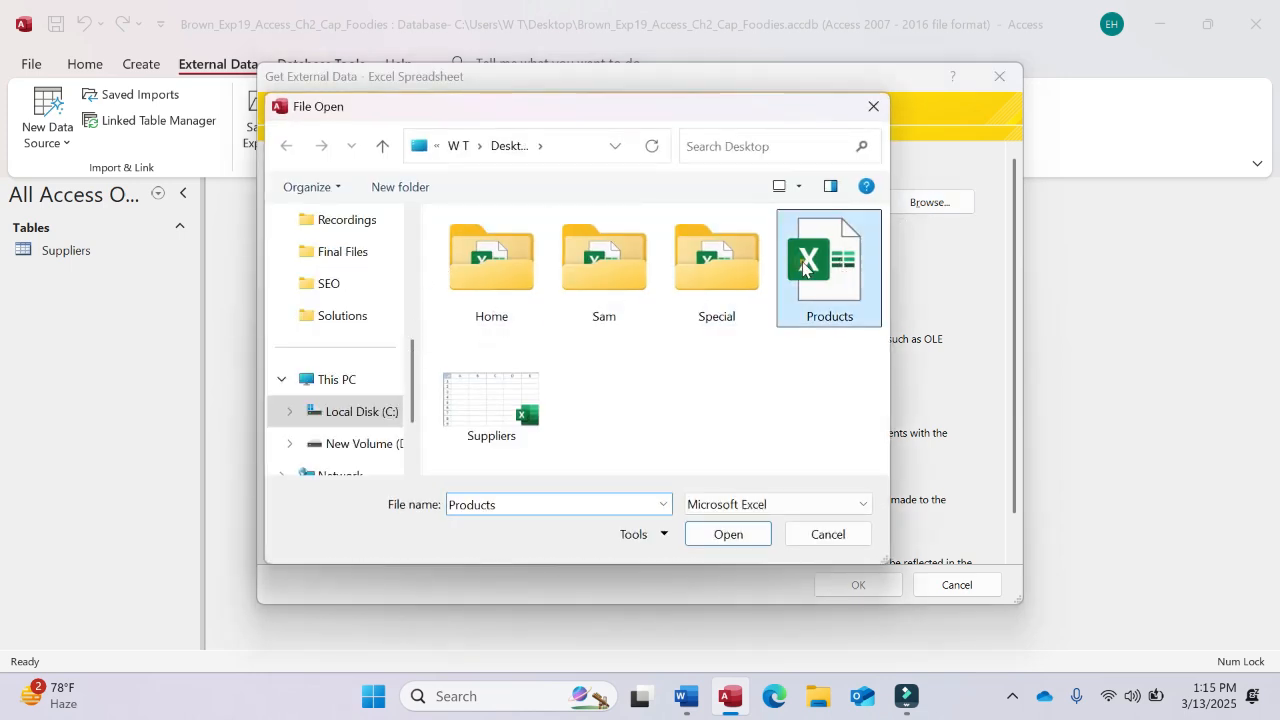
click(727, 535)
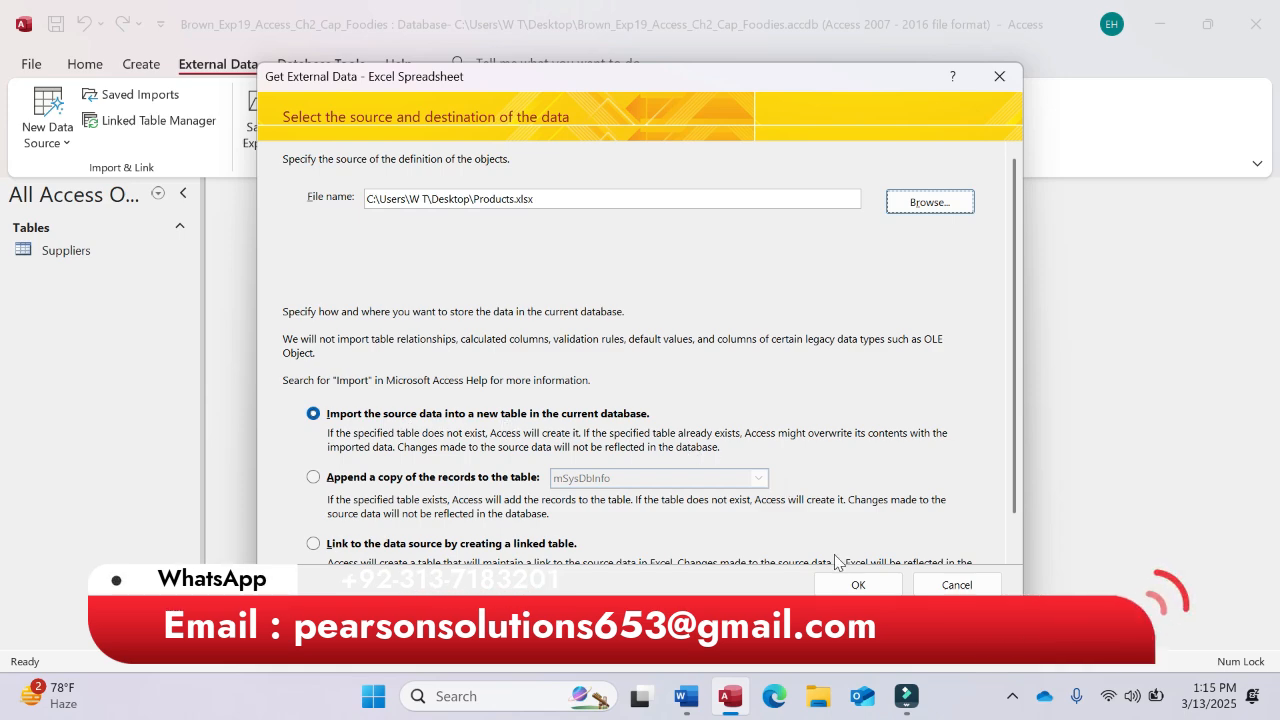
click(859, 587)
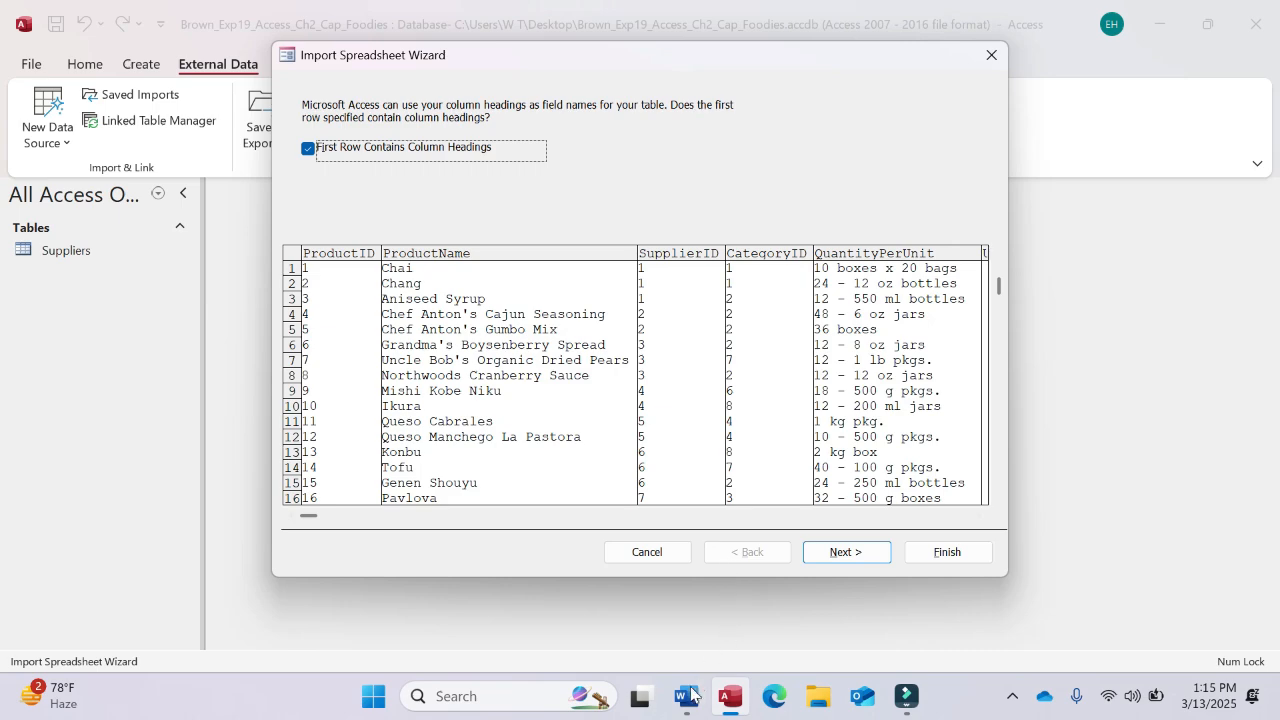
Step: Check the Word instructions, keep the first row as column headings, and set the ProductID field's Indexed option to Yes (No Duplicates) in the Access import
click(688, 696)
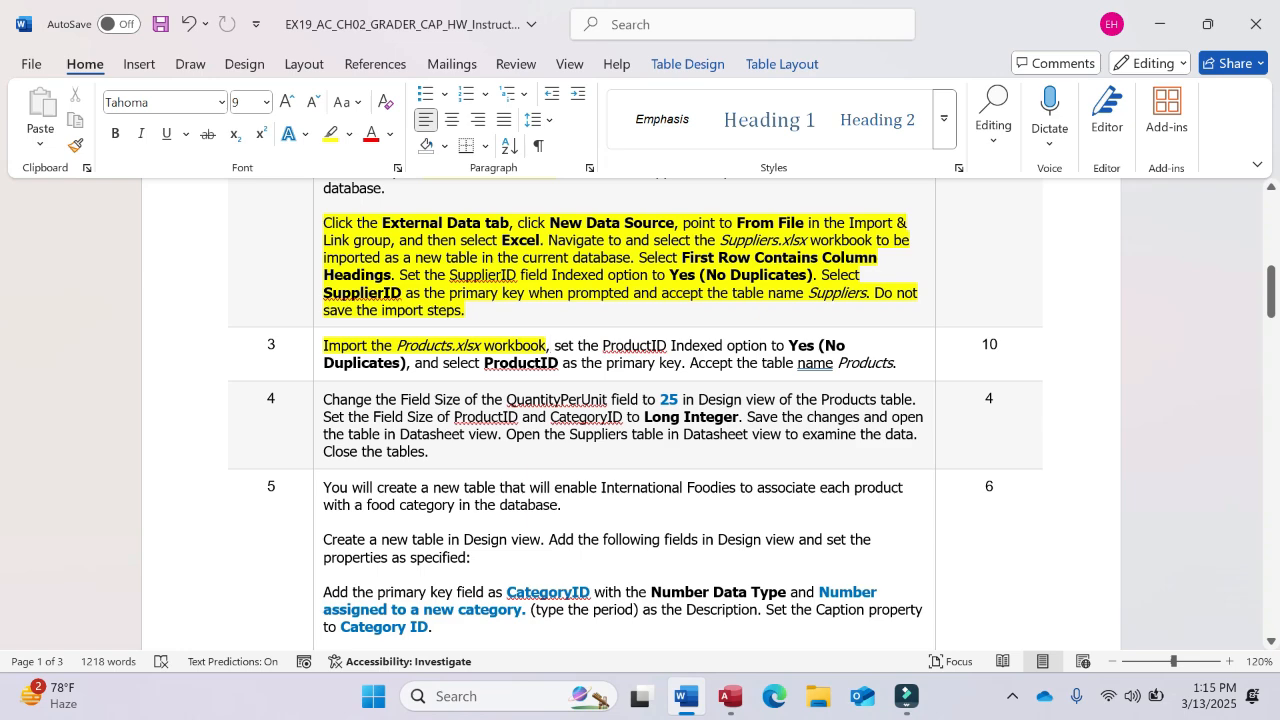
click(731, 699)
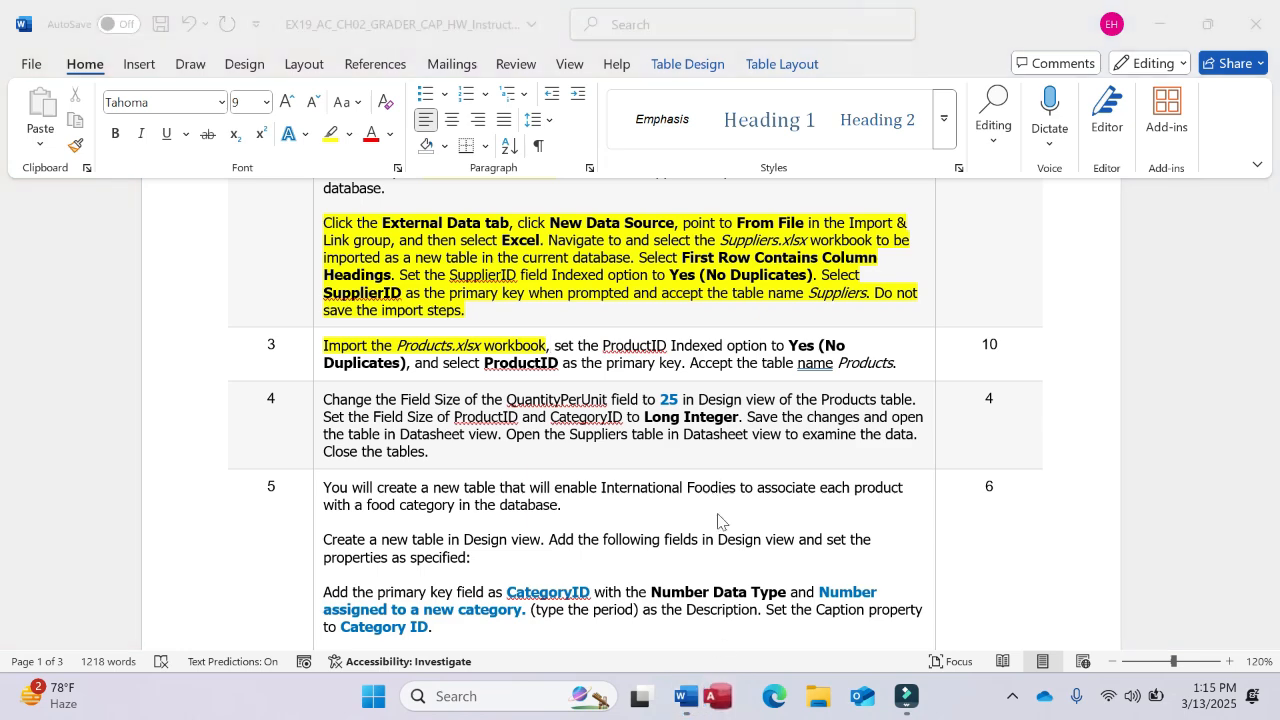
click(731, 697)
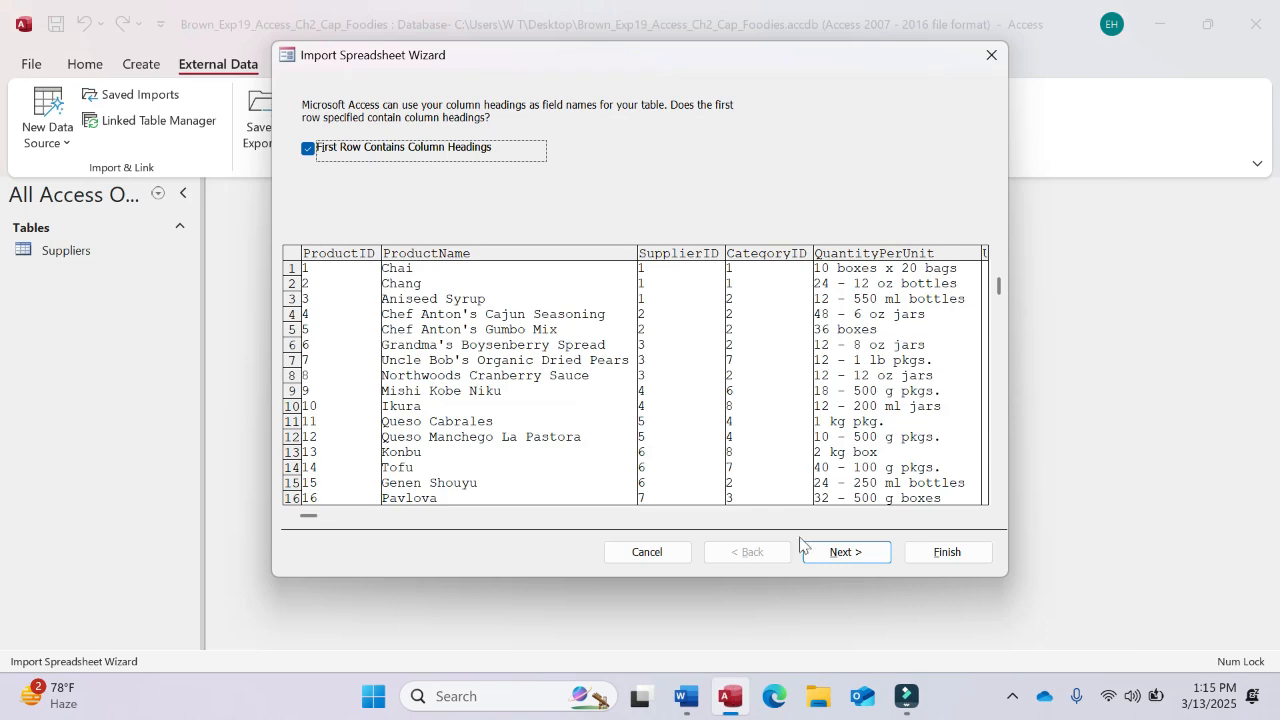
click(845, 552)
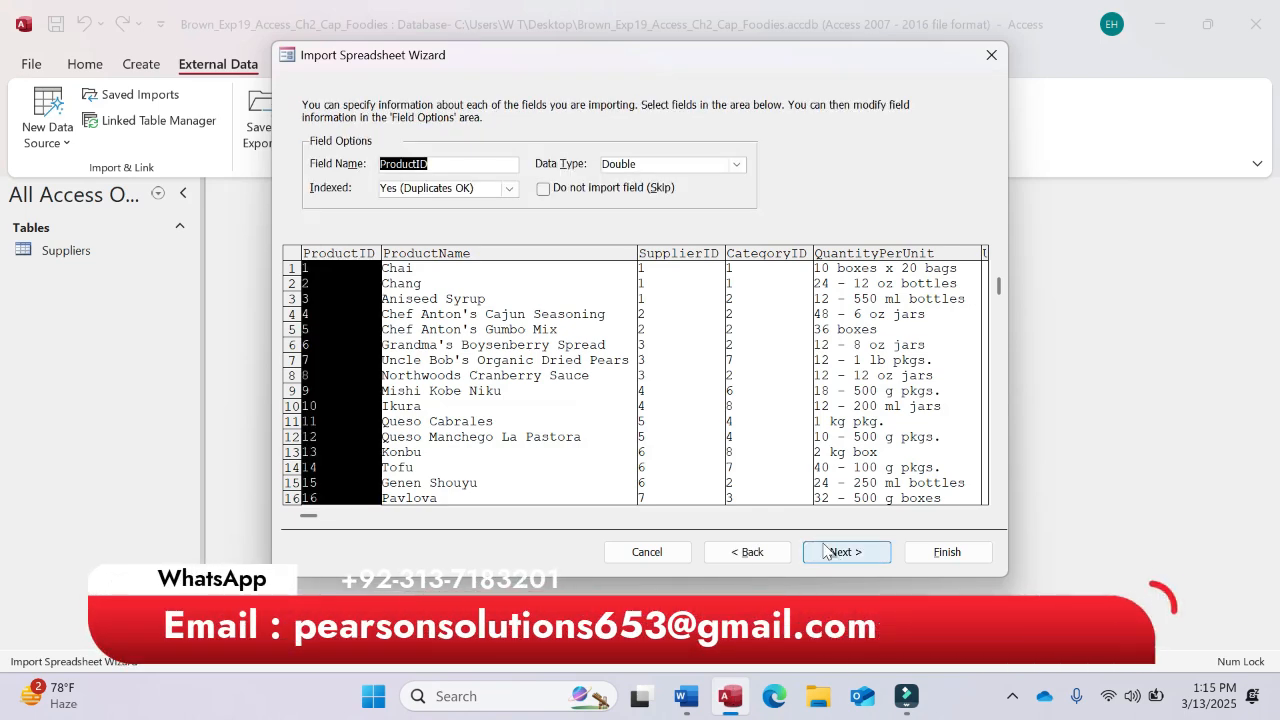
click(509, 189)
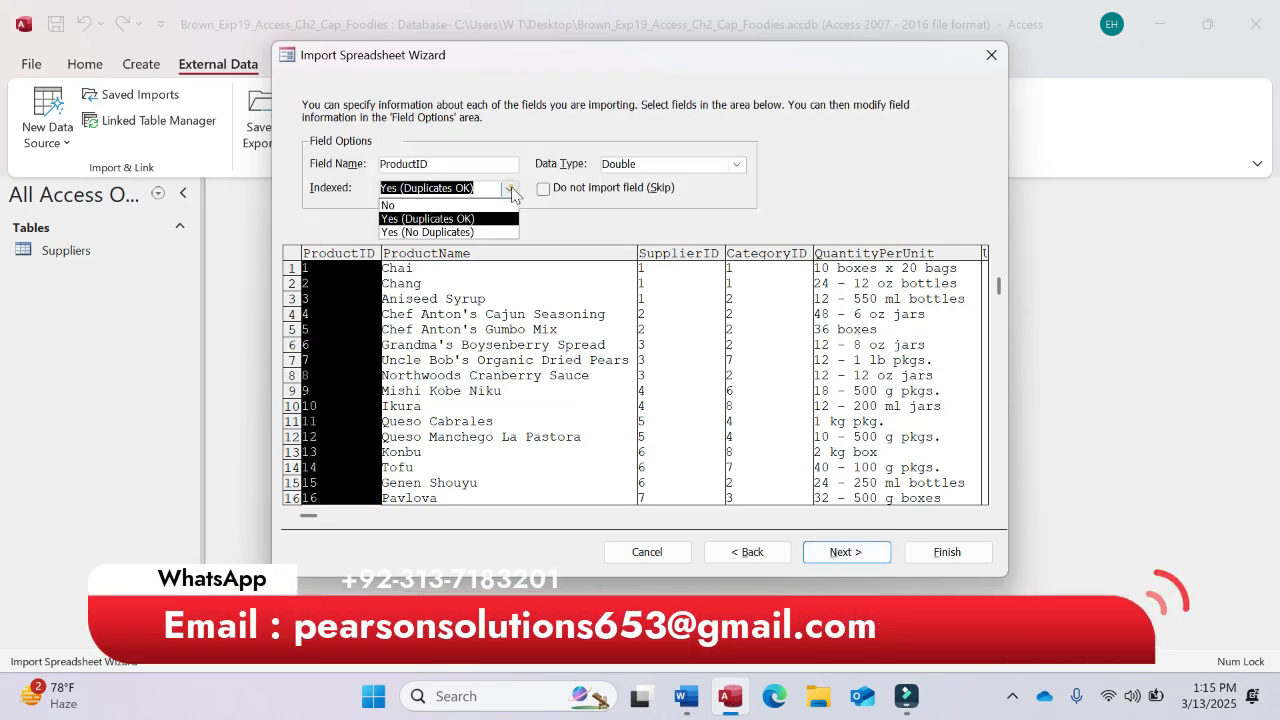
click(481, 232)
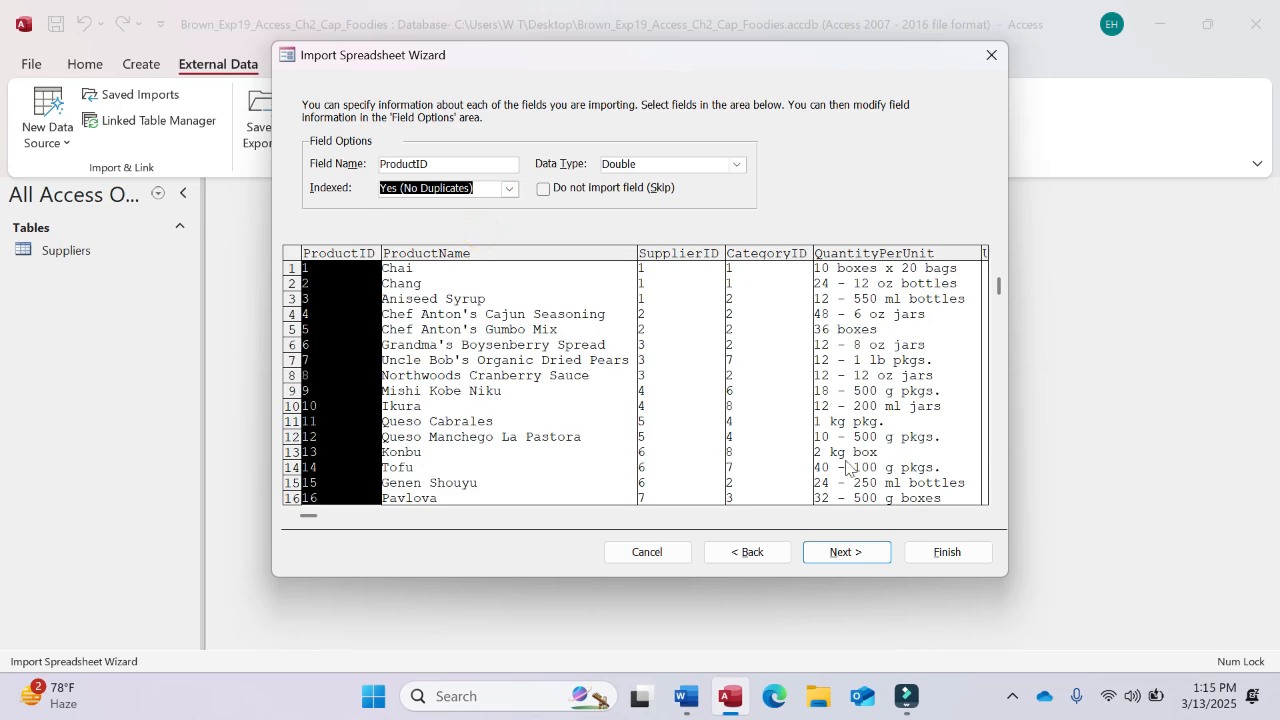
click(846, 552)
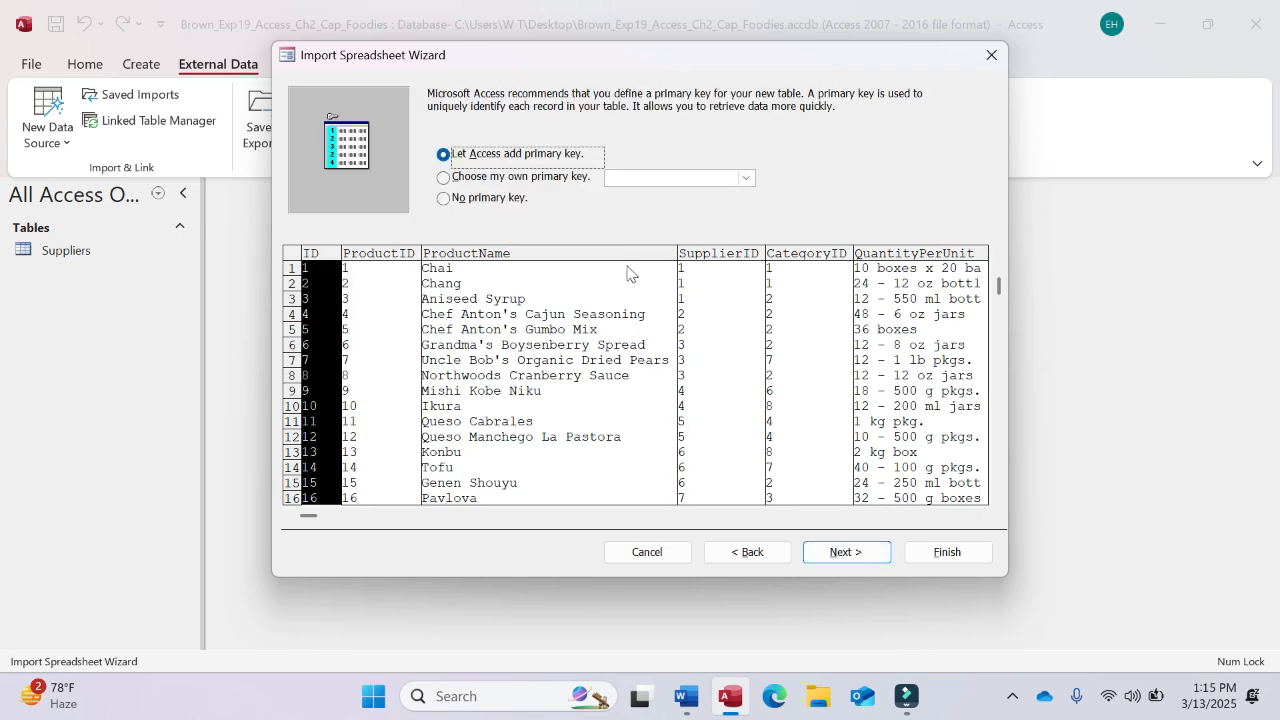
Step: Recheck the Word instructions, and choose ProductID as the primary key for the imported table in Access
click(680, 705)
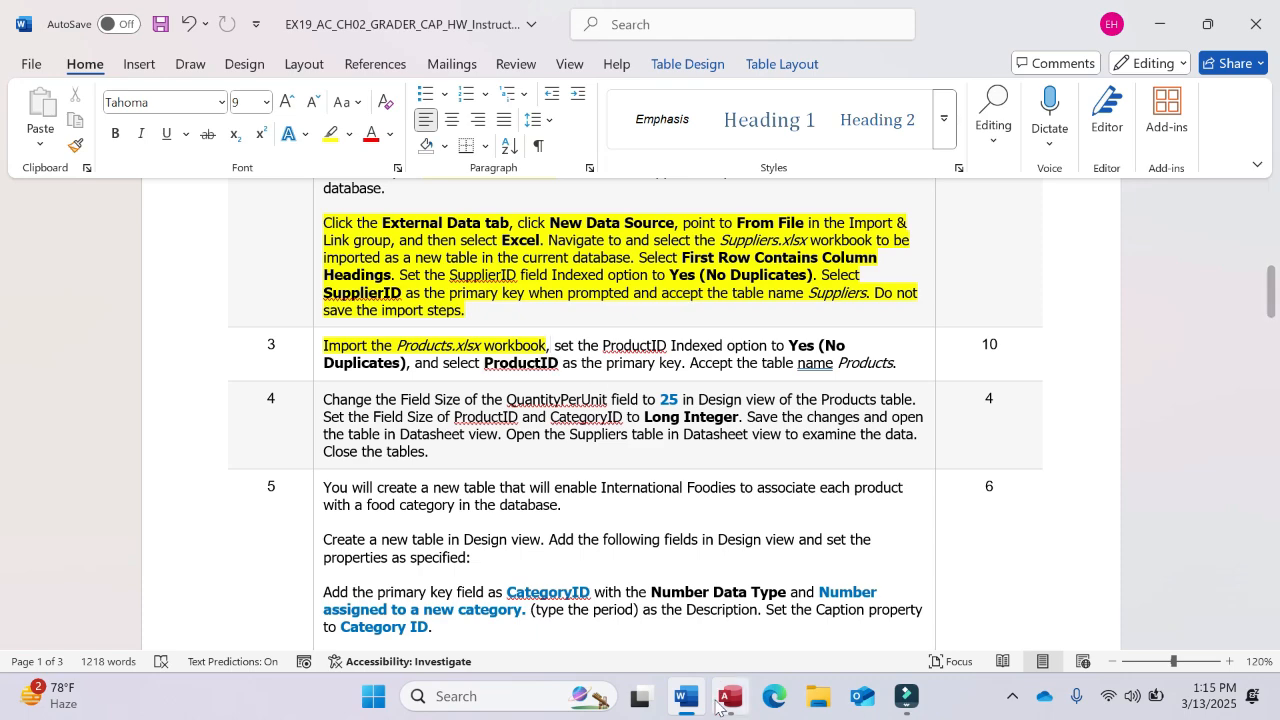
key(alt+Tab)
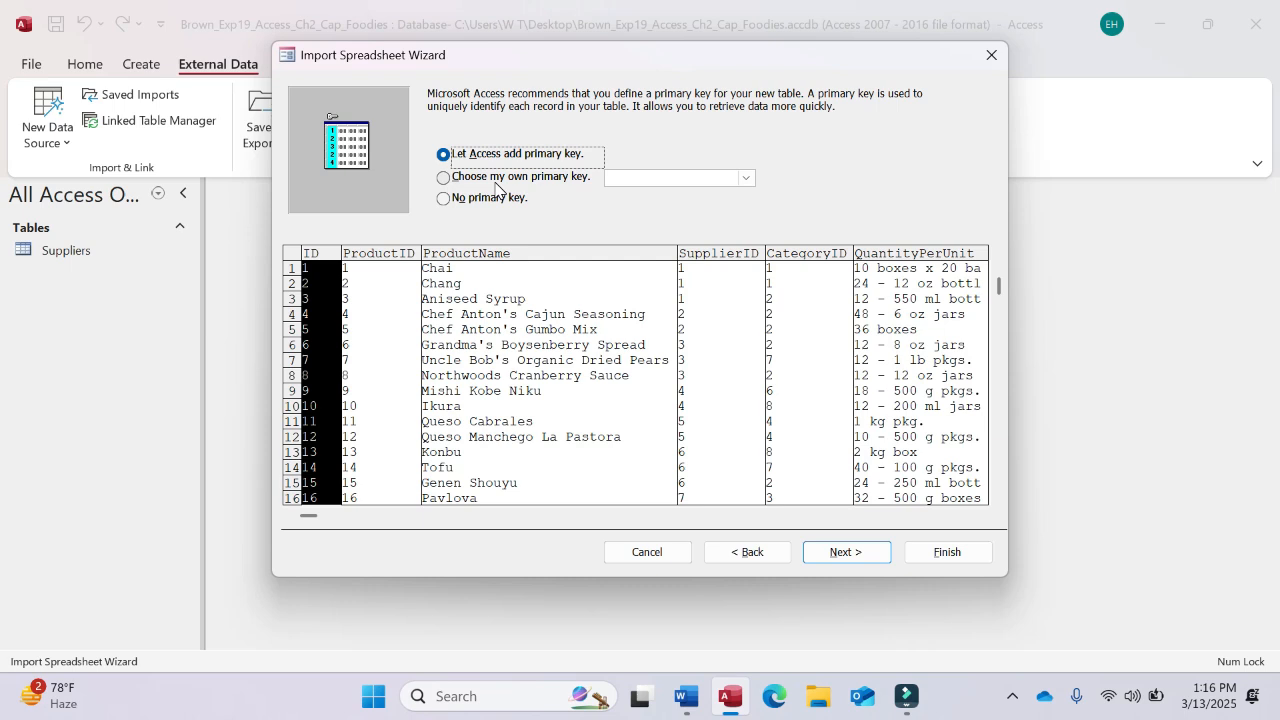
click(496, 182)
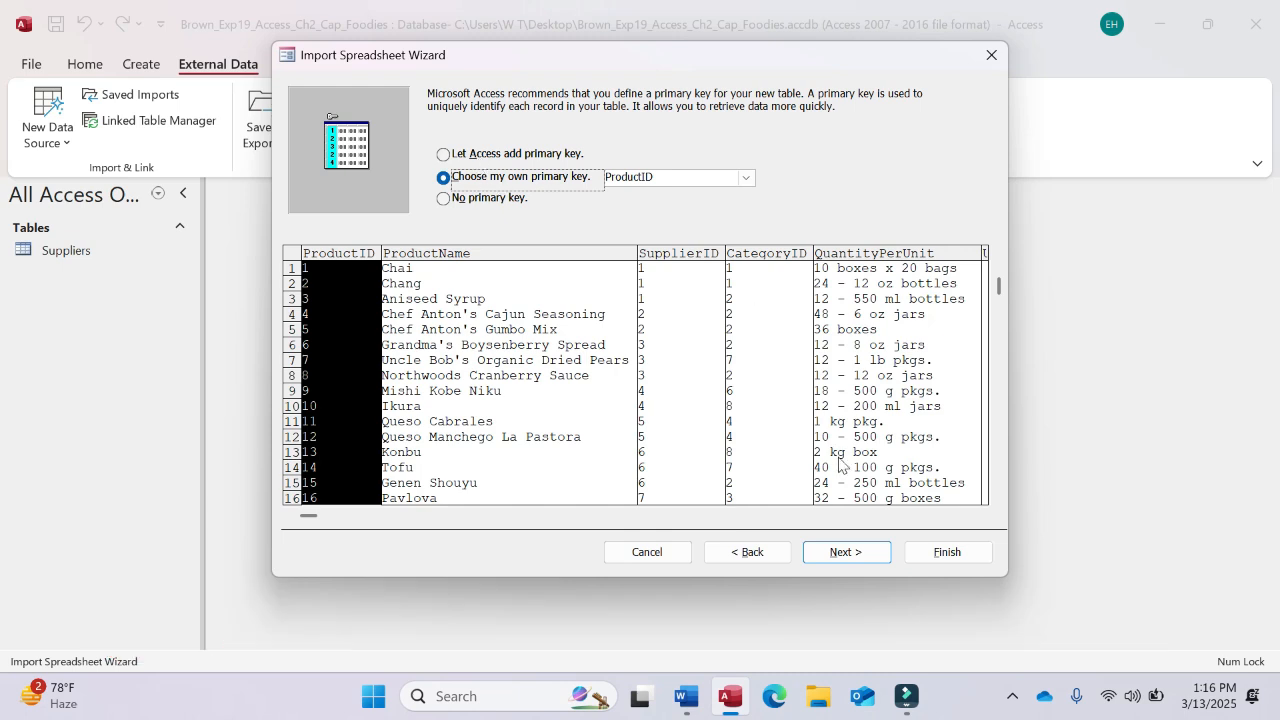
click(863, 559)
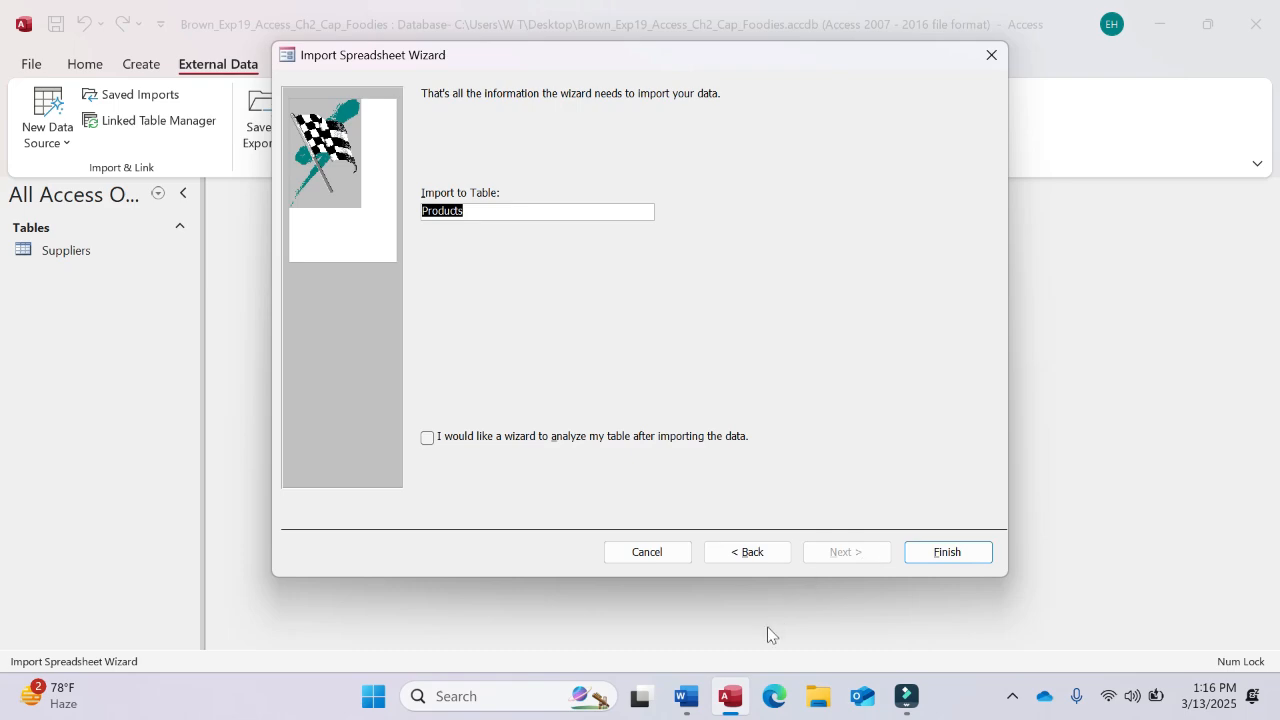
Step: Check the Word instructions, and finish the Access import with the table name Products, without saving the import steps
click(702, 698)
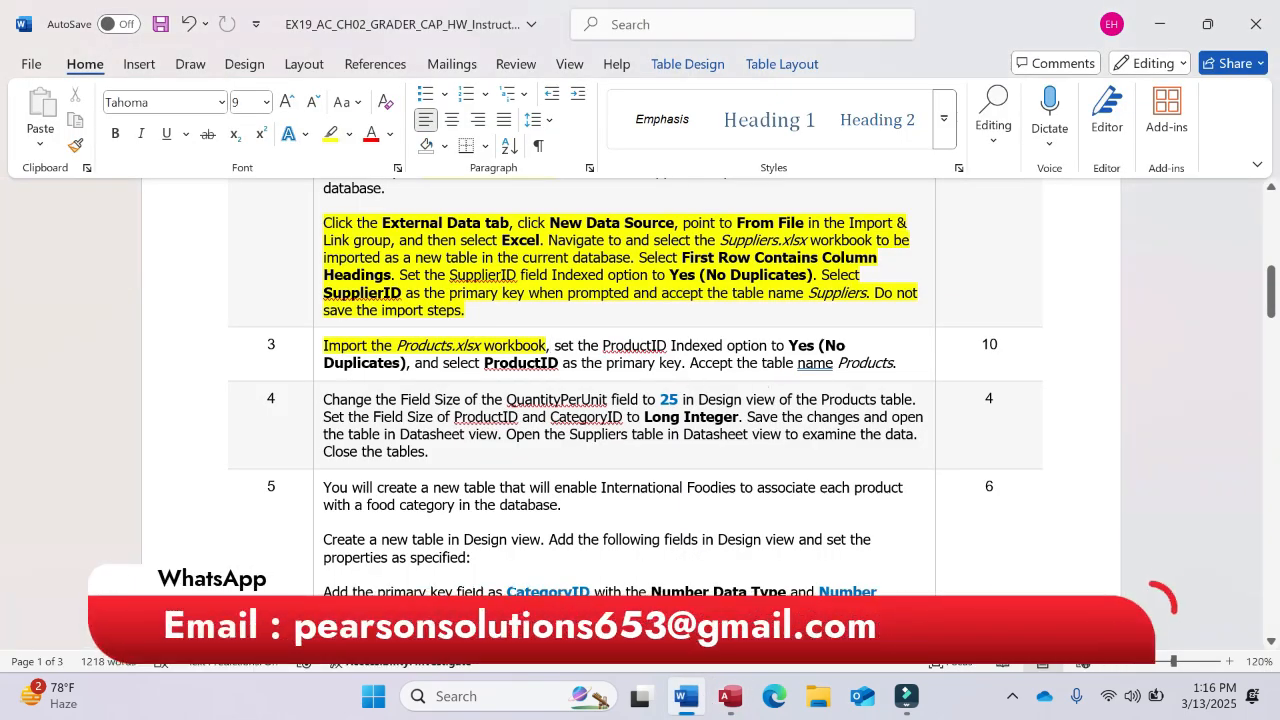
click(730, 696)
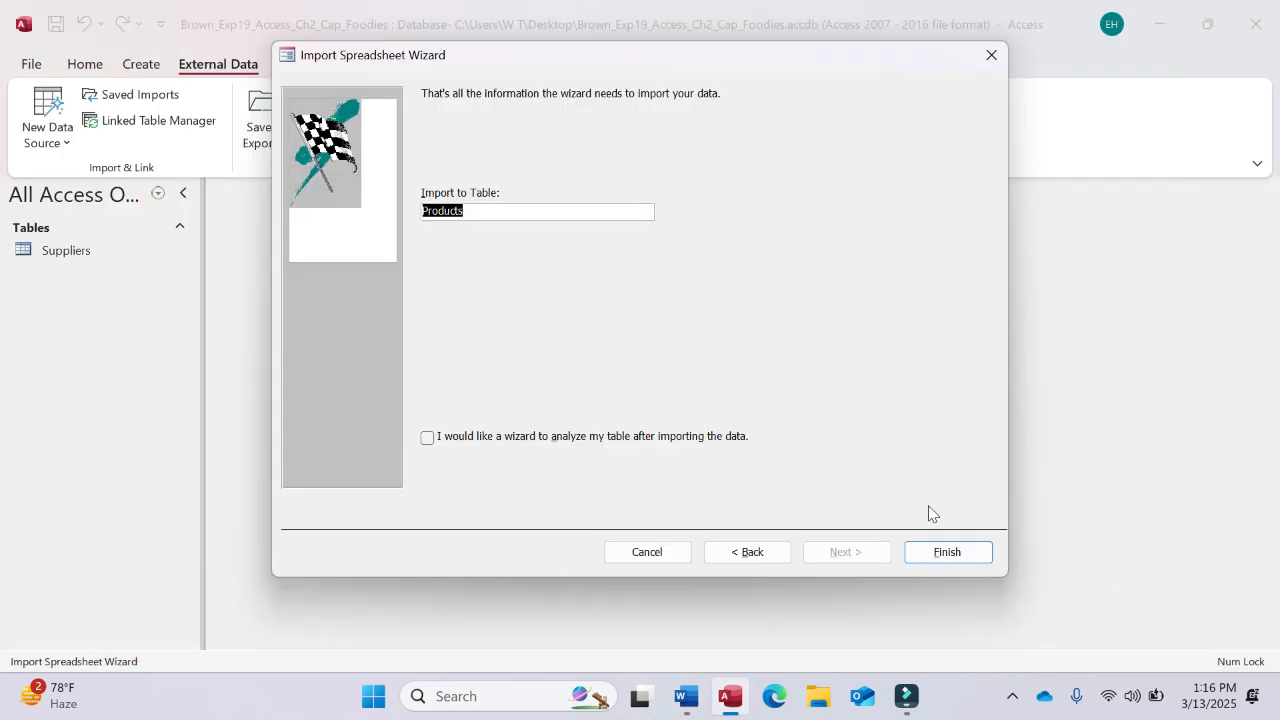
click(946, 553)
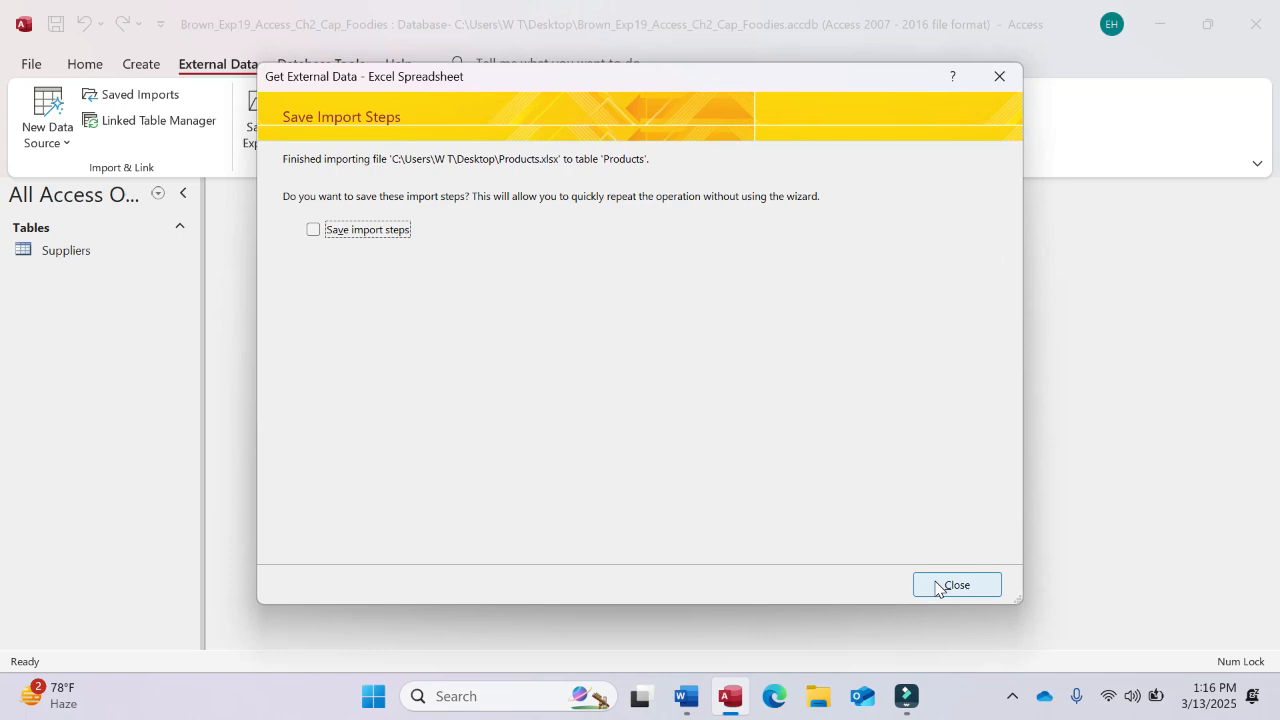
click(938, 587)
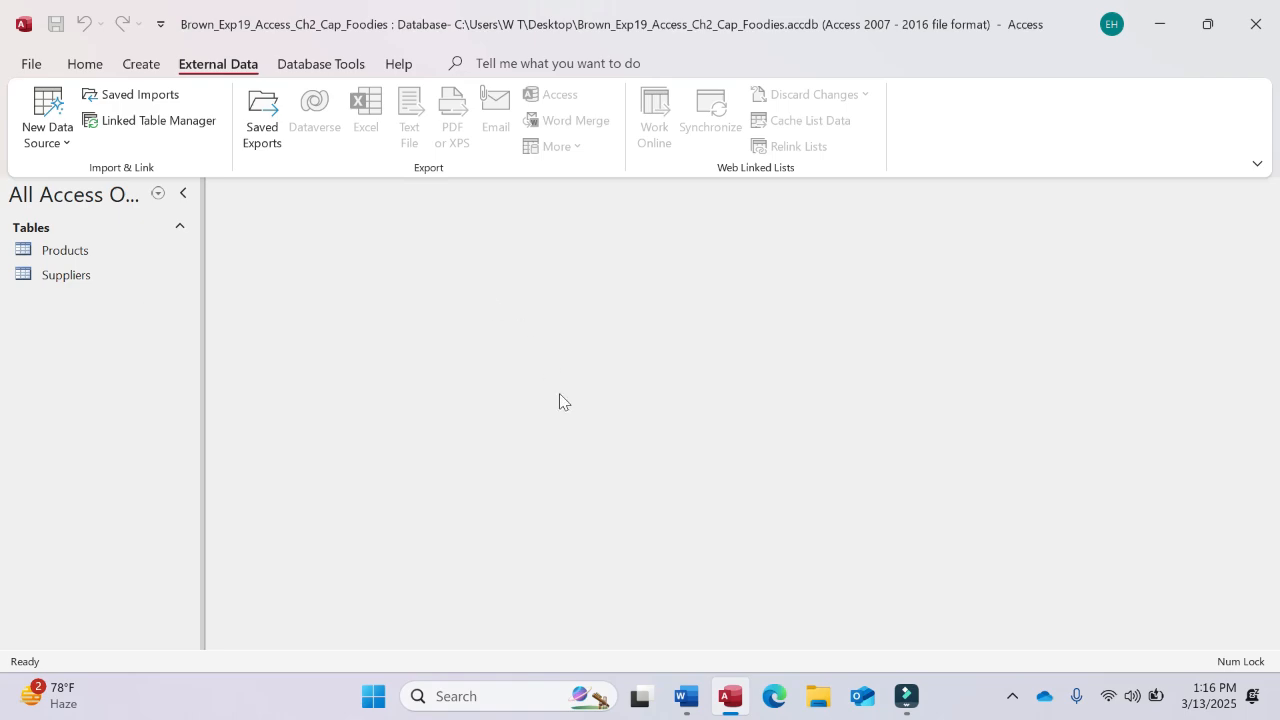
Step: Switch to the Word instructions and highlight the whole Products import paragraph of step 3 in yellow
click(686, 696)
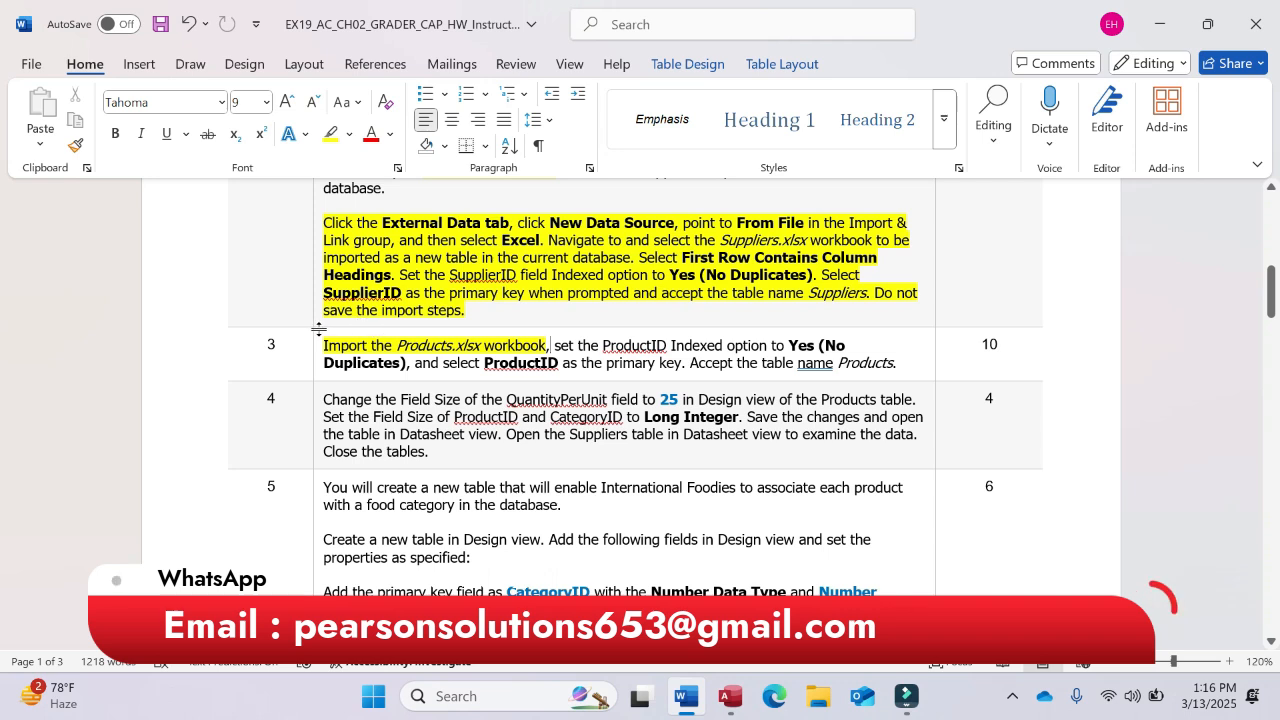
drag(324, 345, 895, 364)
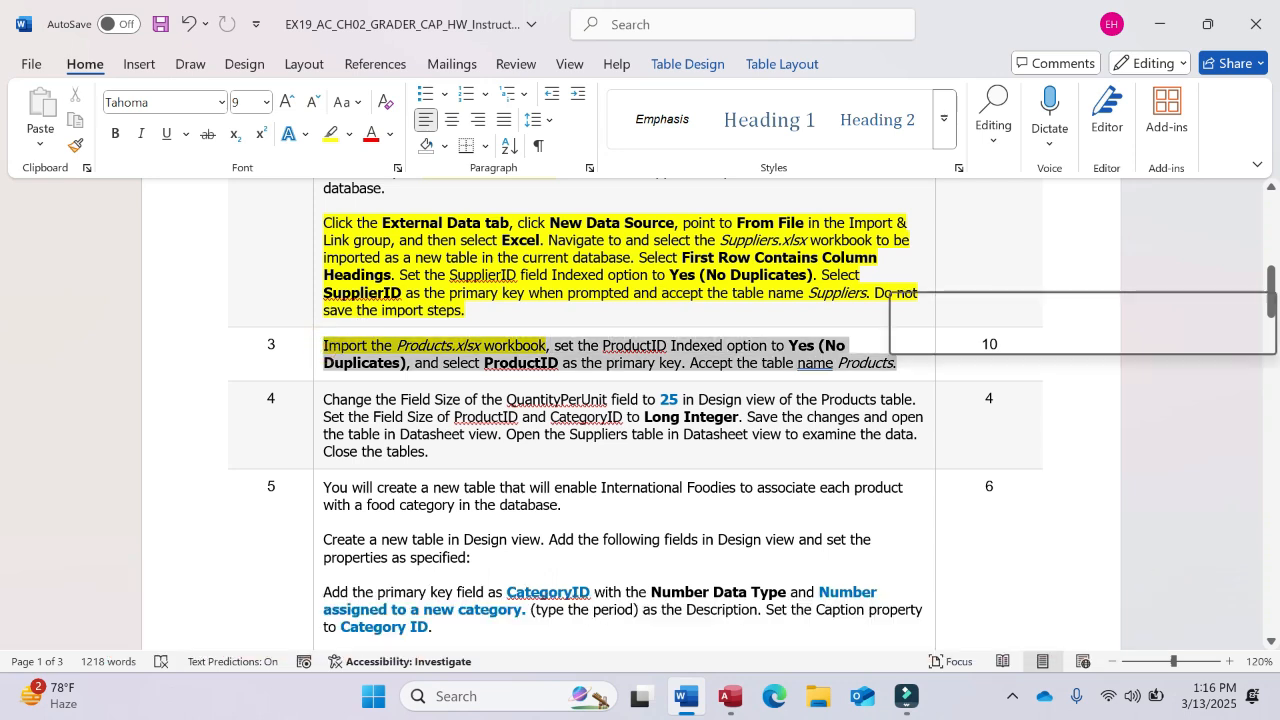
click(975, 338)
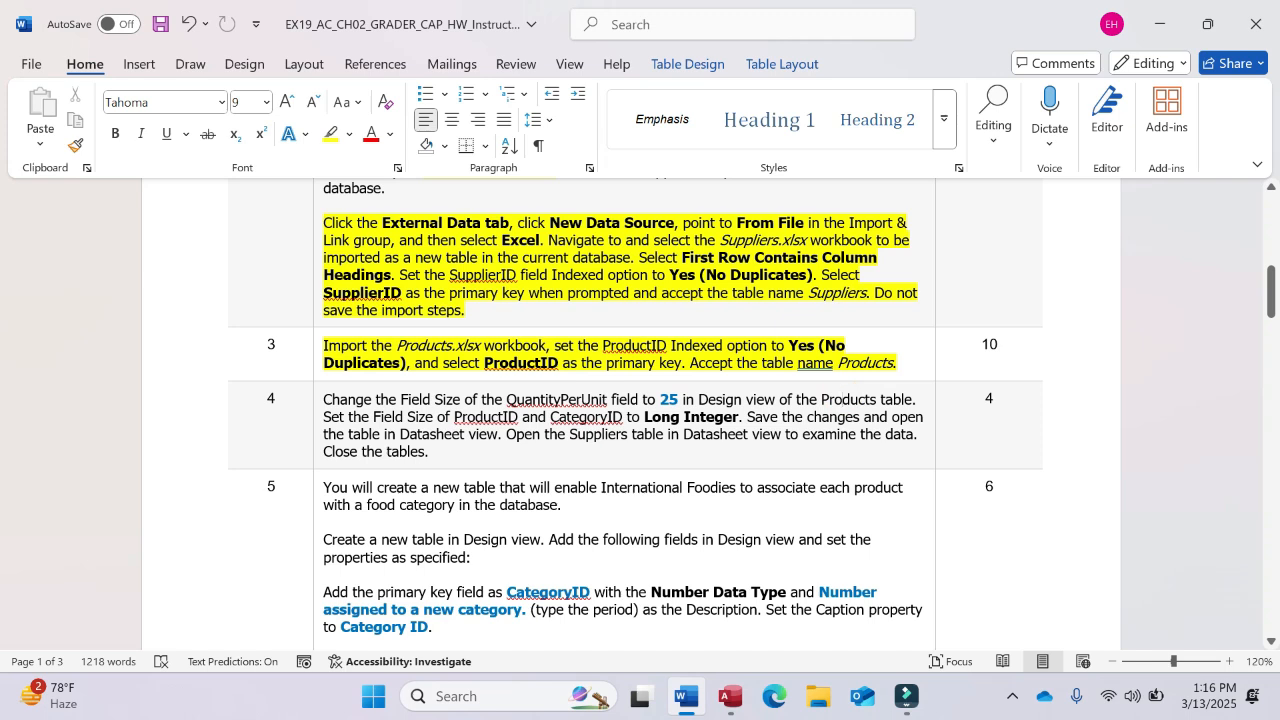
Step: Highlight "the Products table." and "in Design view" in yellow in step 4 of the instructions
drag(322, 399, 798, 399)
click(893, 399)
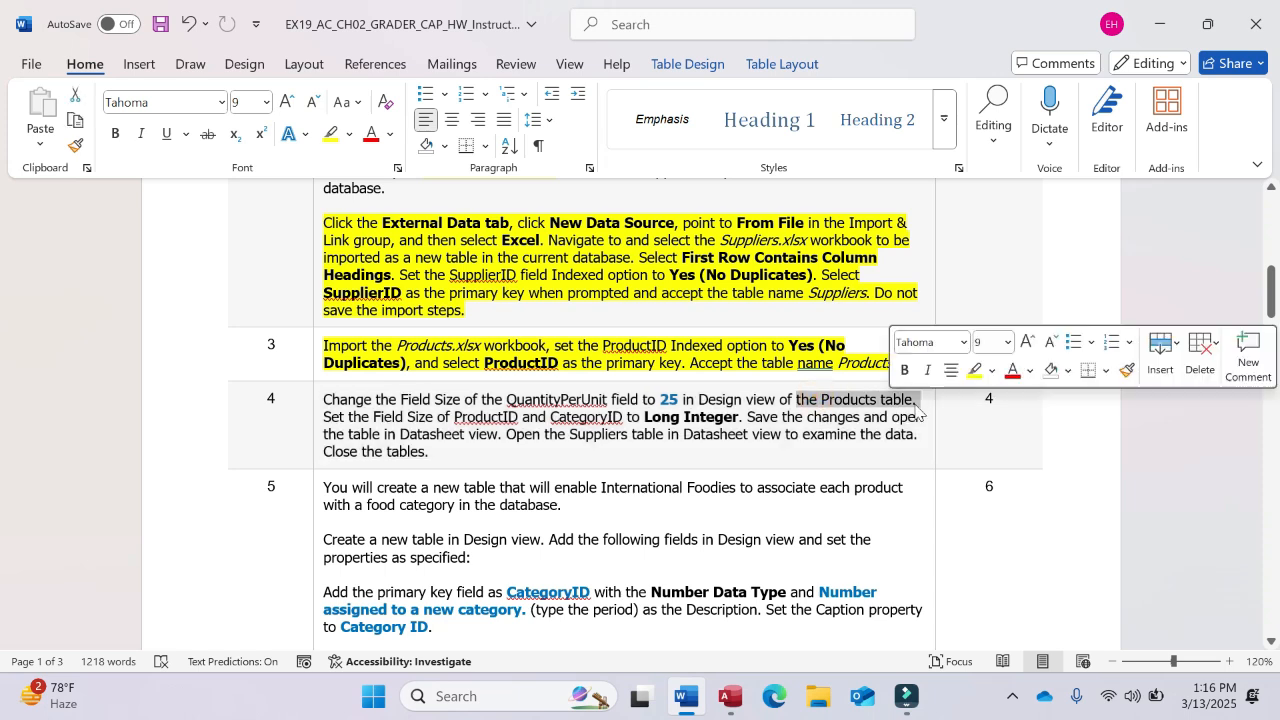
click(975, 375)
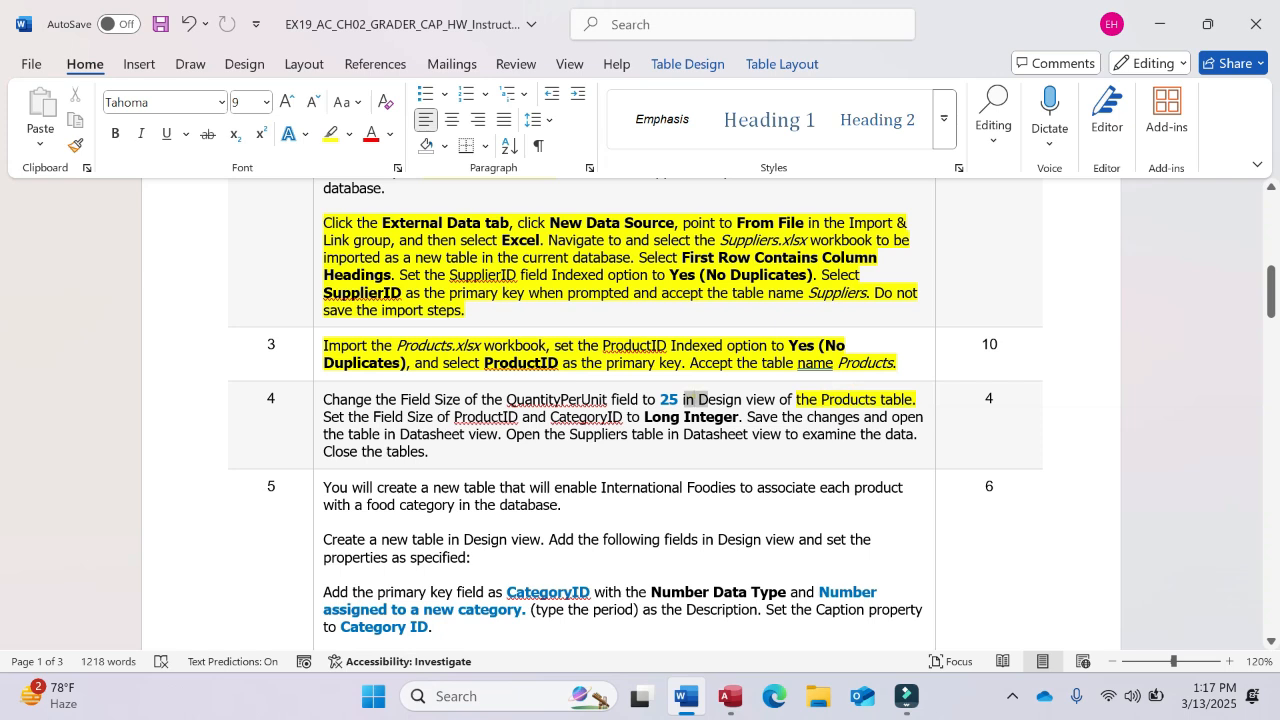
drag(683, 399, 778, 400)
click(852, 375)
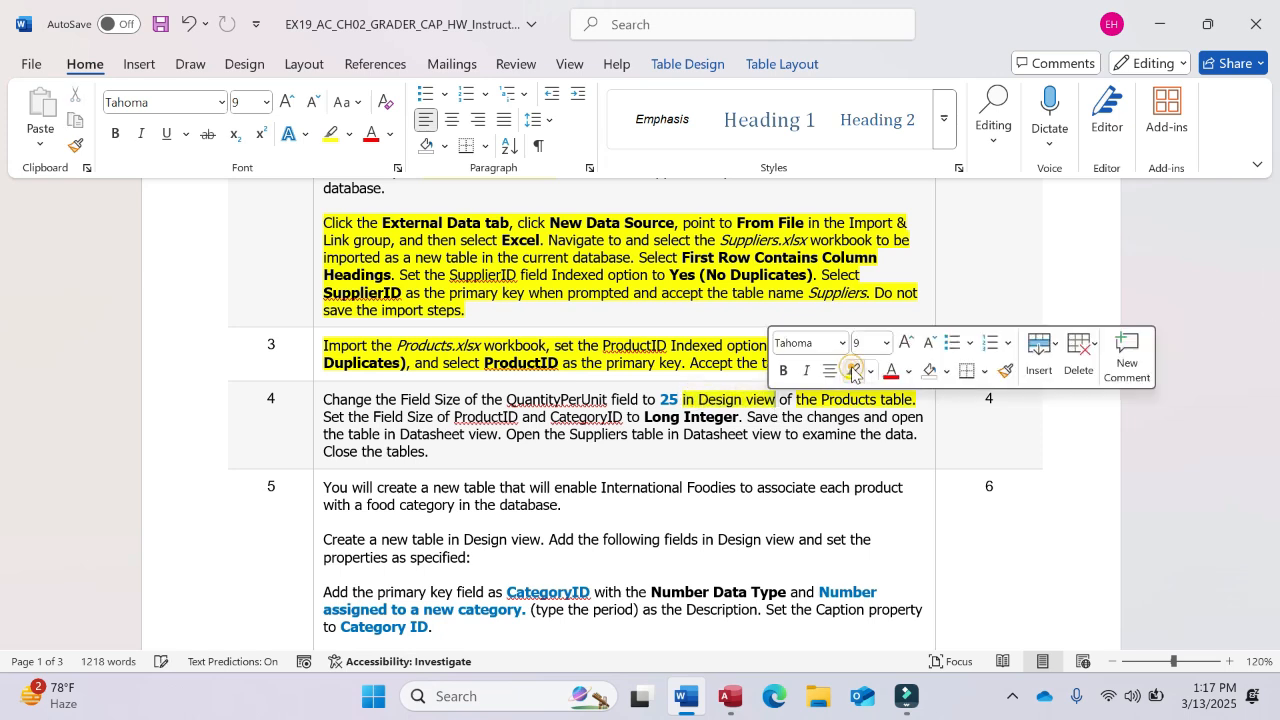
click(832, 420)
Step: Switch to Access and open the Products table in Design view
click(732, 697)
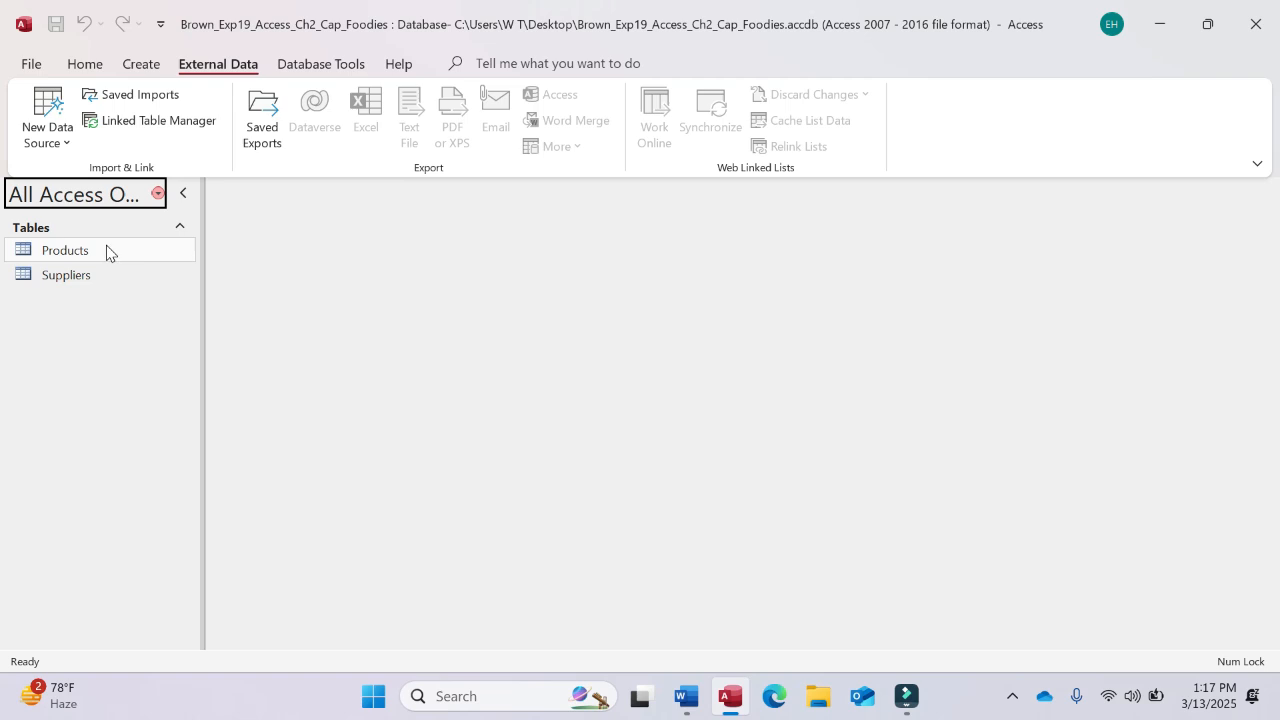
right_click(107, 253)
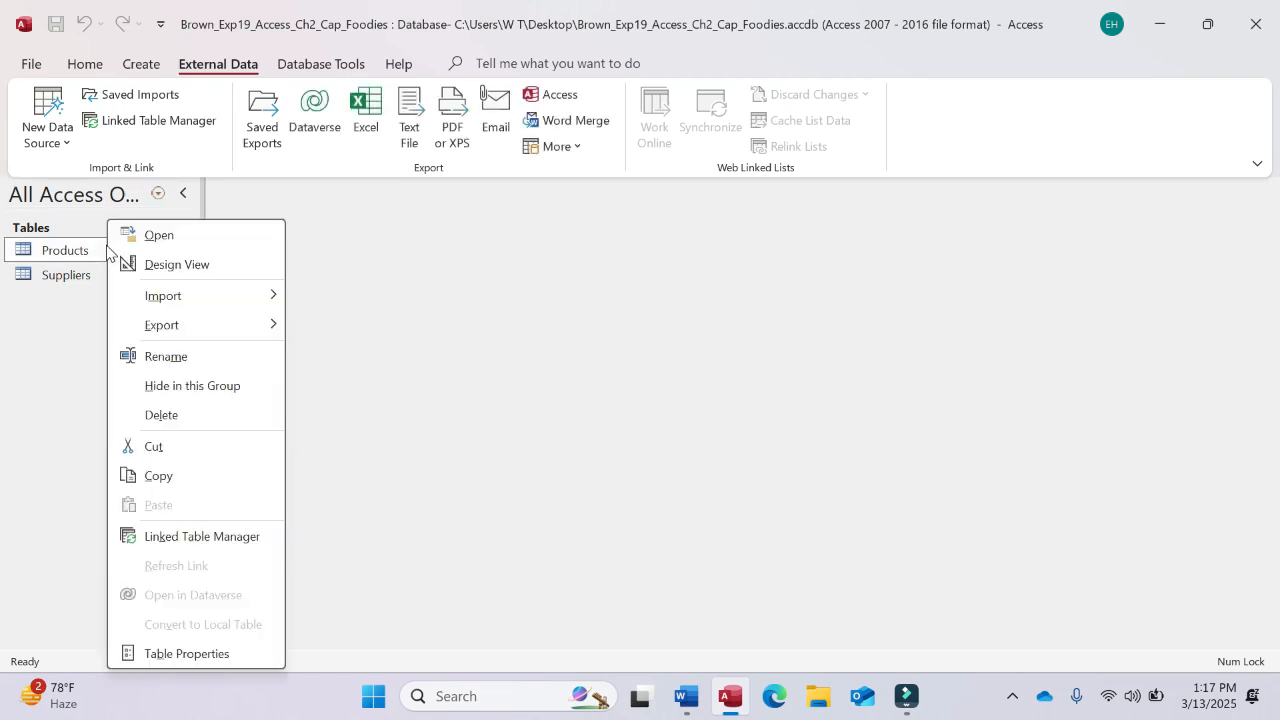
click(165, 268)
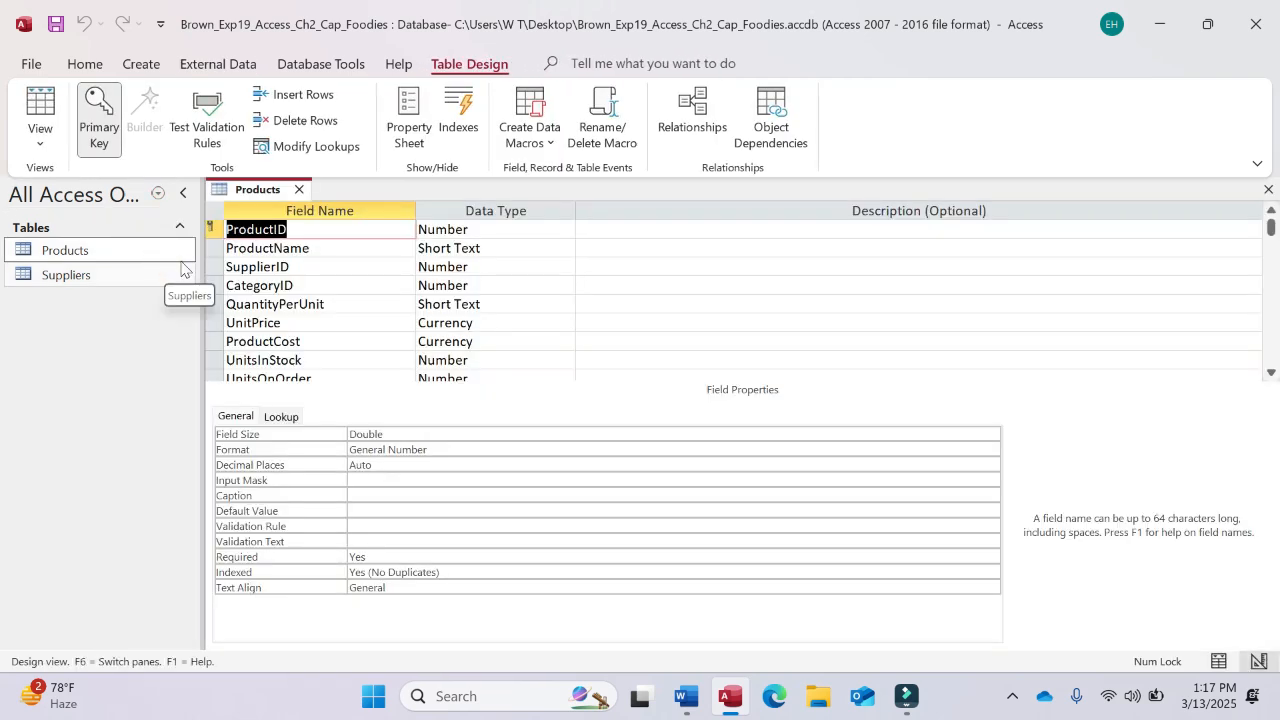
Step: Check step 4 of the Word instructions, and set the QuantityPerUnit field's Field Size to 25 in the Access Products table
click(686, 696)
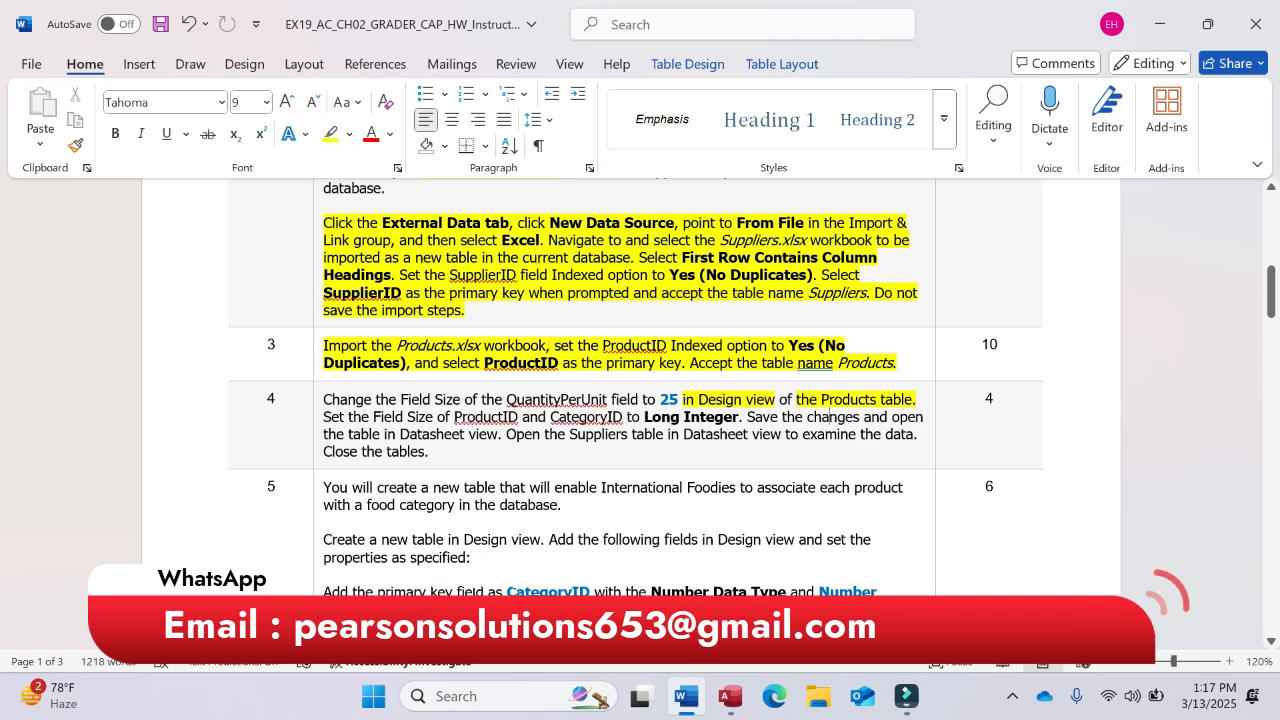
click(728, 694)
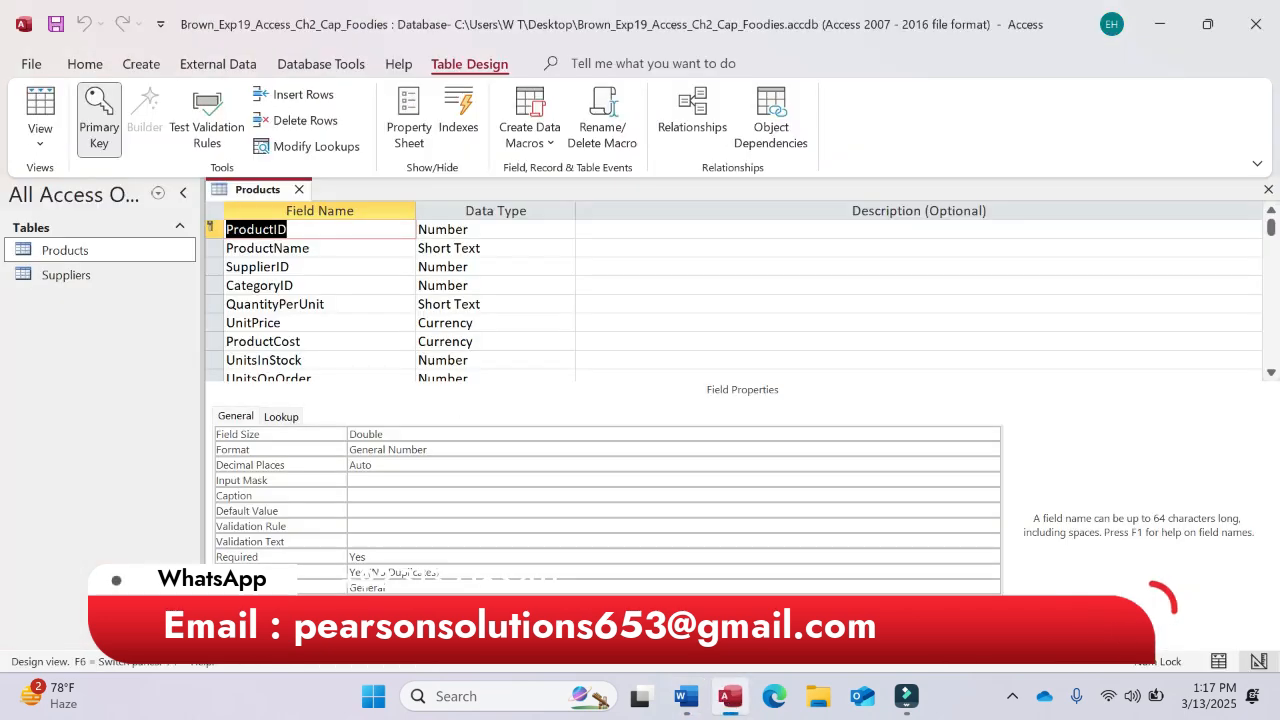
click(353, 303)
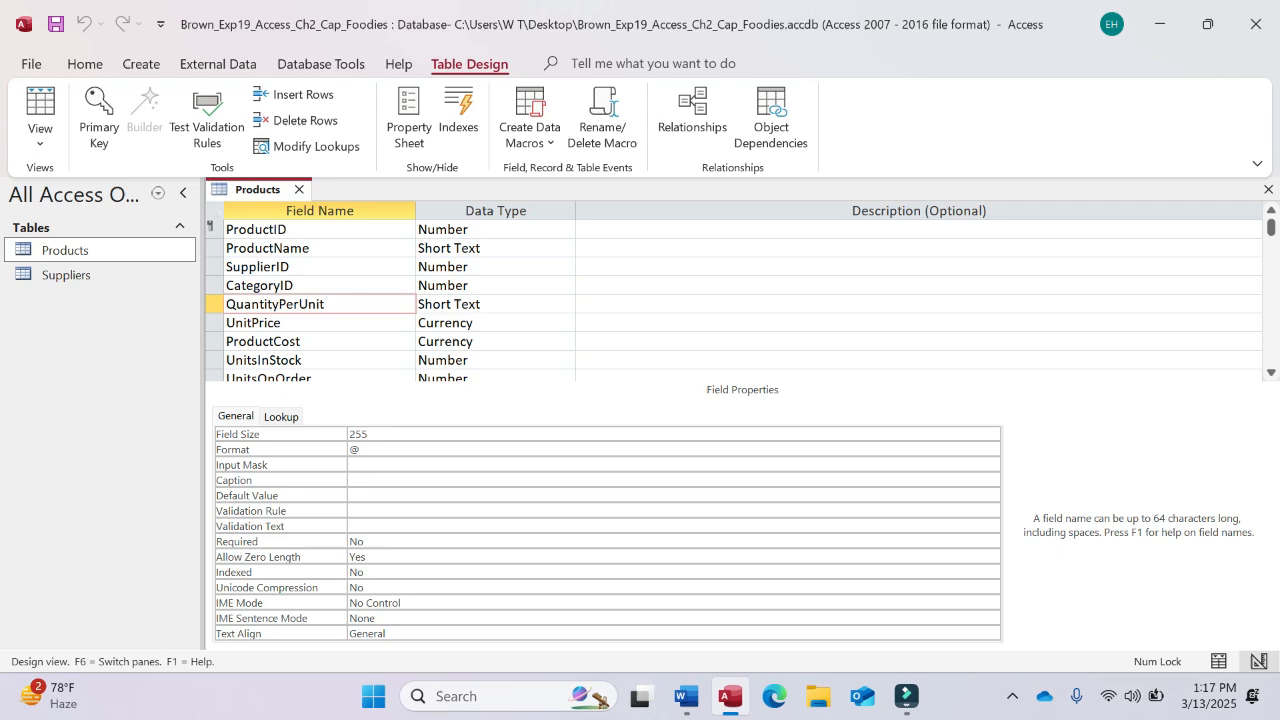
click(686, 696)
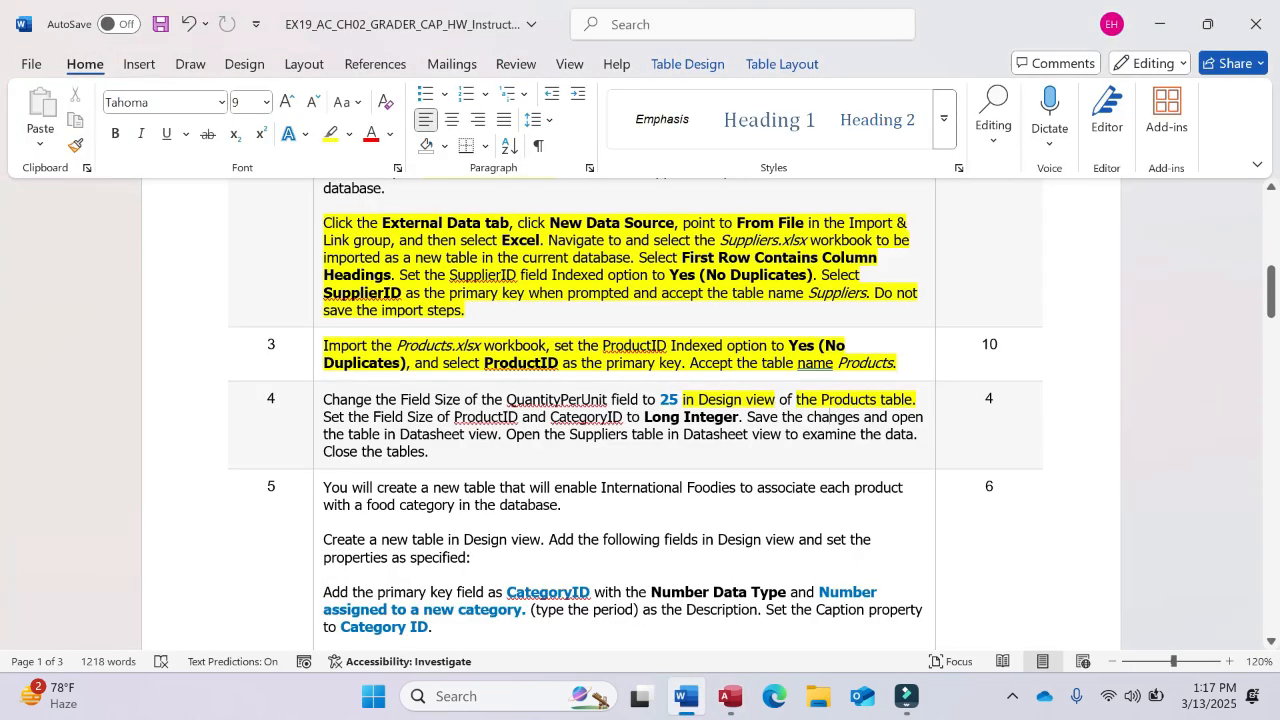
click(730, 696)
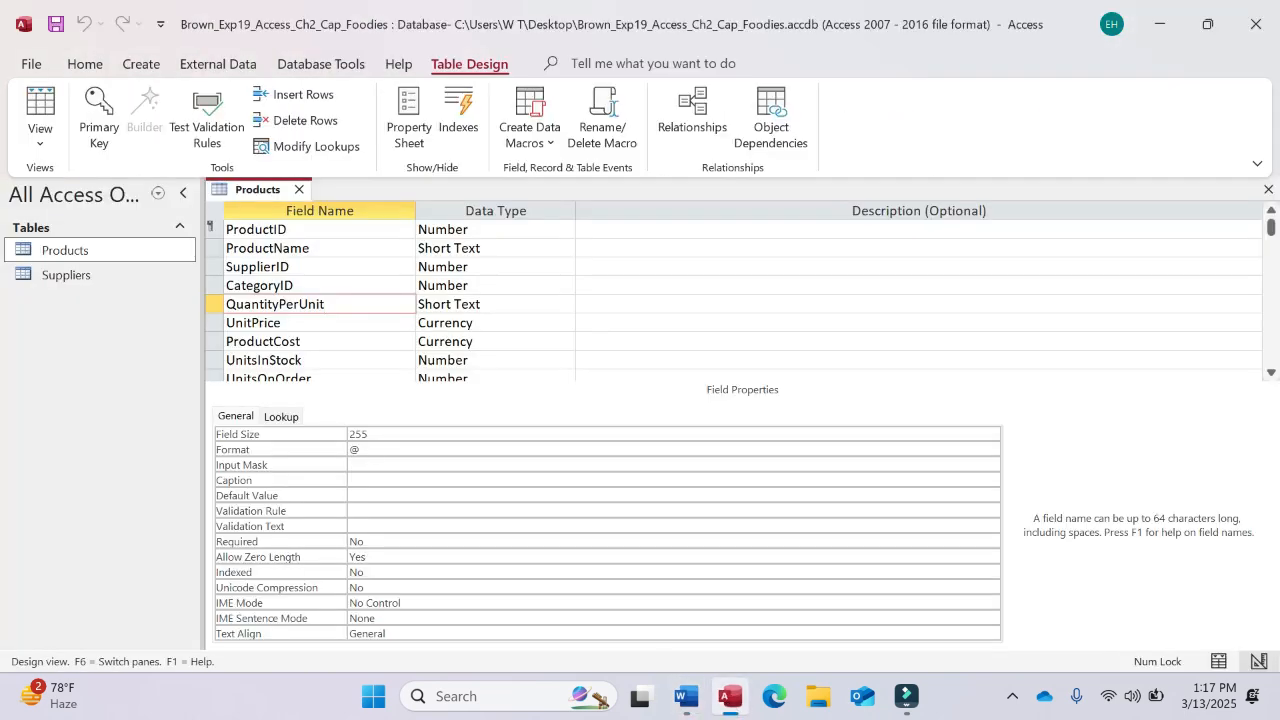
click(375, 433)
key(BackSpace)
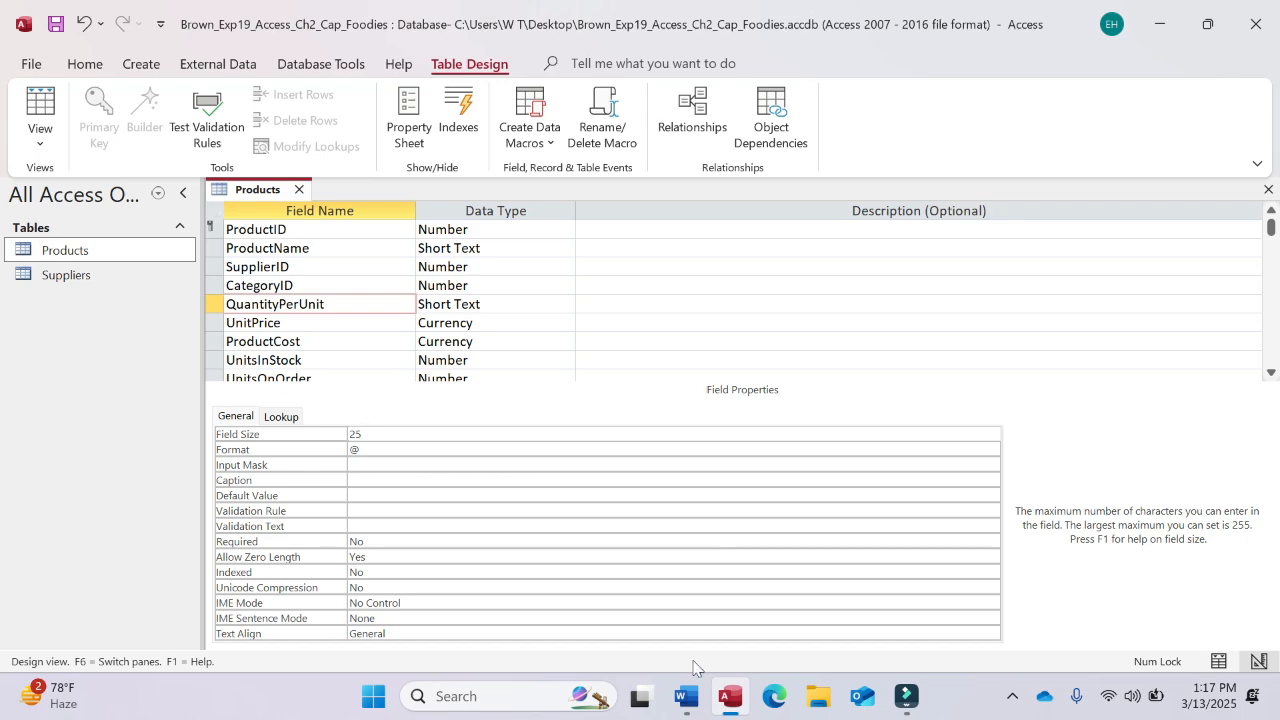
Step: Check the Word instructions, and set the Field Size of the ProductID field to Long Integer in Access
click(690, 697)
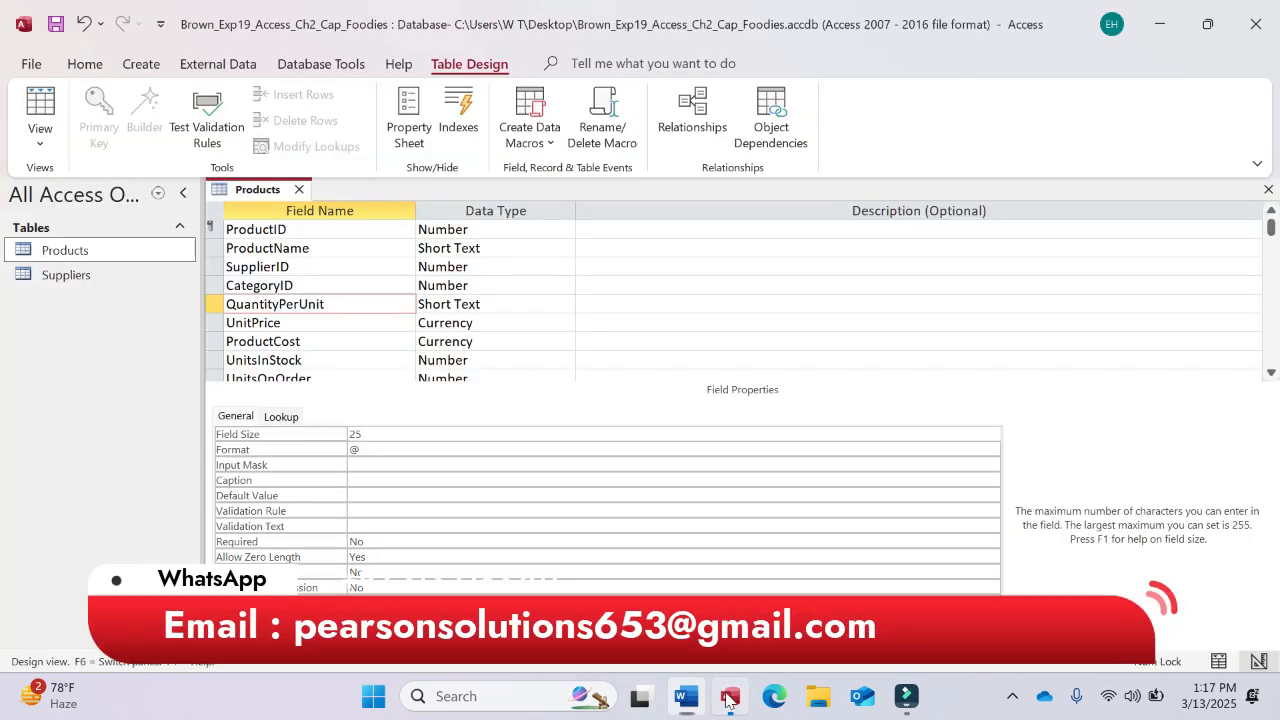
click(730, 697)
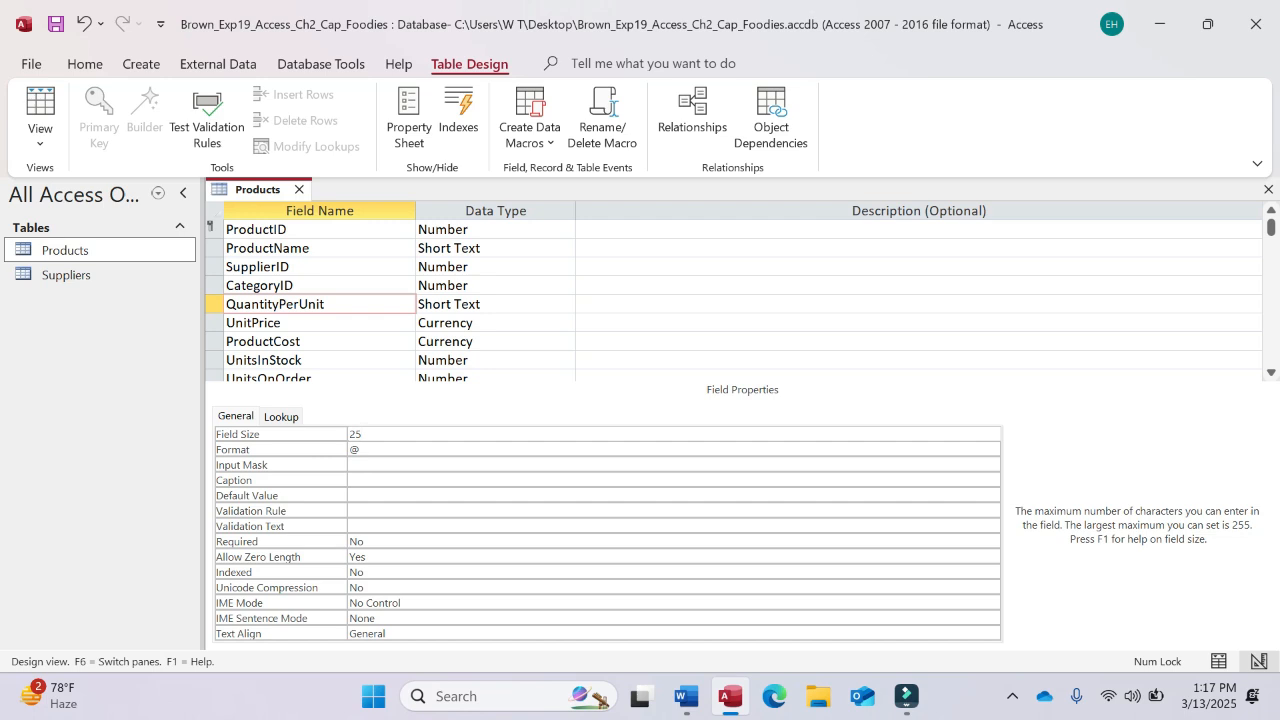
click(262, 228)
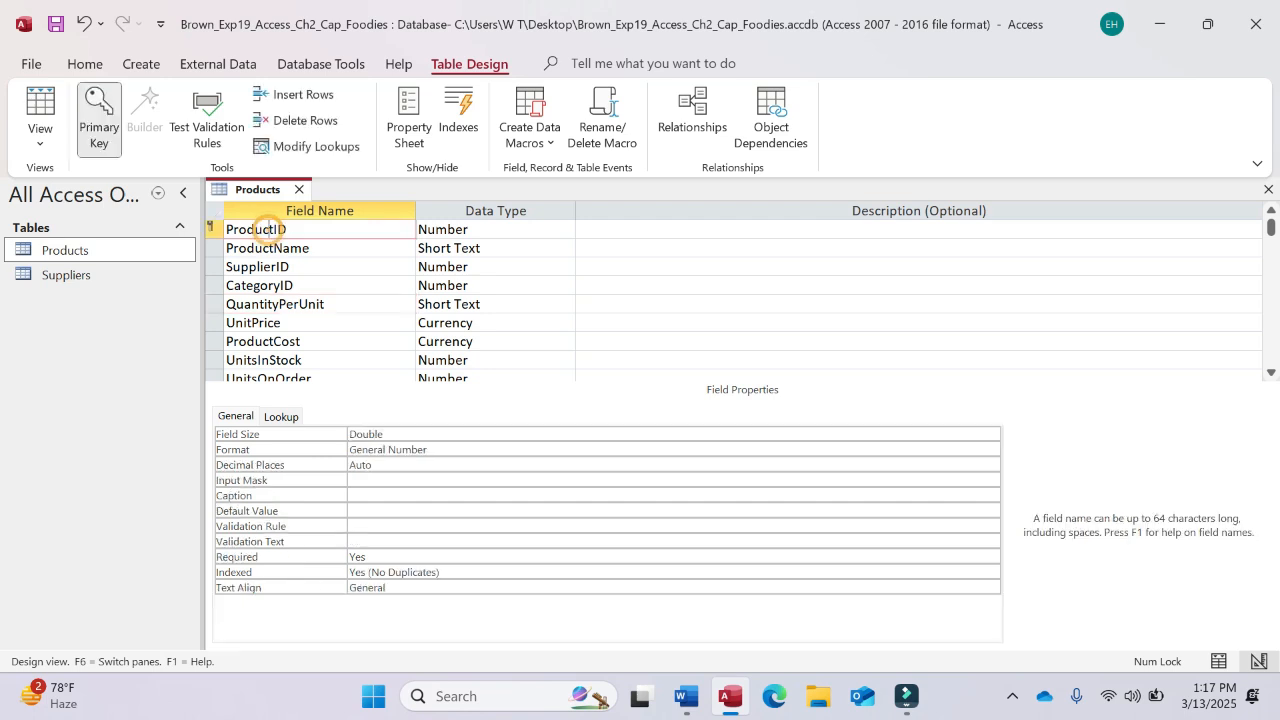
click(545, 434)
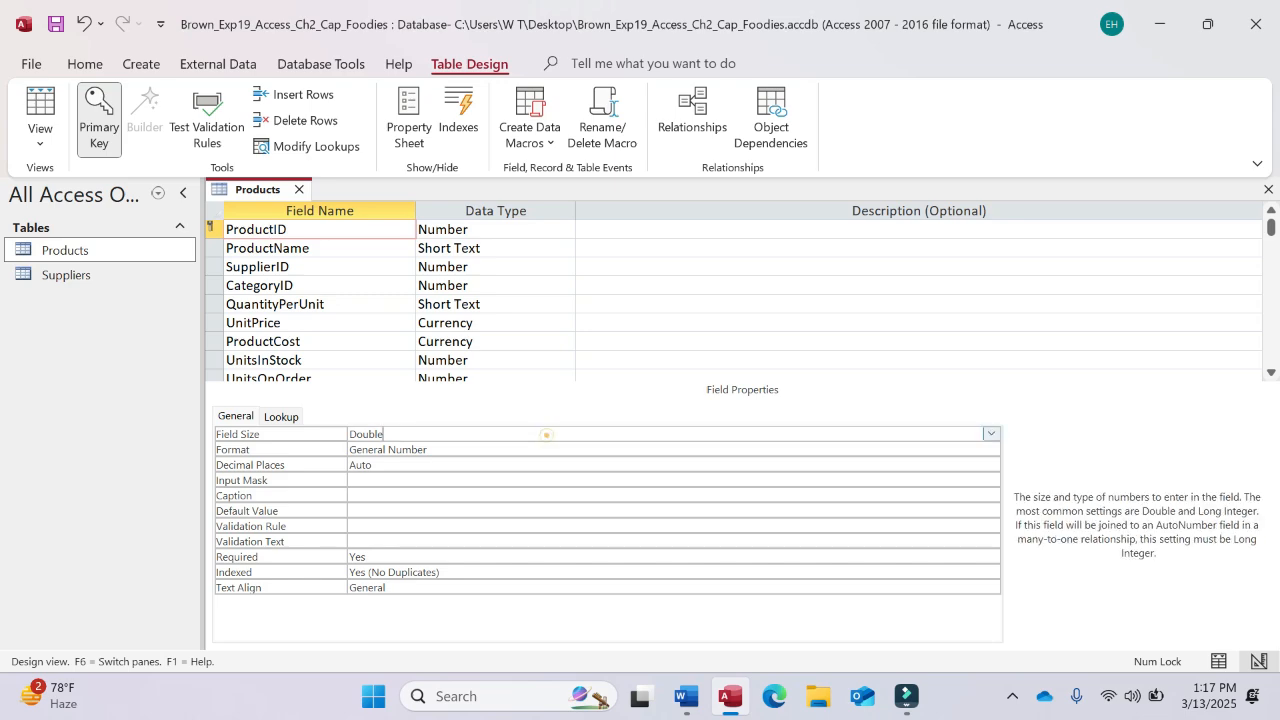
click(991, 436)
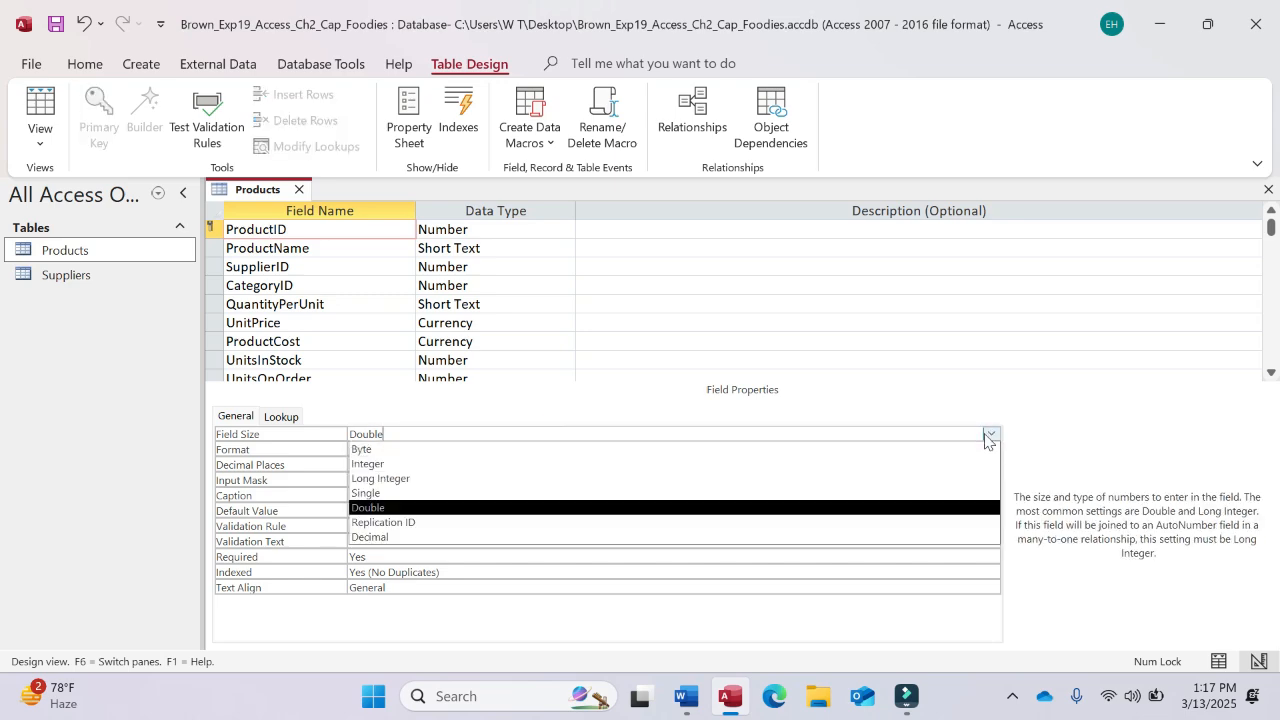
click(700, 483)
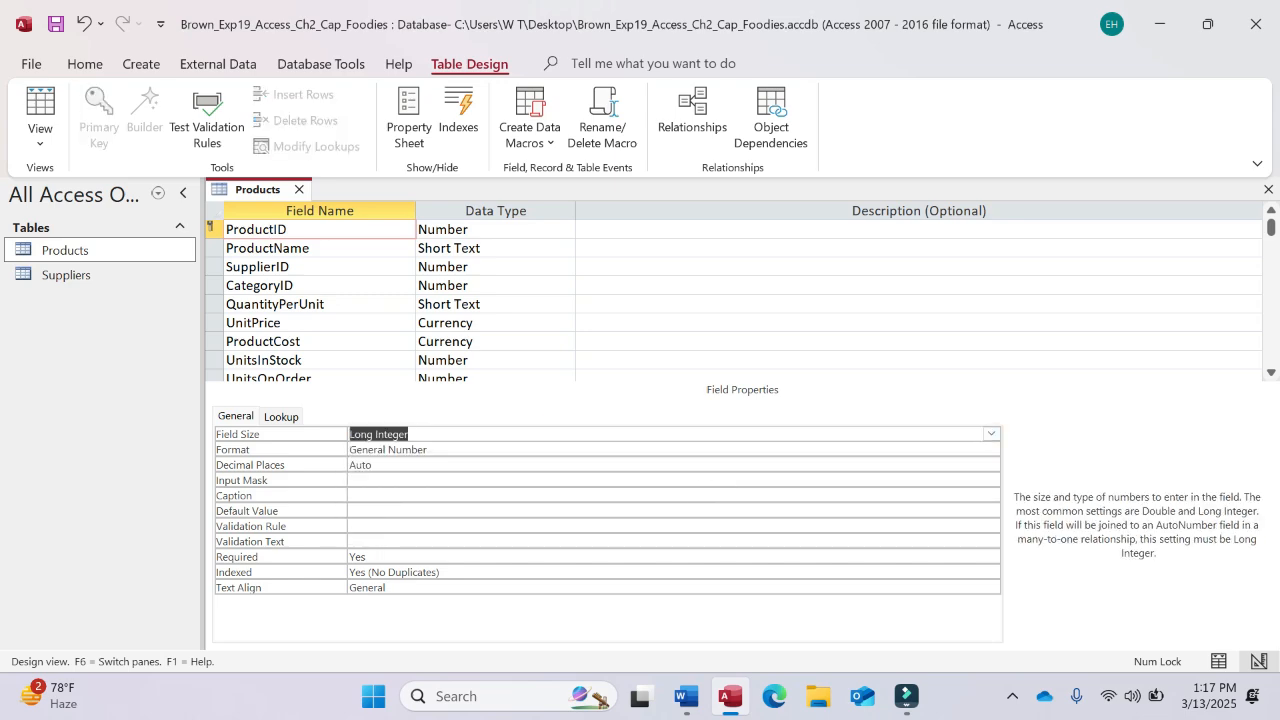
Step: Recheck step 4 in Word, and set the CategoryID field's Field Size to Long Integer in the Access Products table
click(686, 697)
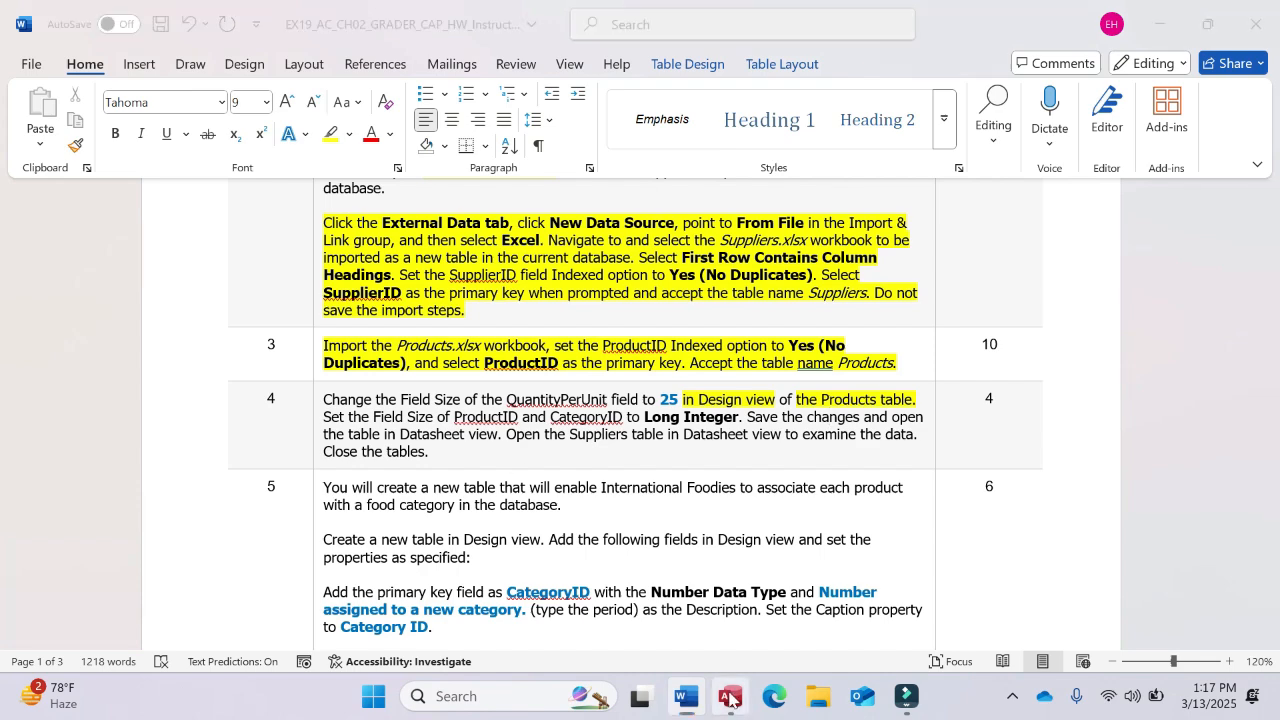
click(730, 697)
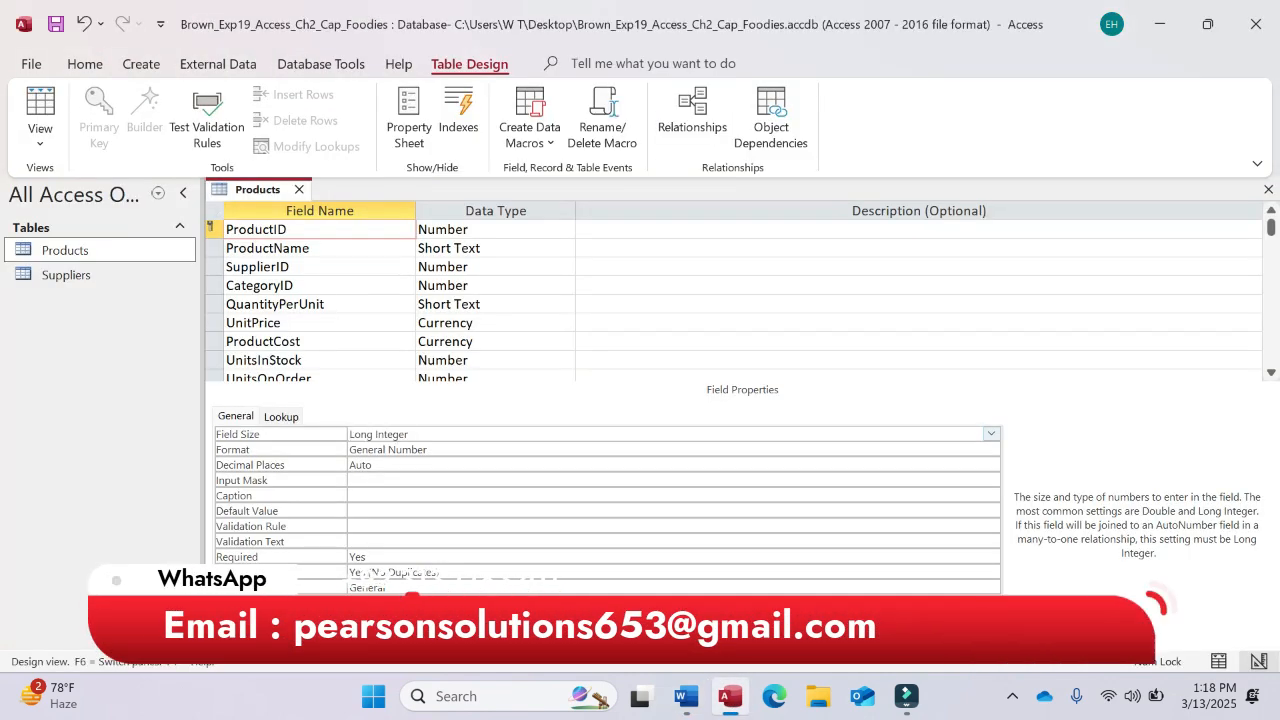
click(302, 283)
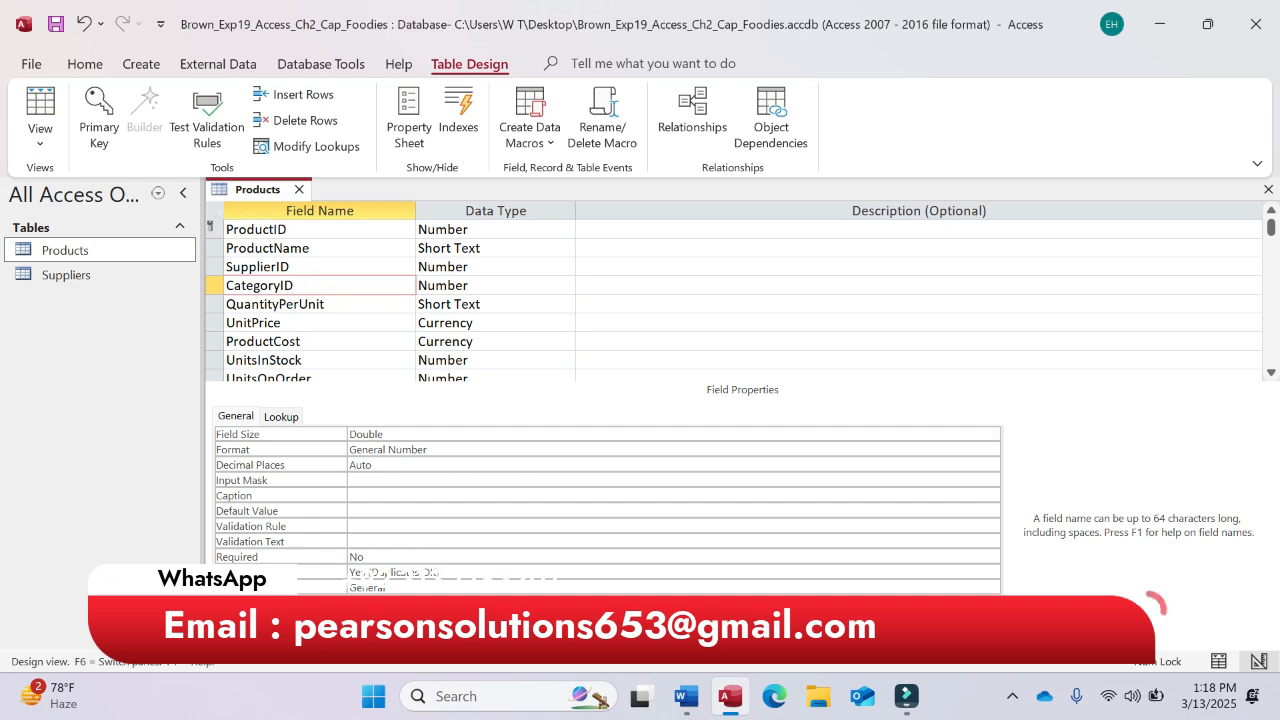
click(990, 436)
click(991, 435)
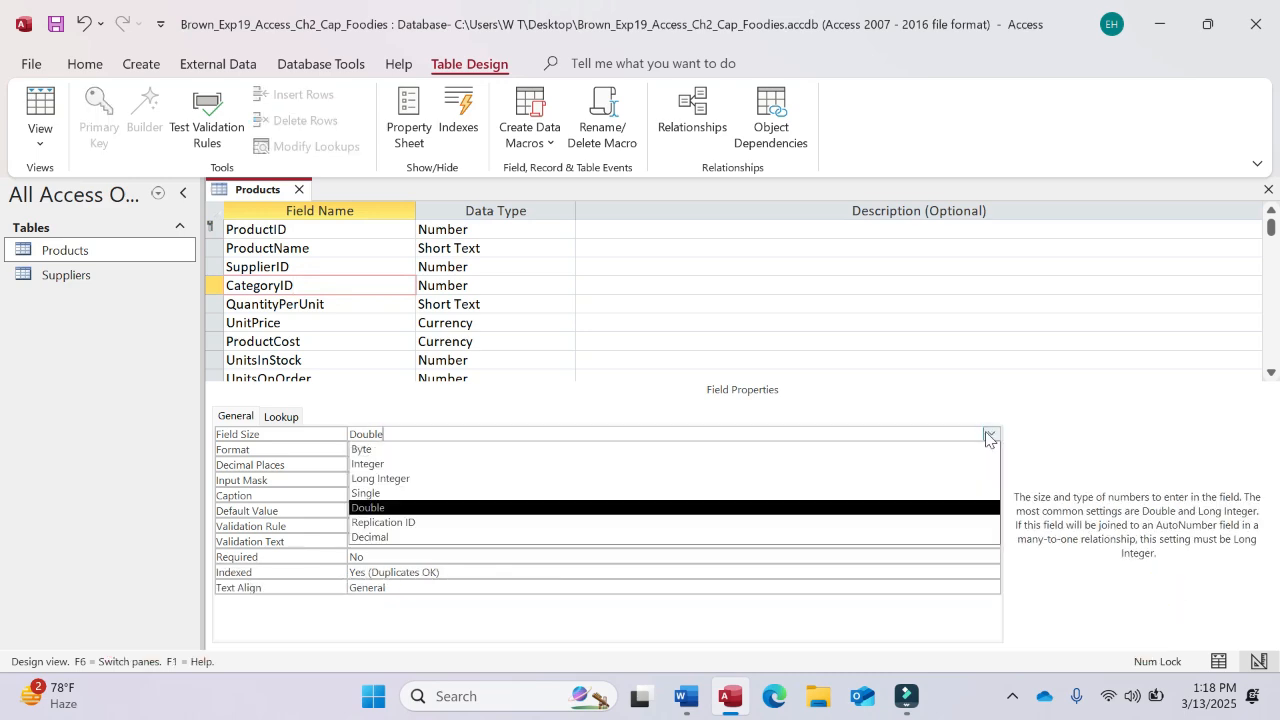
click(781, 478)
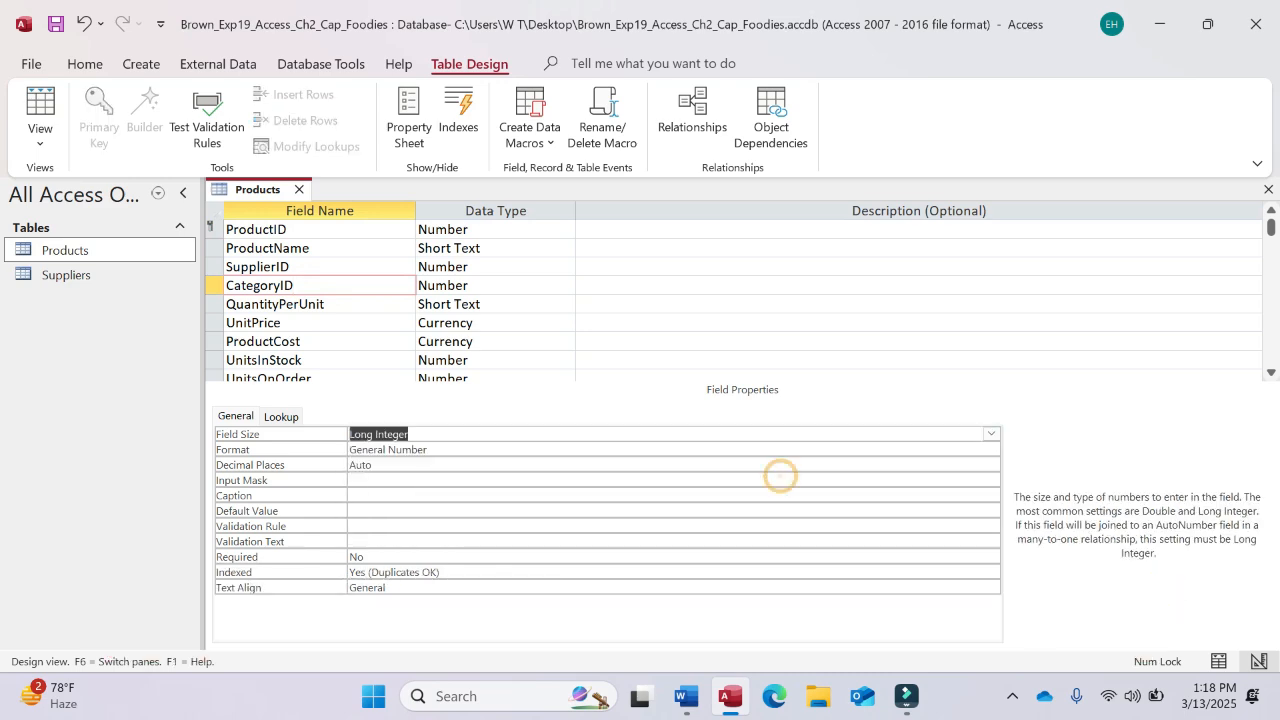
Step: Check the Word instructions, and save the Products table design in Access, accepting the possible data loss from shorter field sizes
click(698, 695)
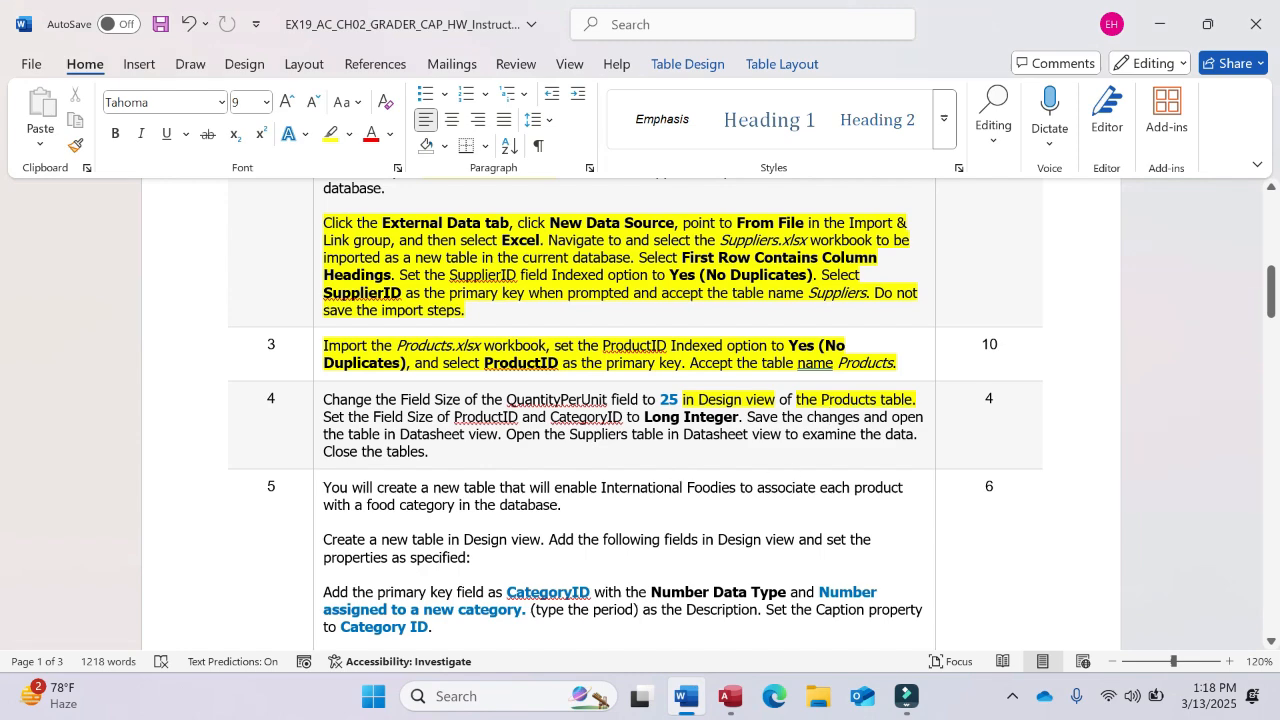
click(738, 708)
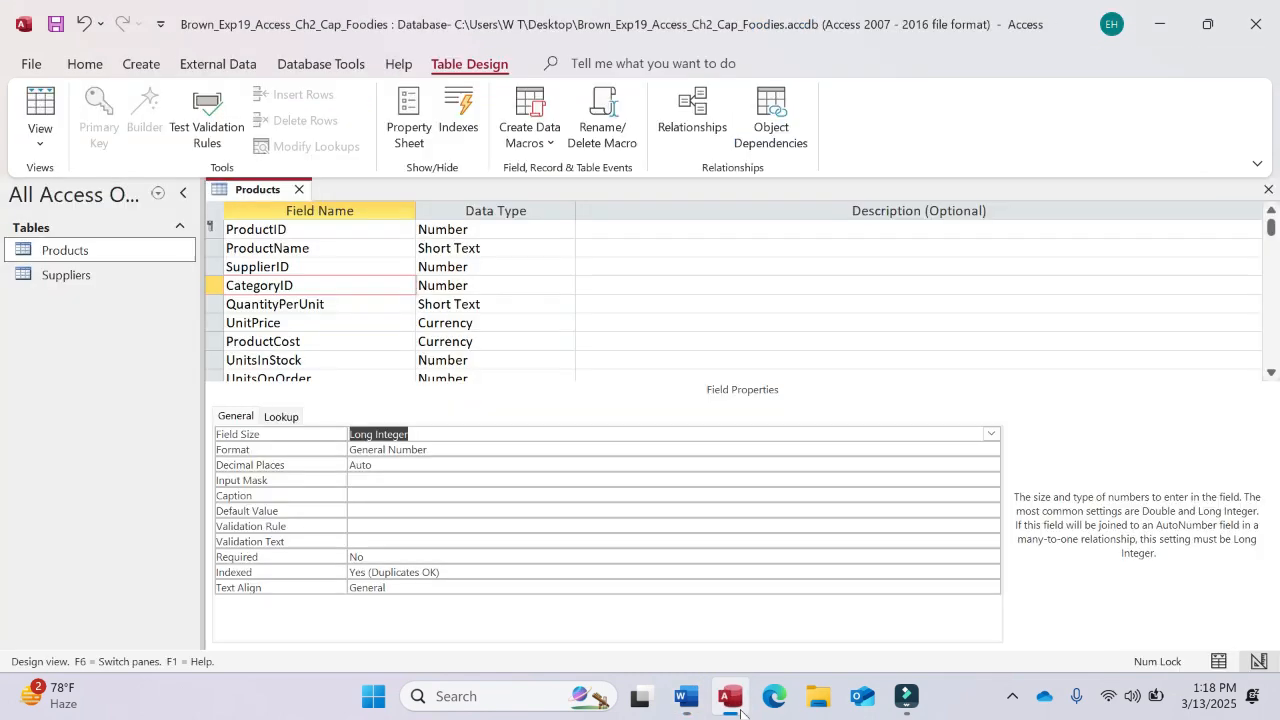
right_click(277, 190)
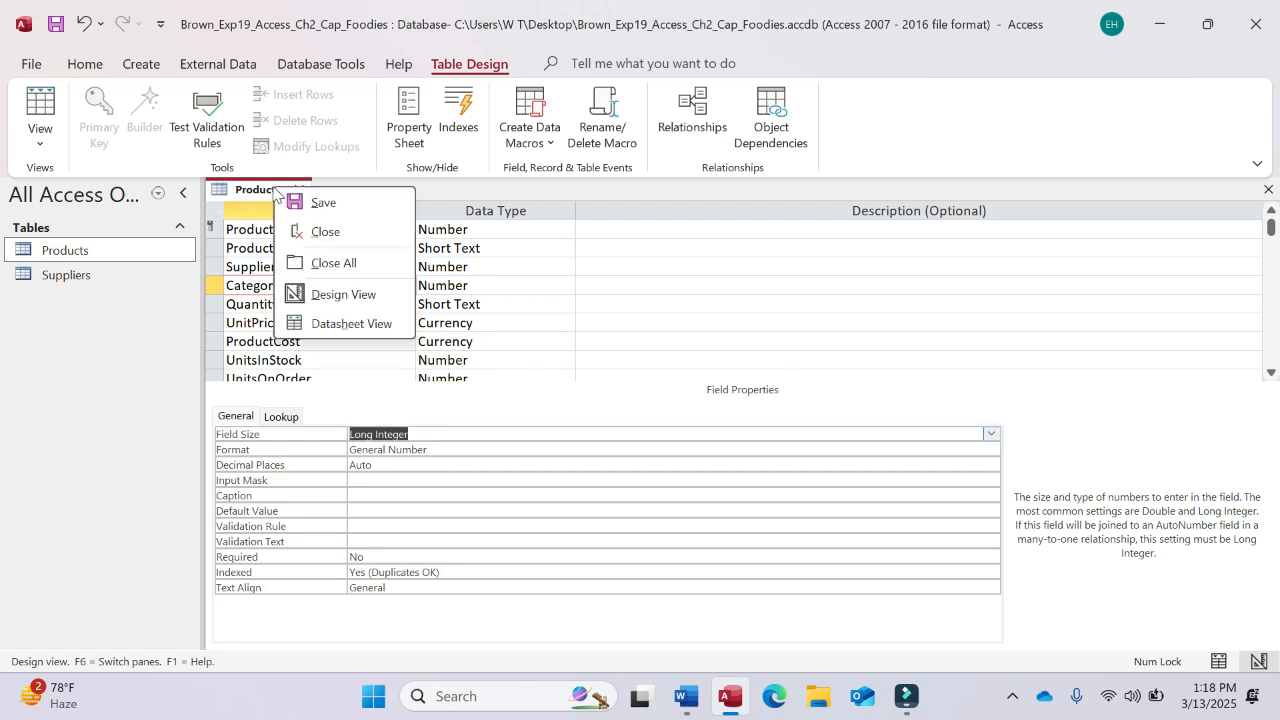
click(321, 210)
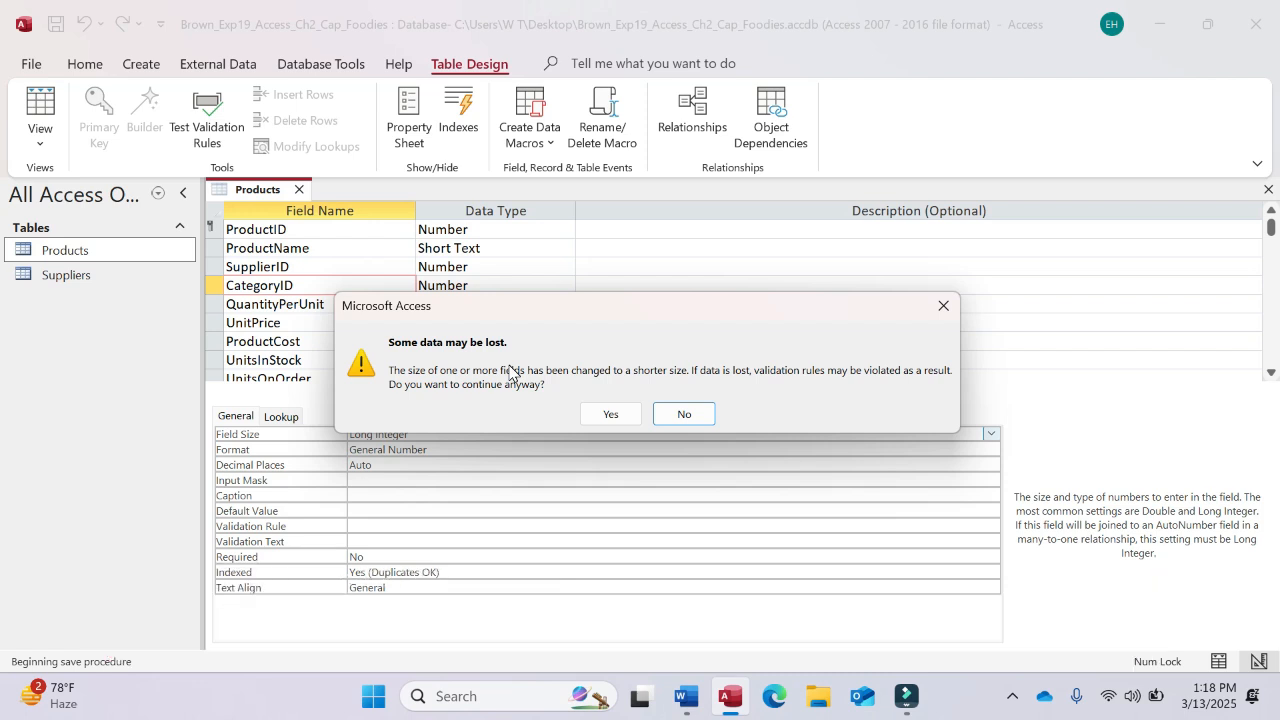
click(607, 415)
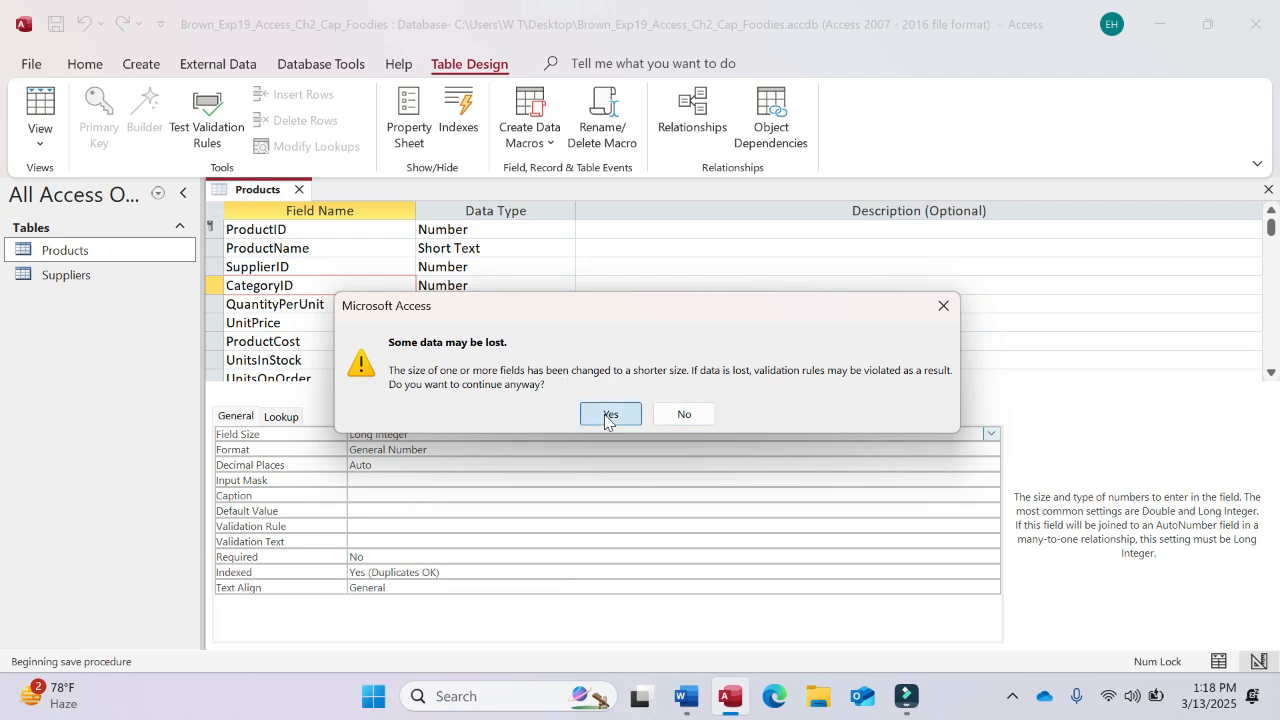
Step: Switch the Products table from Design view to Datasheet view
click(256, 190)
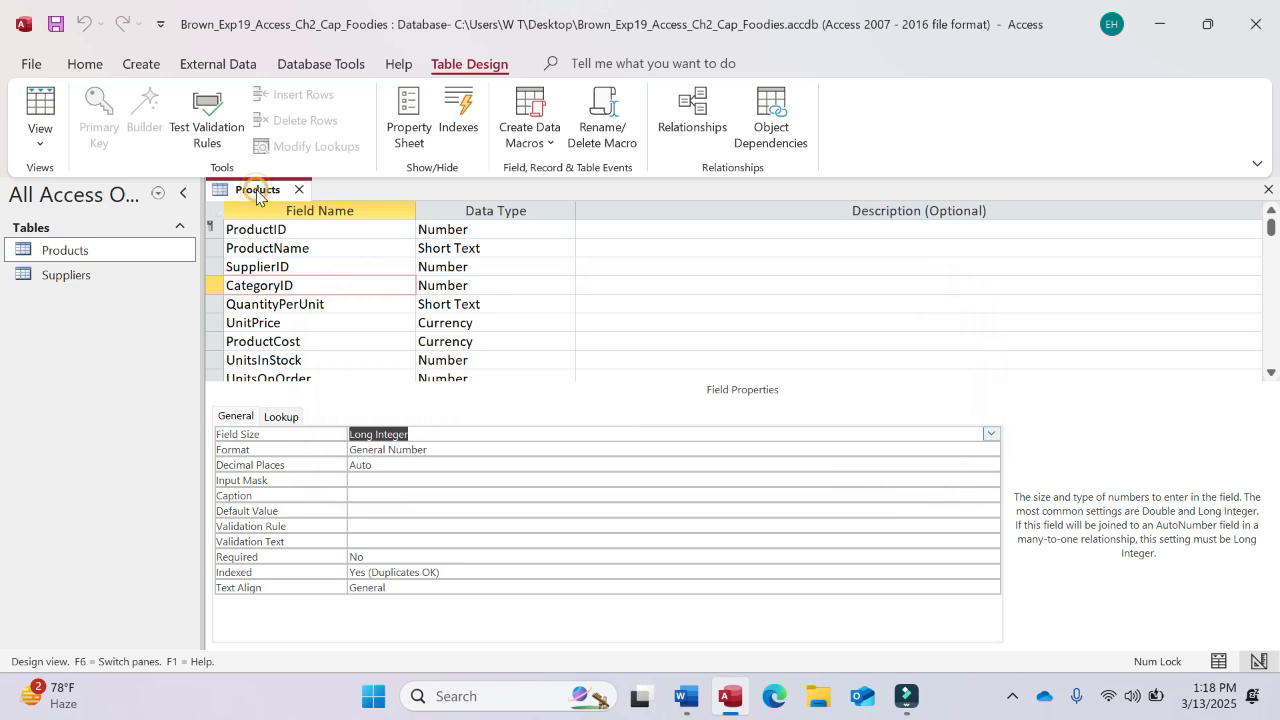
right_click(257, 191)
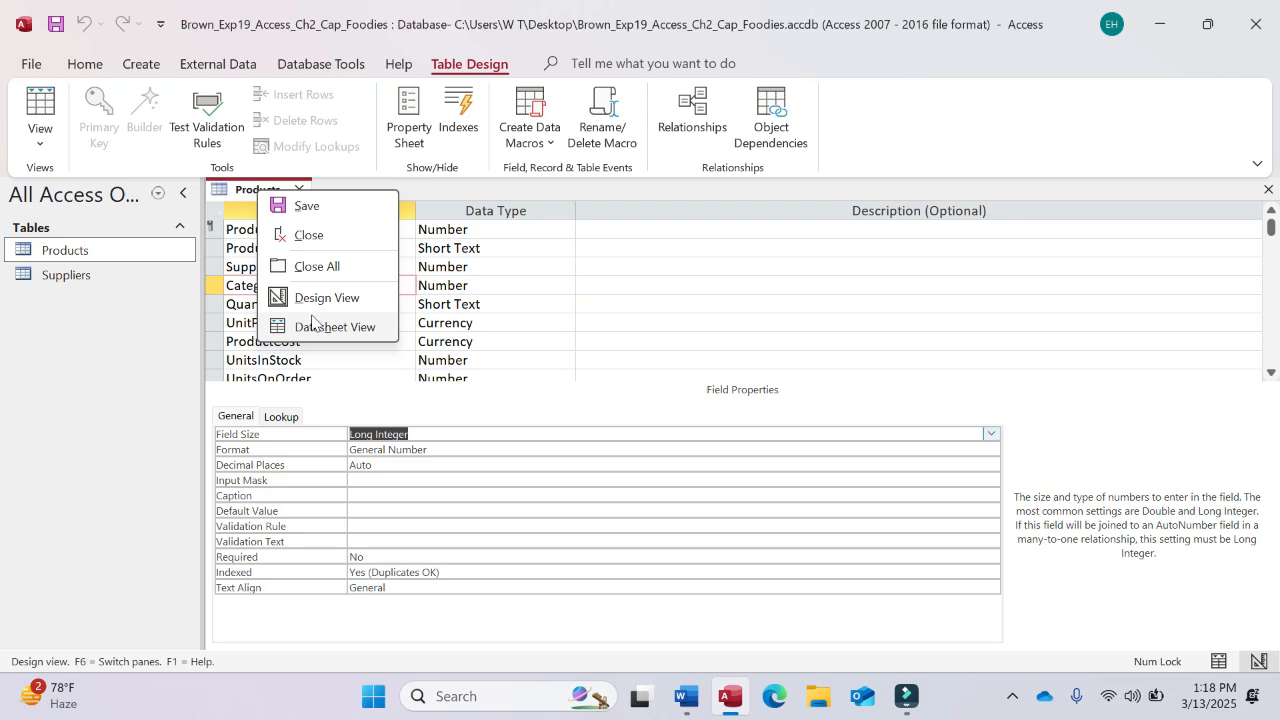
click(231, 193)
right_click(232, 193)
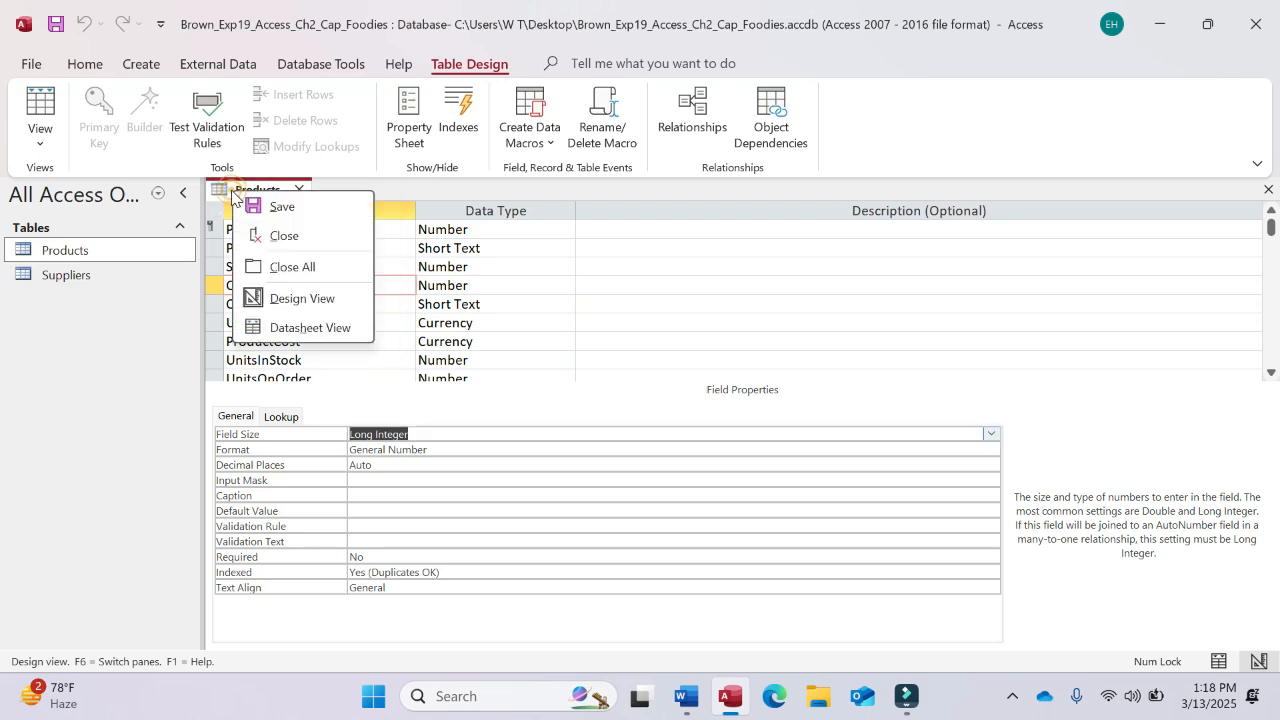
click(333, 334)
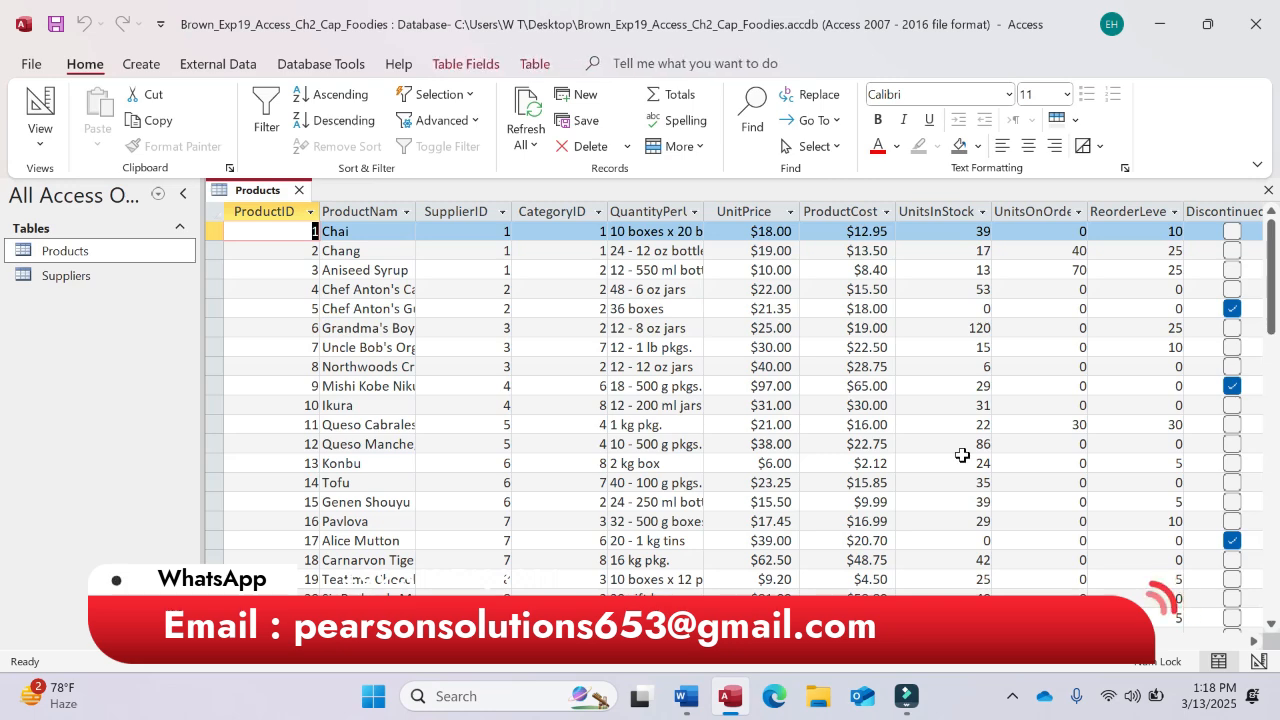
Step: Check the rest of step 4 in Word, and save and close the Products table in Access
click(690, 698)
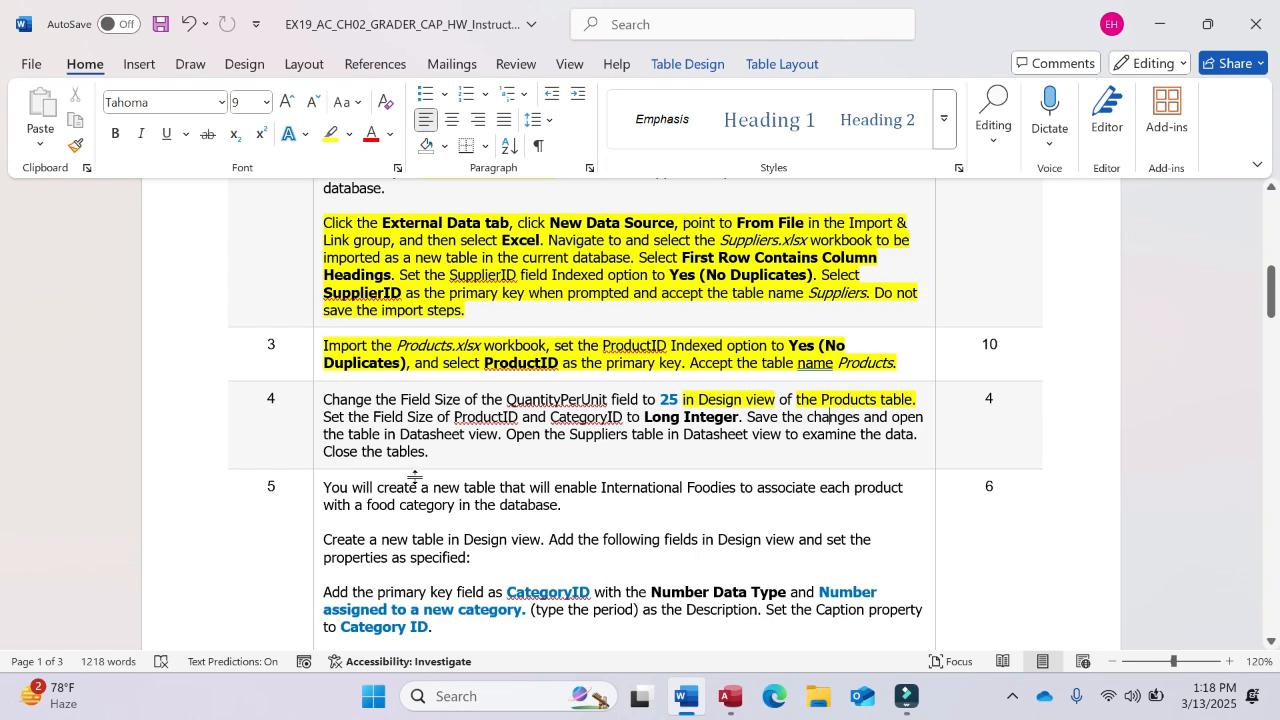
click(730, 697)
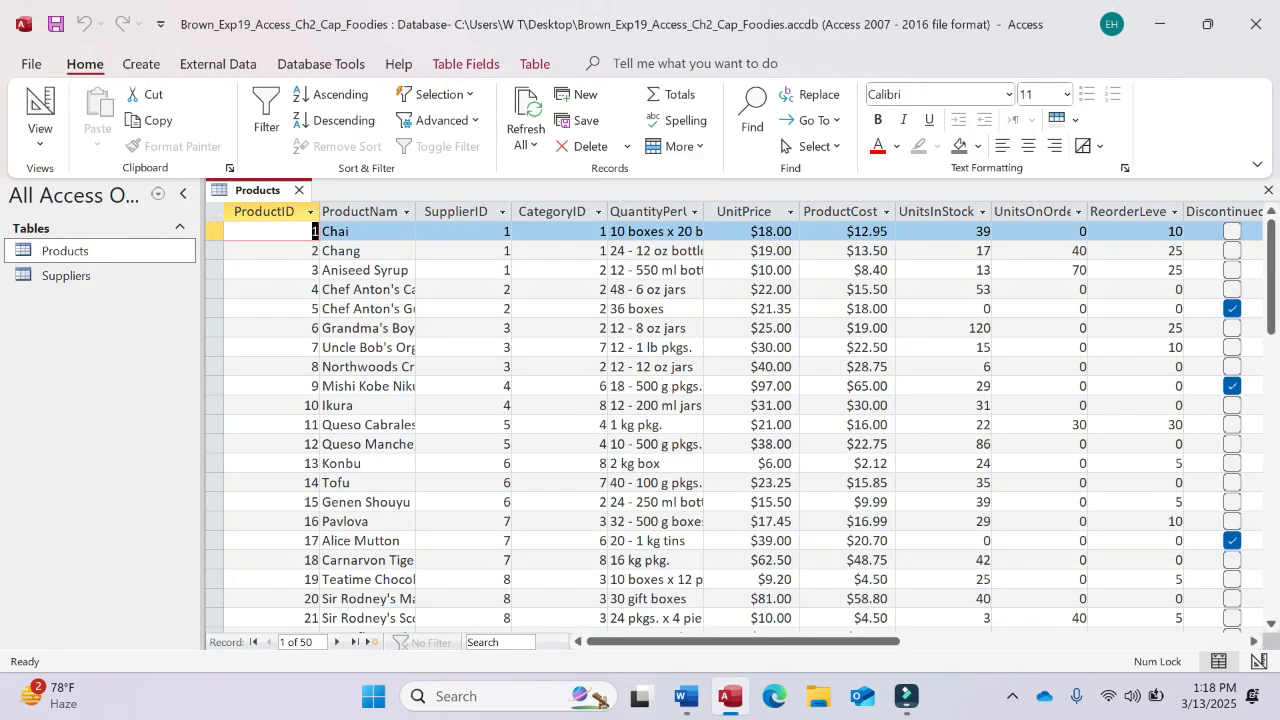
right_click(270, 197)
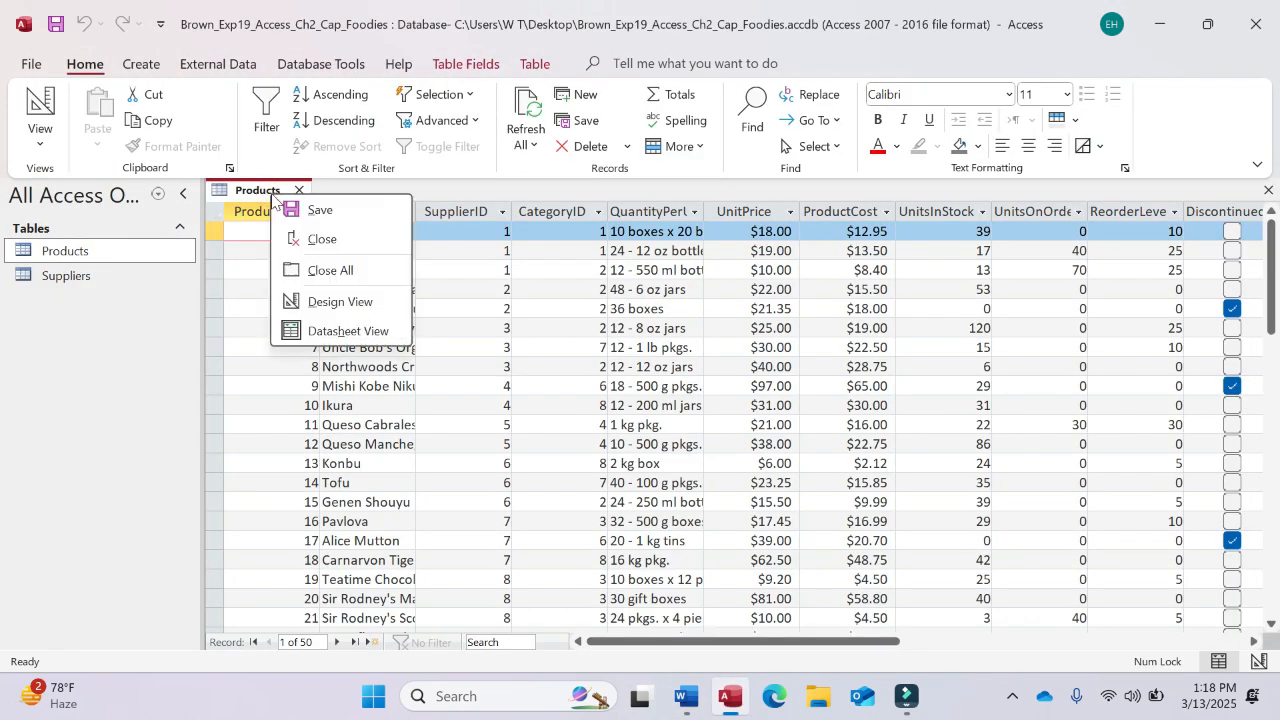
click(305, 209)
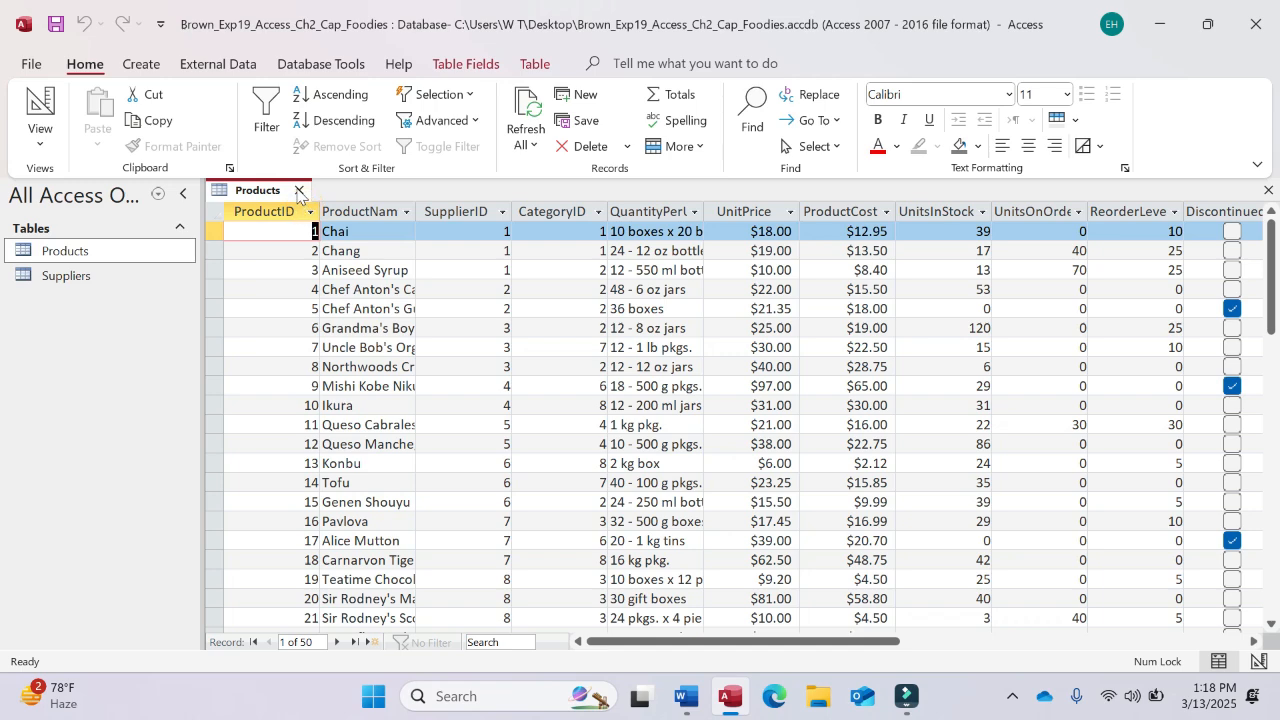
click(298, 190)
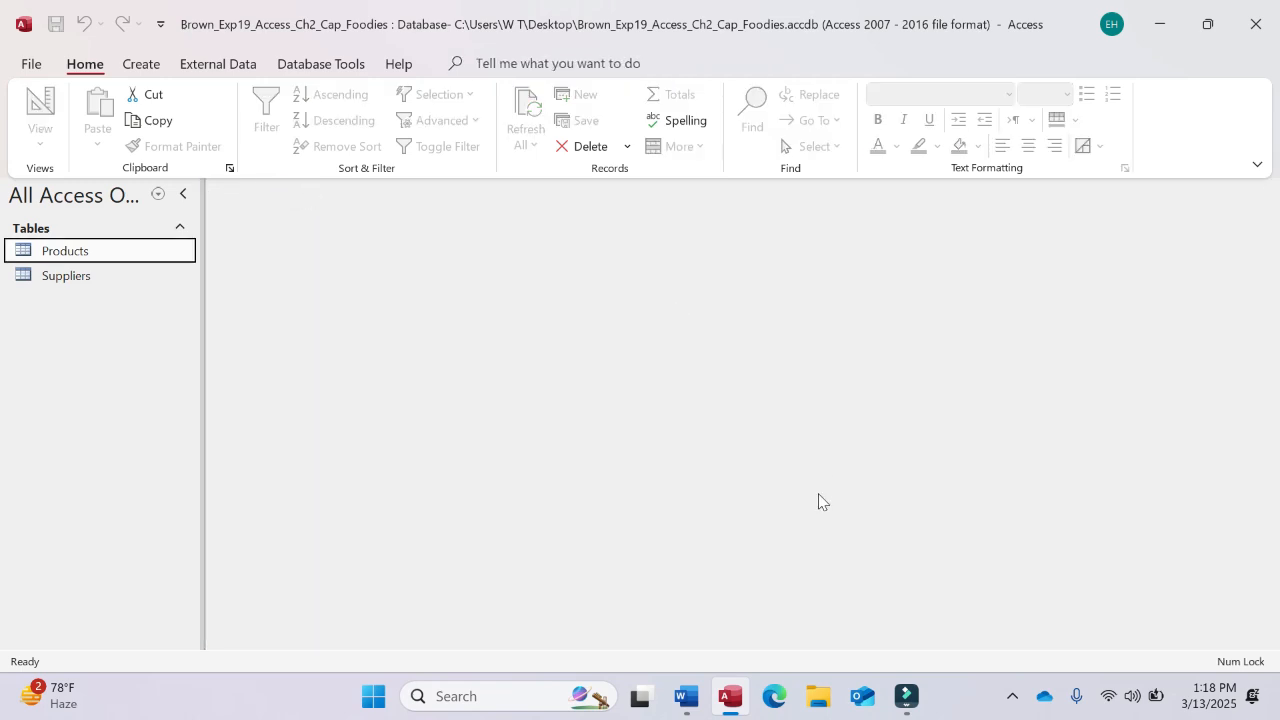
Step: Check the Word instructions, and open the Suppliers table in Datasheet view in Access to examine its data across all columns
click(686, 700)
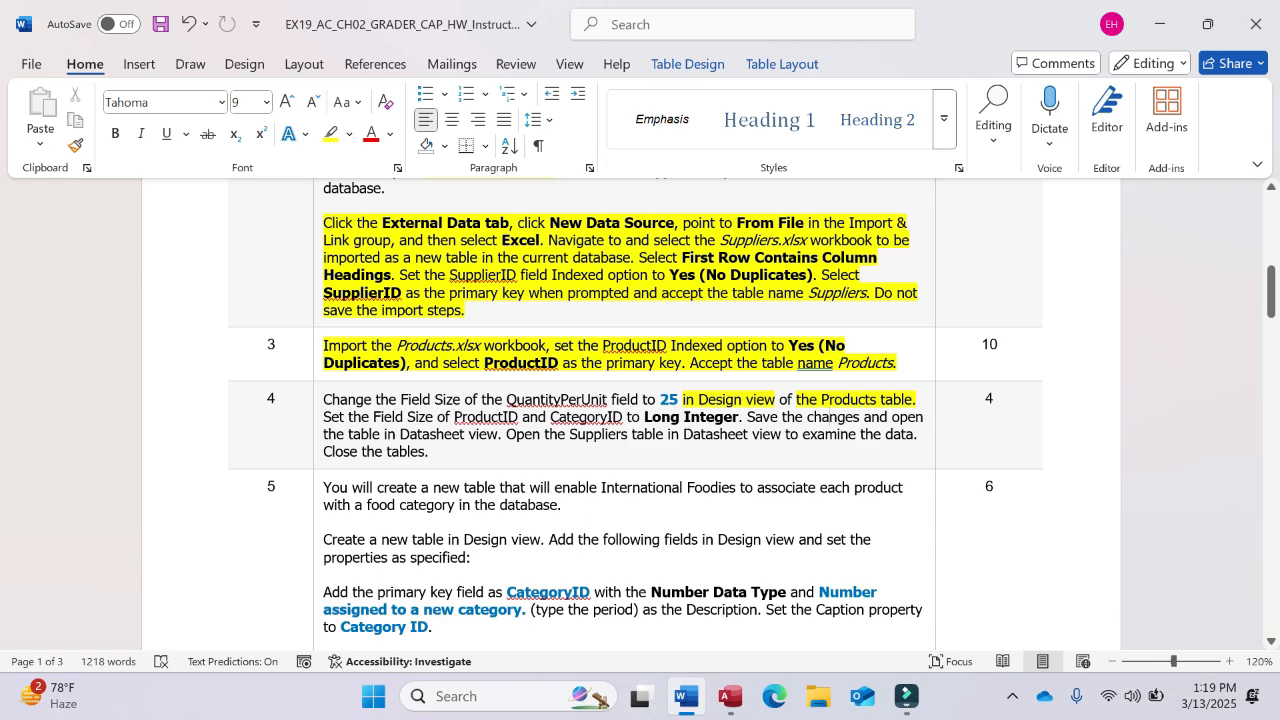
click(730, 697)
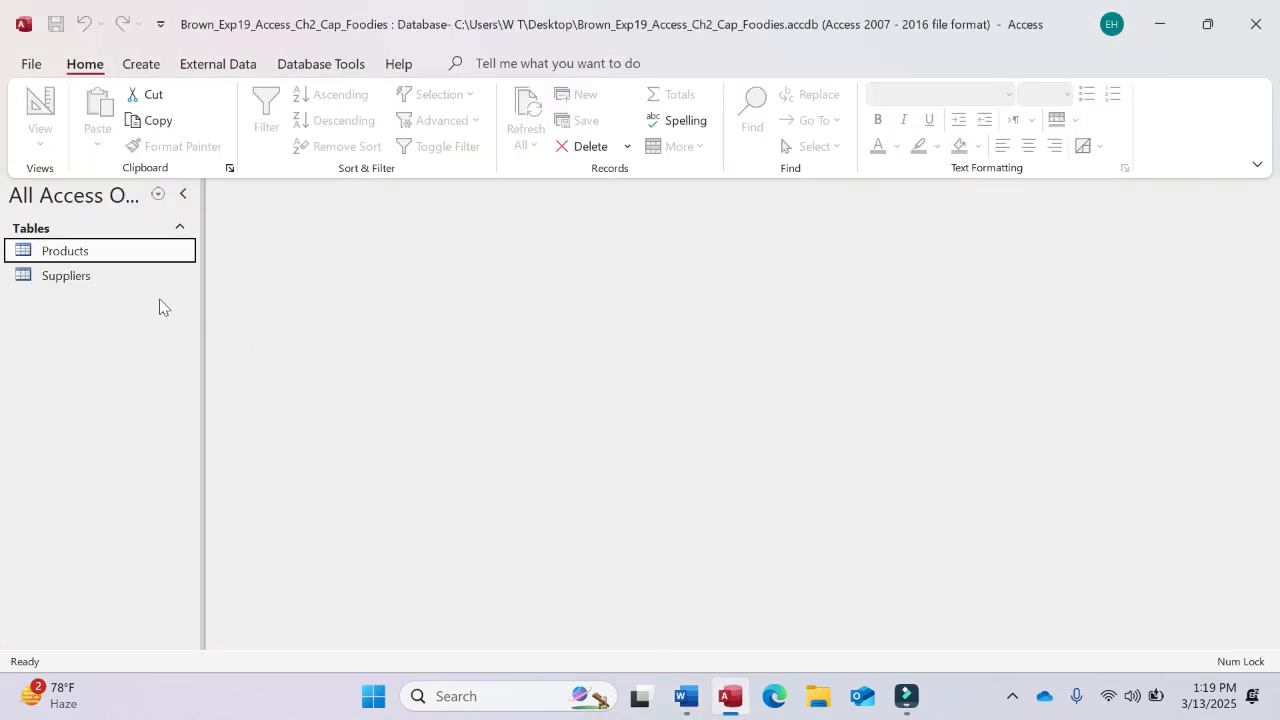
double_click(123, 281)
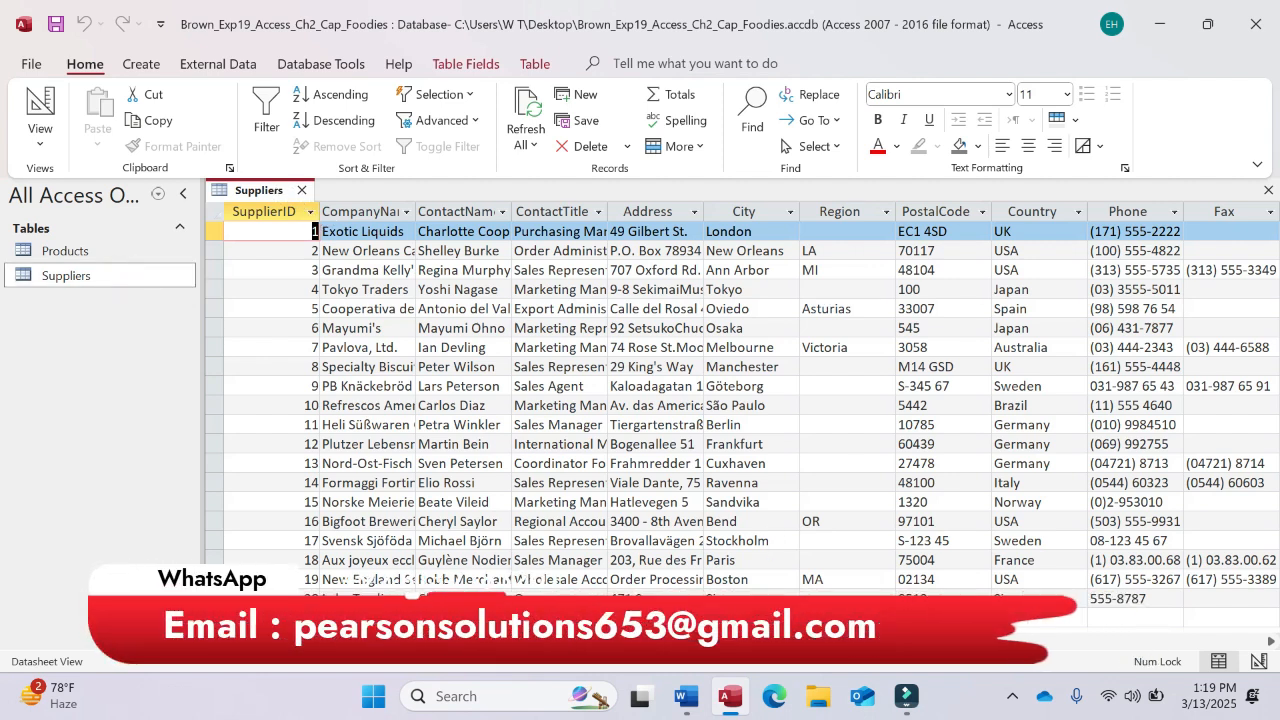
drag(806, 644, 860, 646)
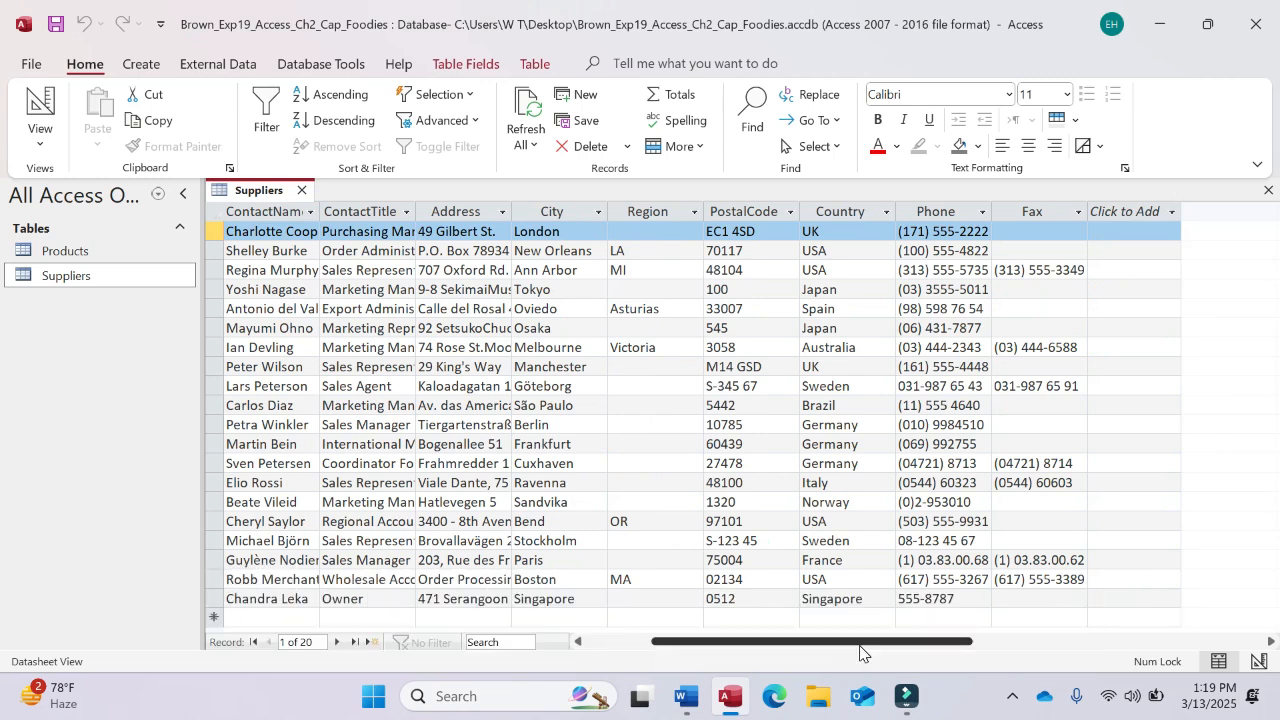
Step: Look over the rest of the Suppliers columns, and close the Suppliers table
drag(860, 653, 781, 641)
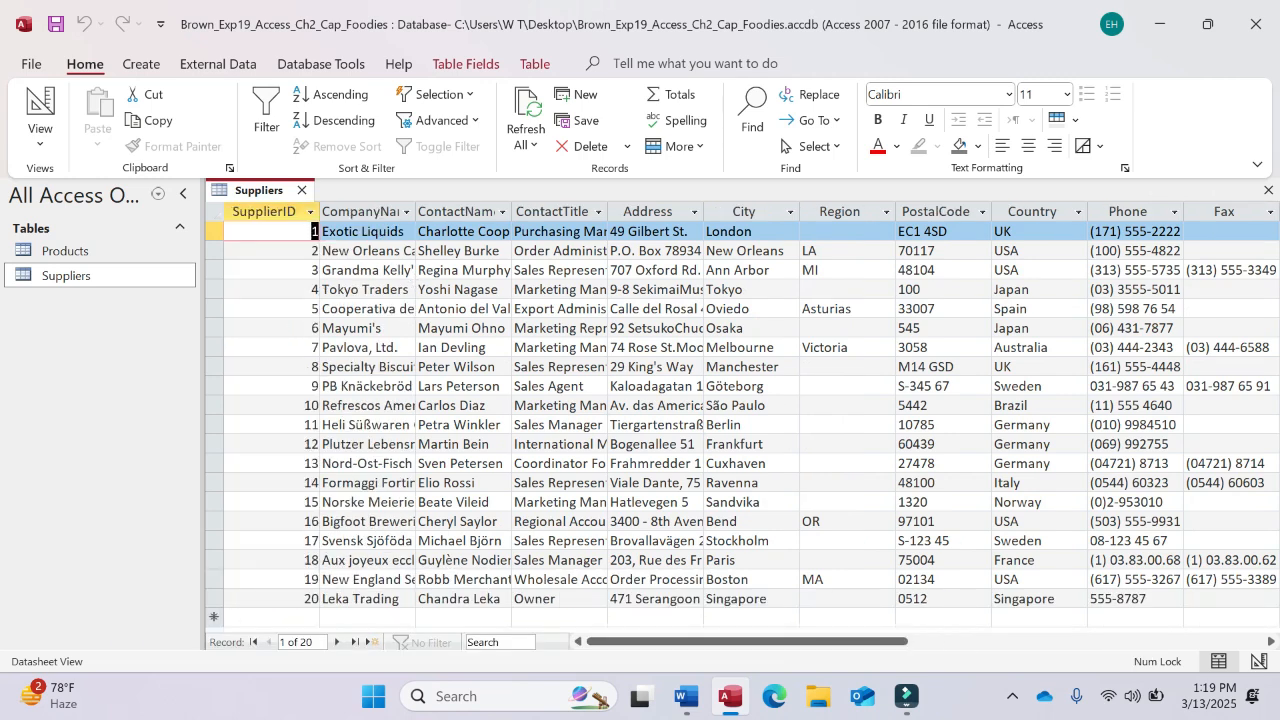
click(254, 195)
right_click(254, 195)
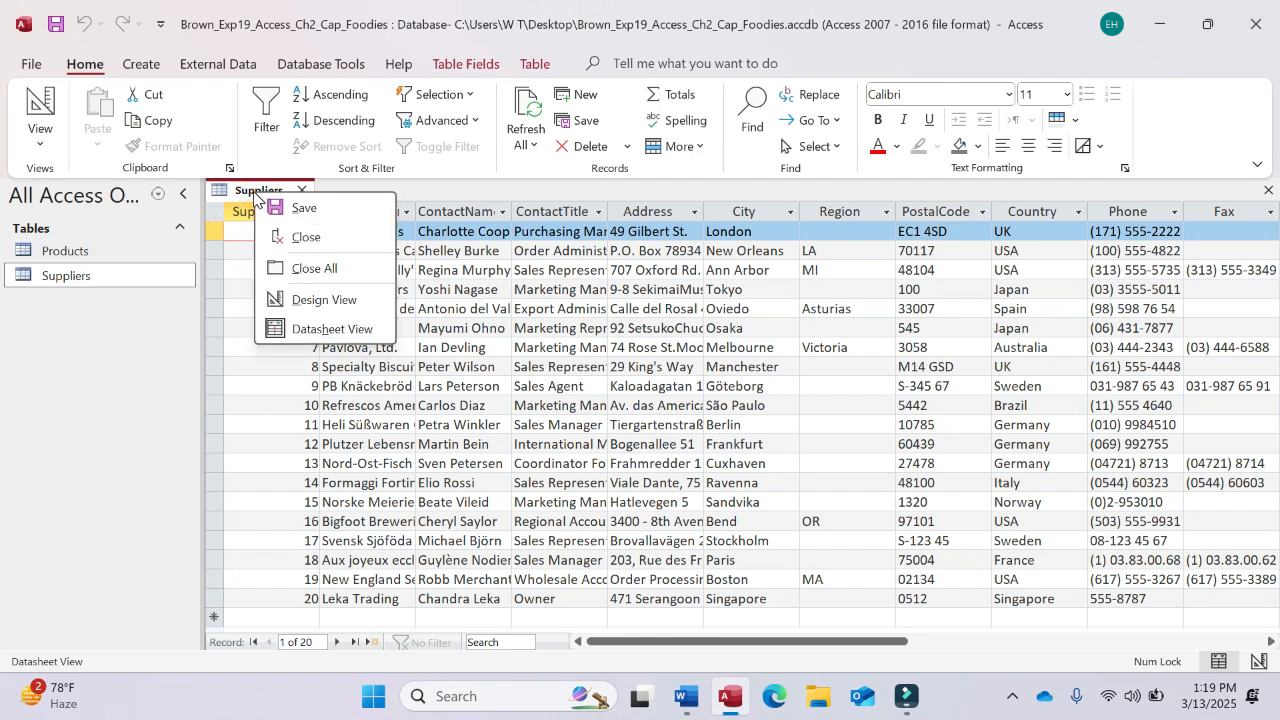
click(306, 237)
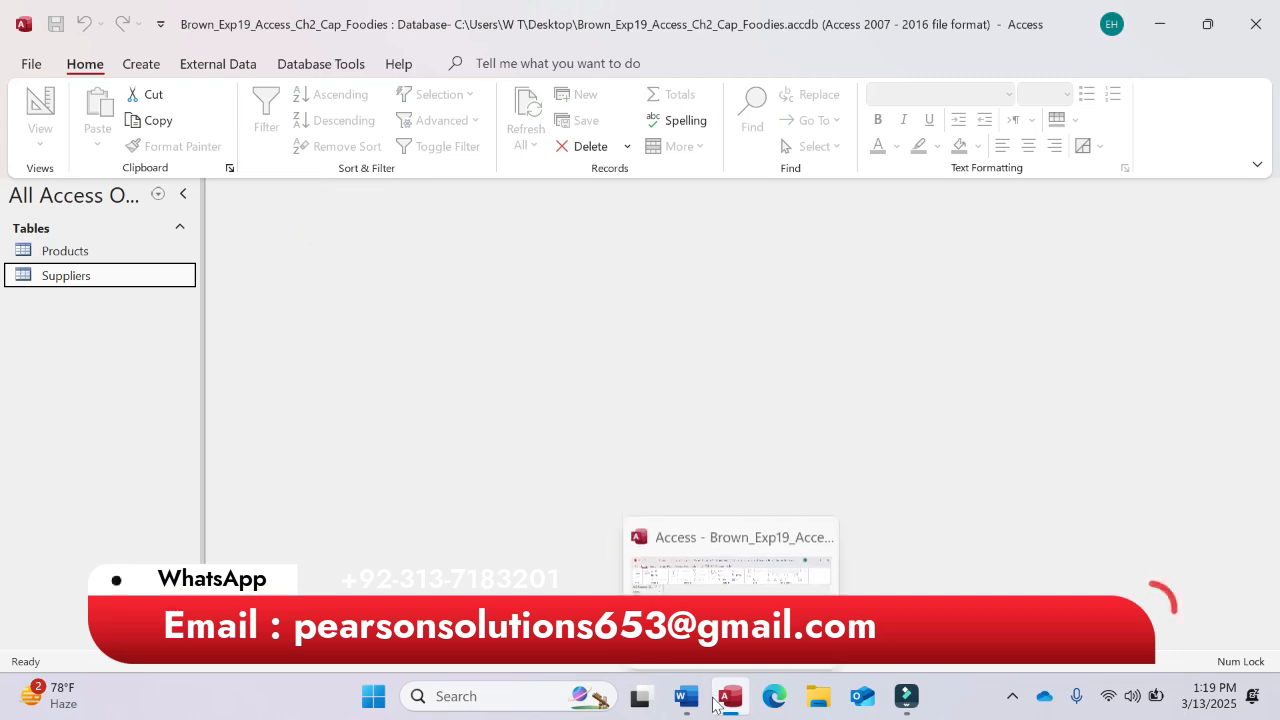
Step: Switch to Word, and highlight the step 5 instruction to create a new table in Design view in yellow
click(688, 698)
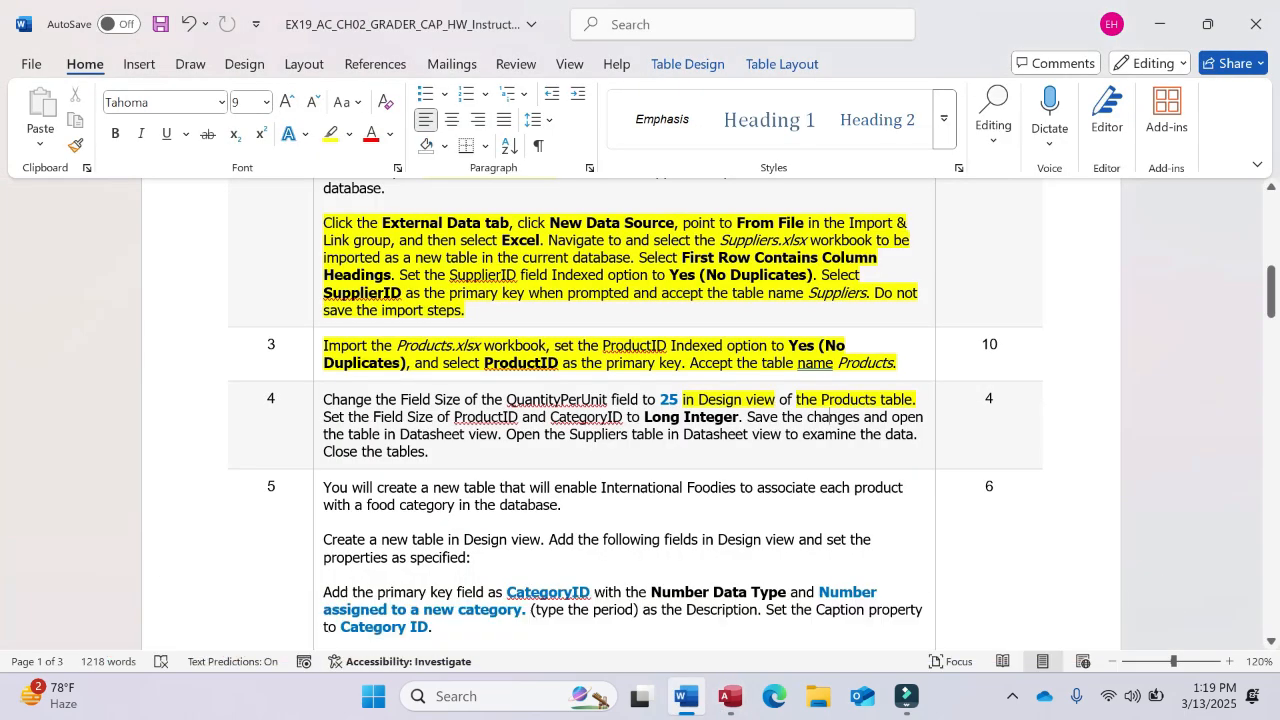
scroll(640, 410, down, 3)
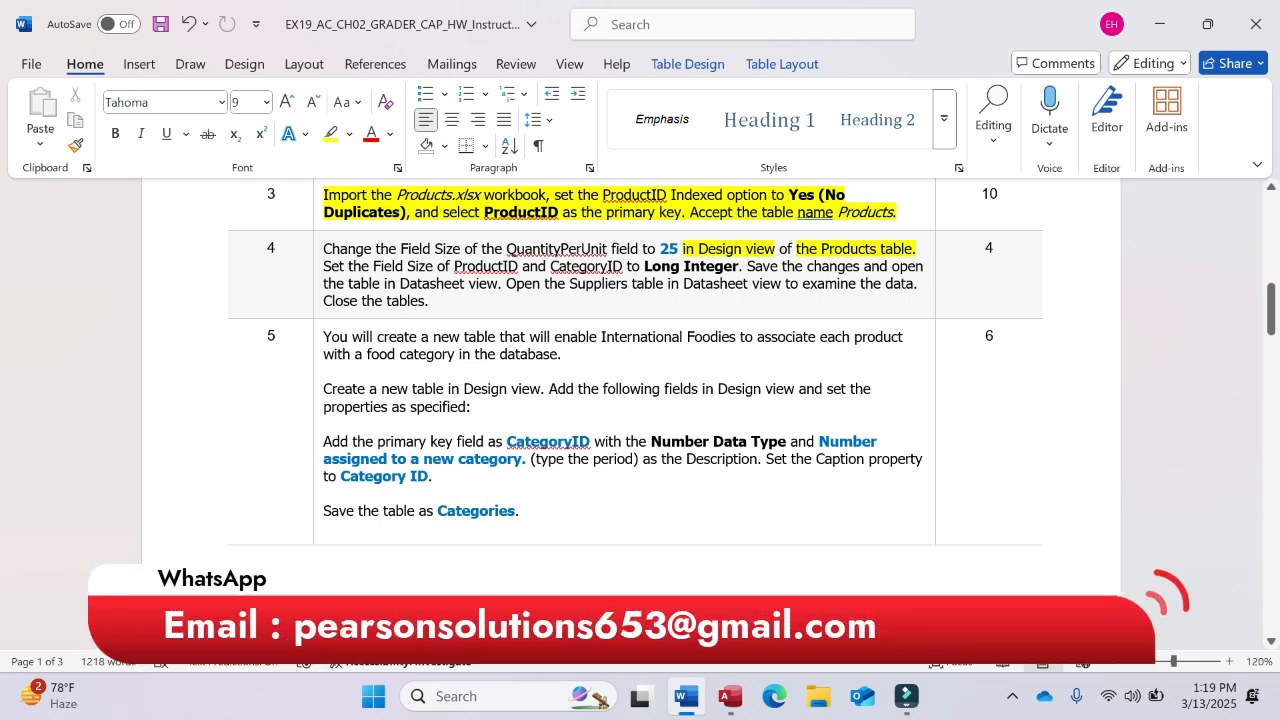
drag(328, 388, 530, 389)
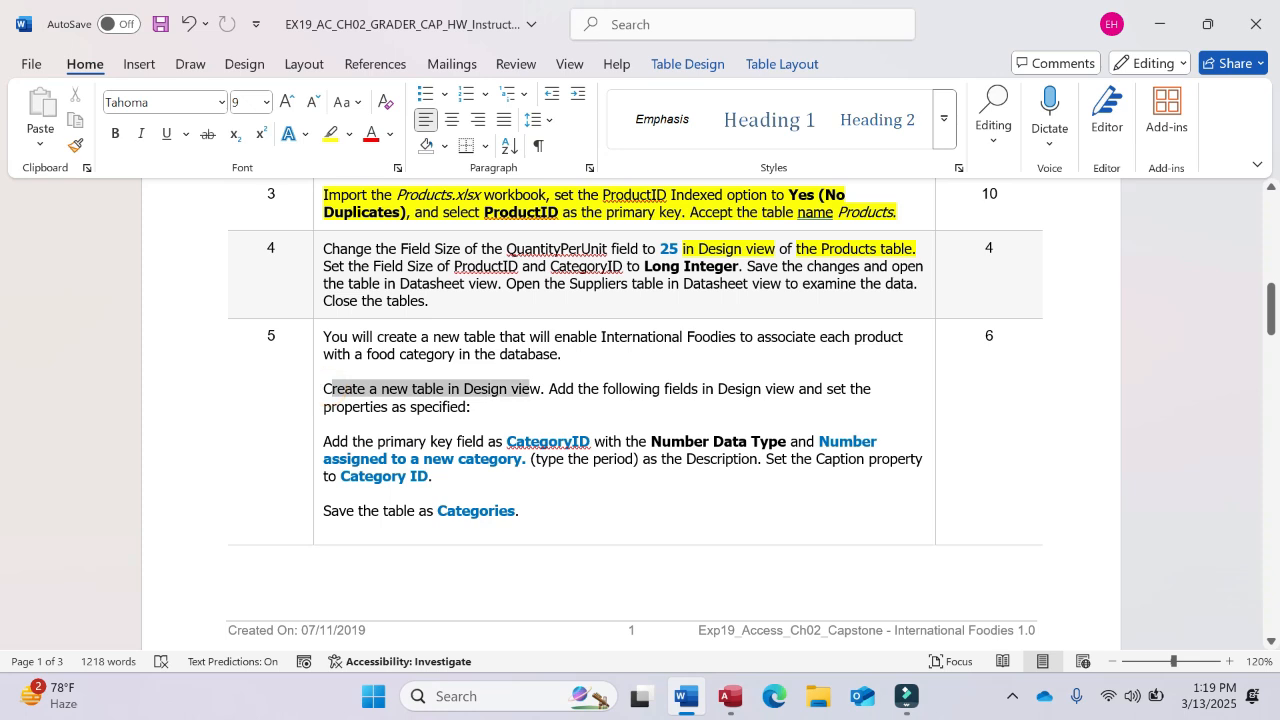
click(615, 354)
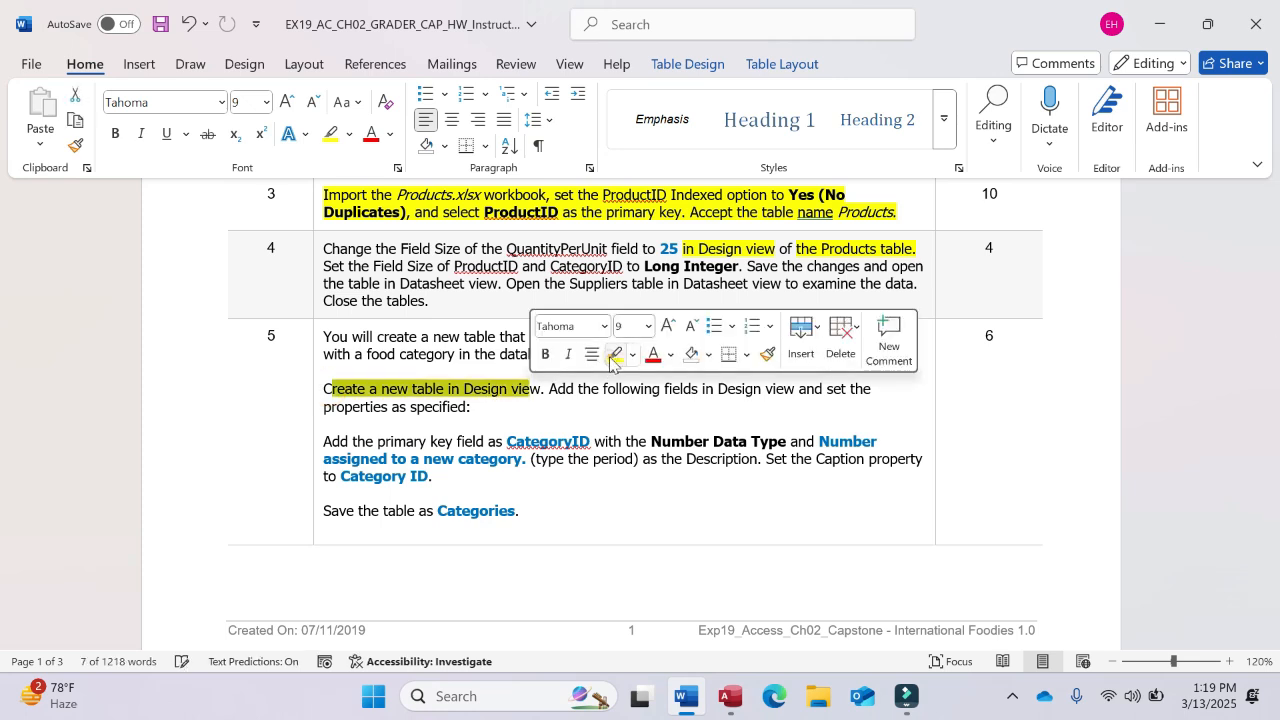
Step: Switch to Access, and create a new blank table in Design view
click(733, 700)
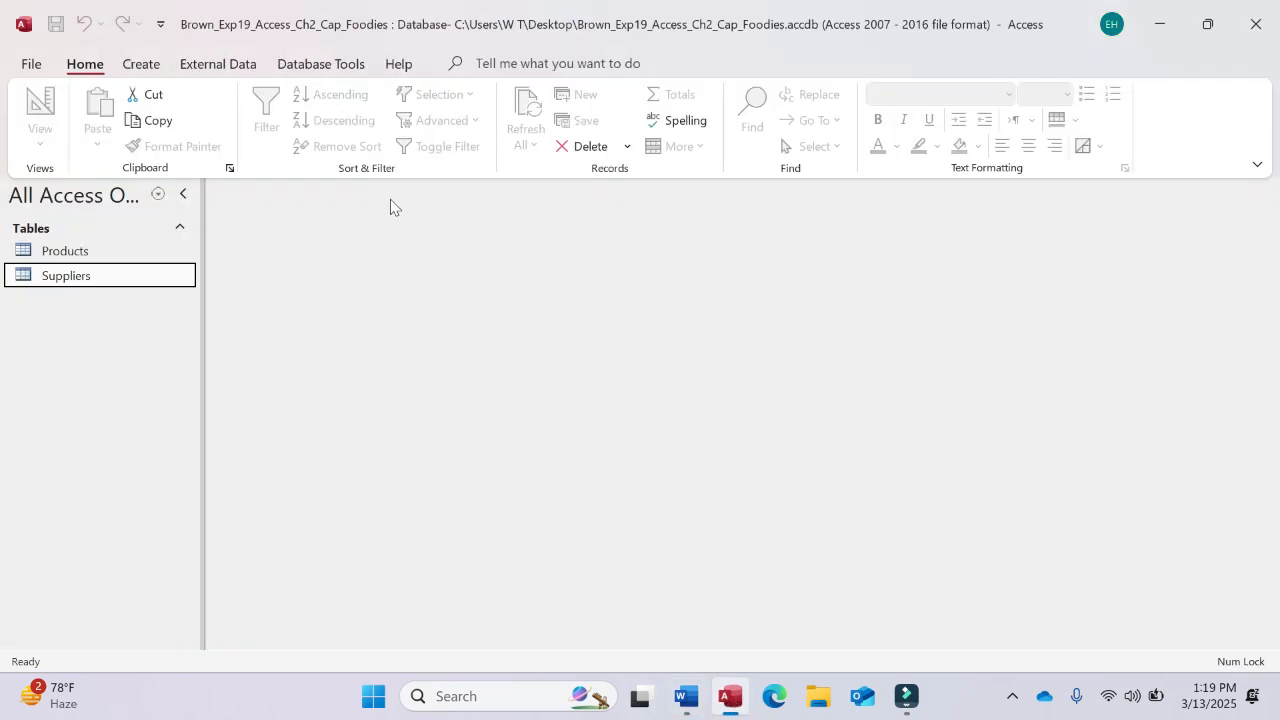
click(140, 65)
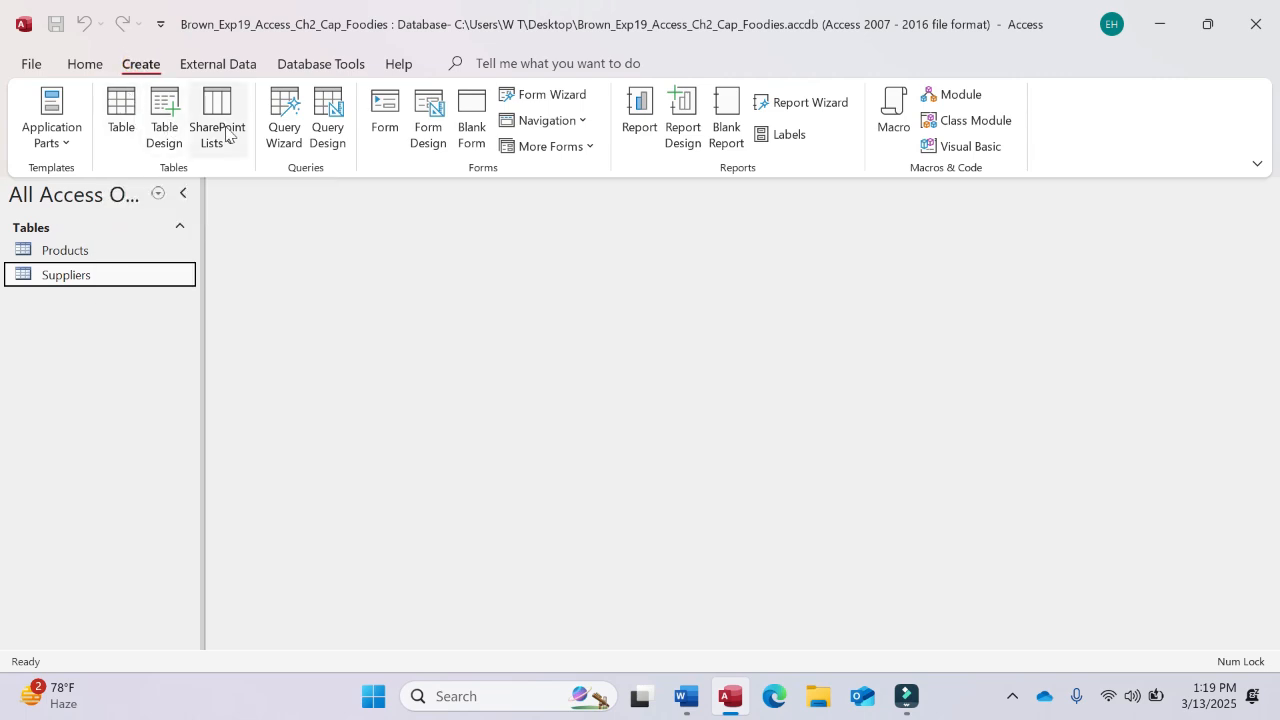
click(166, 112)
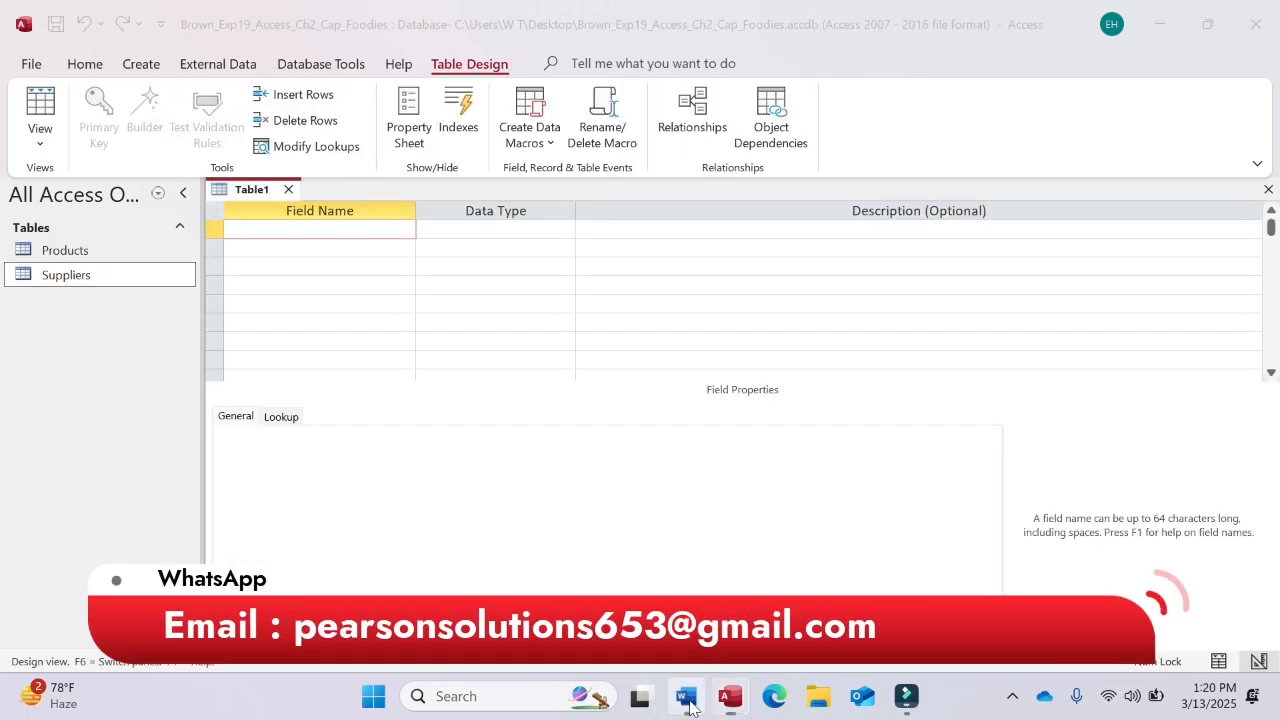
Step: Copy CategoryID from step 5 of the Word instructions, and paste it as the new table's first field name in Access
click(686, 696)
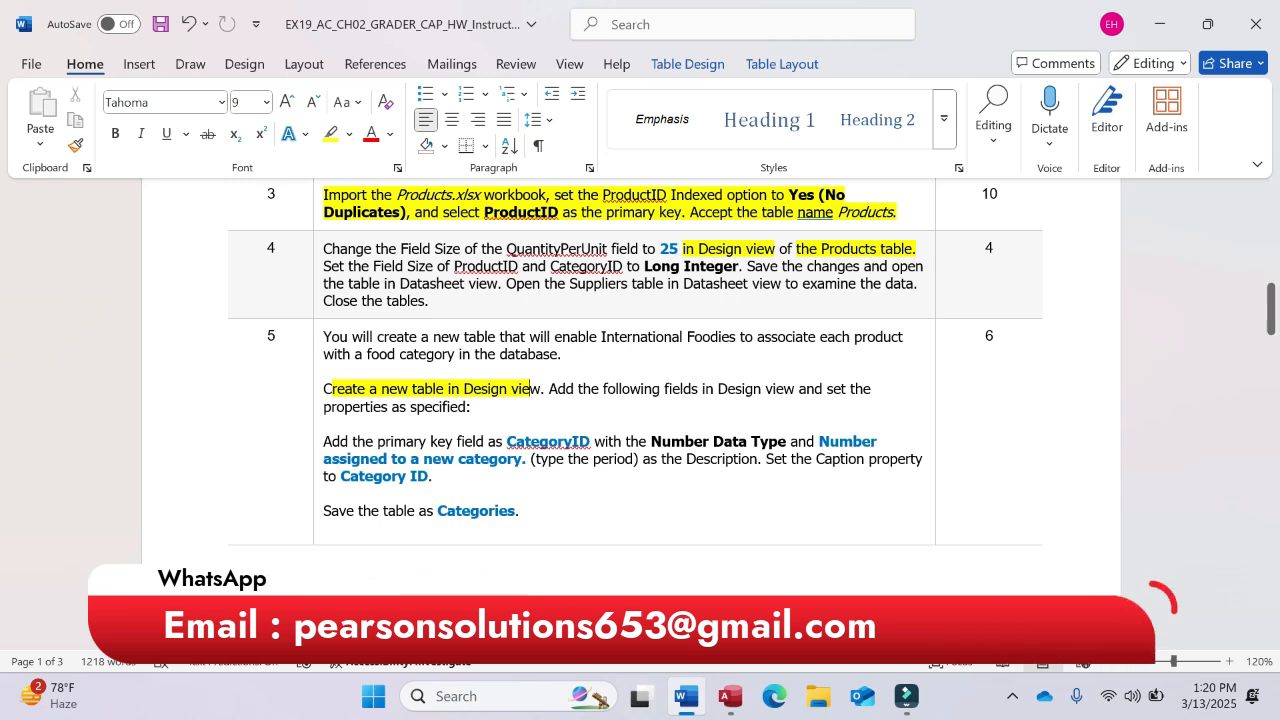
double_click(507, 441)
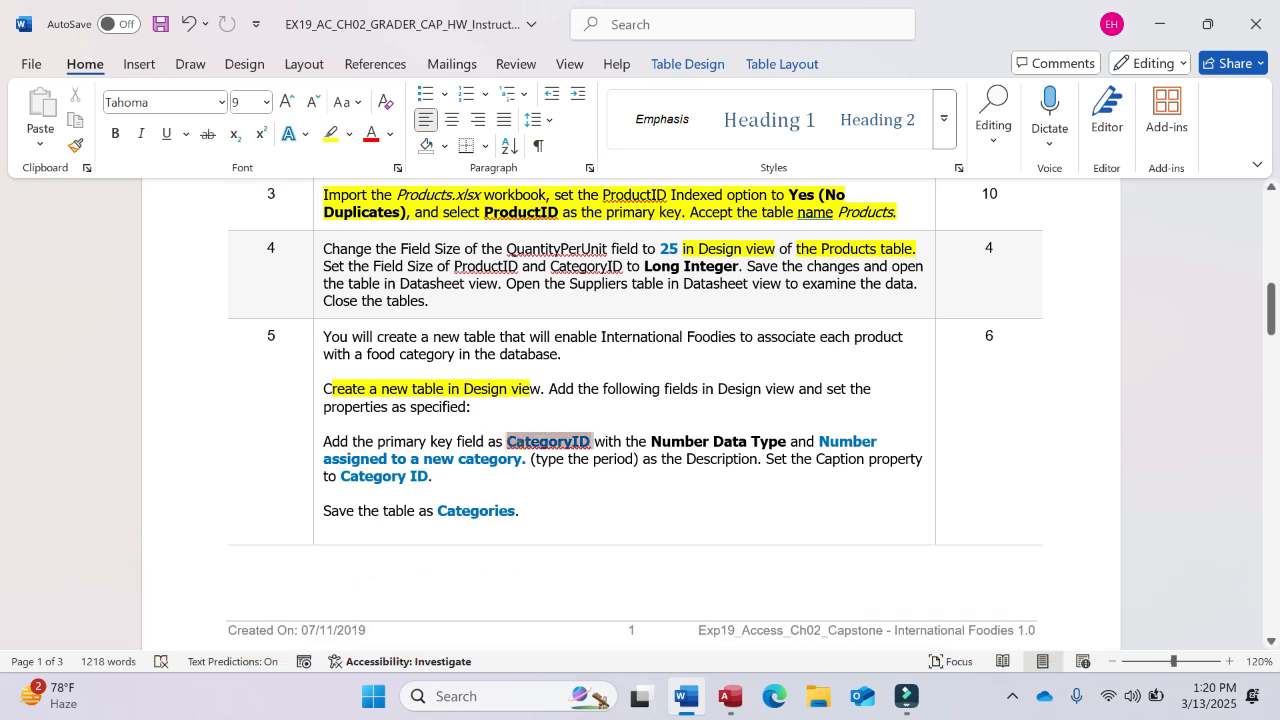
key(ctrl+c)
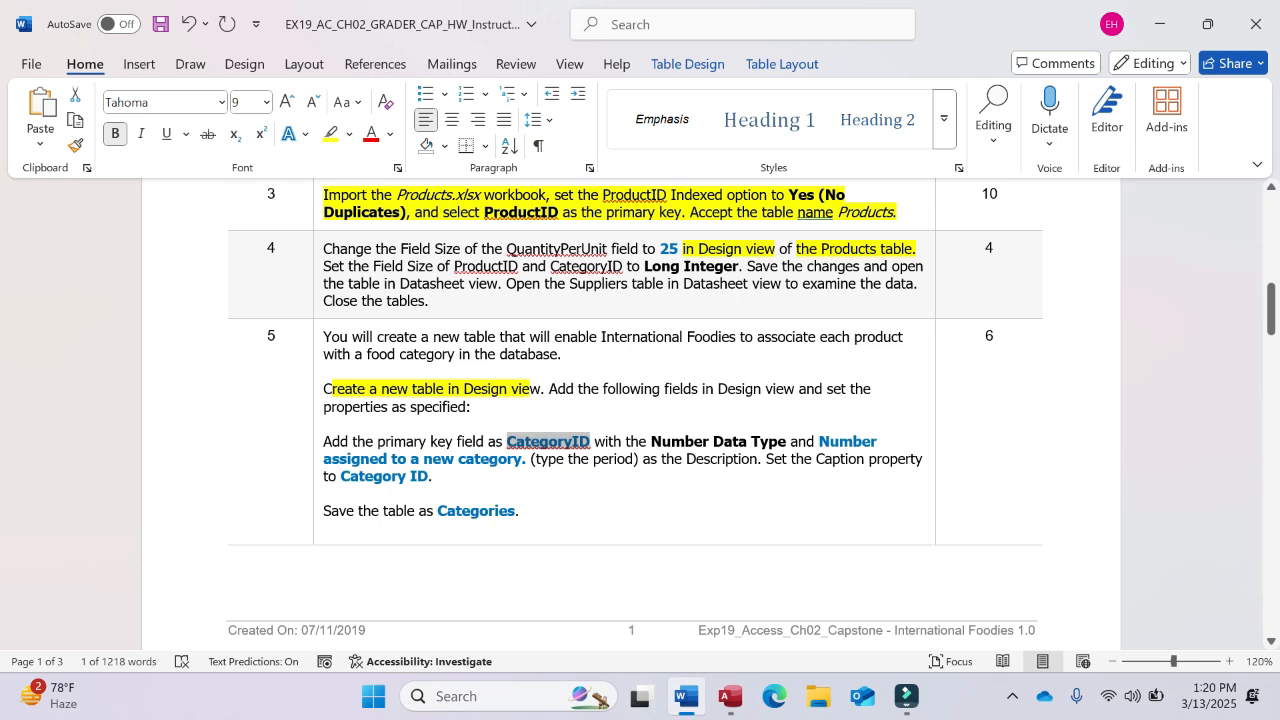
click(730, 696)
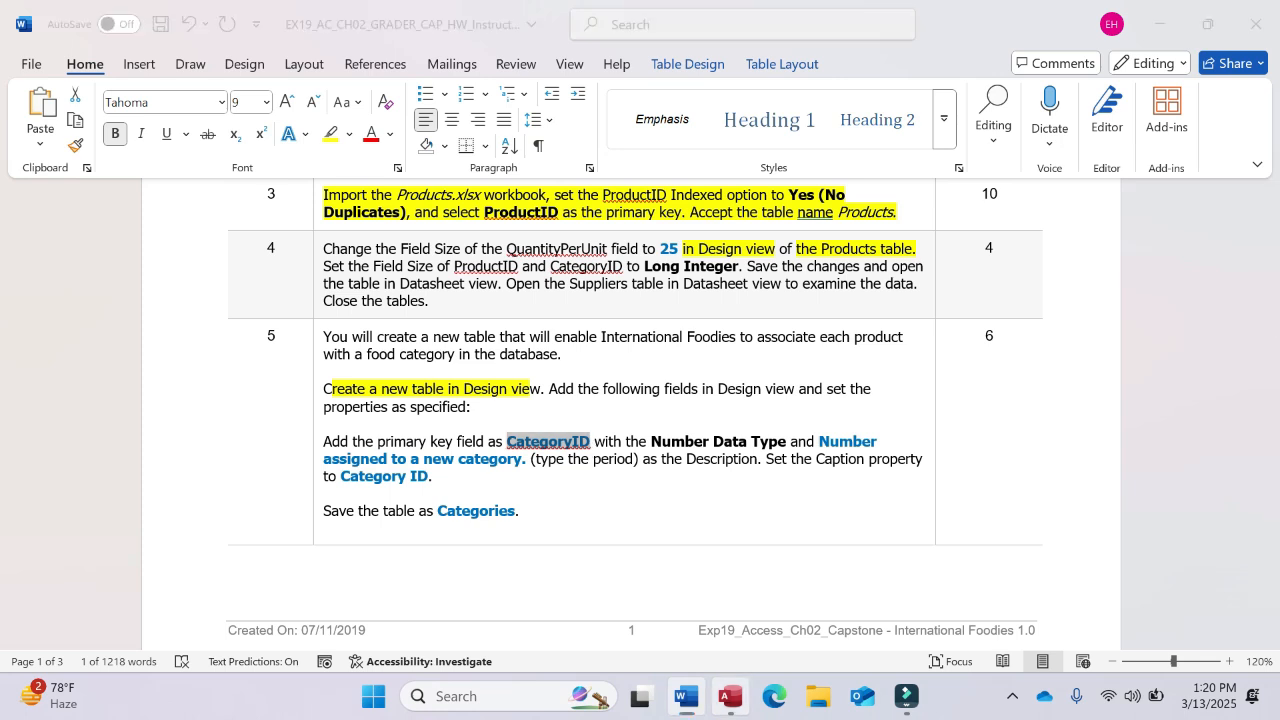
click(311, 229)
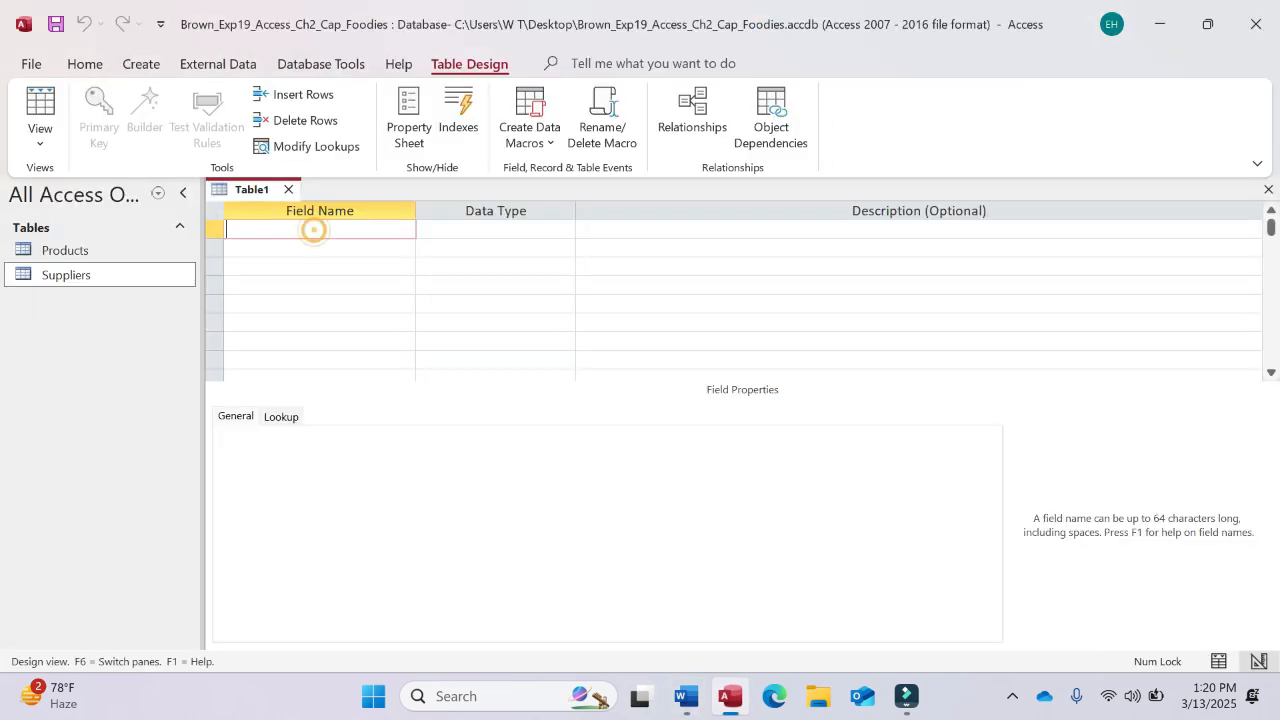
key(ctrl+v)
key(Tab)
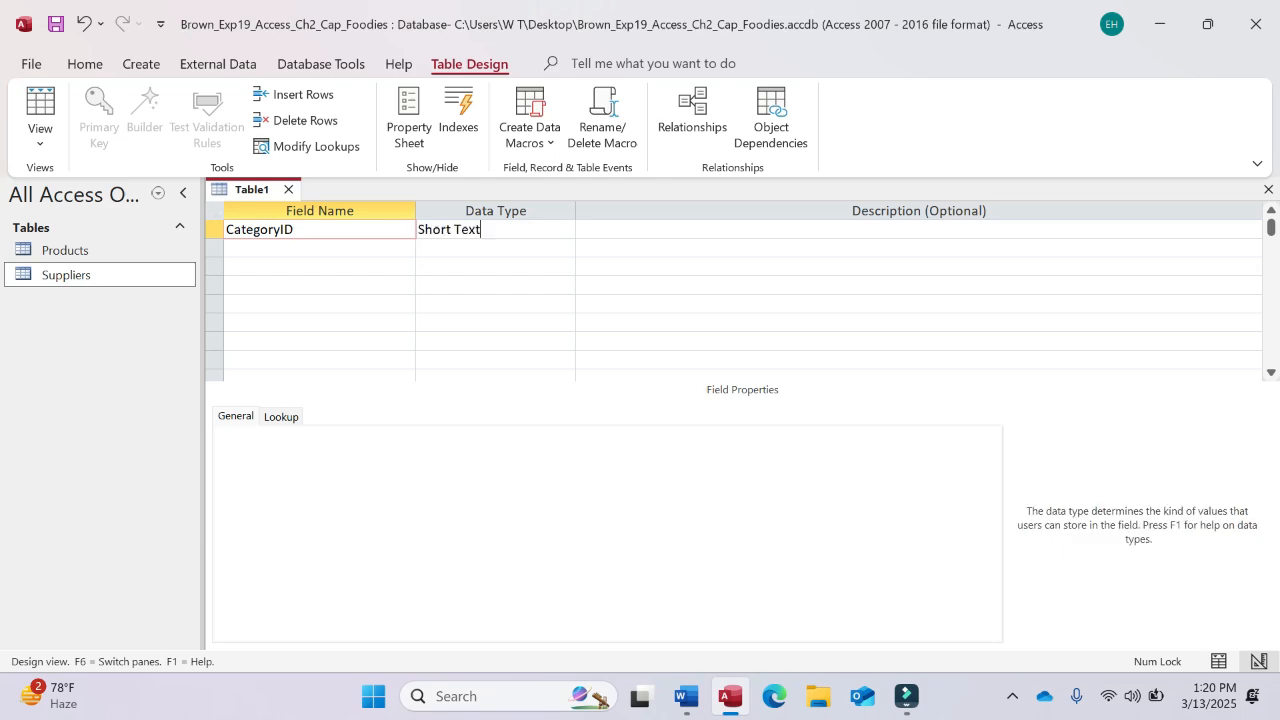
Step: Set the data type of the CategoryID field to Number
click(471, 229)
click(566, 230)
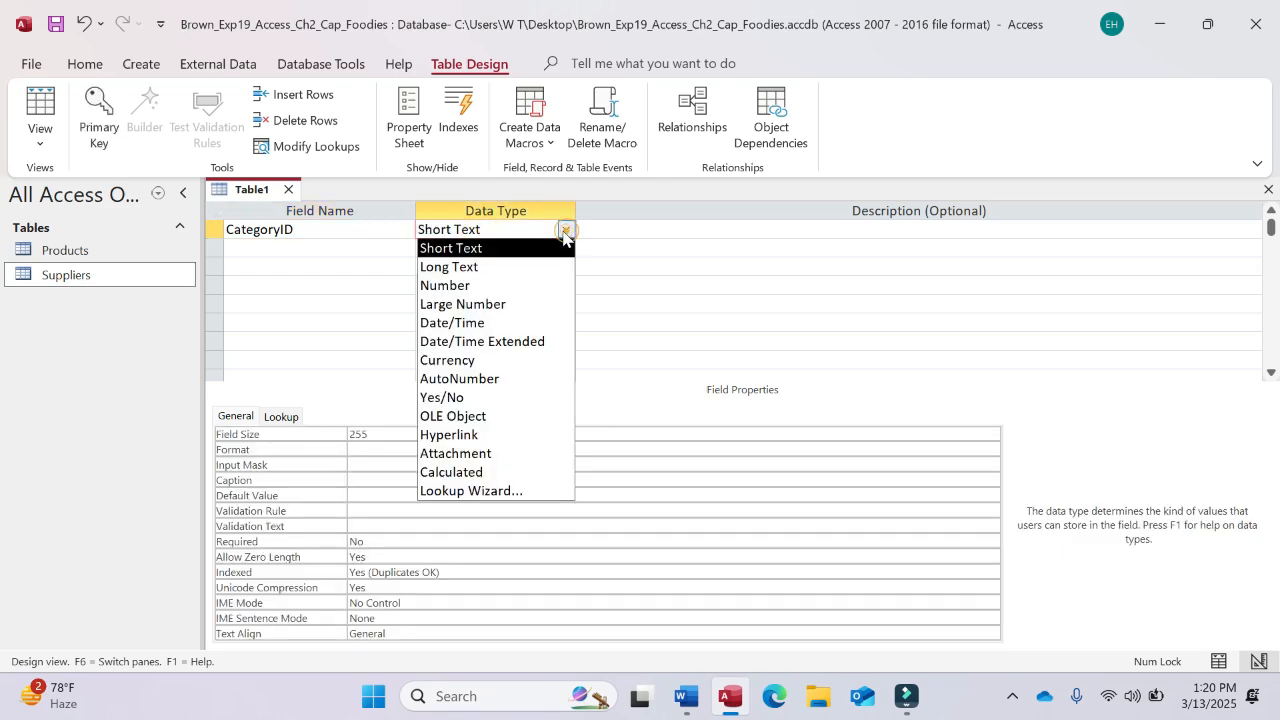
click(485, 286)
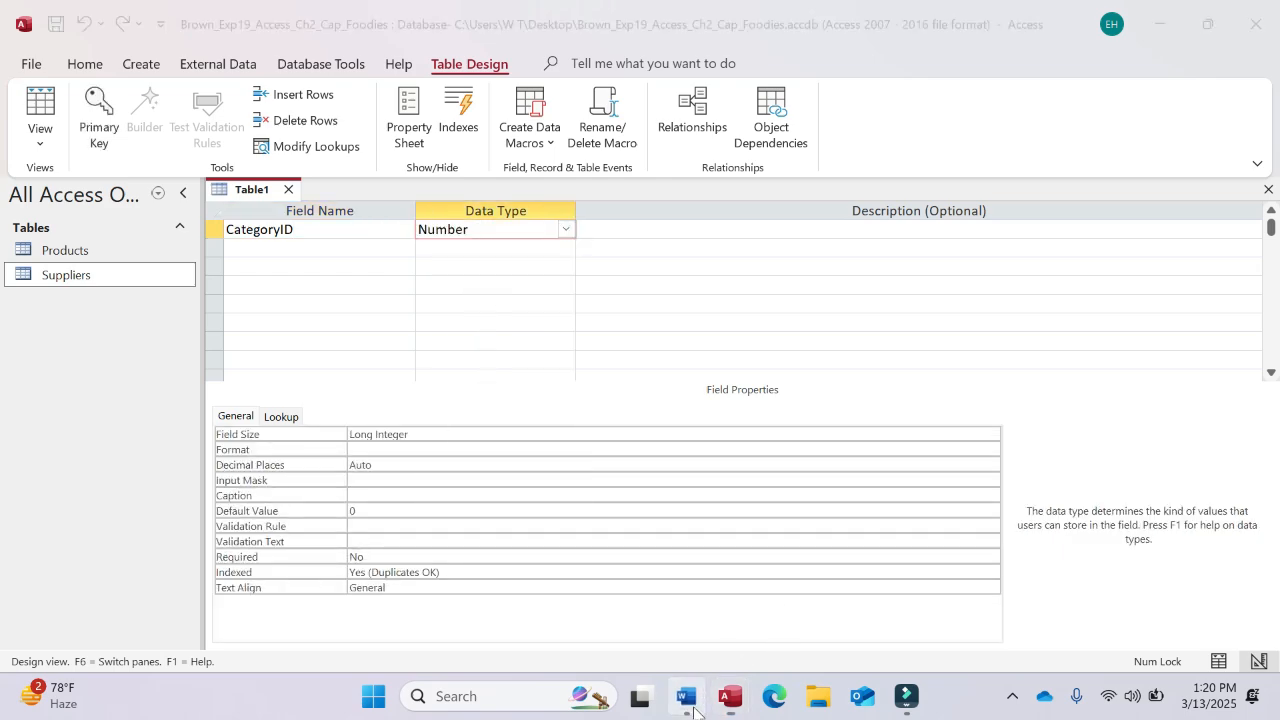
Step: Copy the description "Number assigned to a new category." from the Word instructions, and return to the new table in Access
click(686, 696)
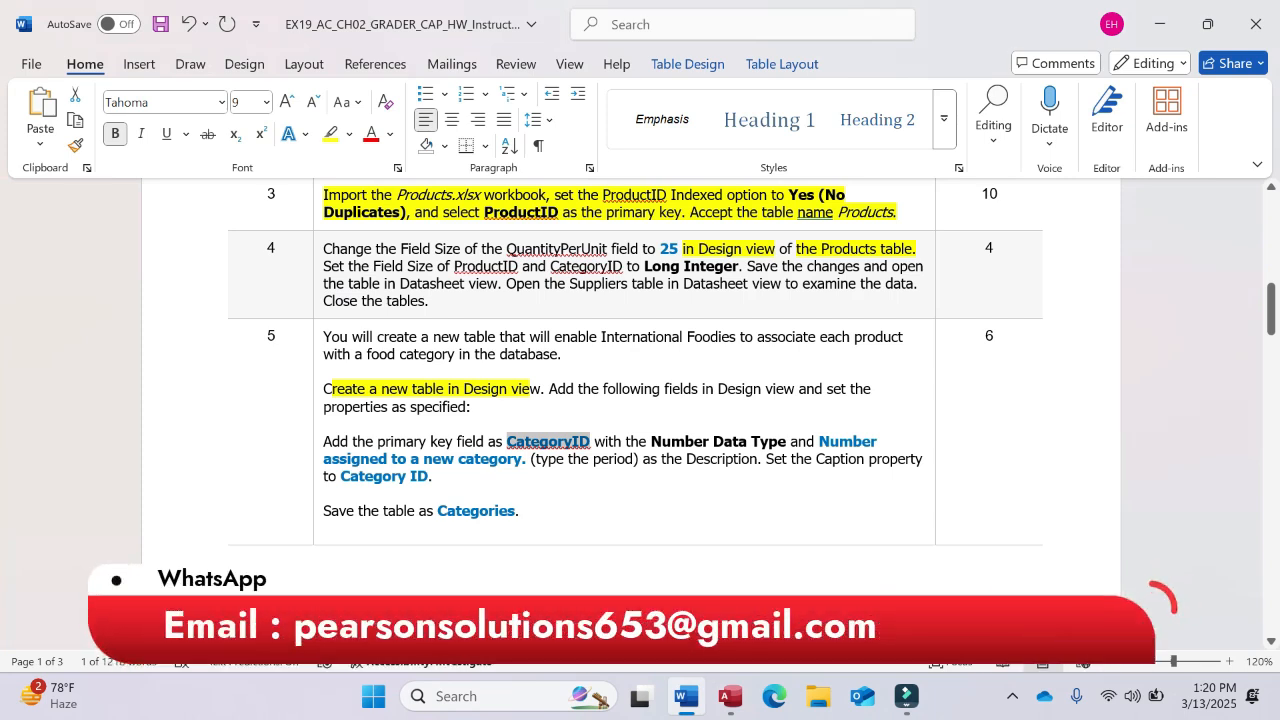
click(819, 441)
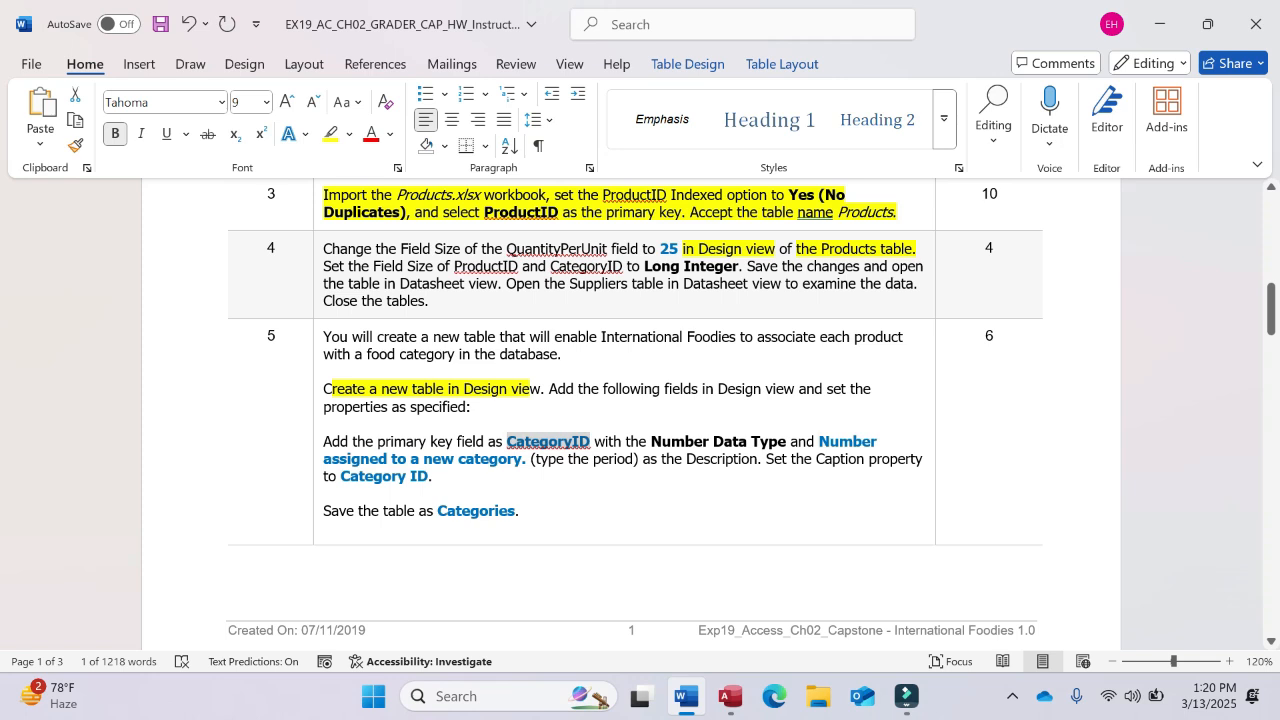
drag(819, 441, 537, 459)
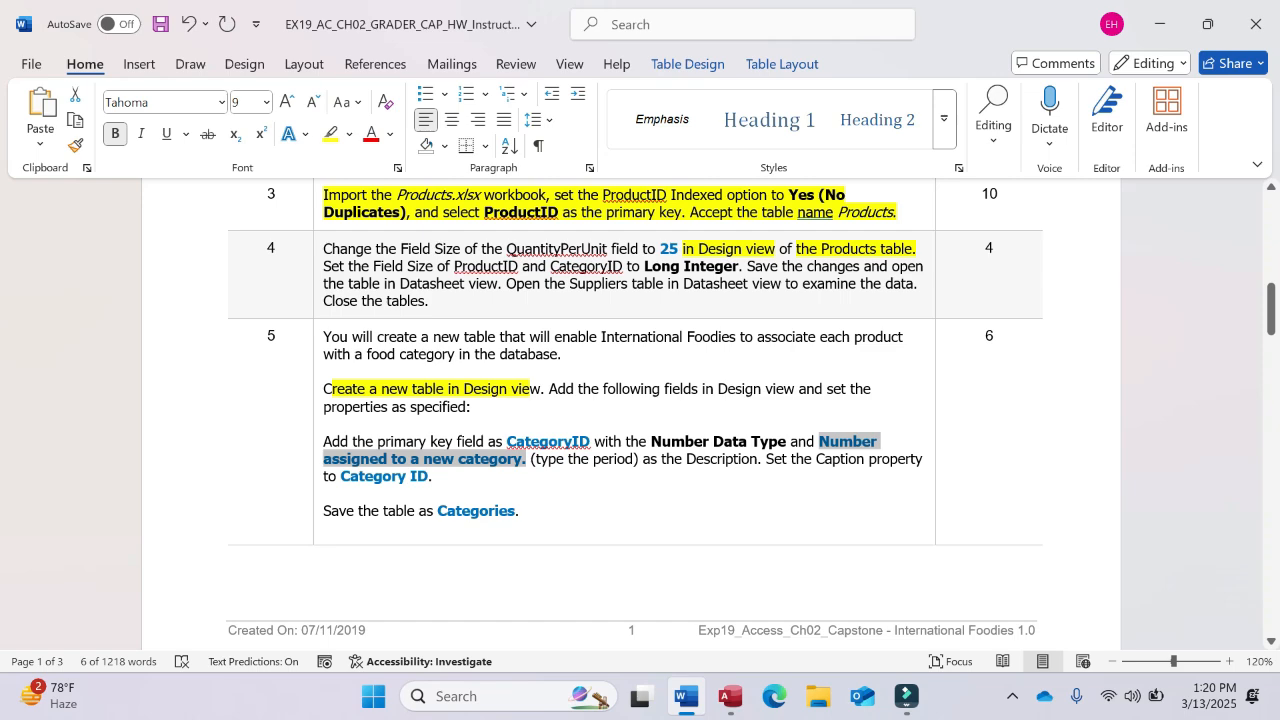
click(731, 696)
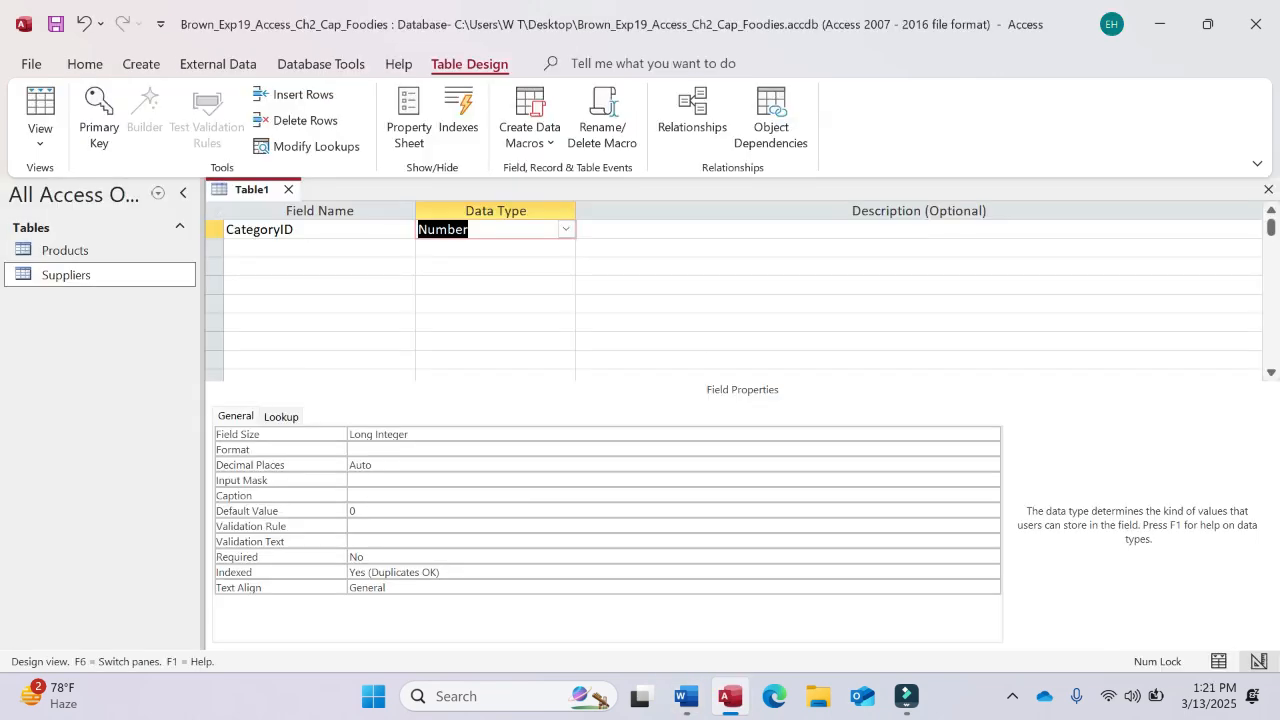
click(685, 696)
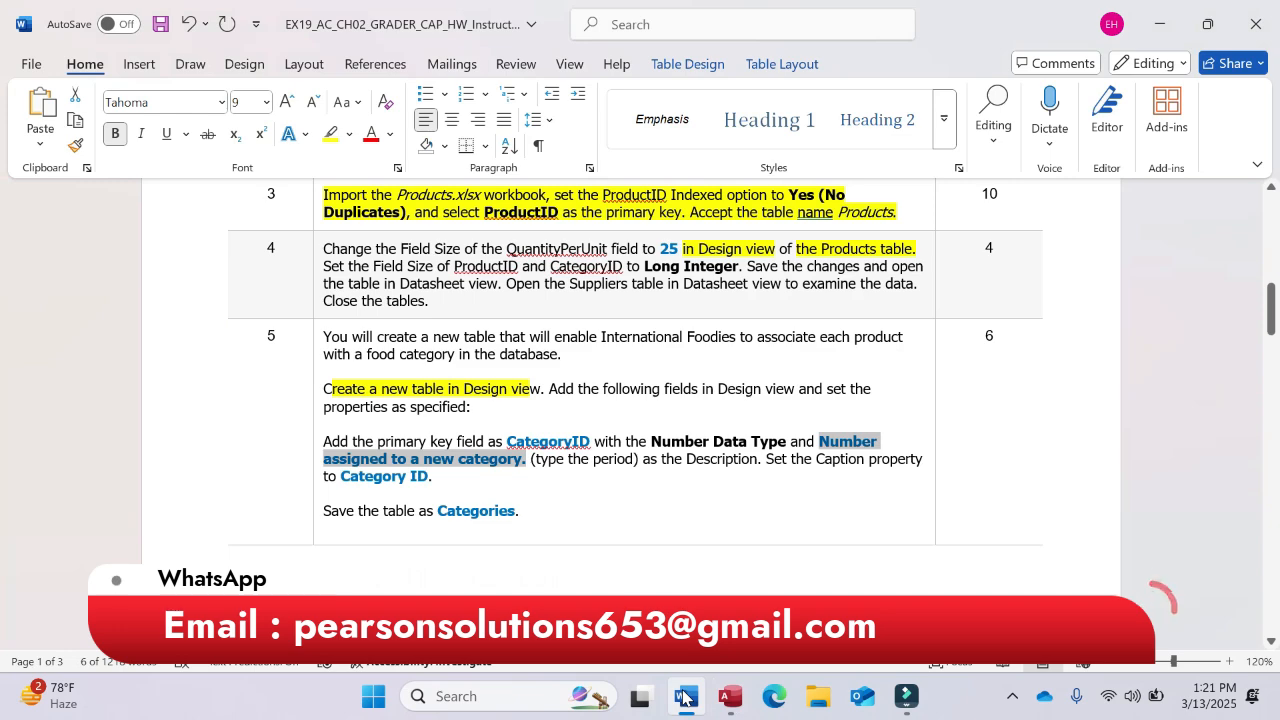
click(731, 696)
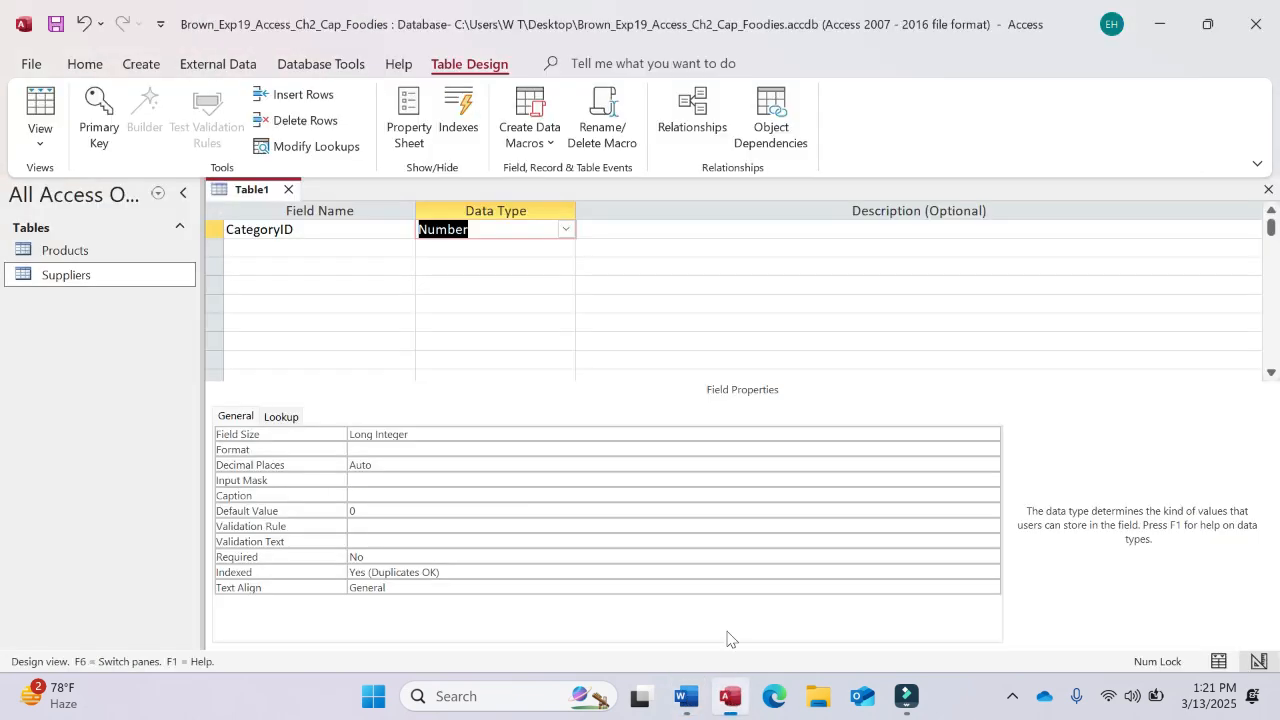
Step: Enter "Number assigned to new category." as the CategoryID description, and replace it with the copied "Number assigned to a new category."
click(679, 228)
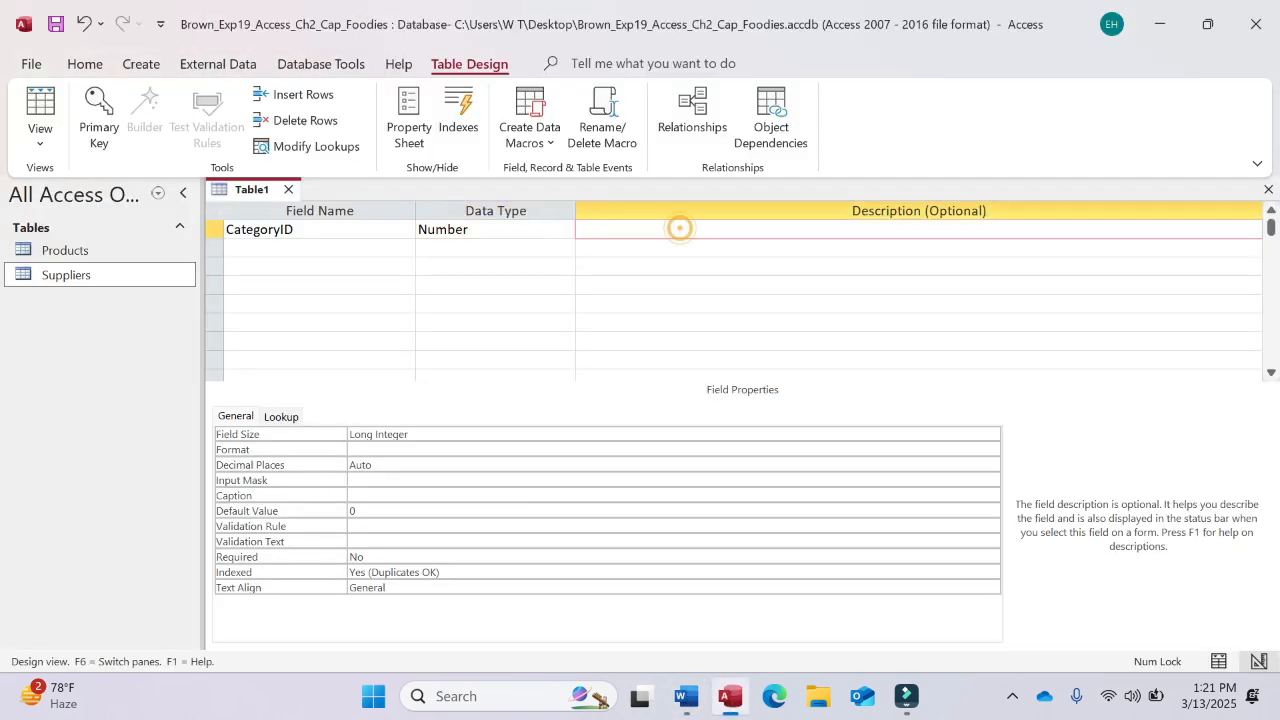
text(Number assigned to)
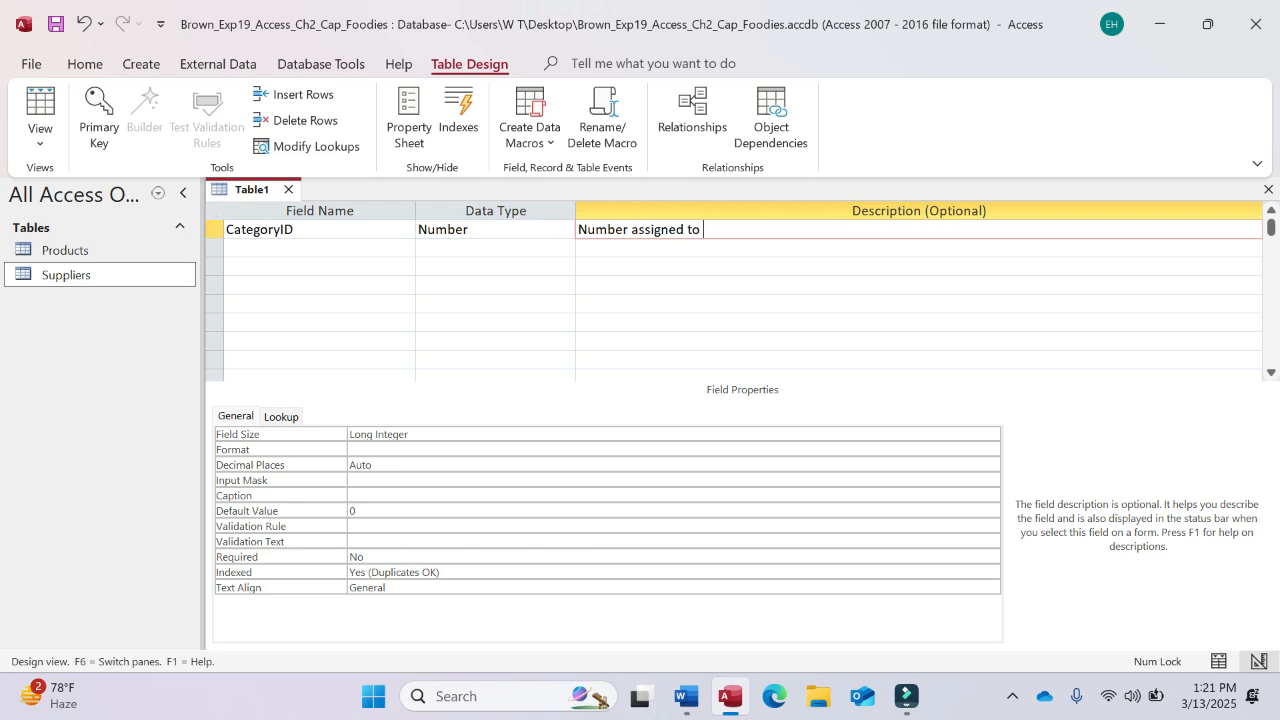
text(new )
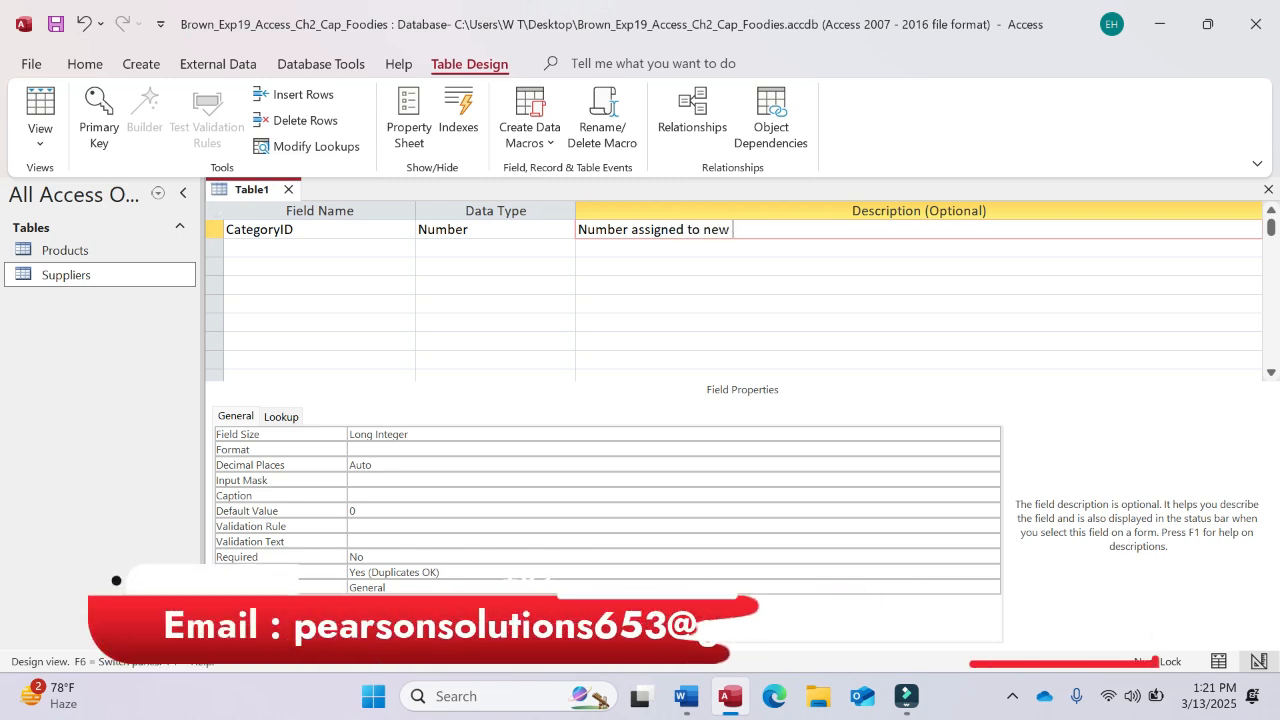
text(category.)
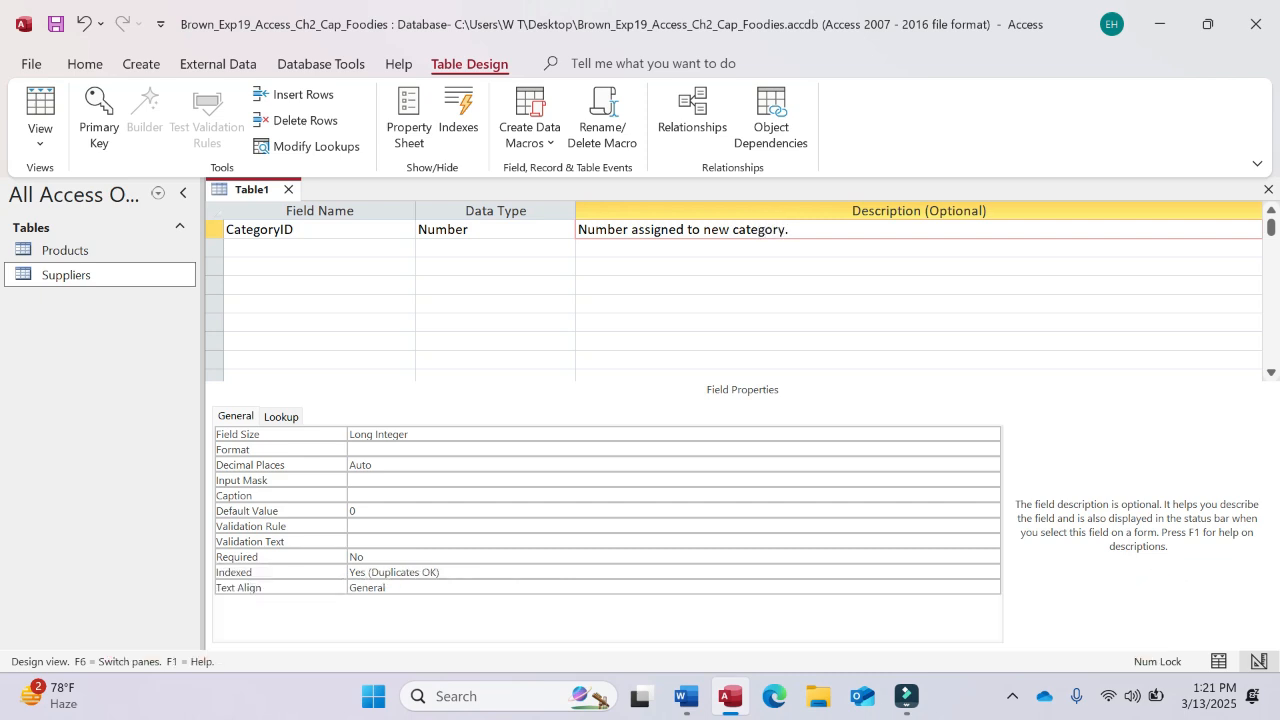
drag(579, 230, 812, 230)
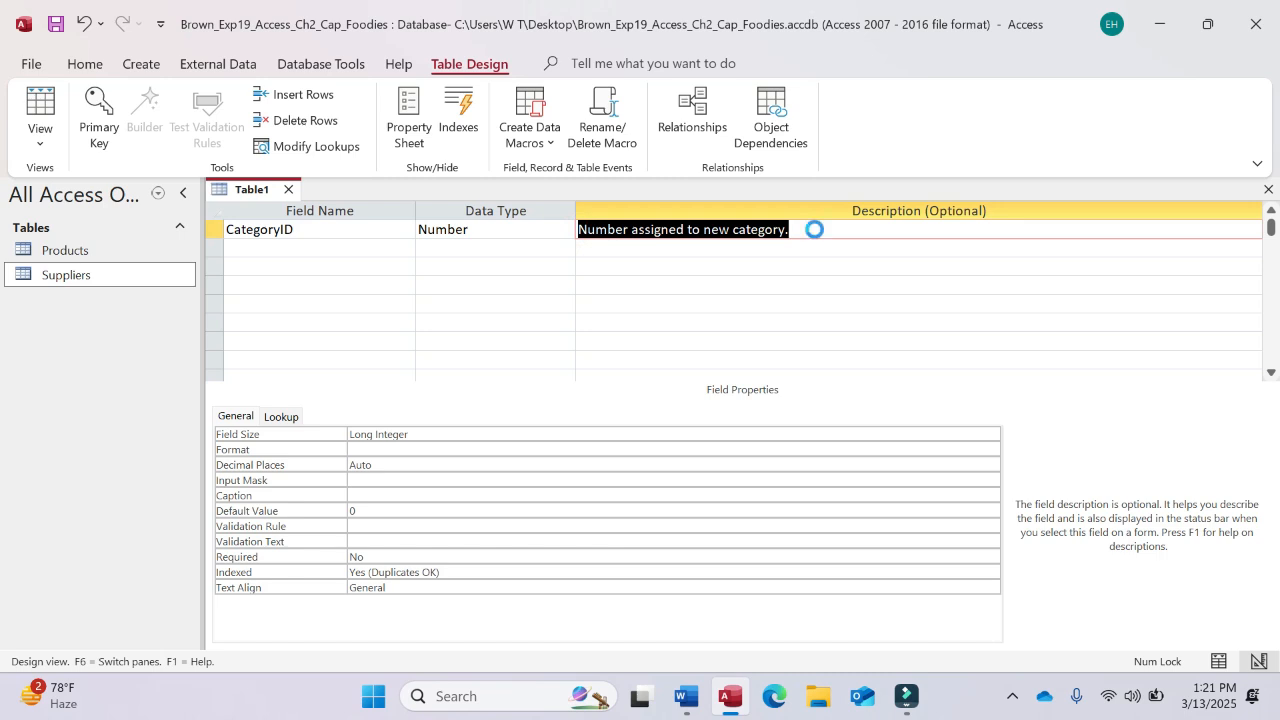
key(ctrl+v)
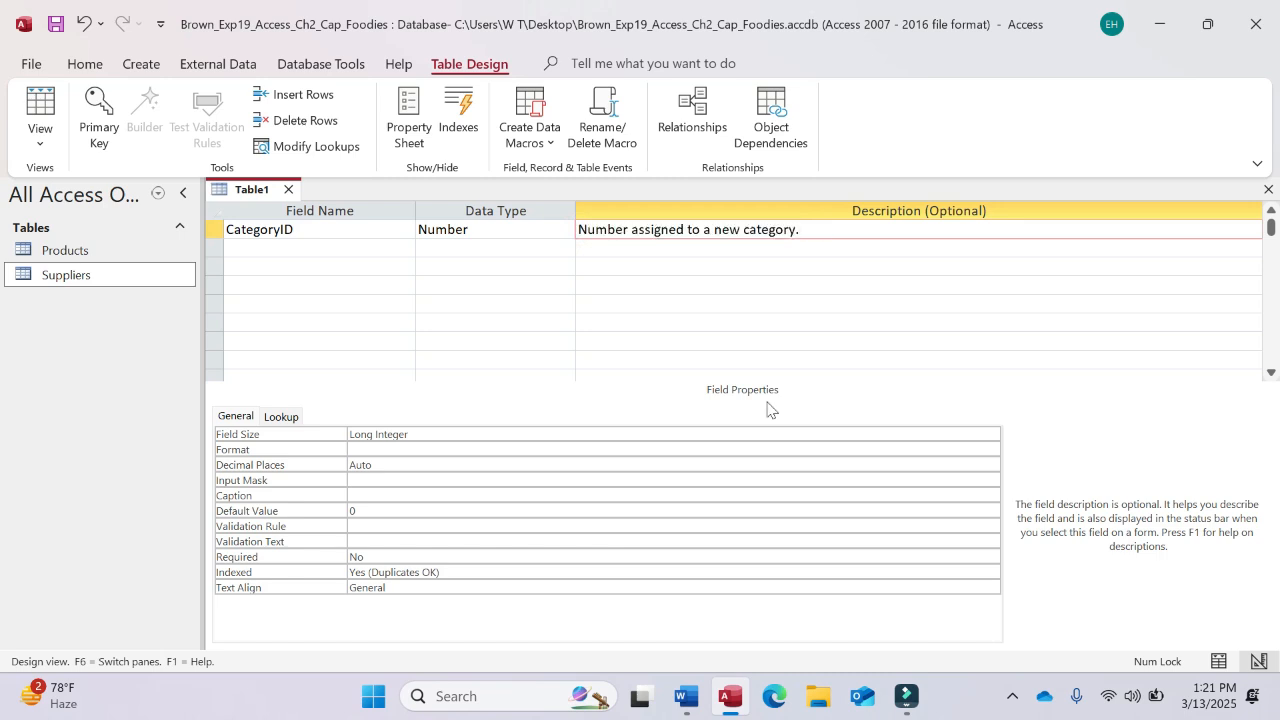
Step: Check the Word instructions, and set the Caption property of CategoryID to "Catergory ID" in Access before returning to Word
click(687, 697)
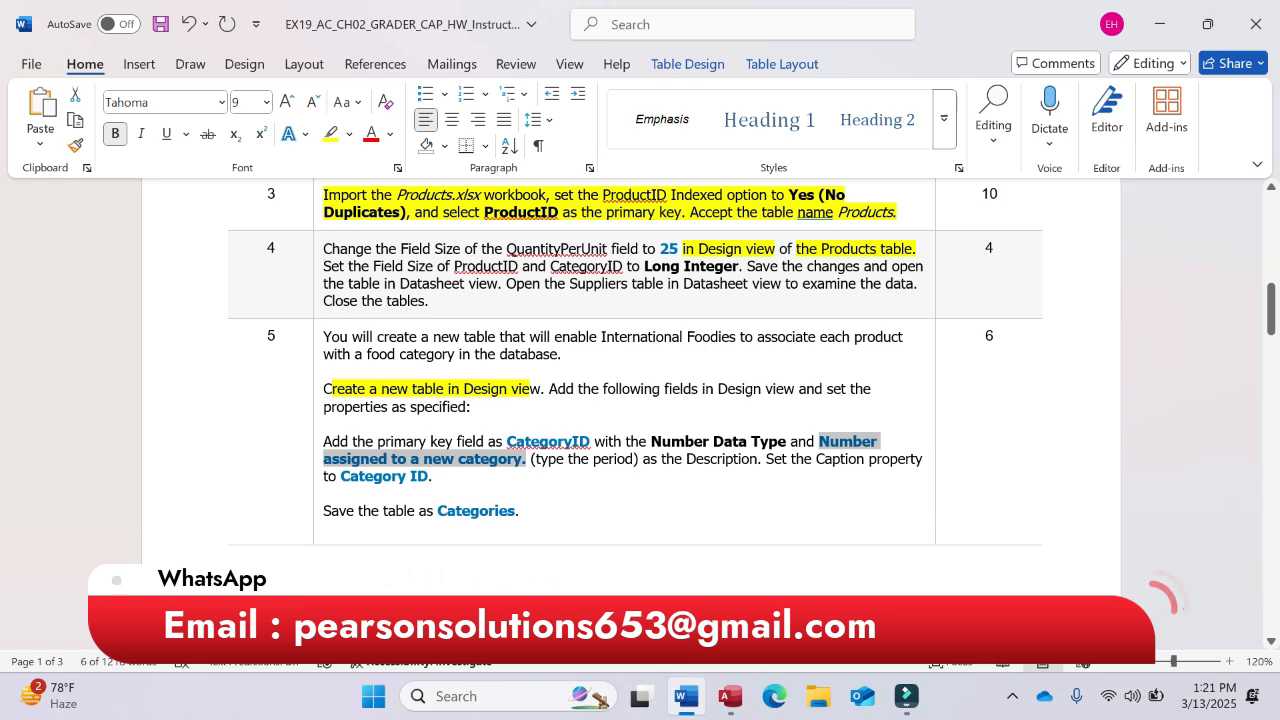
click(735, 680)
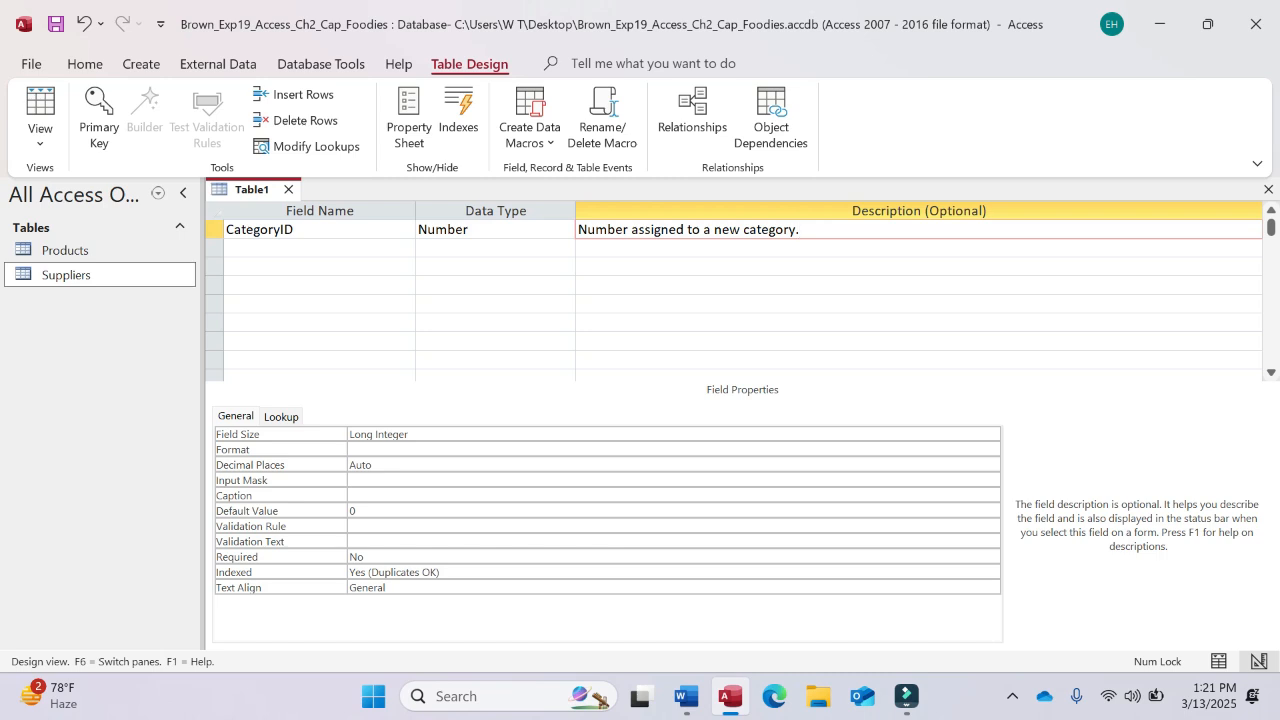
click(400, 496)
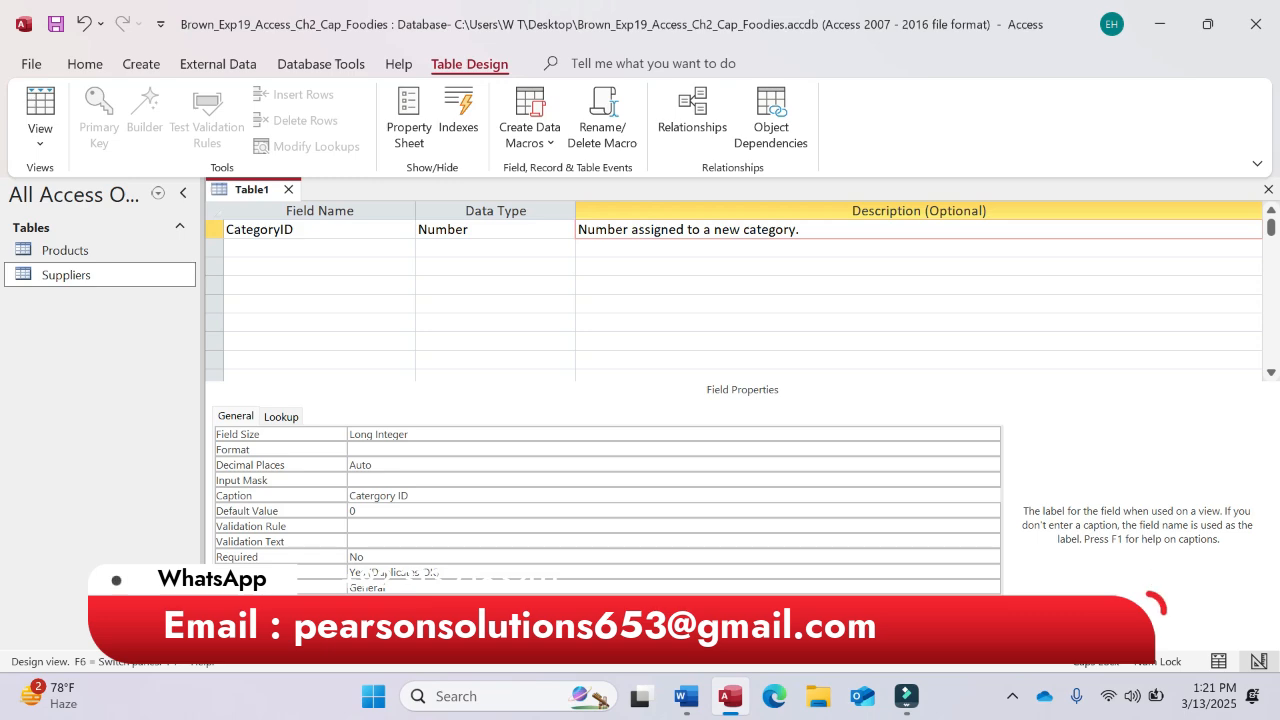
key(Return)
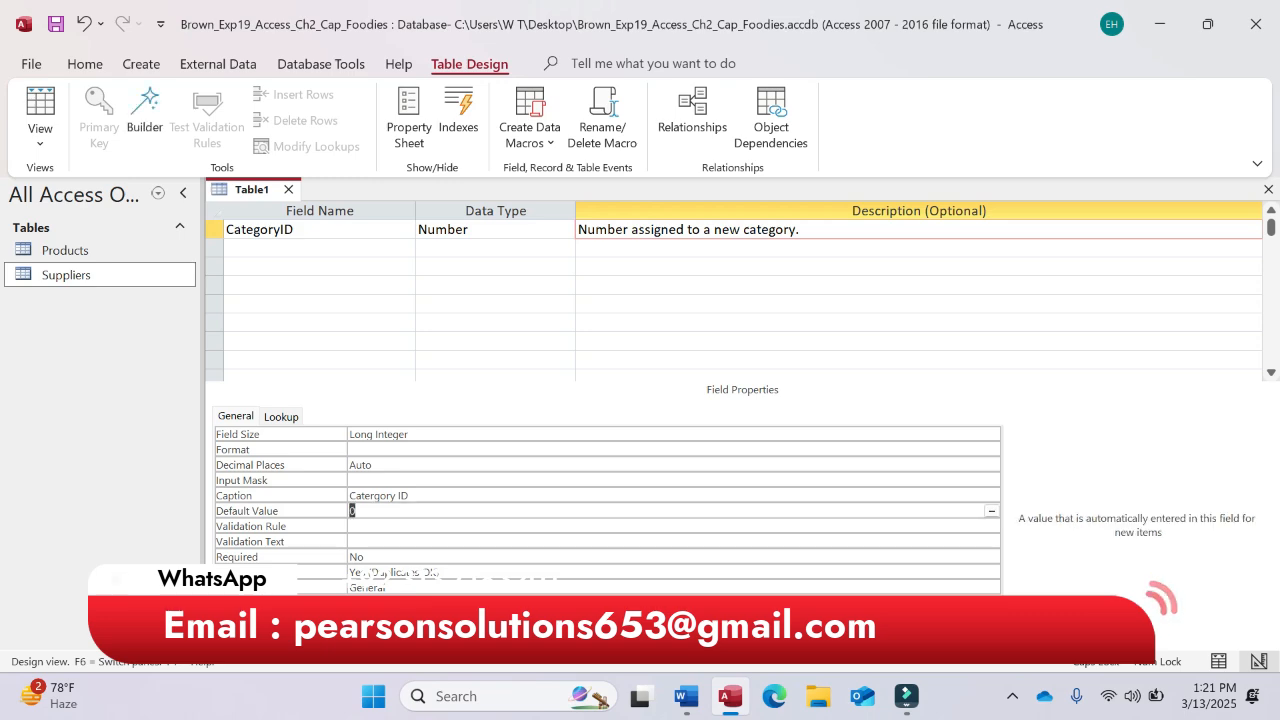
click(686, 694)
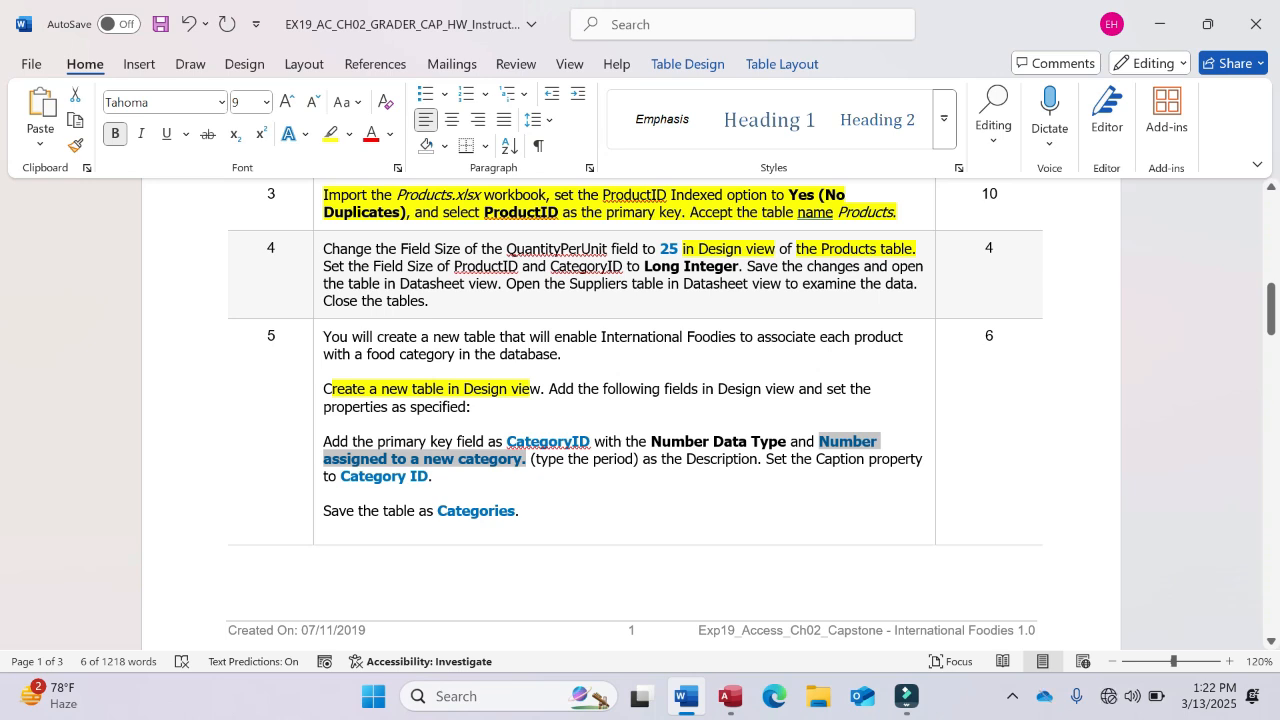
Step: Return to the new table in Access, and make the CategoryID field the primary key
click(392, 440)
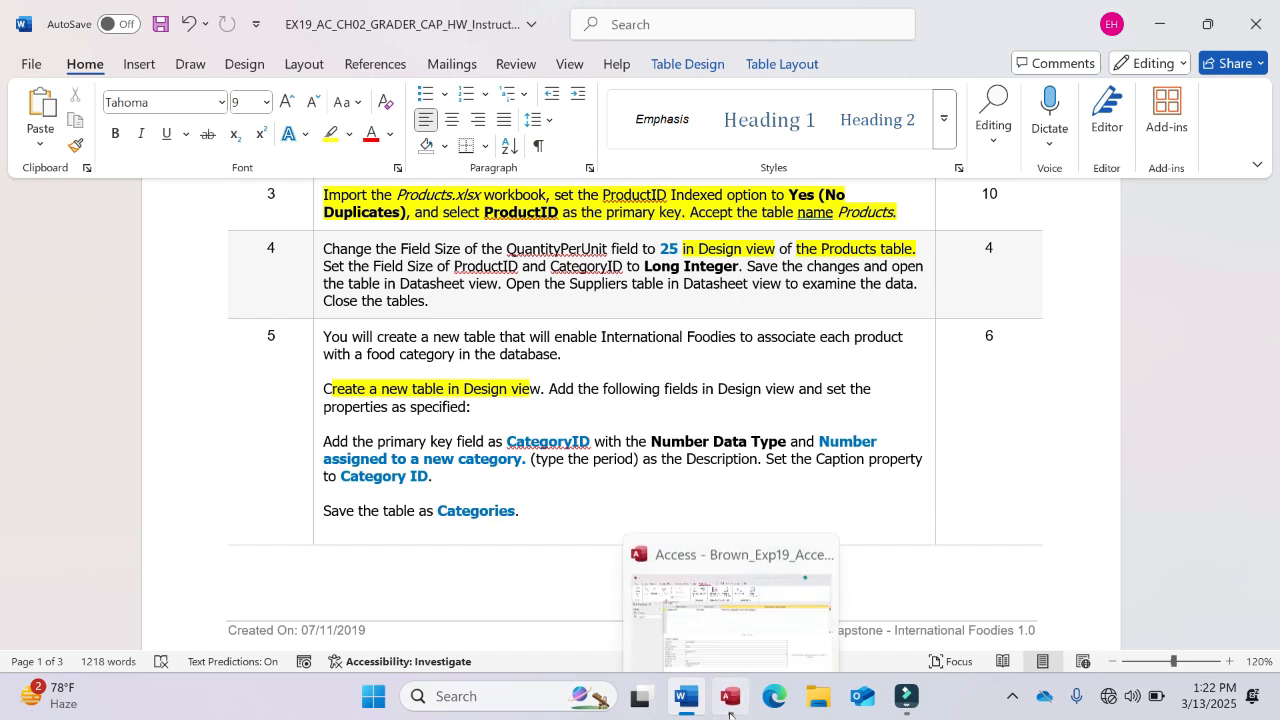
click(729, 697)
click(294, 231)
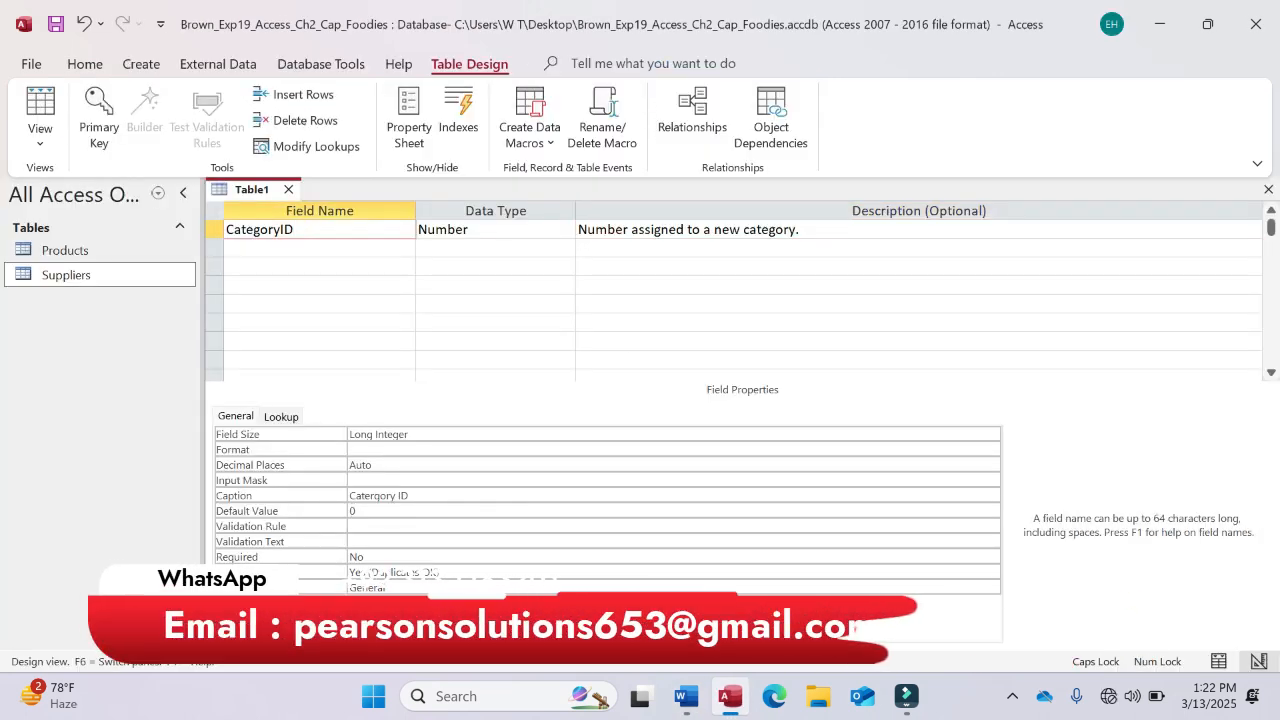
right_click(293, 232)
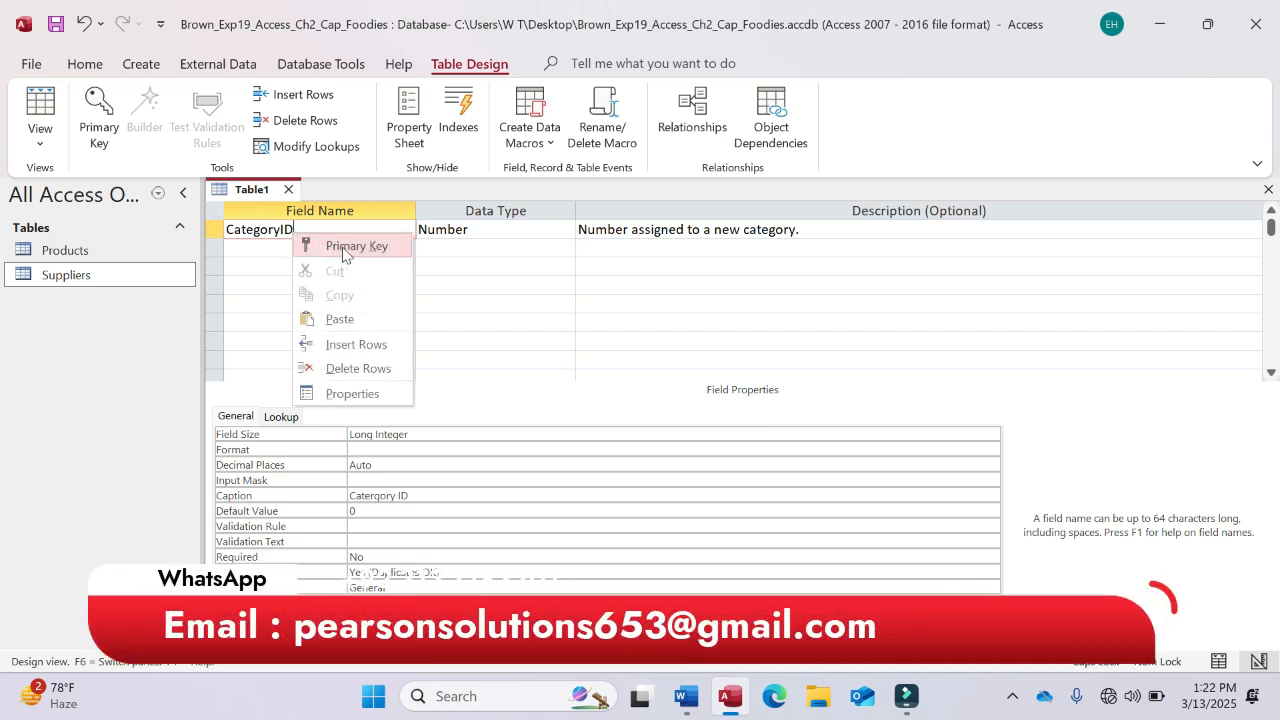
click(340, 246)
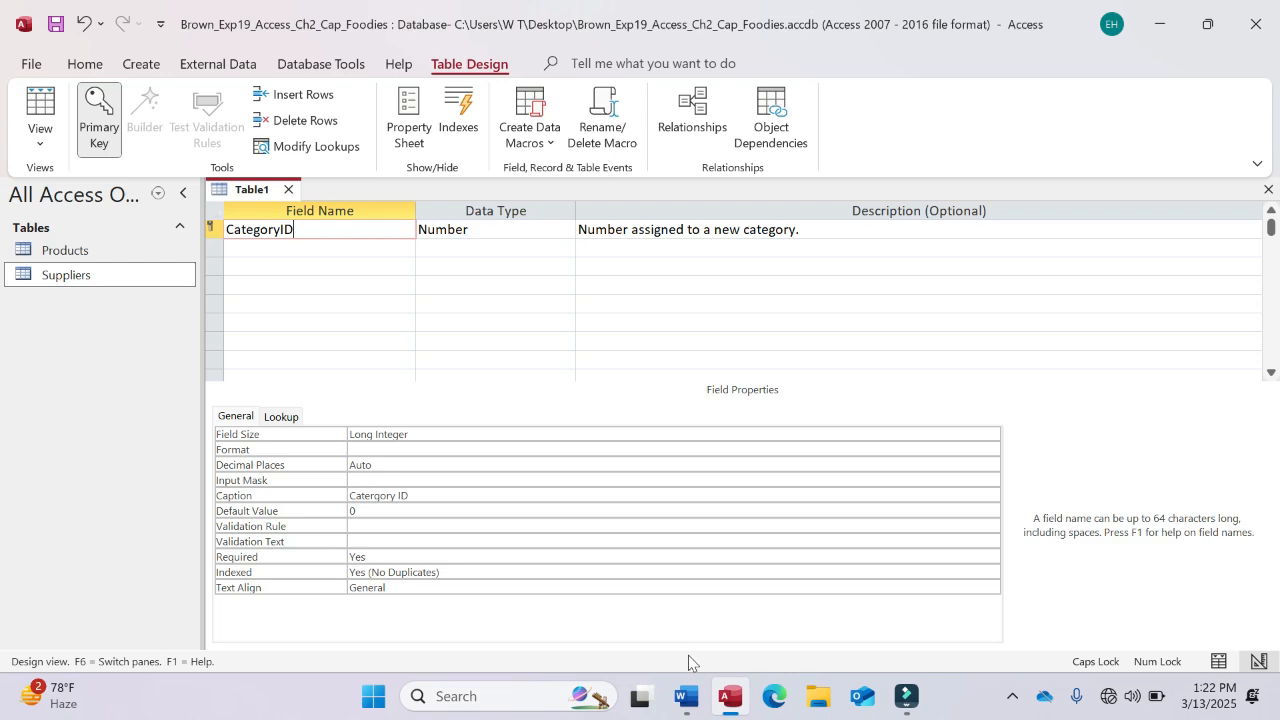
Step: Look up the table name in the Word instructions, and save the new table in Access as Categories
click(690, 704)
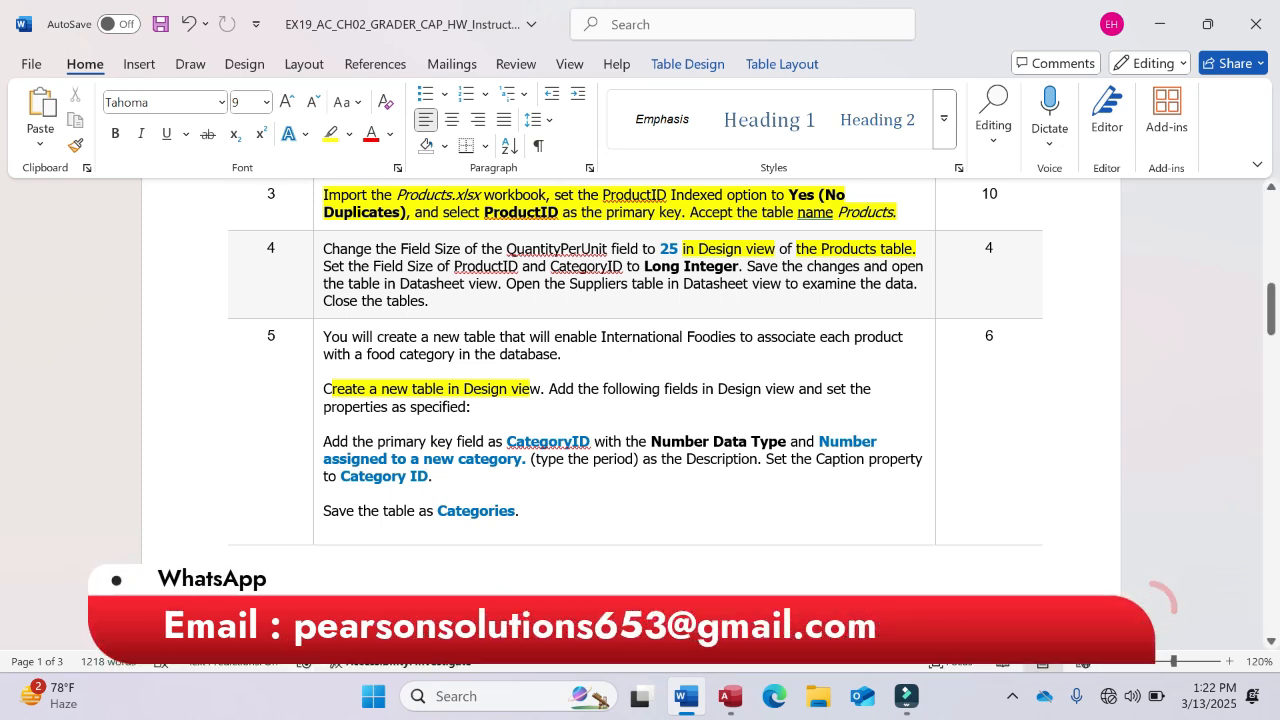
drag(437, 511, 515, 512)
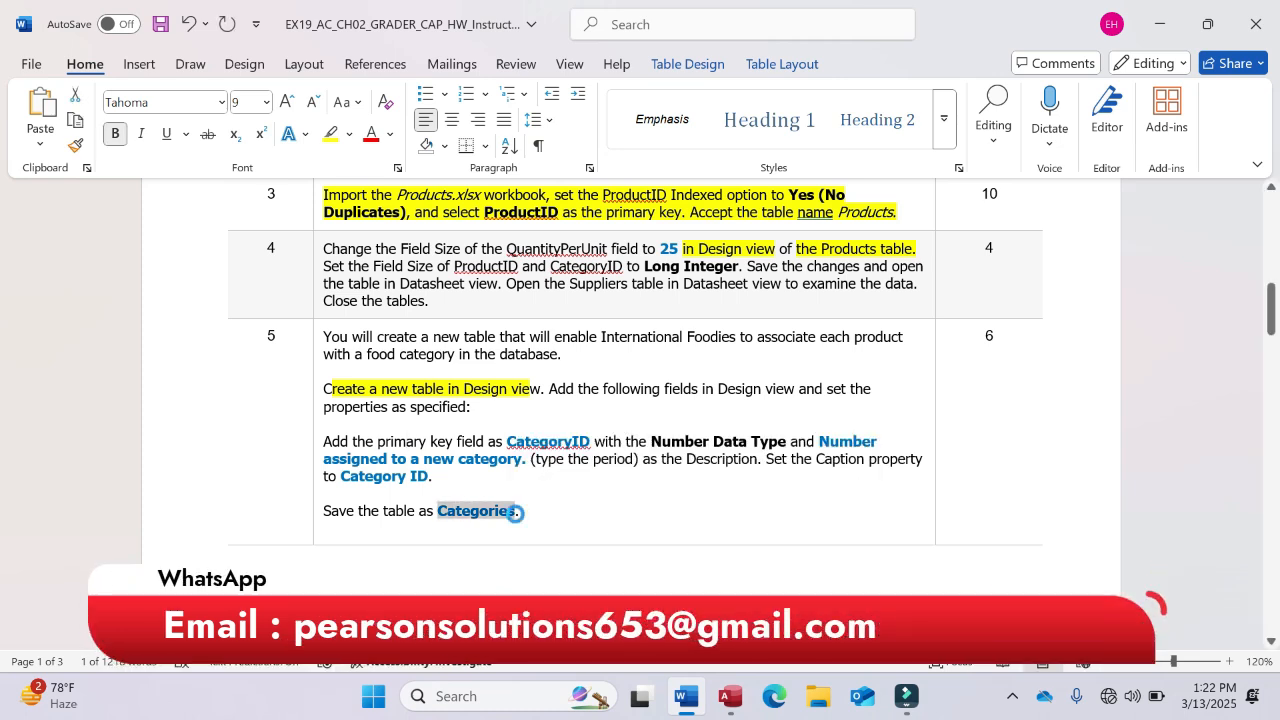
click(730, 696)
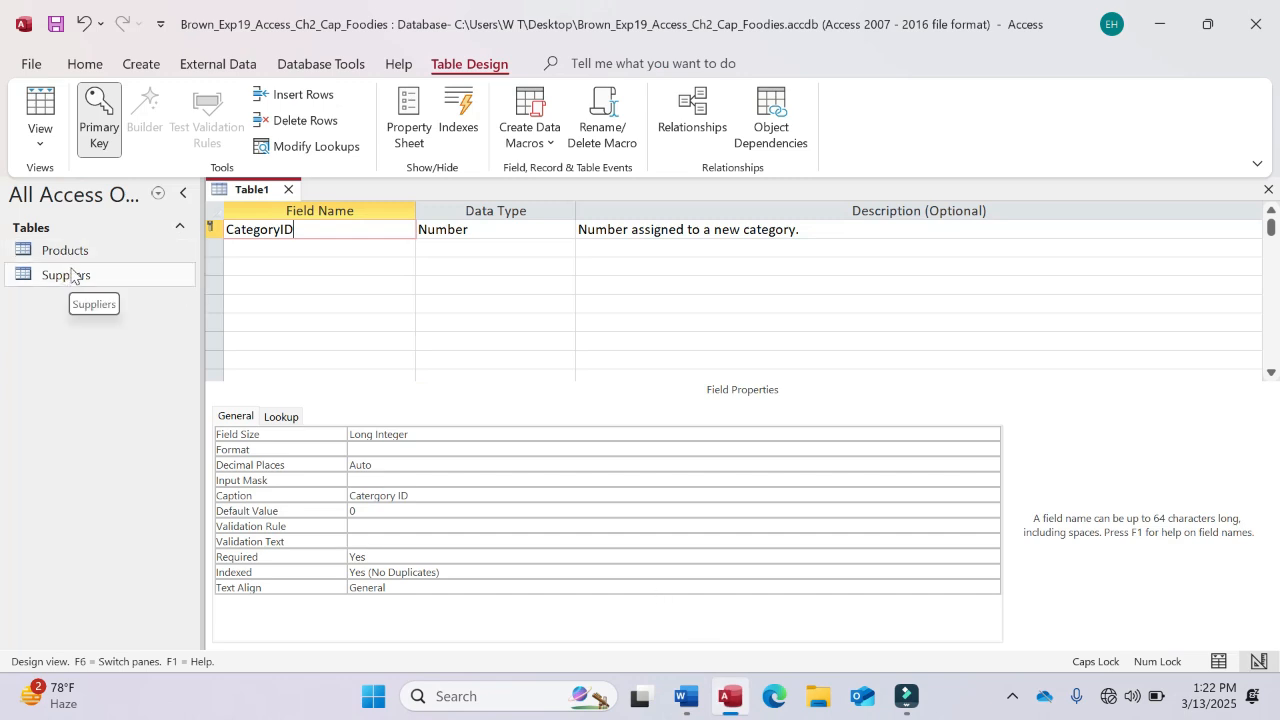
click(108, 275)
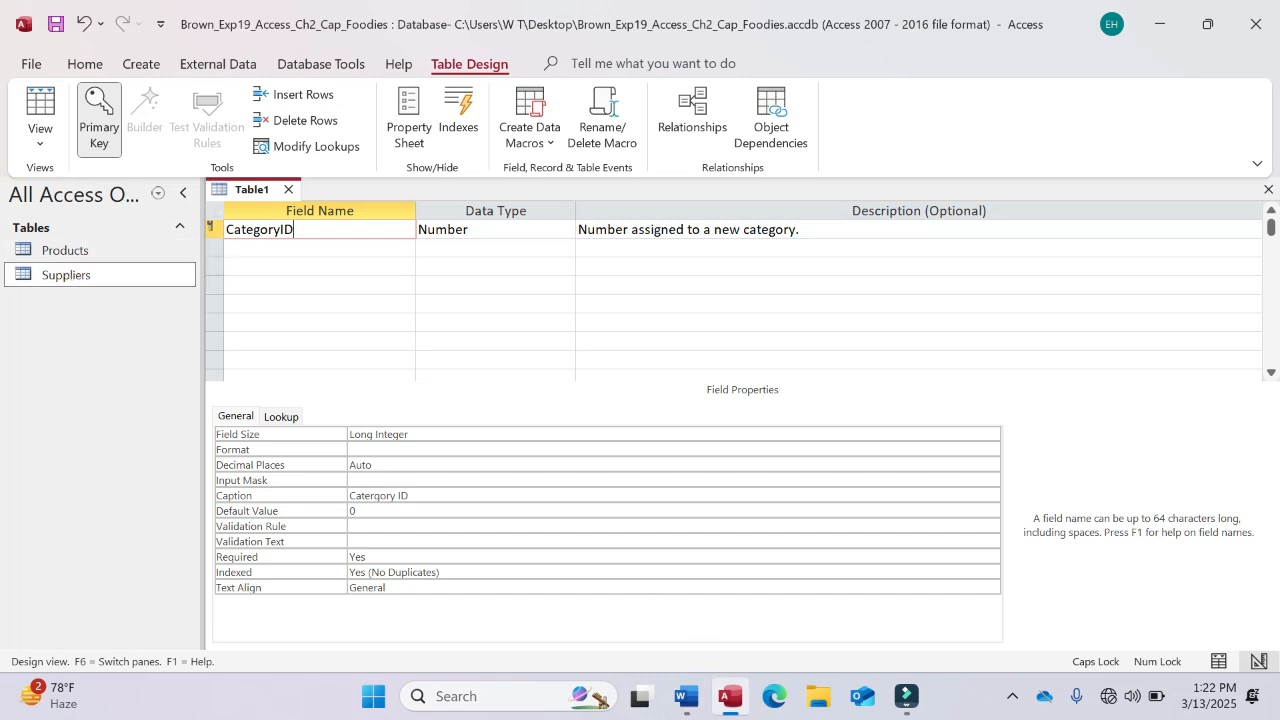
right_click(254, 190)
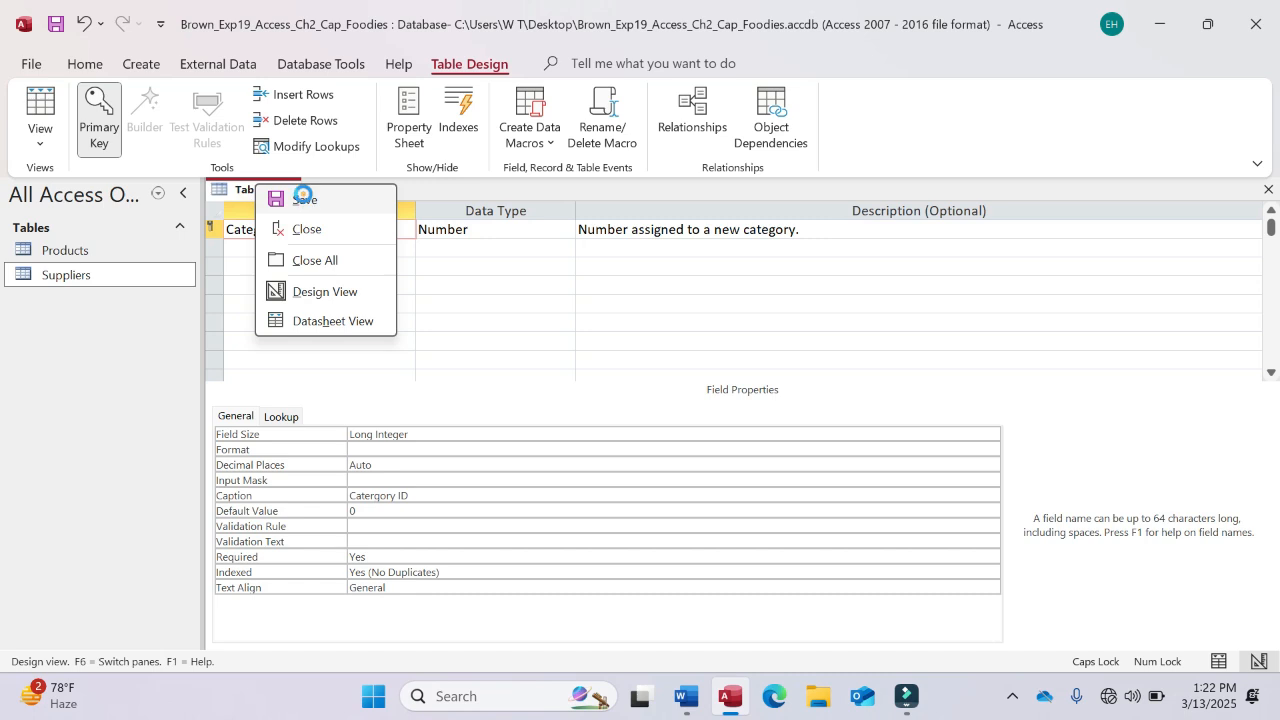
click(303, 197)
text(Categories)
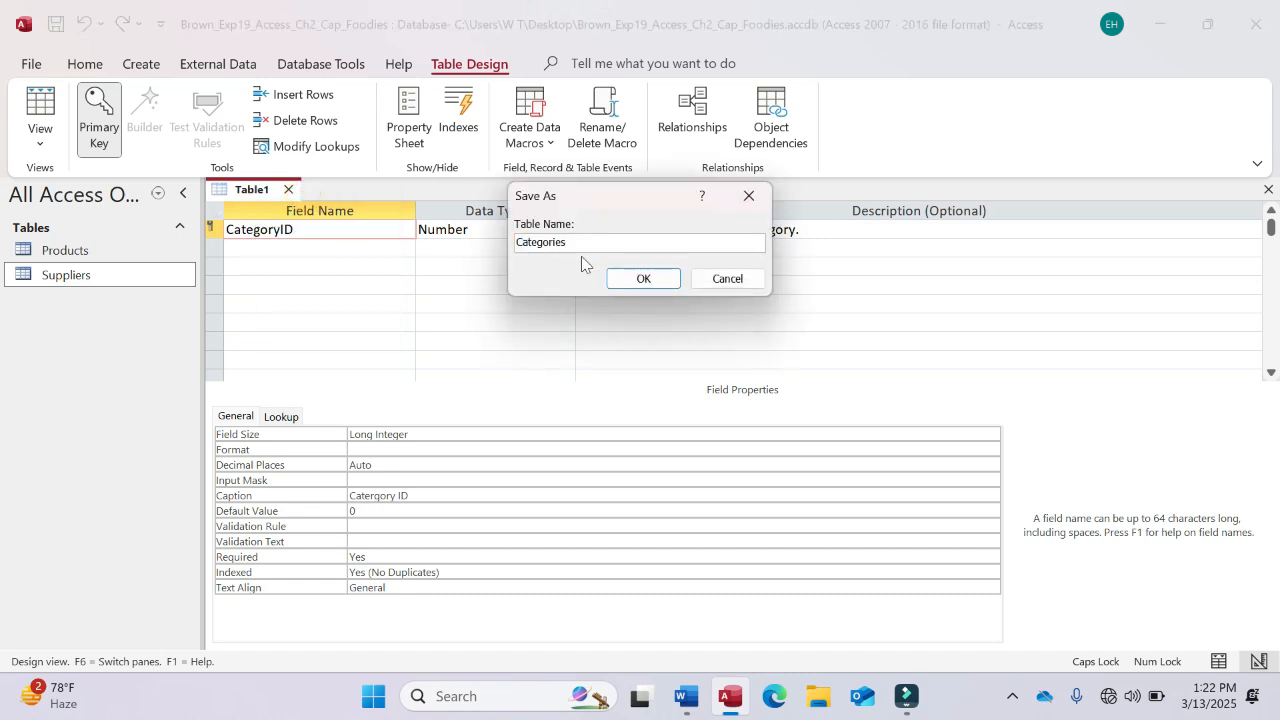
click(641, 278)
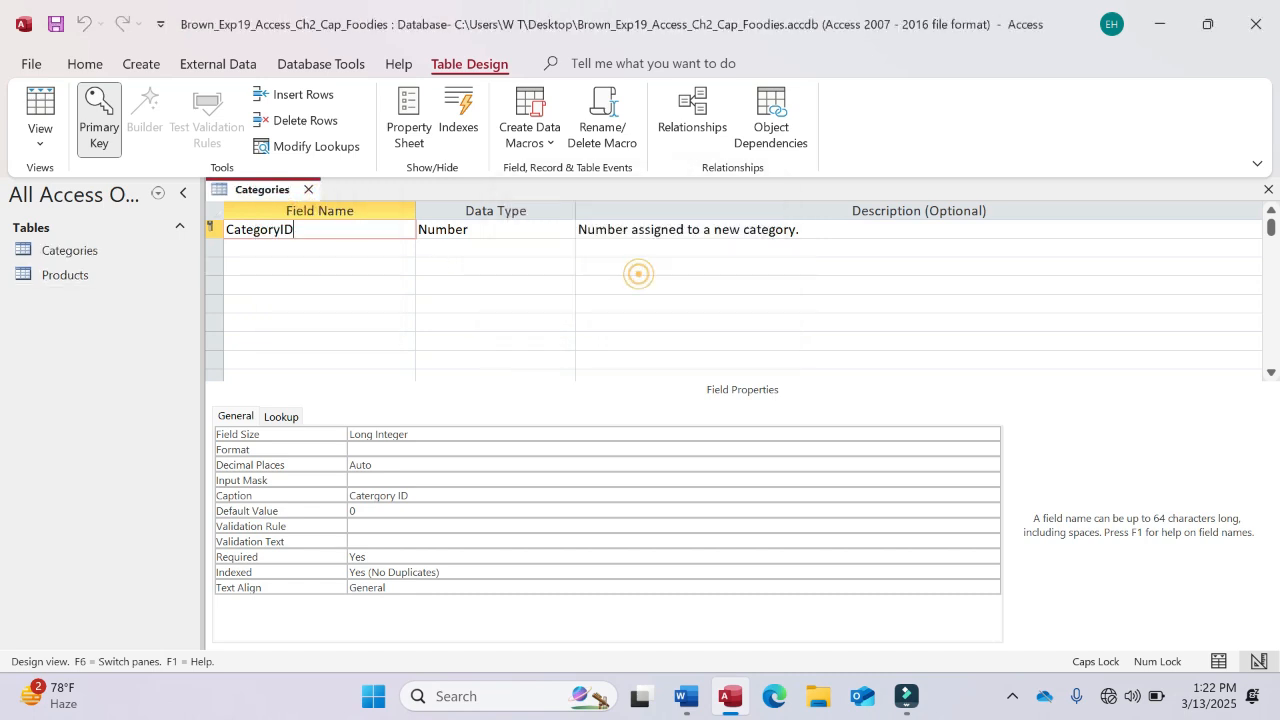
click(85, 253)
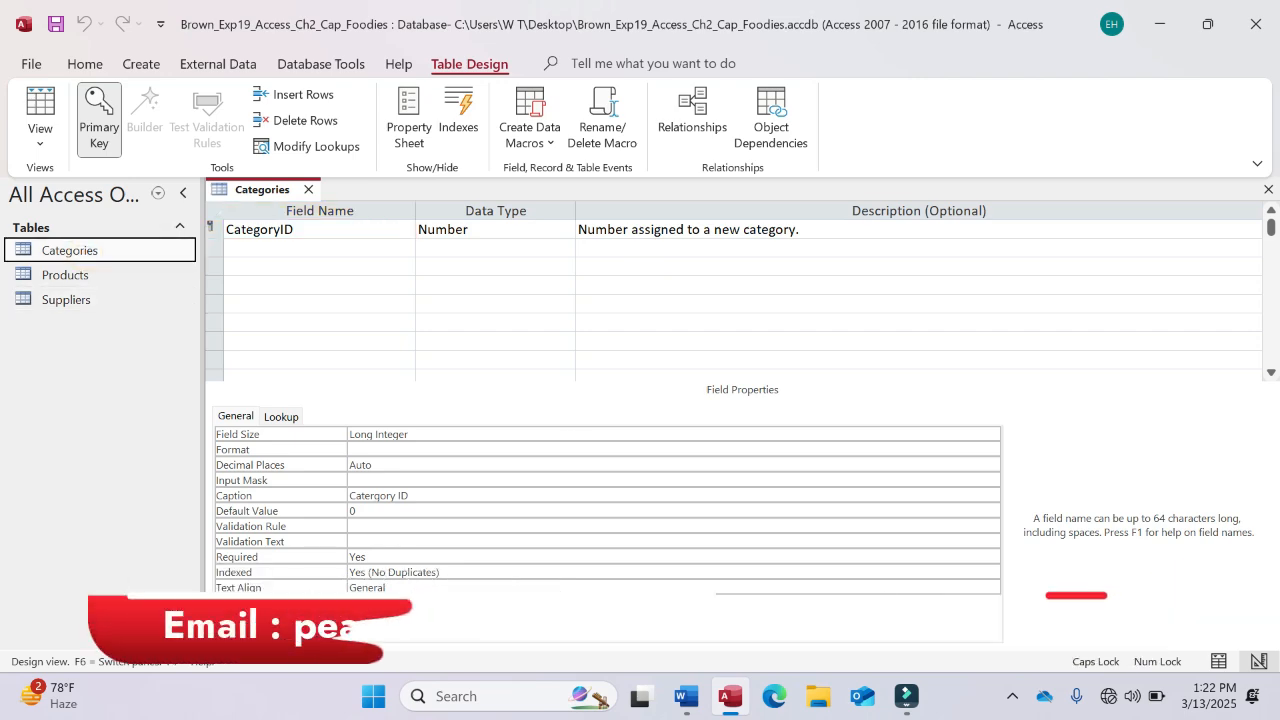
Step: Read instruction step 6 in the Word document and highlight the field name CategoryName
key(alt+Tab)
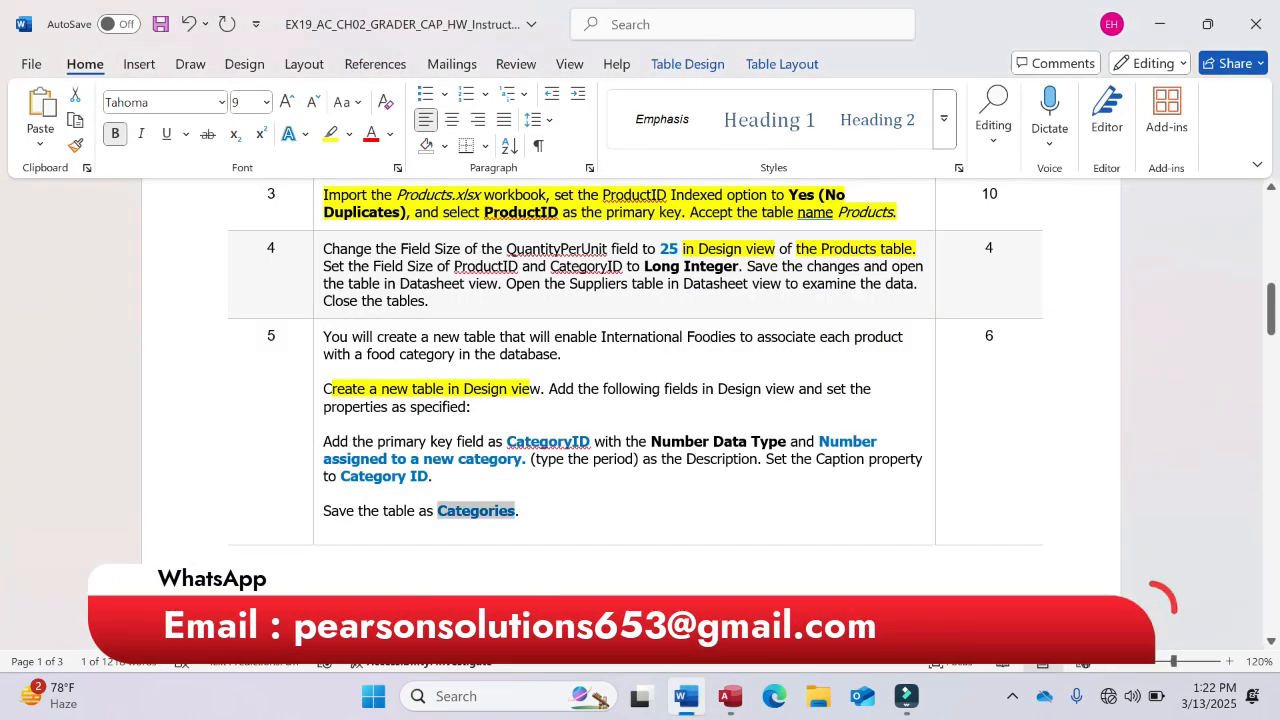
scroll(525, 563, down, 5)
scroll(525, 563, up, 2)
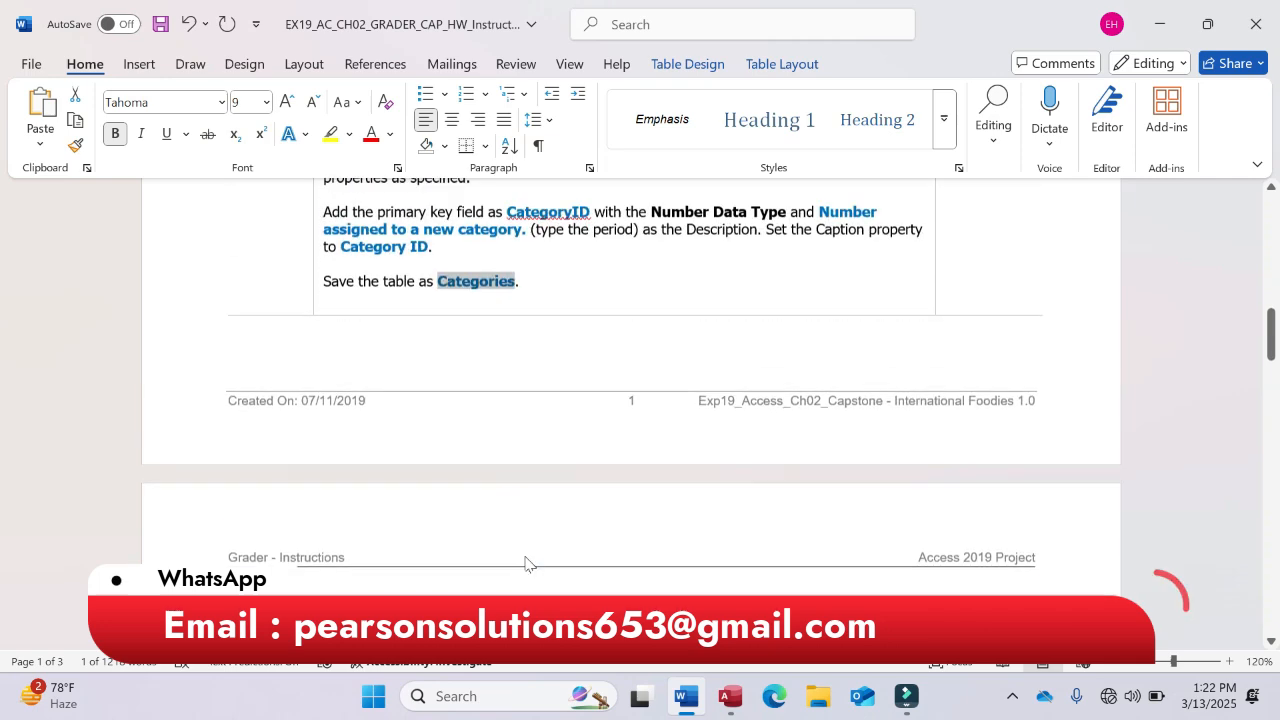
scroll(525, 563, up, 3)
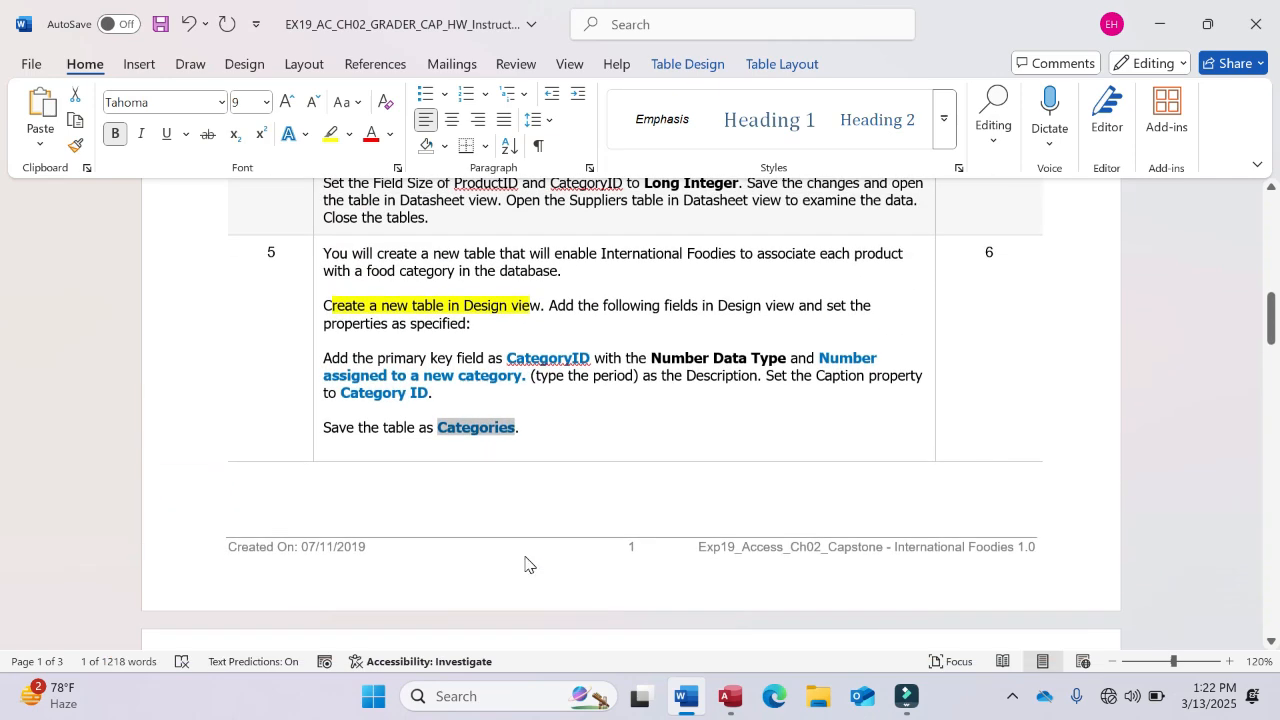
scroll(525, 563, down, 9)
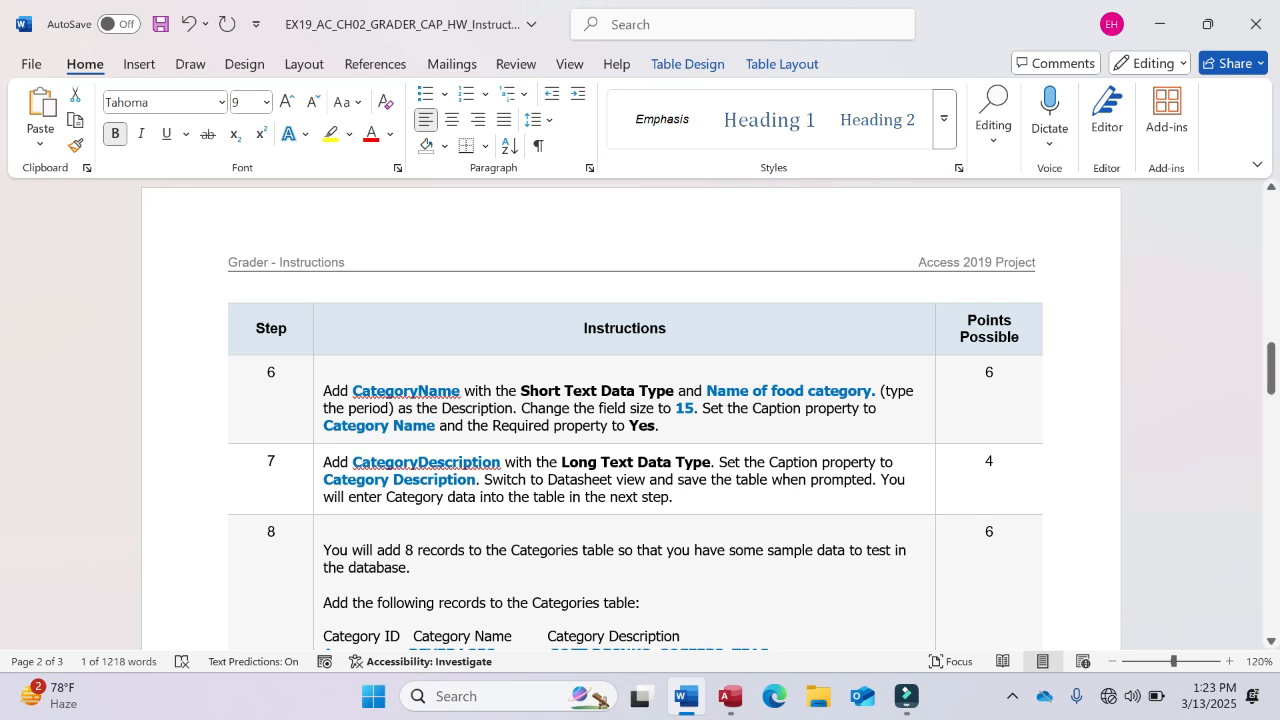
double_click(356, 390)
drag(353, 386, 457, 393)
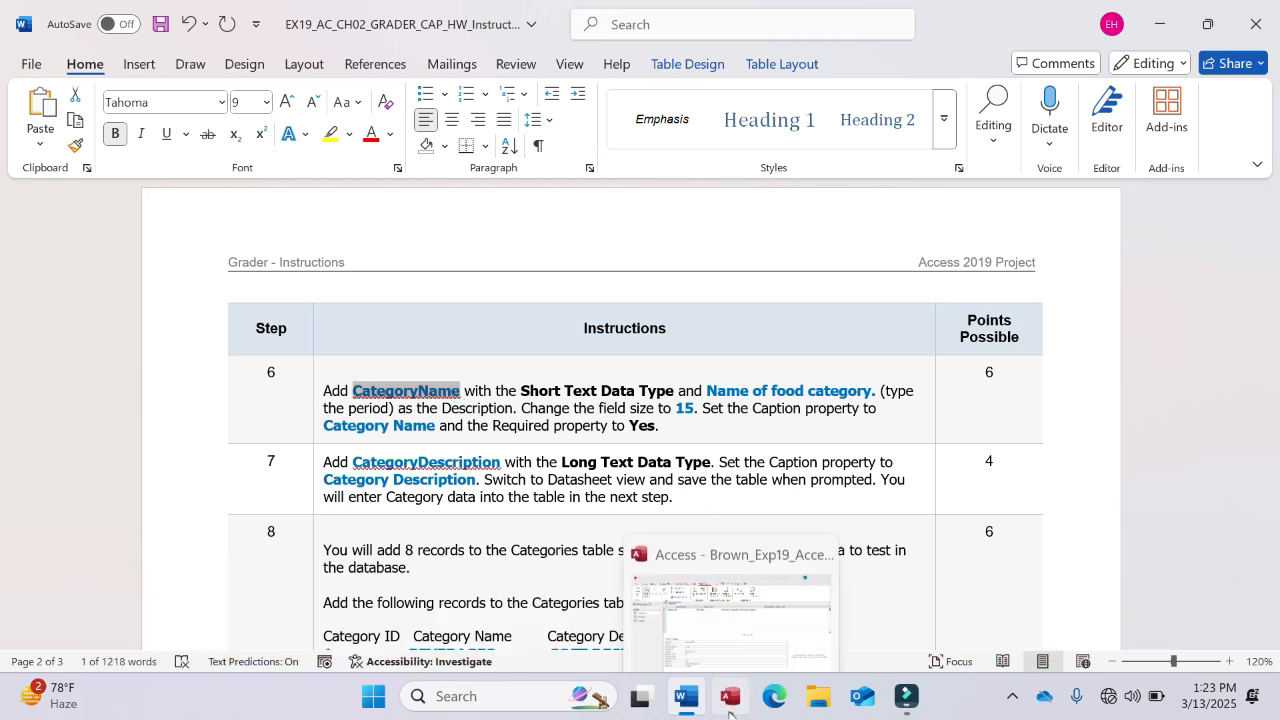
Step: Switch to Access and add a field named CategoryName below CategoryID in the Categories table
click(729, 697)
click(286, 247)
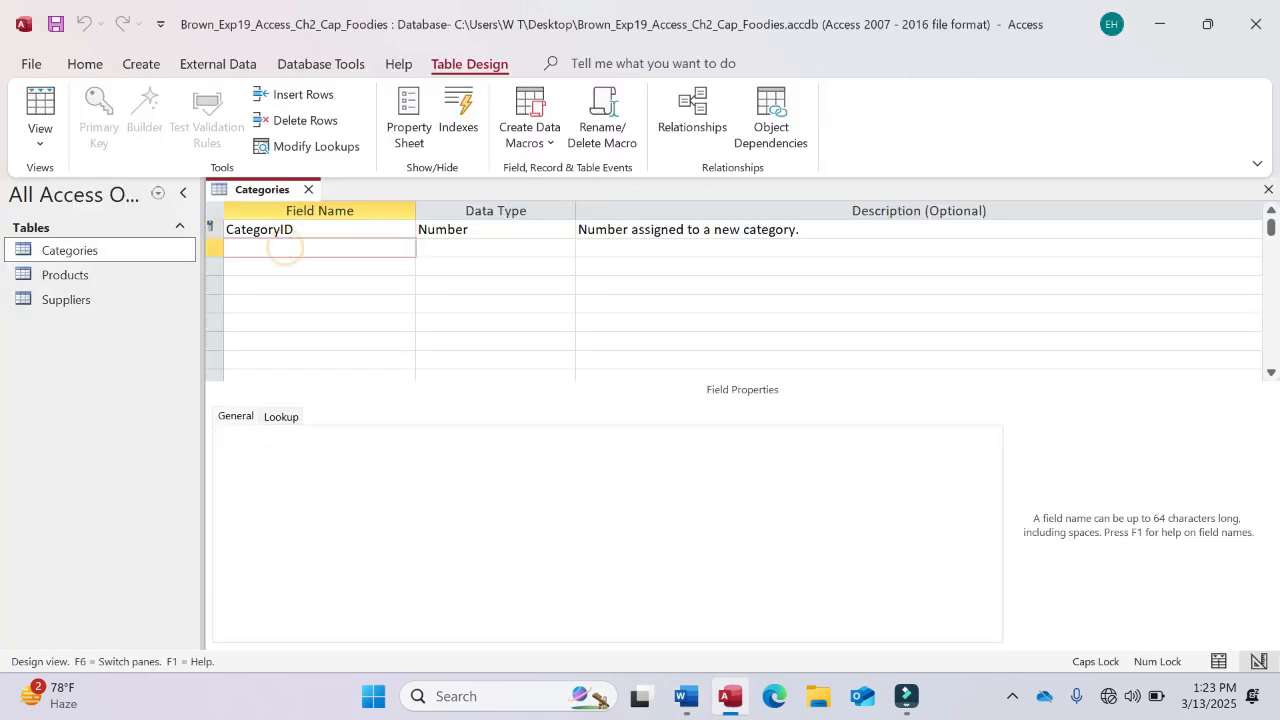
text(Category)
key(Caps_Lock)
text(Name)
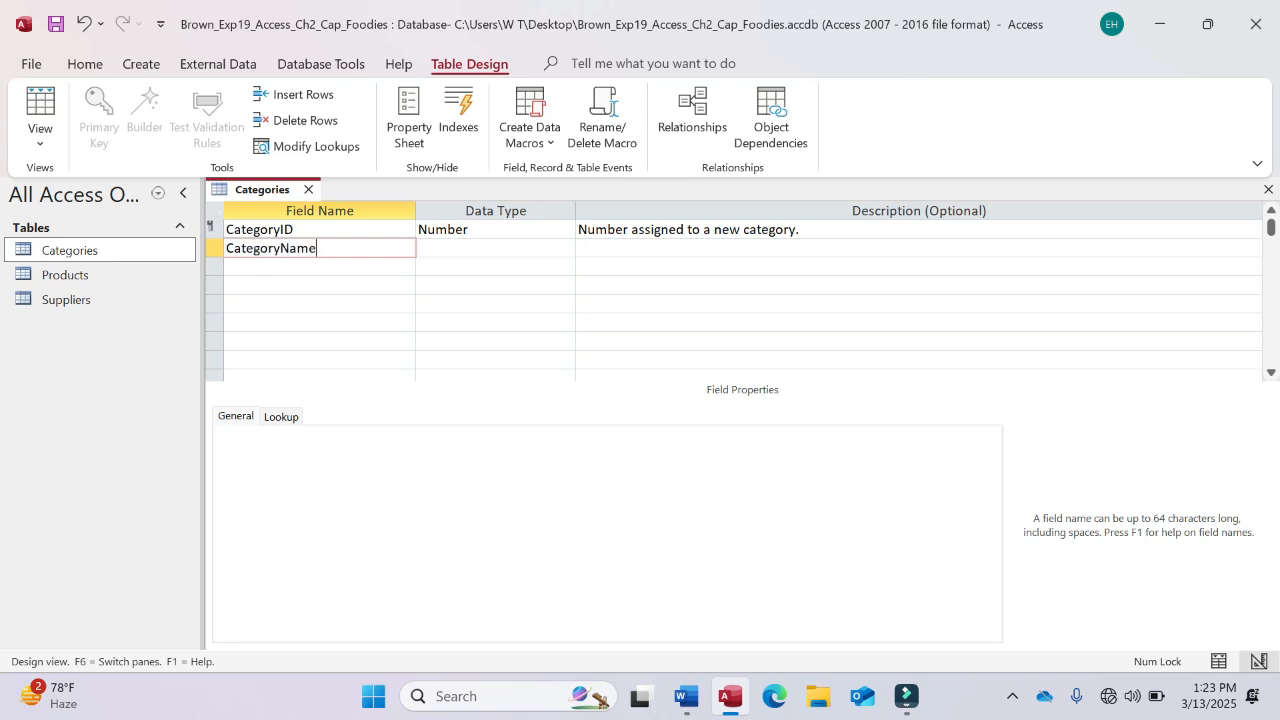
drag(234, 248, 274, 248)
click(281, 248)
click(276, 250)
drag(317, 249, 226, 248)
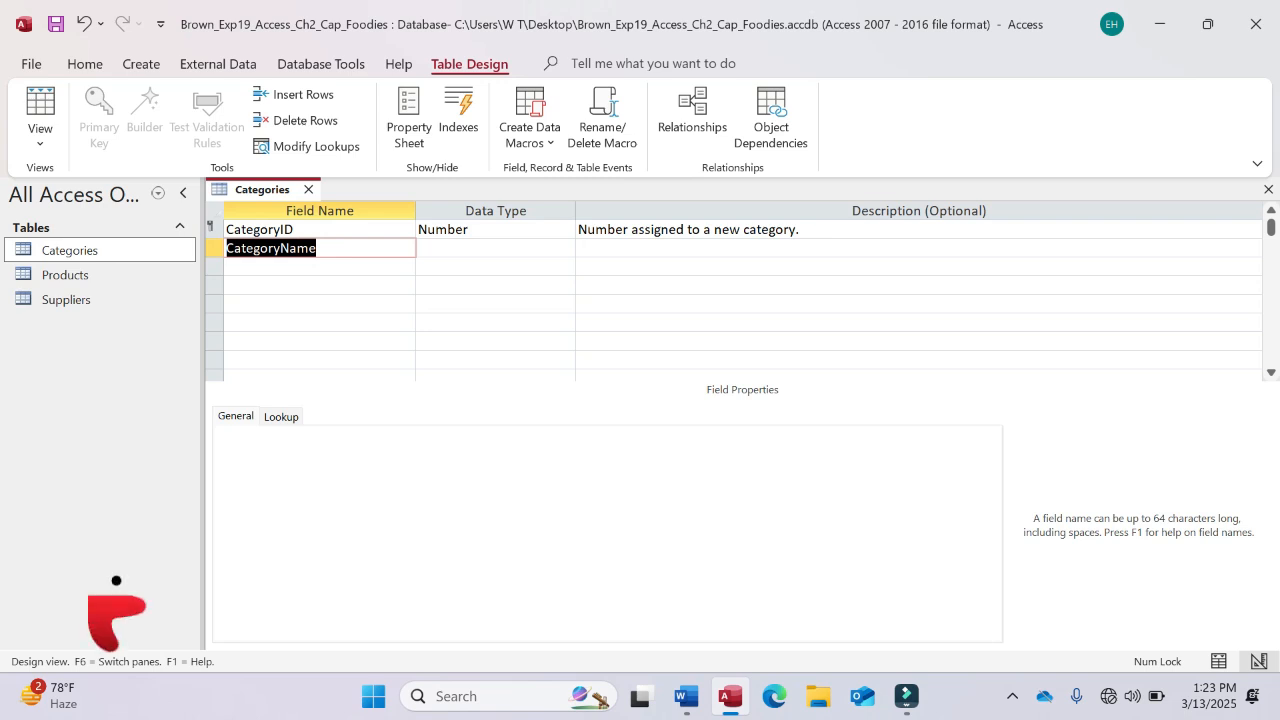
click(226, 247)
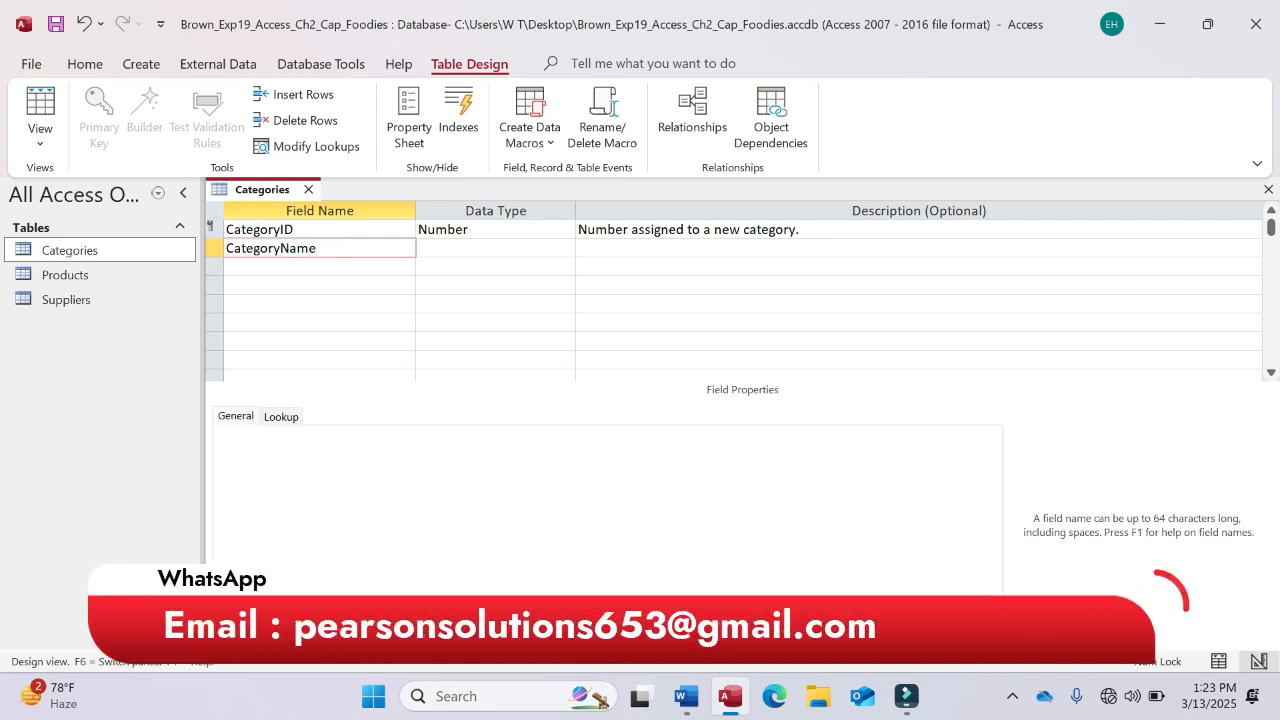
Step: Set the data type of the CategoryName field to Short Text
click(447, 248)
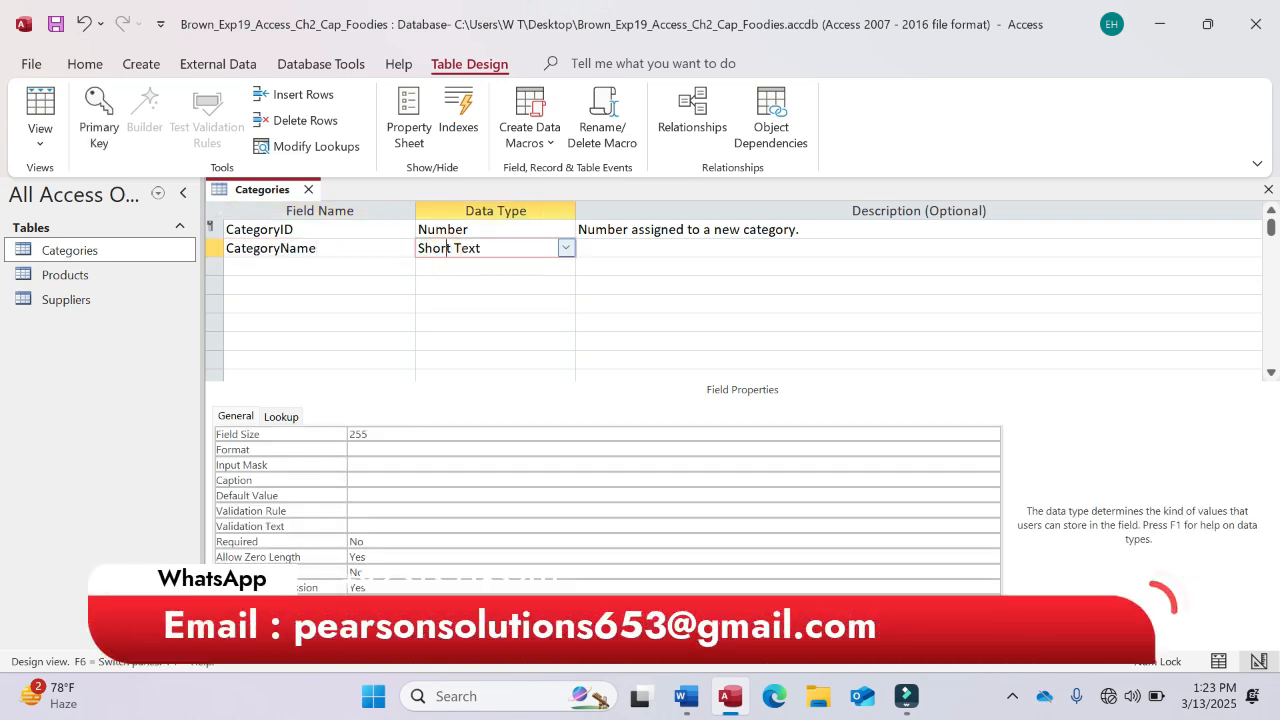
click(565, 248)
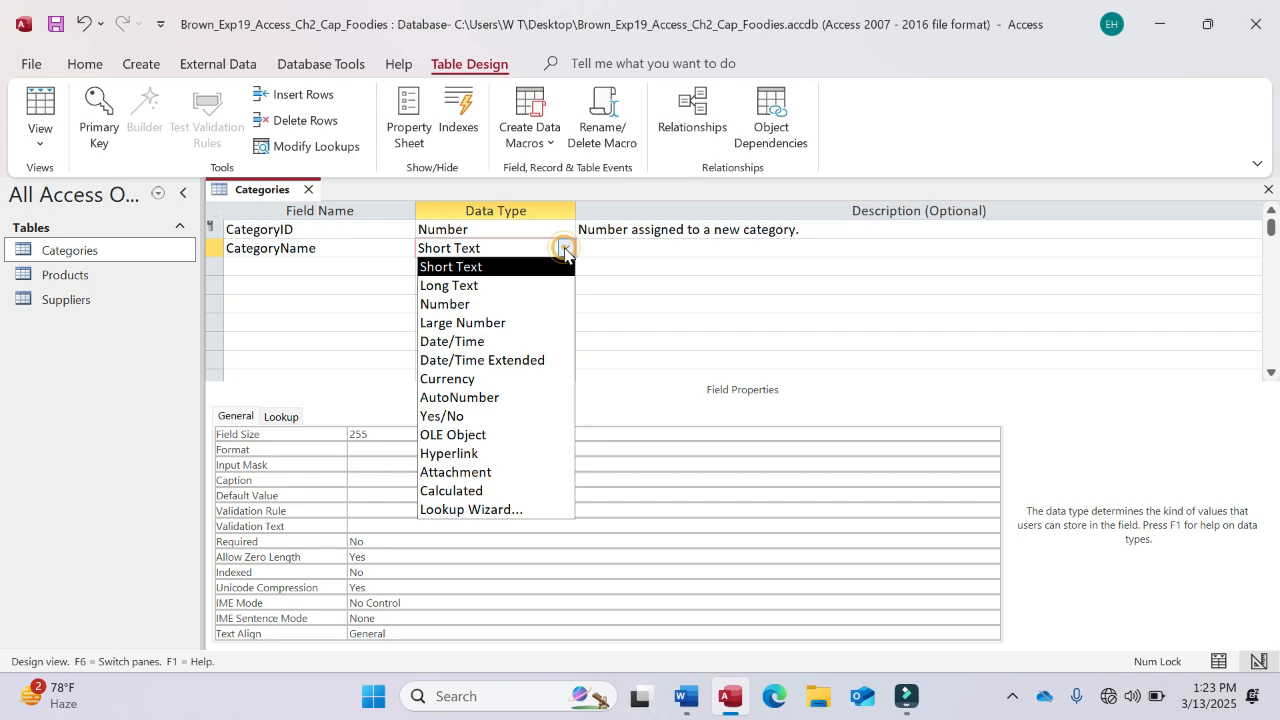
click(566, 249)
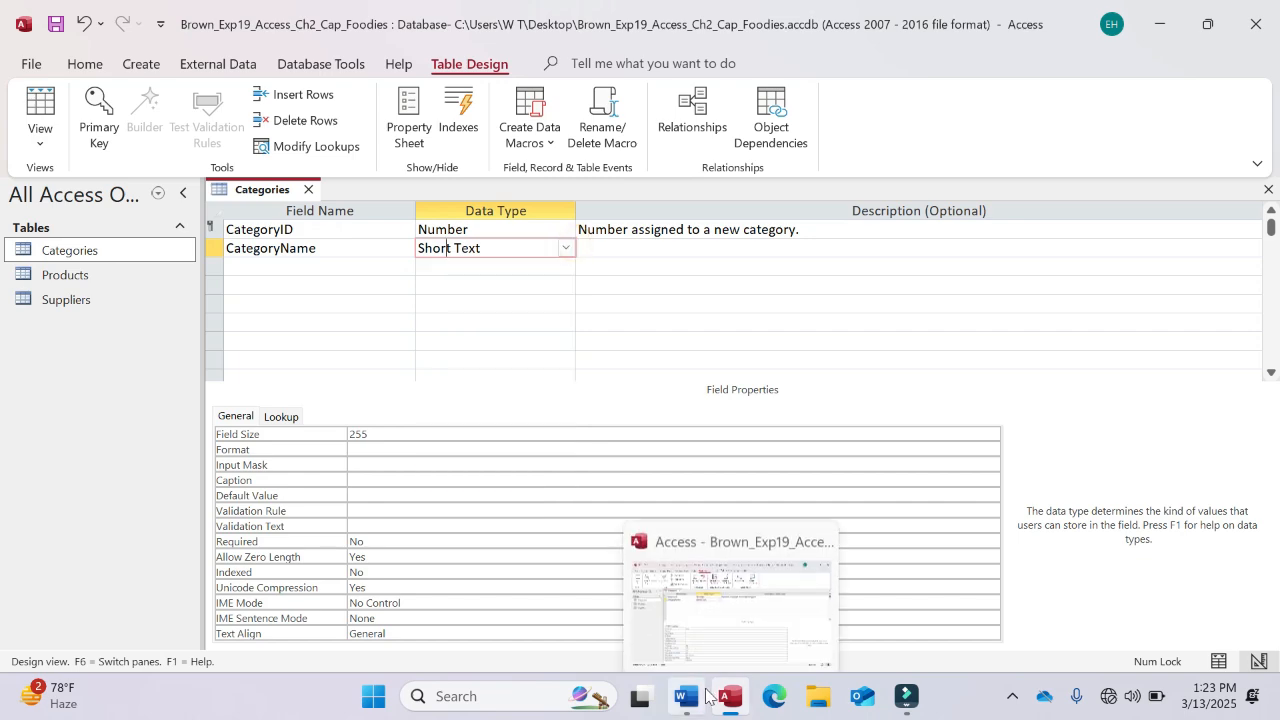
Step: Look up the description in the Word instructions, and enter "Name of food category." as the CategoryName description in Access
click(686, 696)
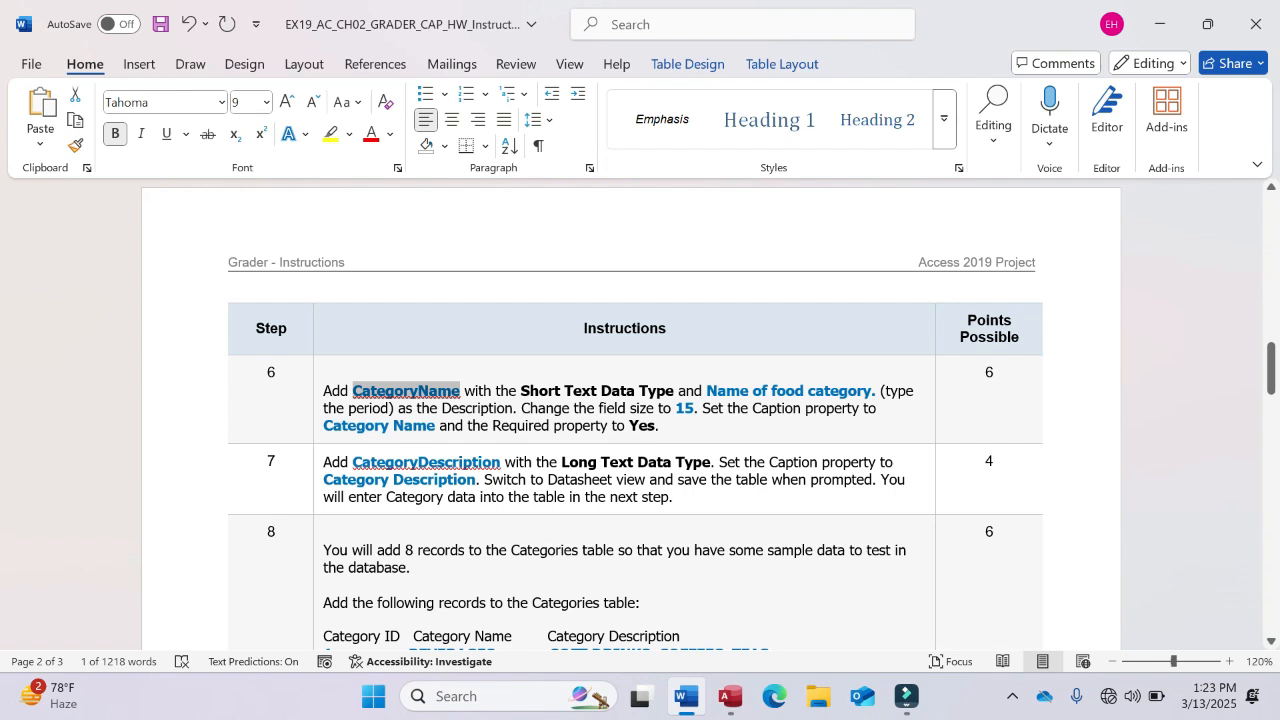
drag(707, 389, 879, 391)
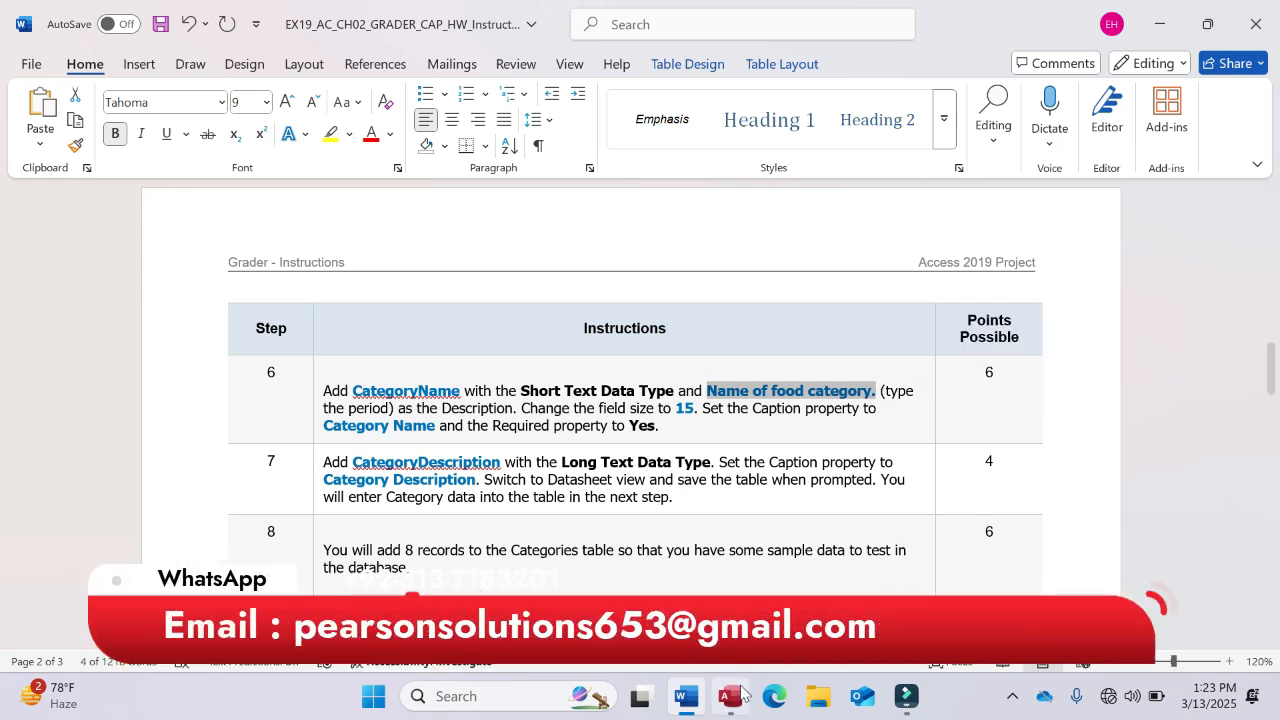
key(alt+Tab)
click(610, 248)
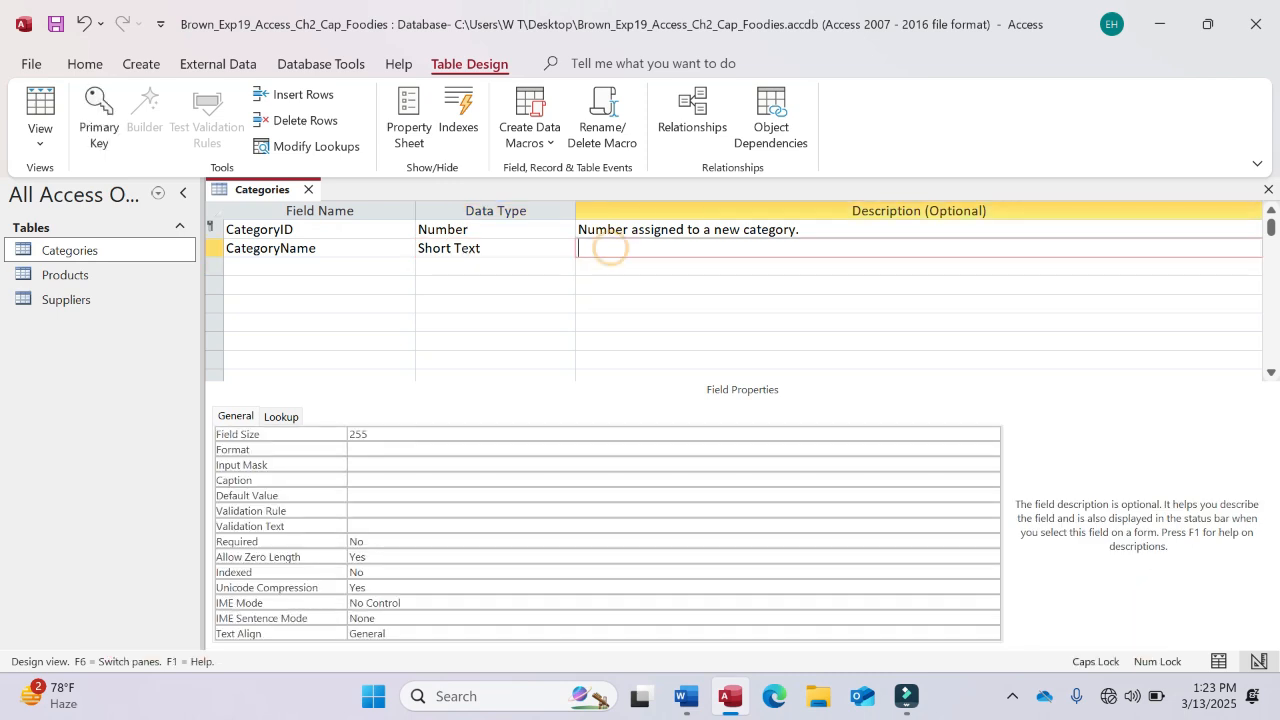
text(Name of)
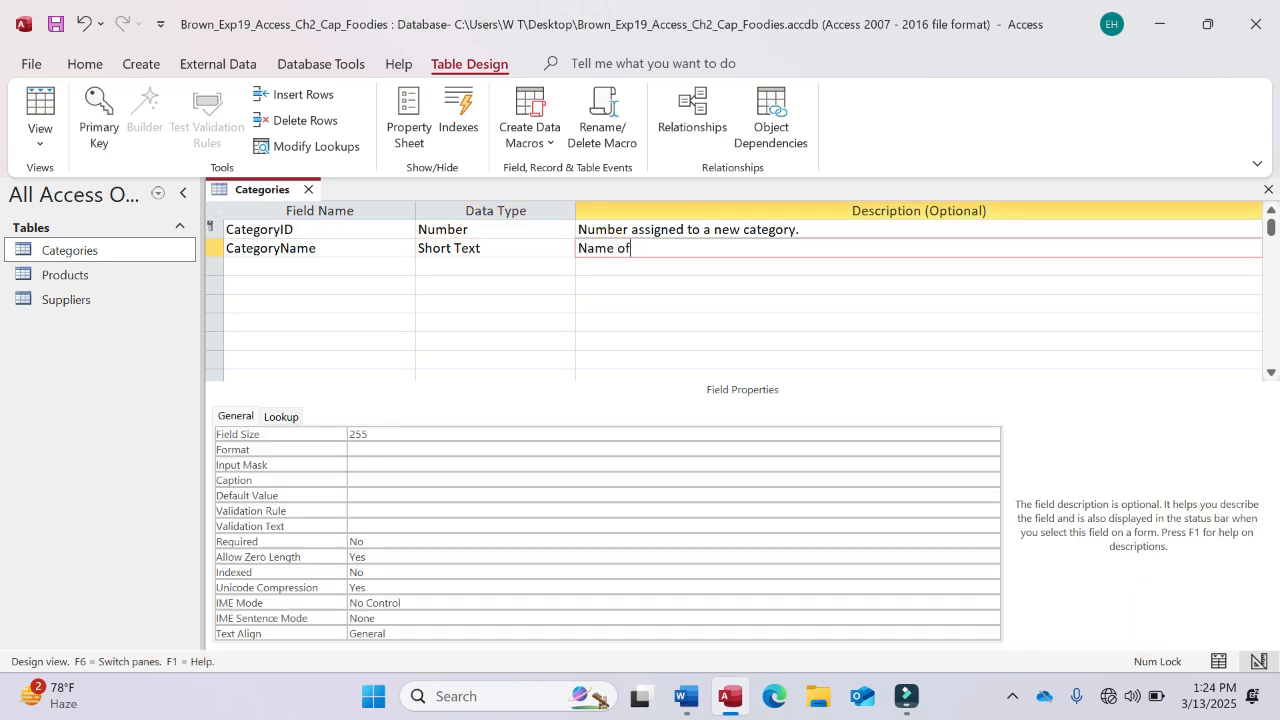
key(BackSpace)
key(BackSpace)
text(of food category)
click(578, 250)
key(F2)
key(Return)
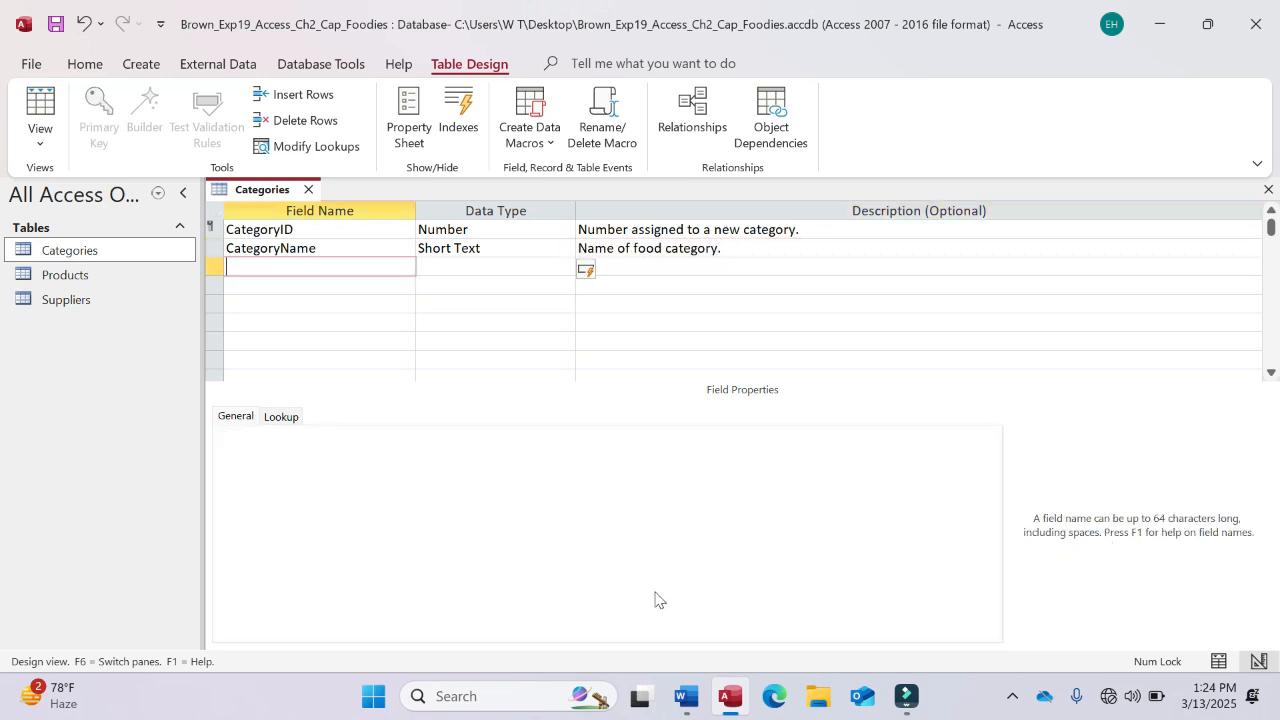
Step: Copy the caption text "Category Name" from the Word instructions, and return to the Categories table in Access
click(683, 704)
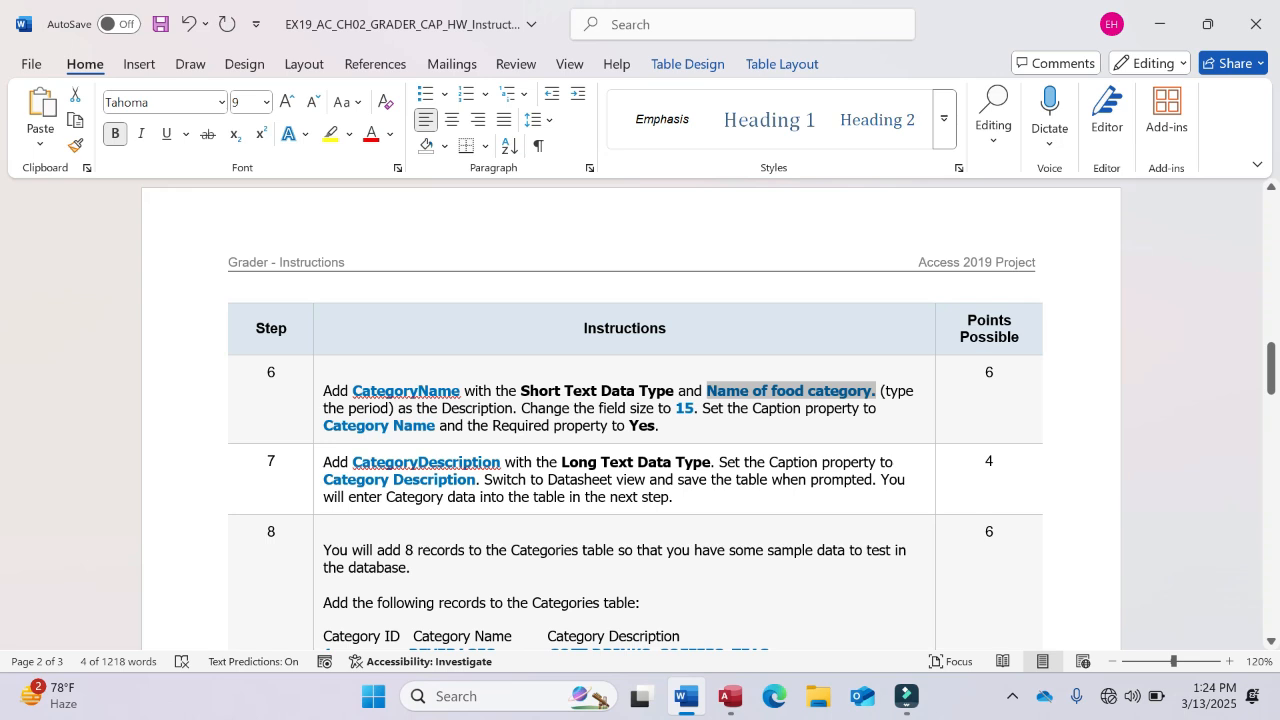
drag(323, 425, 438, 426)
key(ctrl+c)
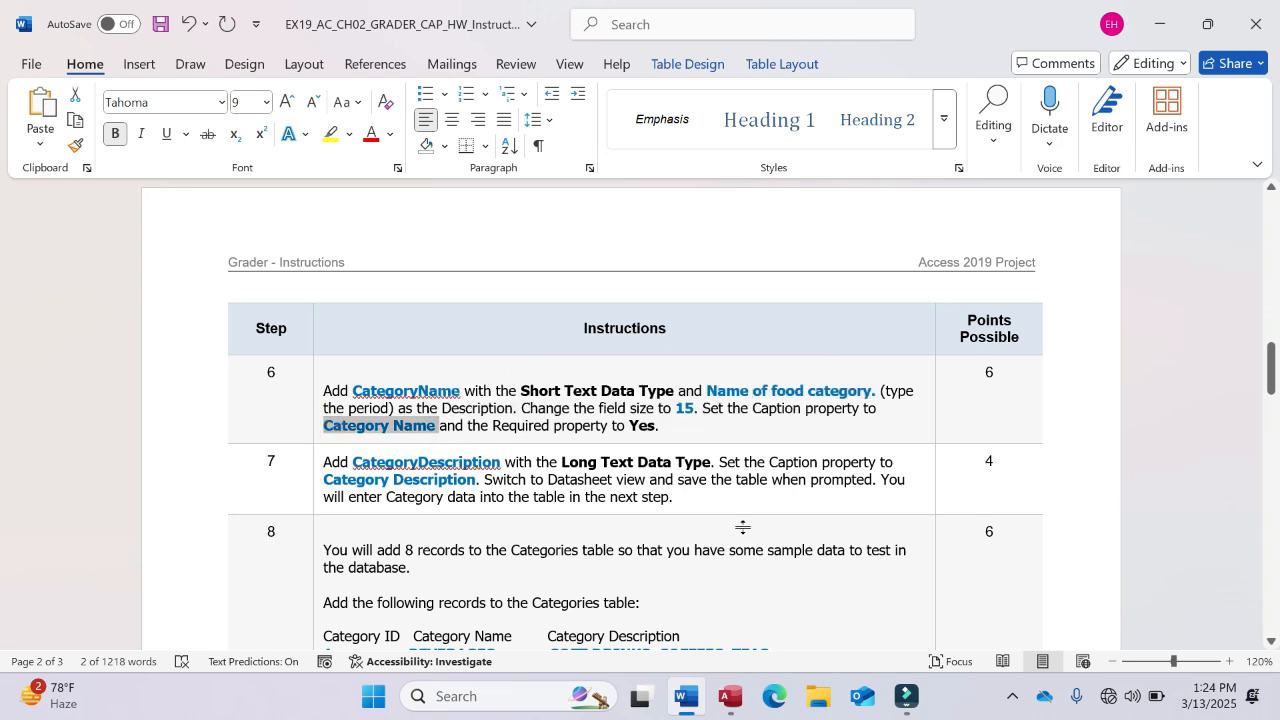
click(730, 697)
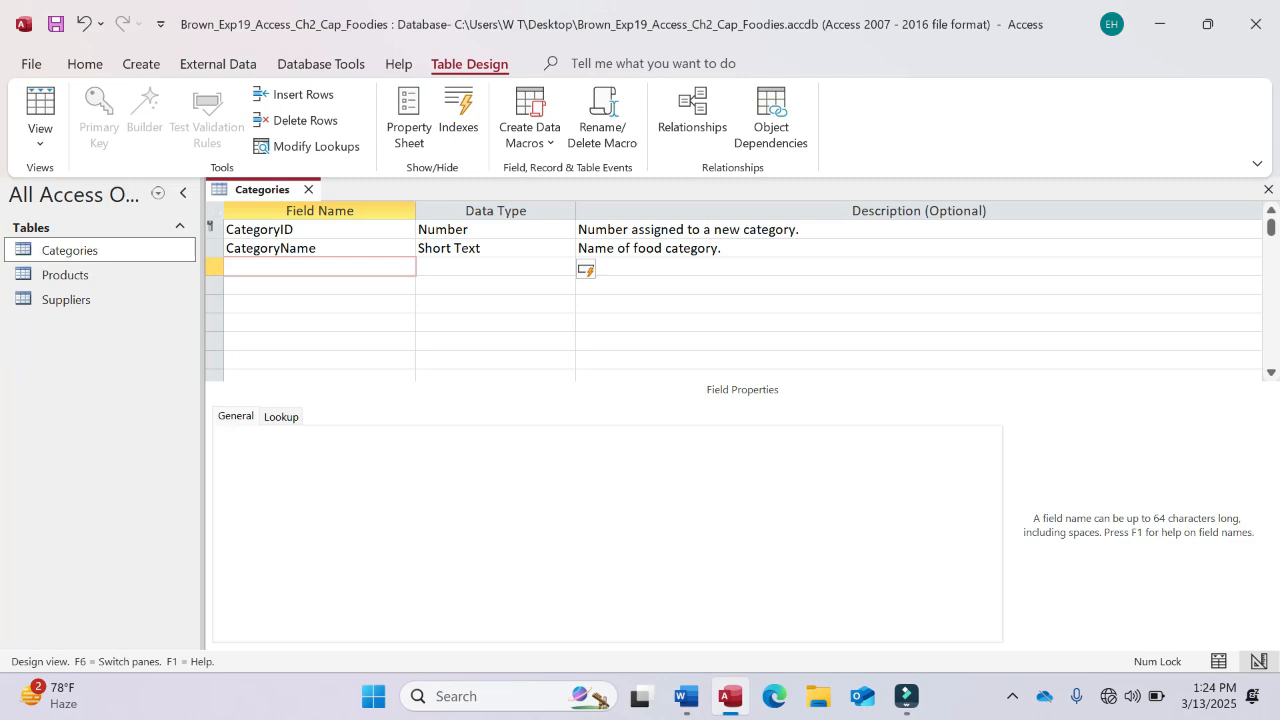
Step: Set the field size of the CategoryName field to 15
click(309, 248)
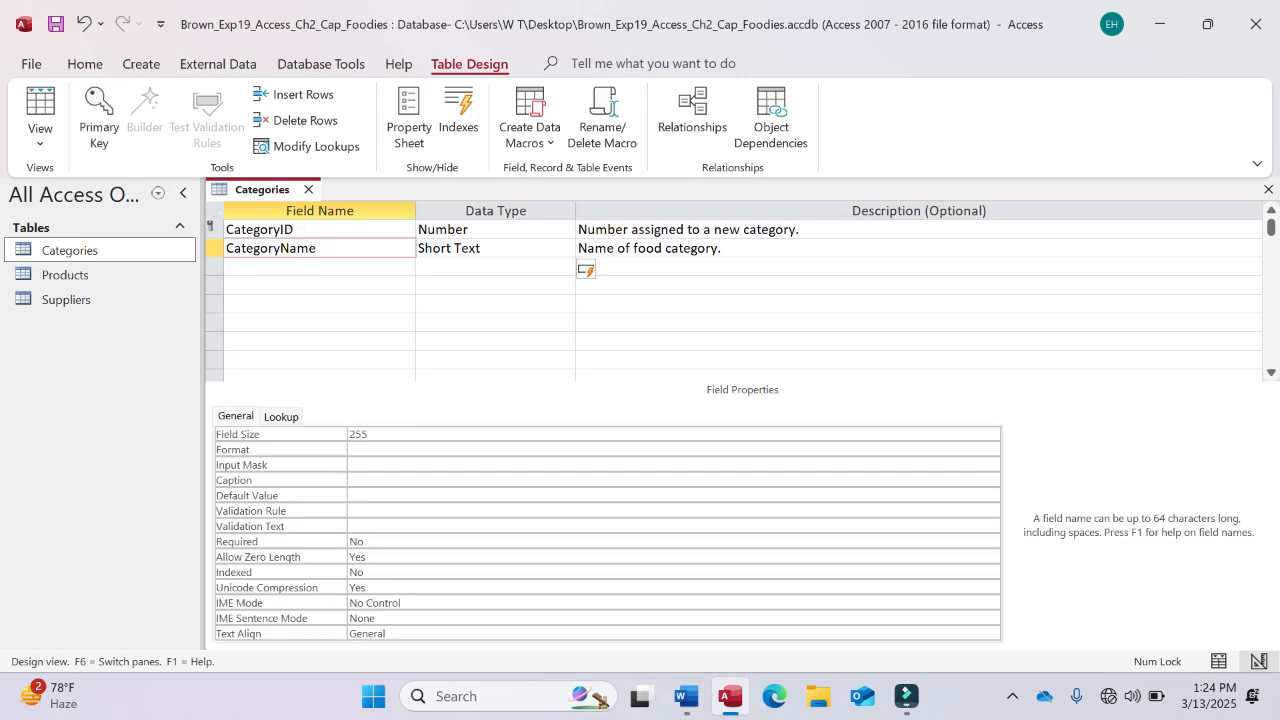
click(378, 449)
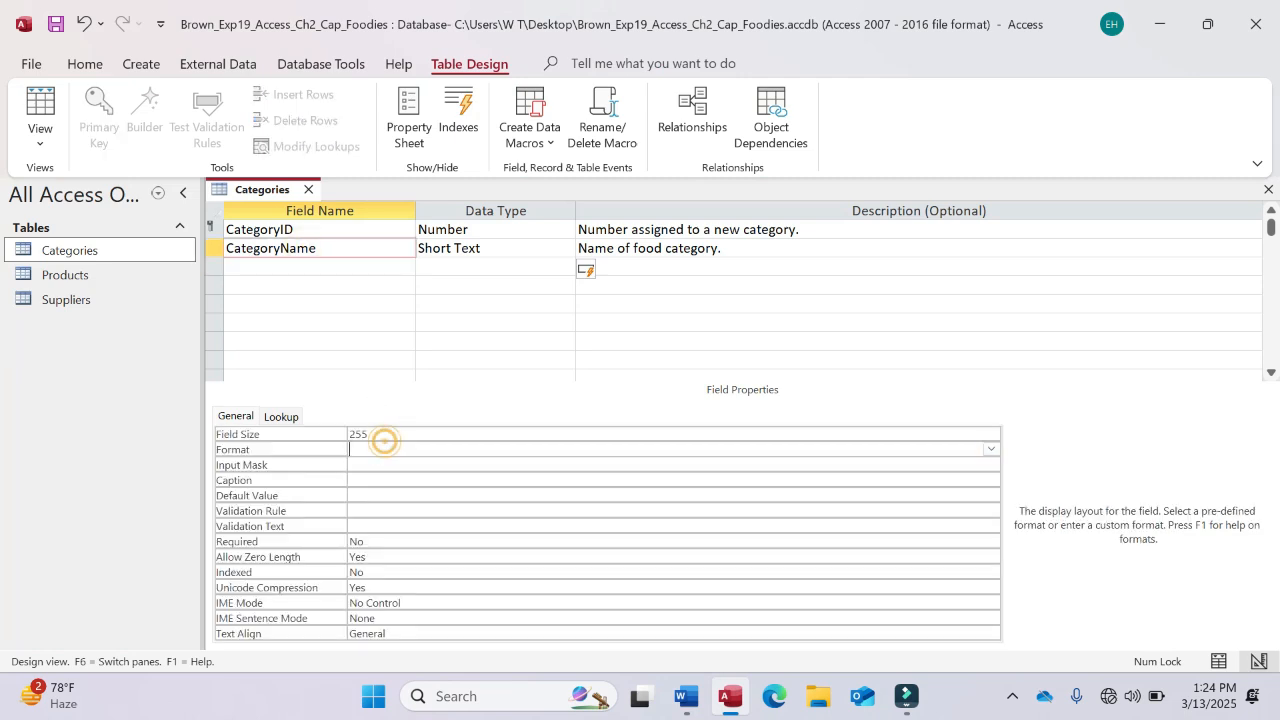
double_click(385, 434)
text(2)
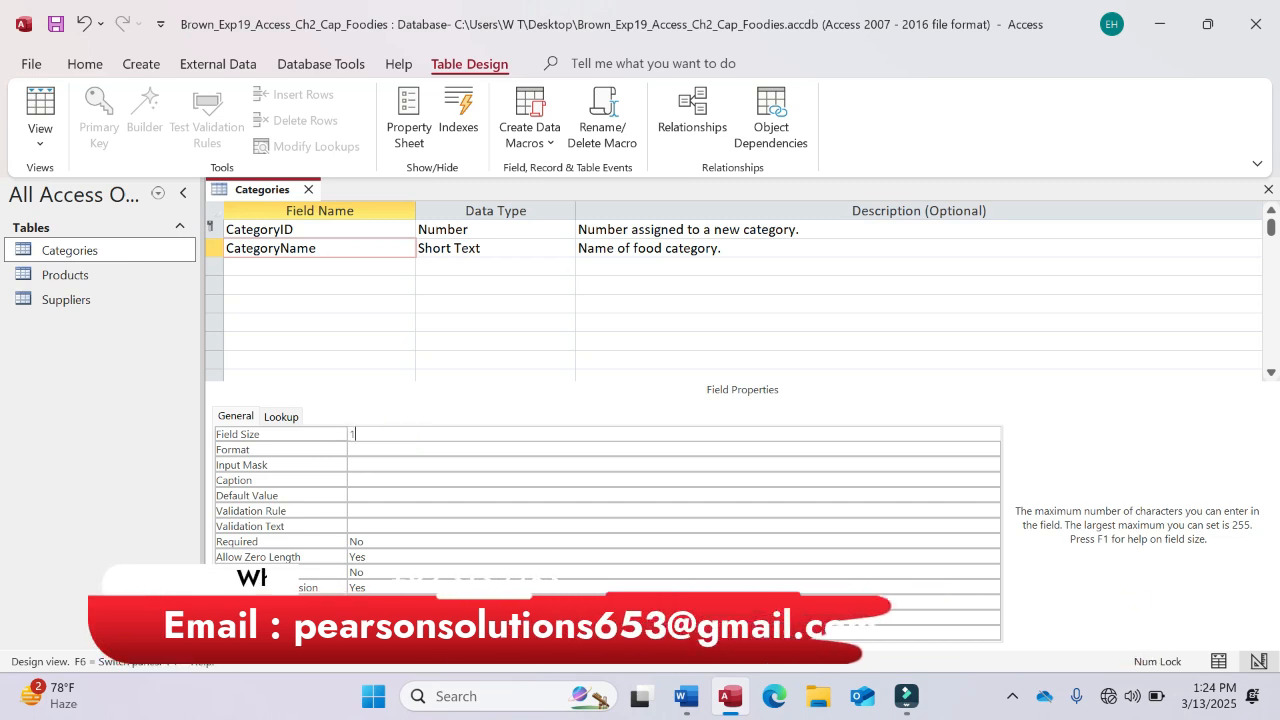
text(5)
key(Return)
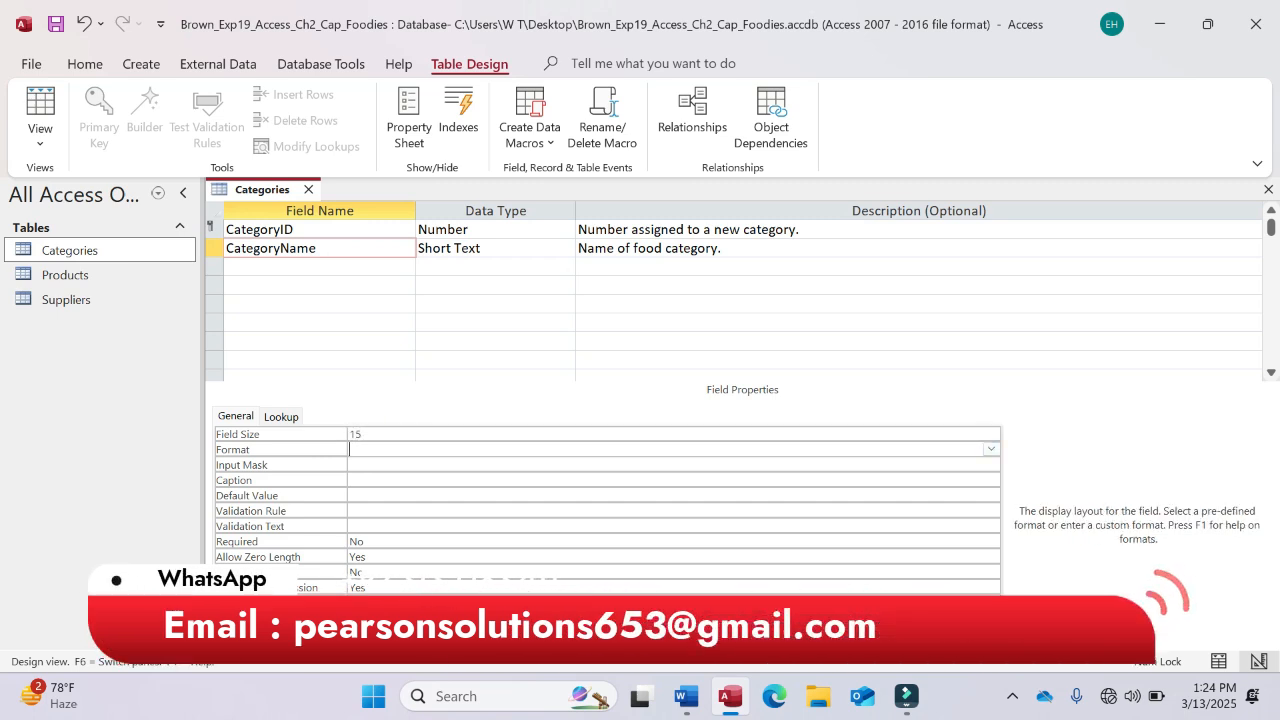
Step: Paste "Category Name" as the caption of the CategoryName field, and set its Required property to Yes
click(378, 480)
key(ctrl+v)
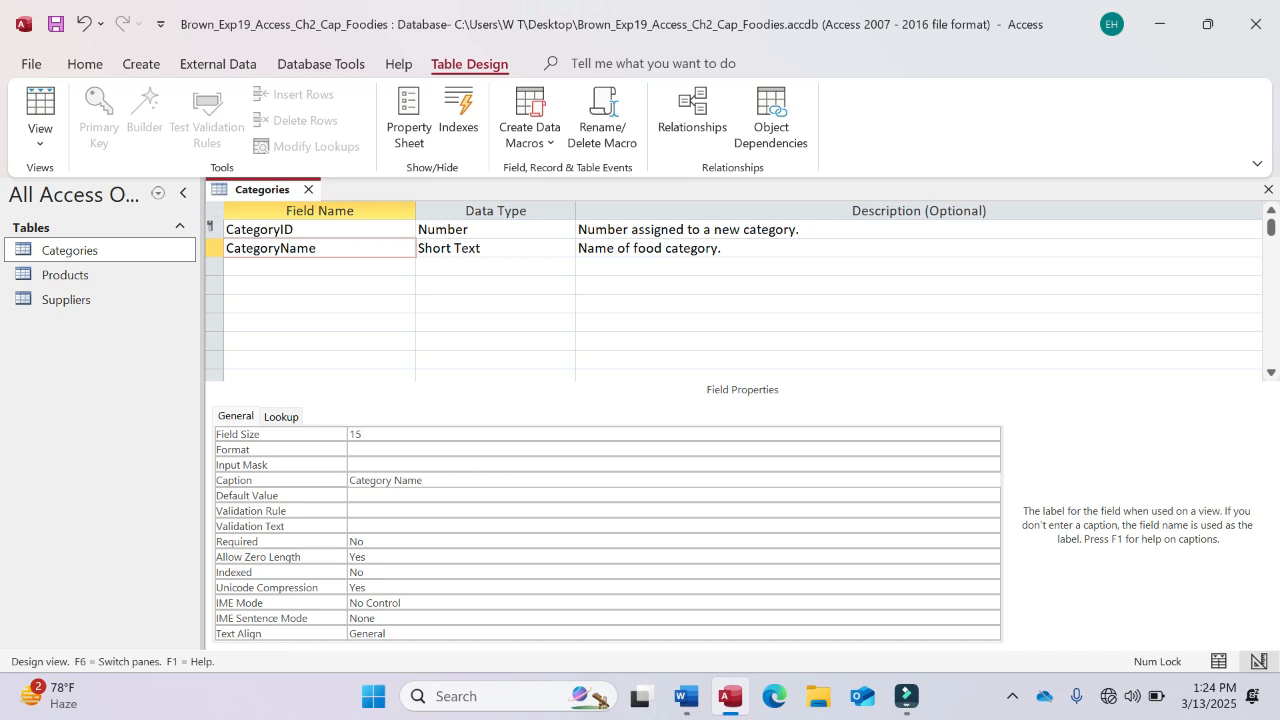
click(988, 541)
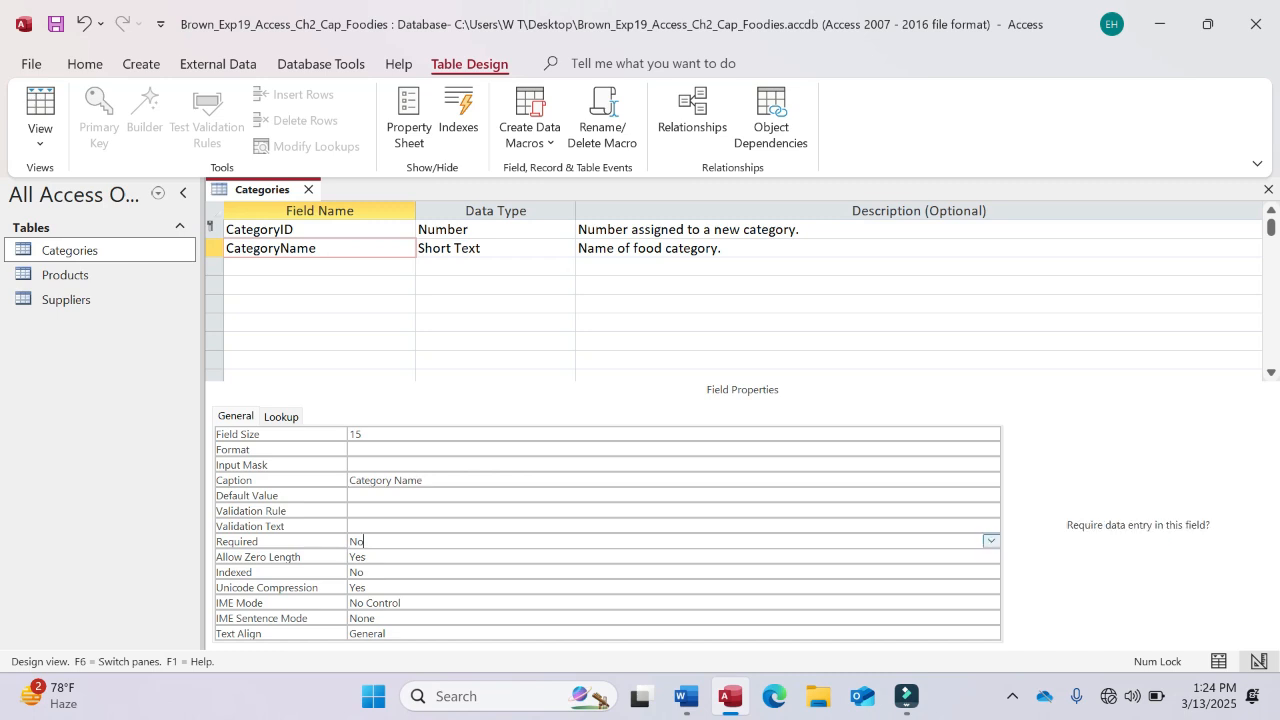
click(991, 542)
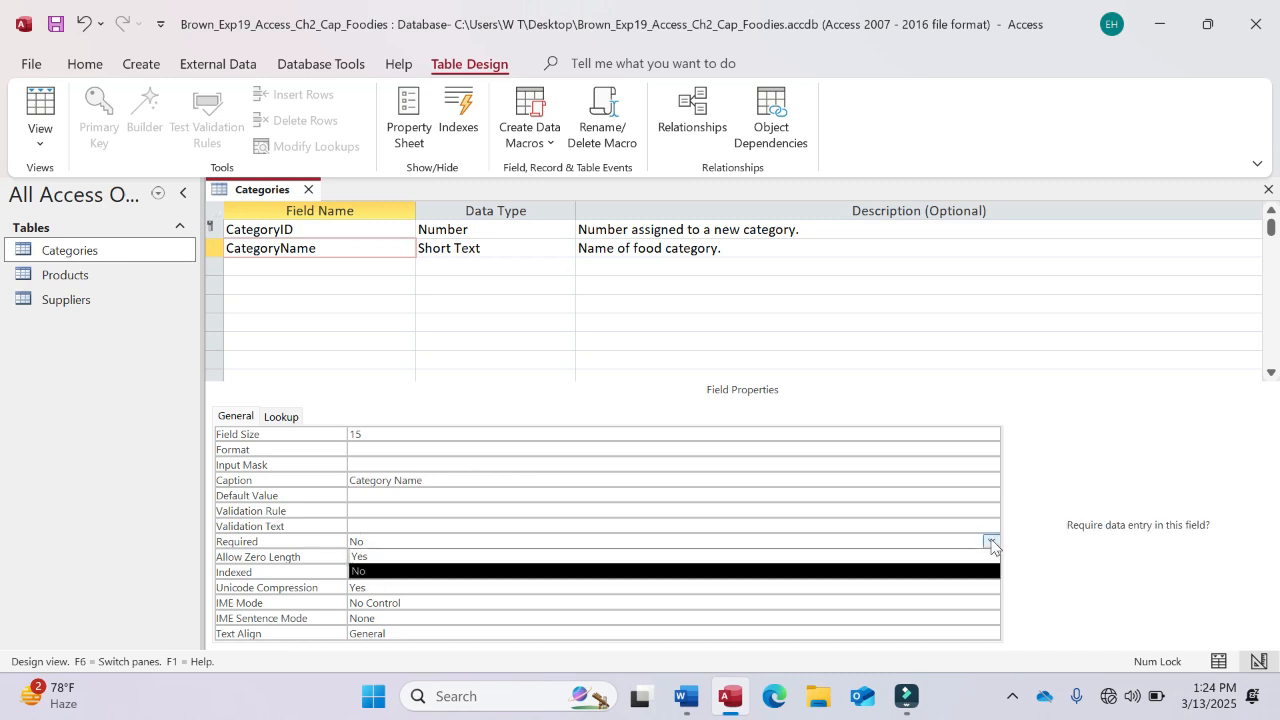
click(781, 558)
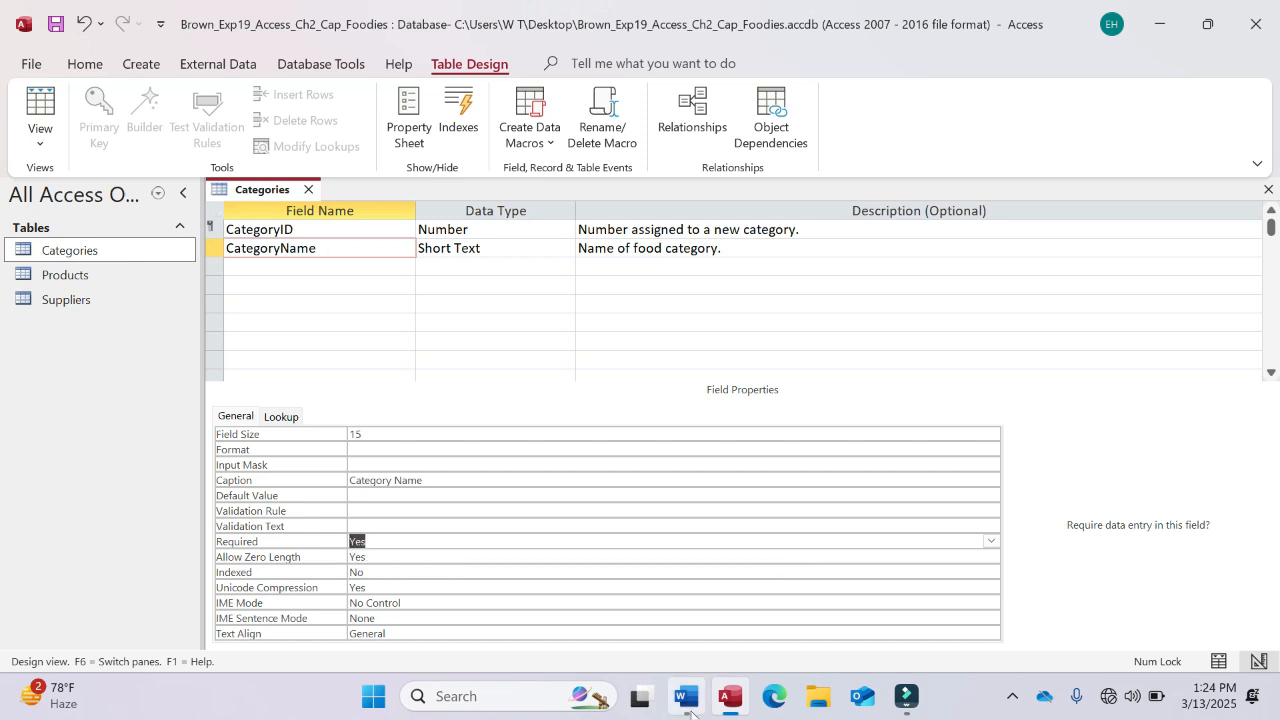
Step: Copy the field name CategoryDescription from step 7 of the Word instructions, and add it below CategoryName in the Access table
click(686, 696)
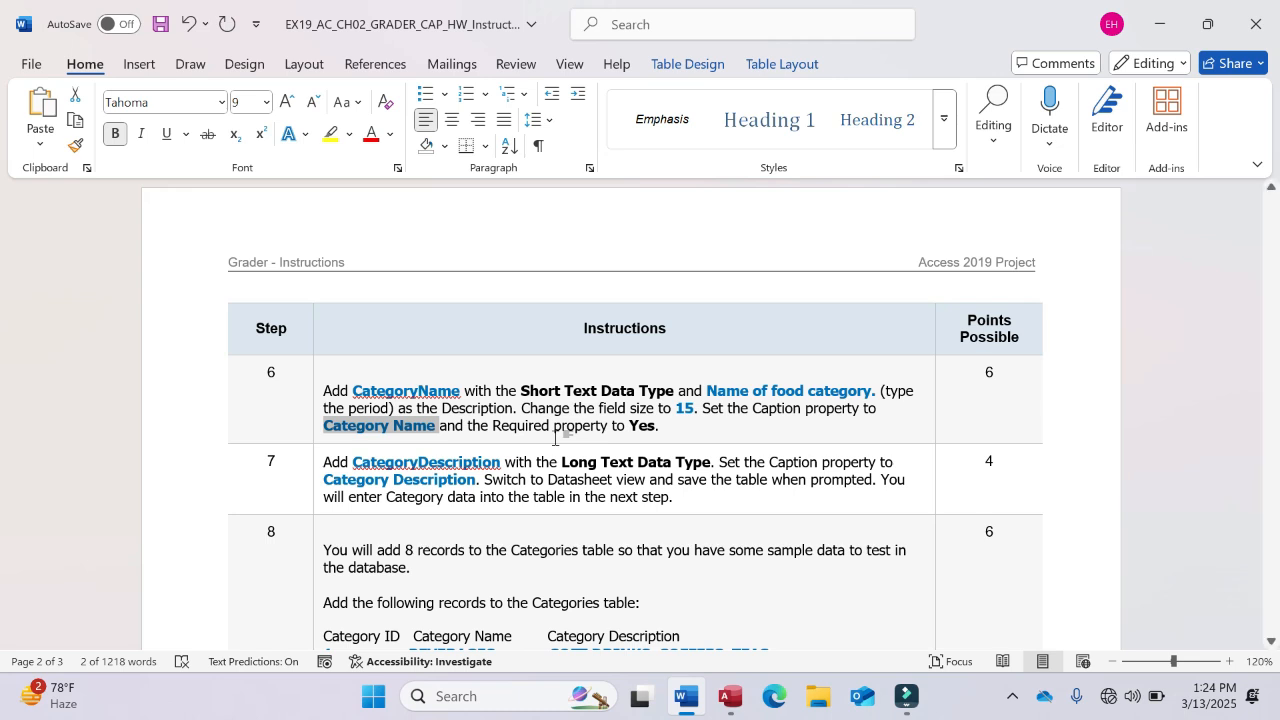
scroll(555, 437, down, 2)
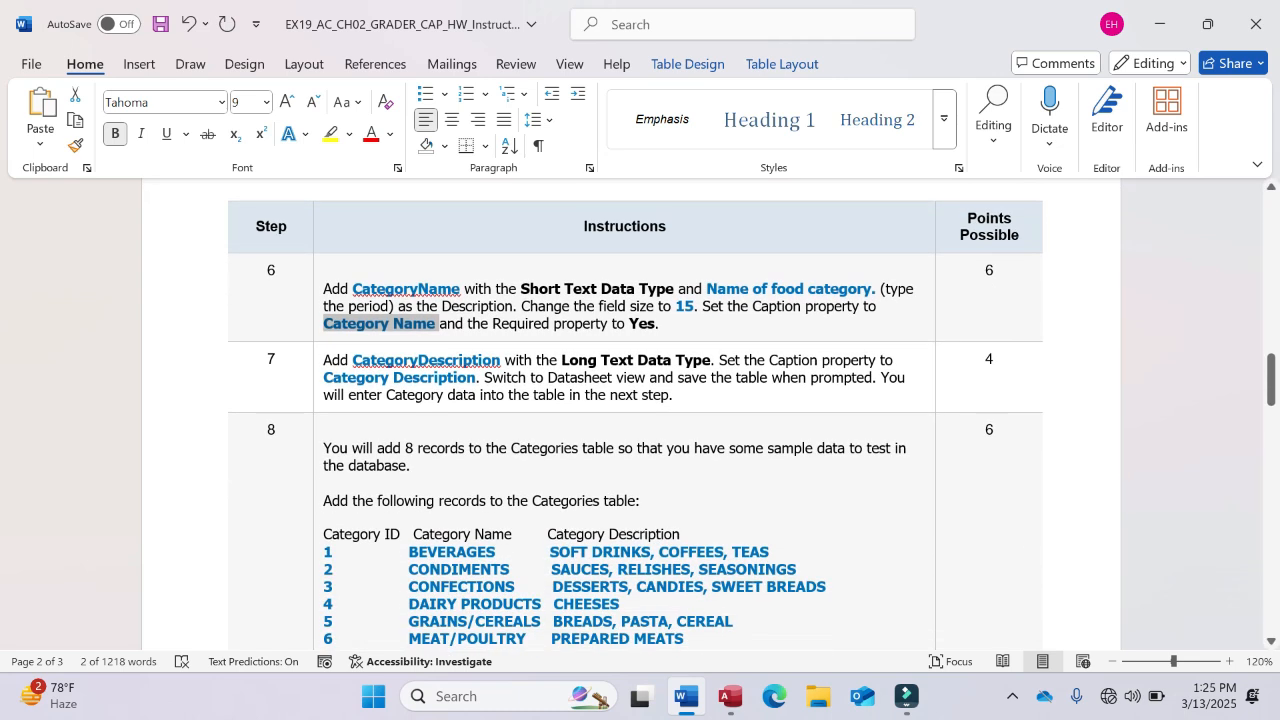
drag(352, 360, 498, 365)
key(ctrl+c)
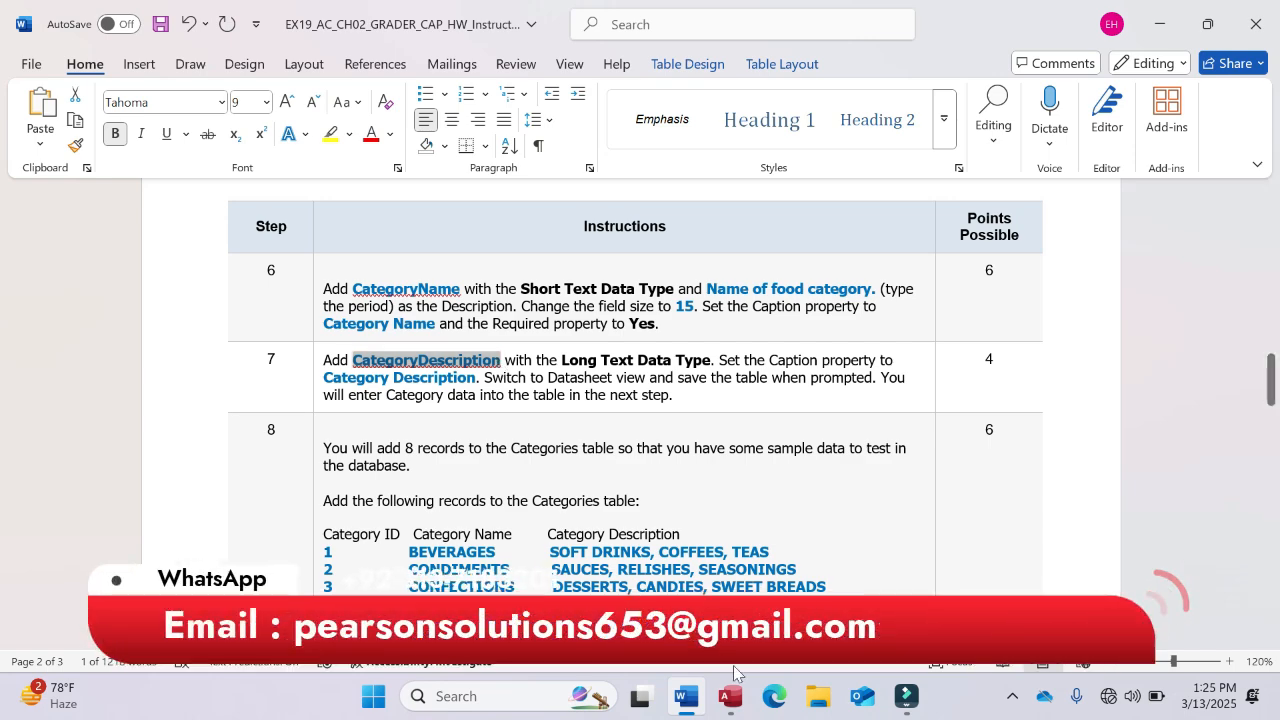
click(731, 696)
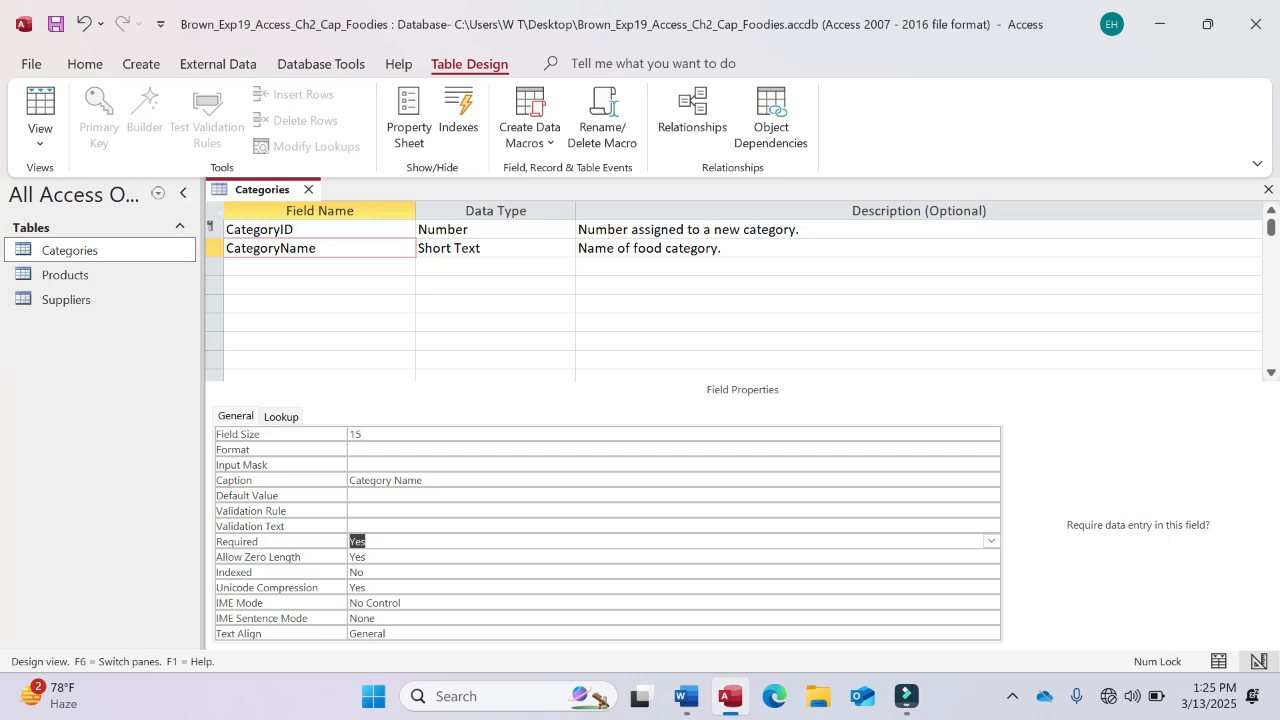
click(269, 265)
key(ctrl+v)
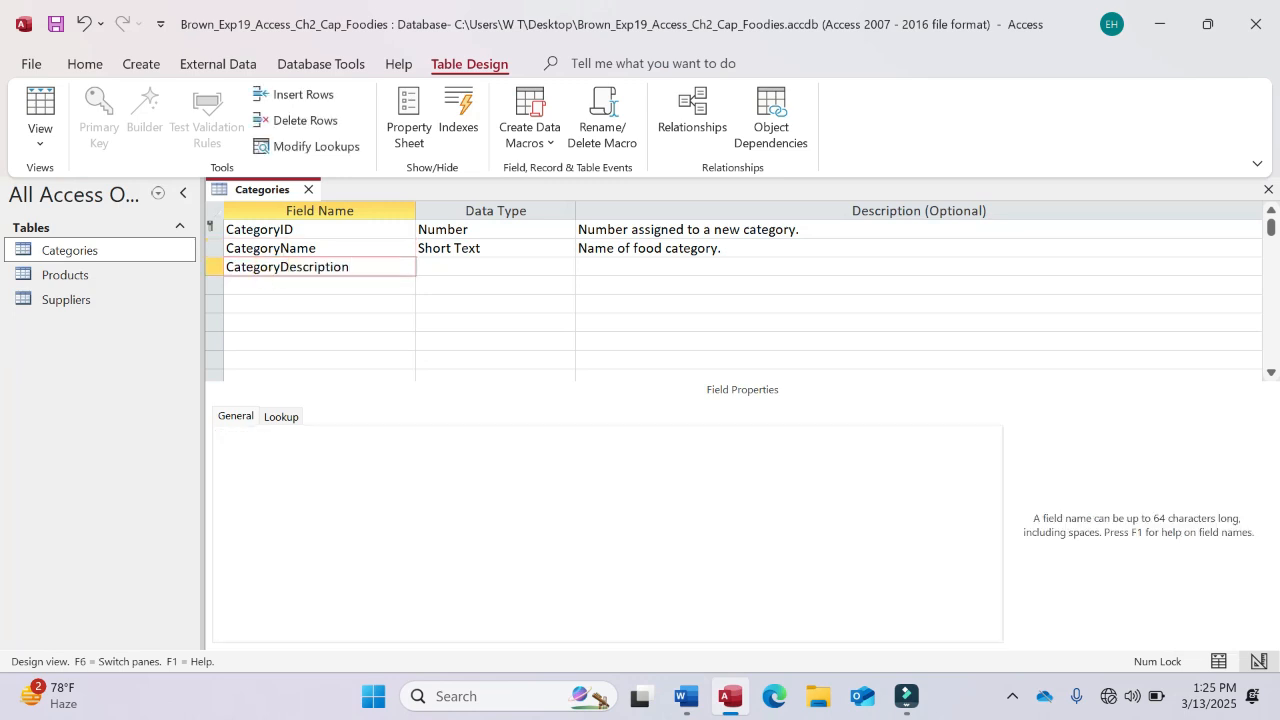
Step: Set the data type of the CategoryDescription field to Long Text
click(514, 264)
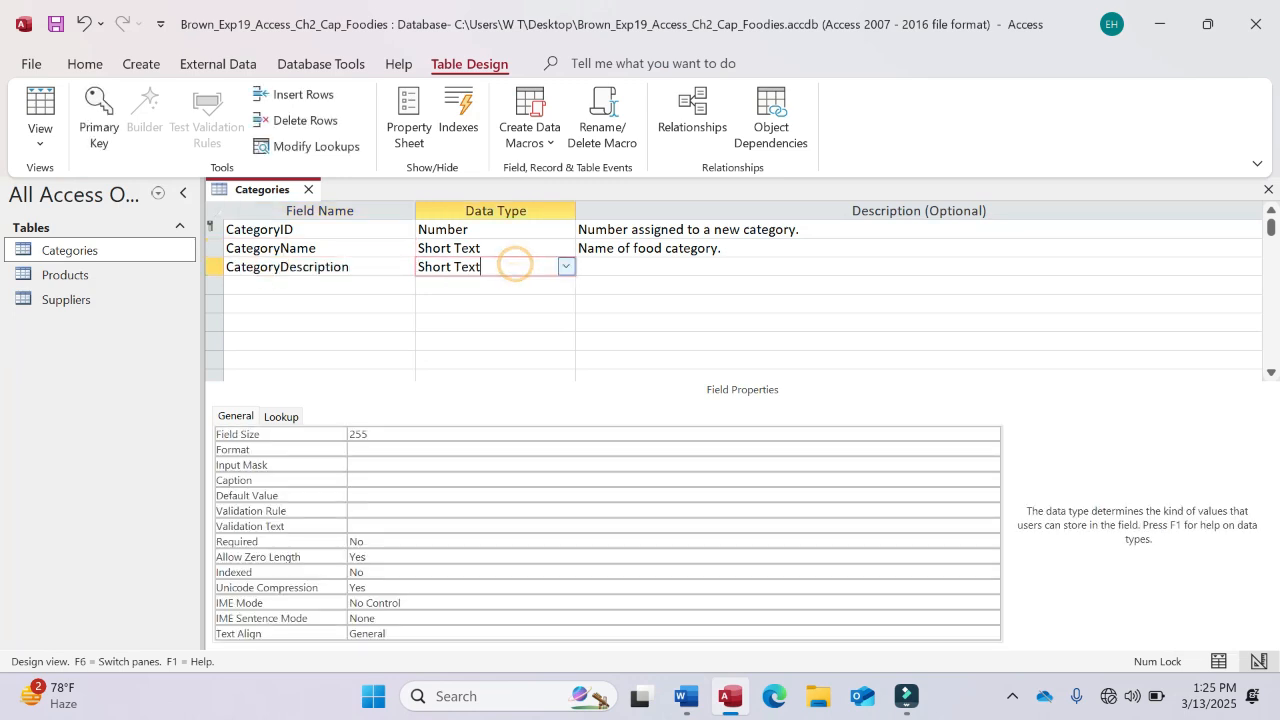
click(566, 267)
click(523, 304)
Step: Look up the caption in the Word instructions, and enter "Category Description" as the CategoryDescription caption in Access
click(686, 697)
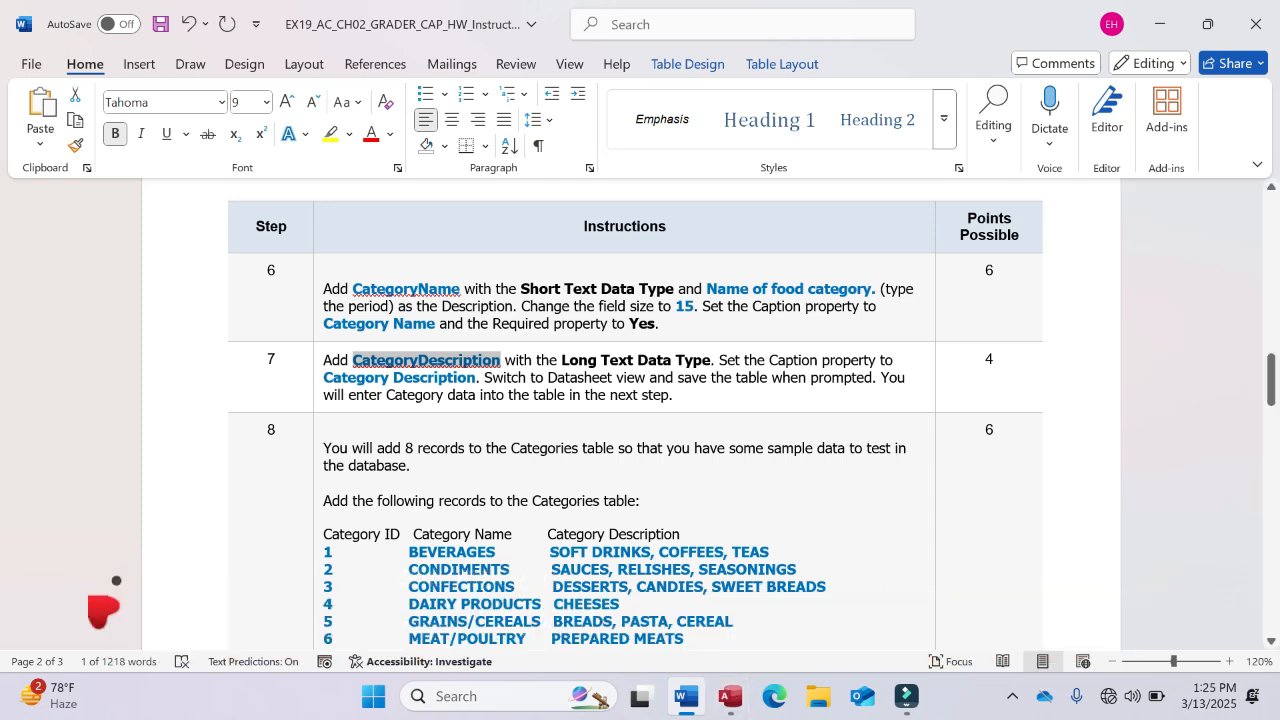
drag(323, 377, 476, 377)
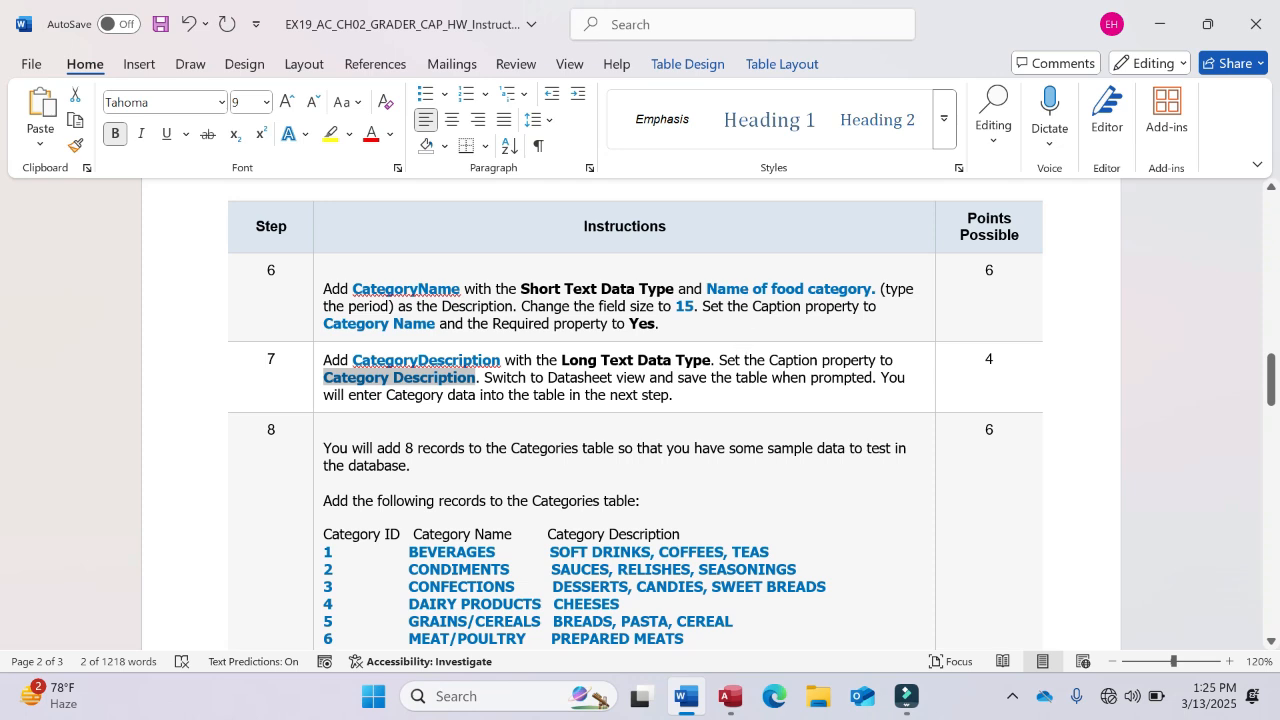
drag(744, 360, 878, 360)
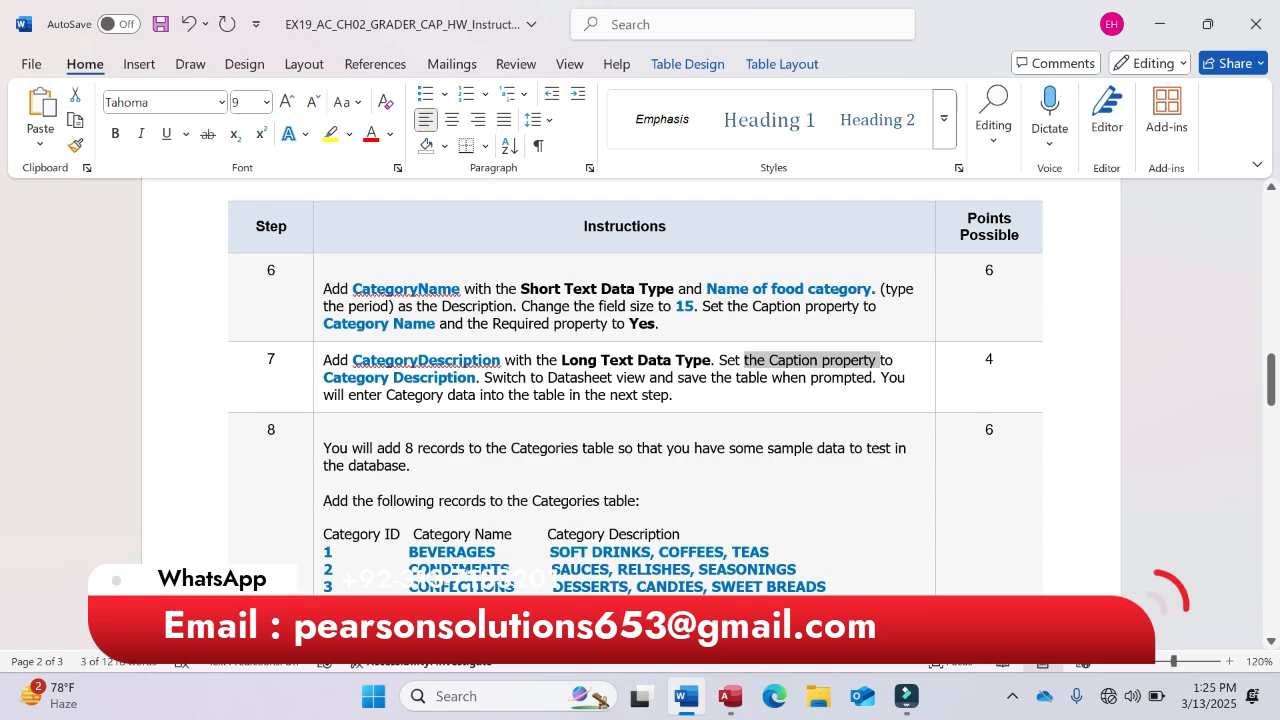
click(733, 699)
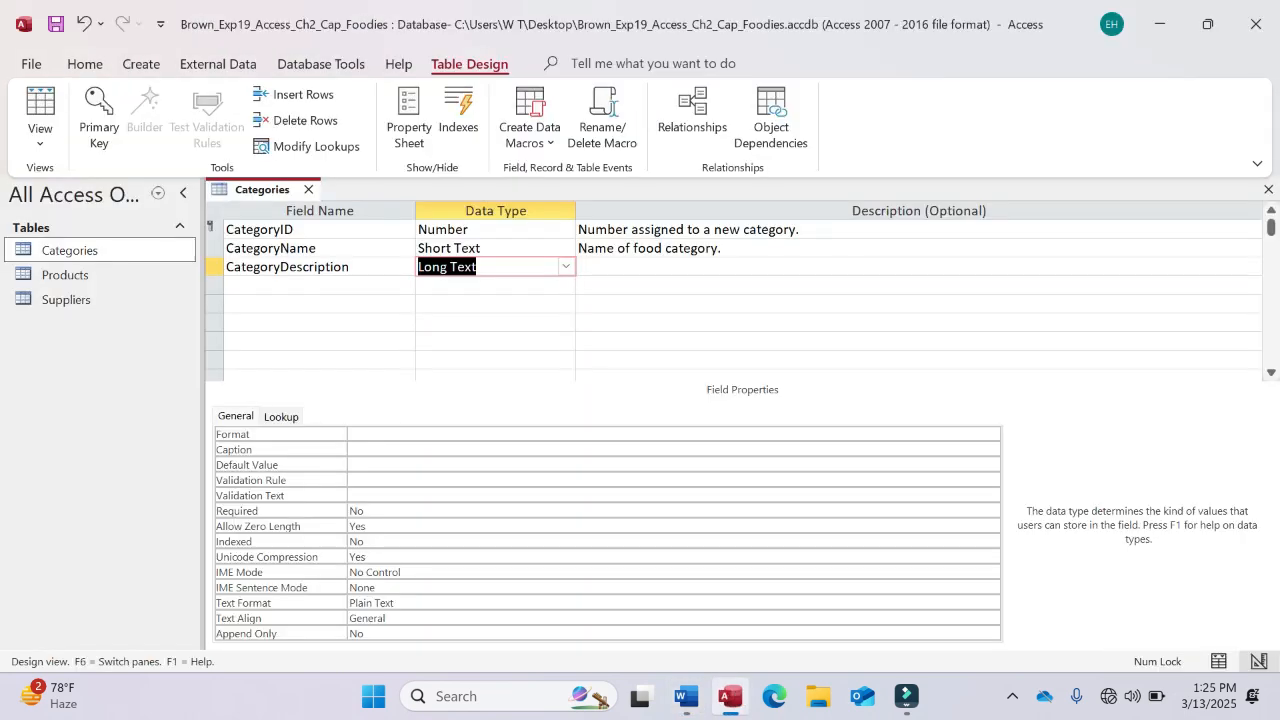
click(343, 267)
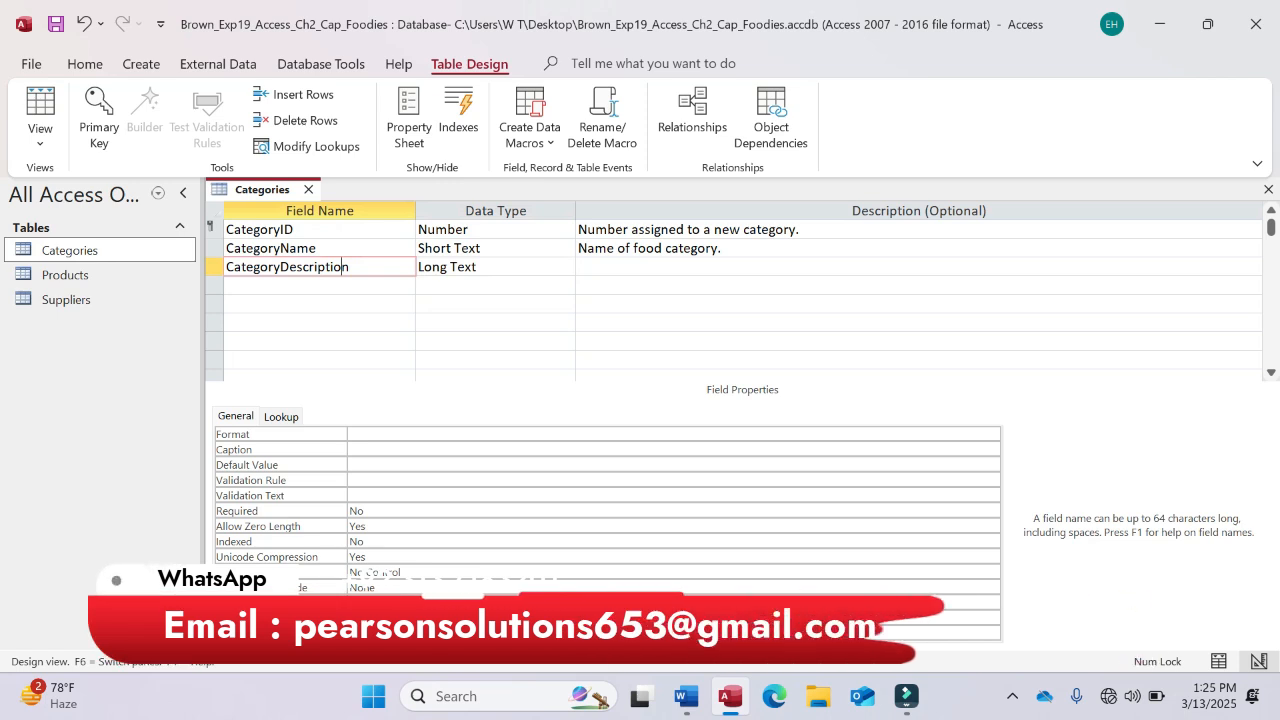
click(356, 450)
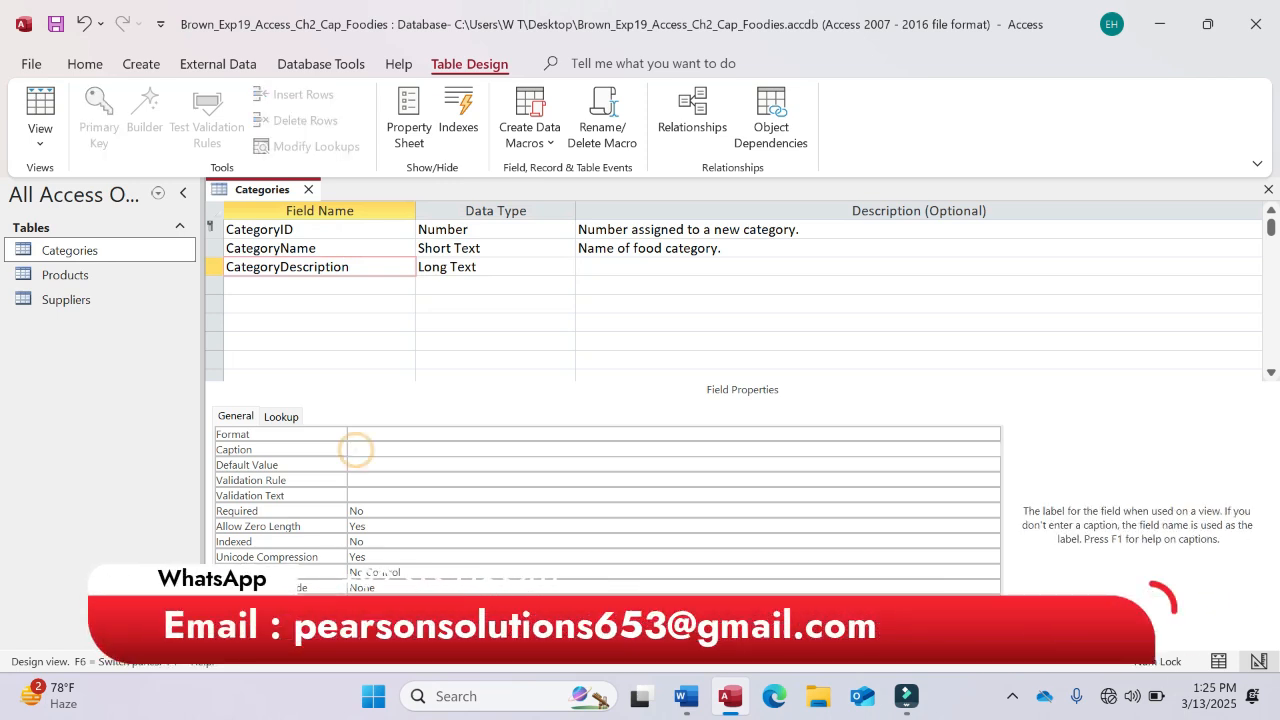
text(Category Description)
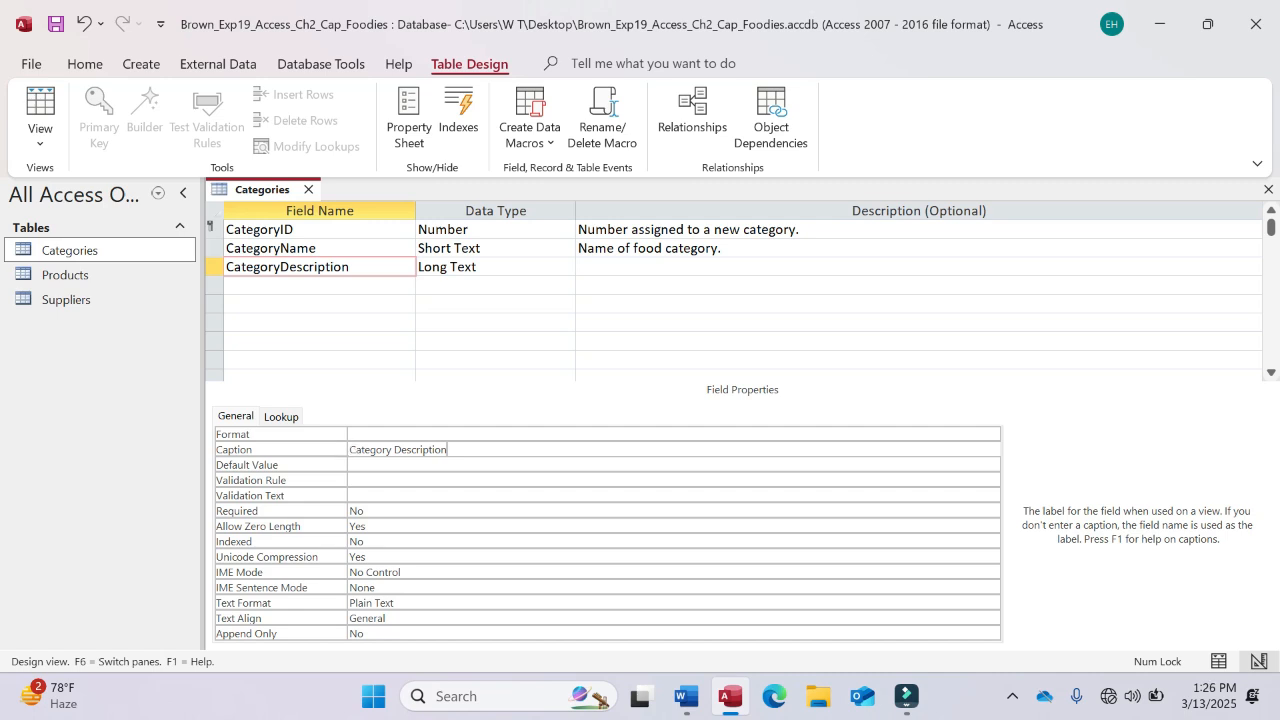
Step: Check the CategoryDescription field name and caption in Access against step 7 of the Word instructions
click(686, 696)
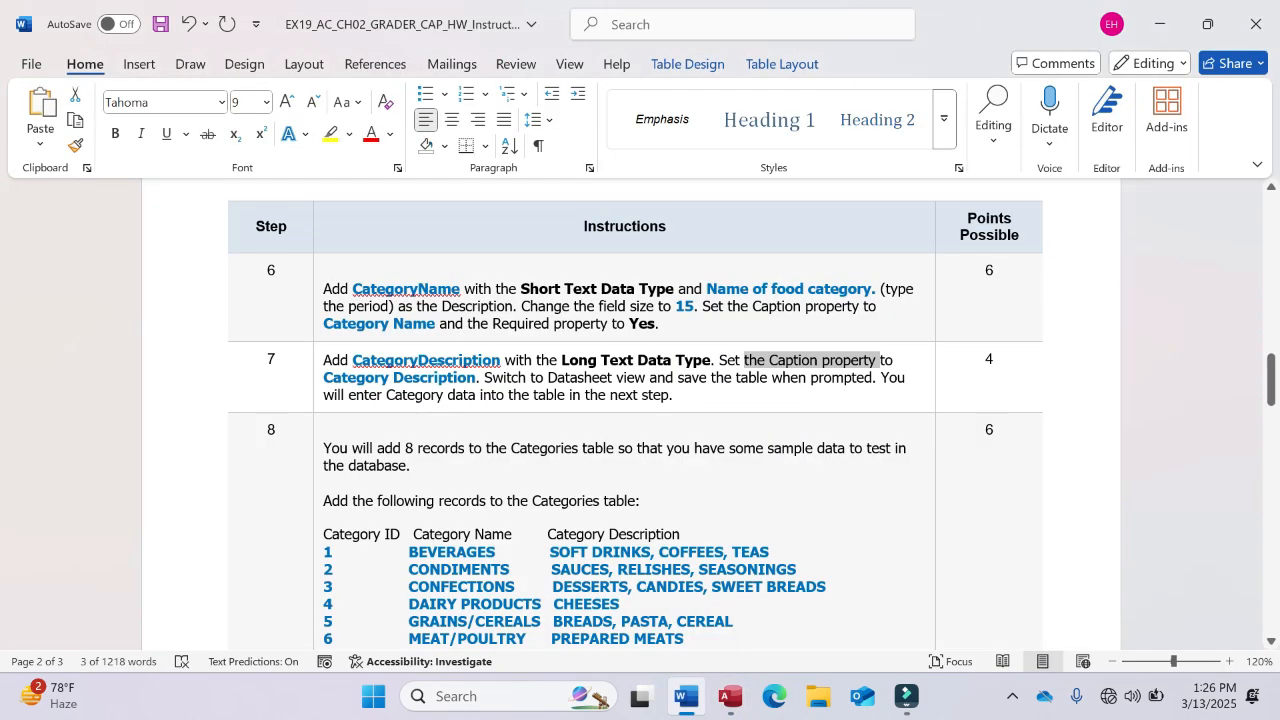
click(730, 696)
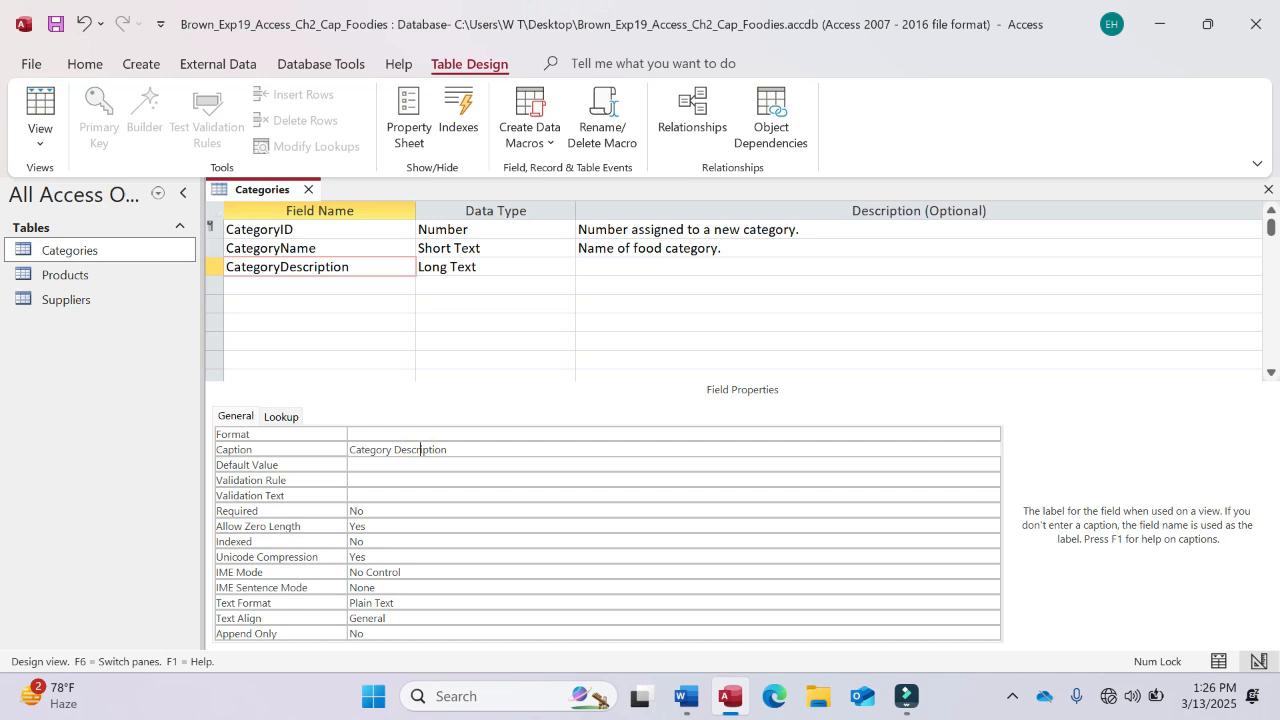
double_click(229, 266)
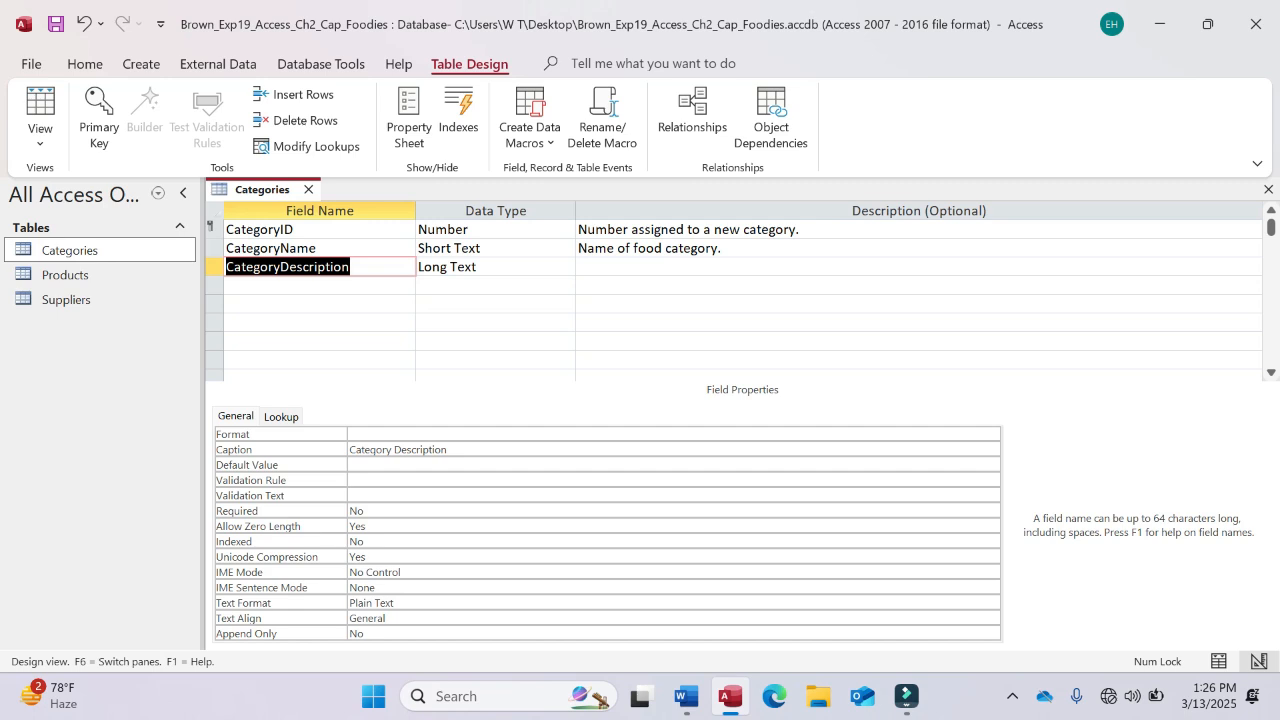
drag(351, 446, 456, 451)
click(458, 452)
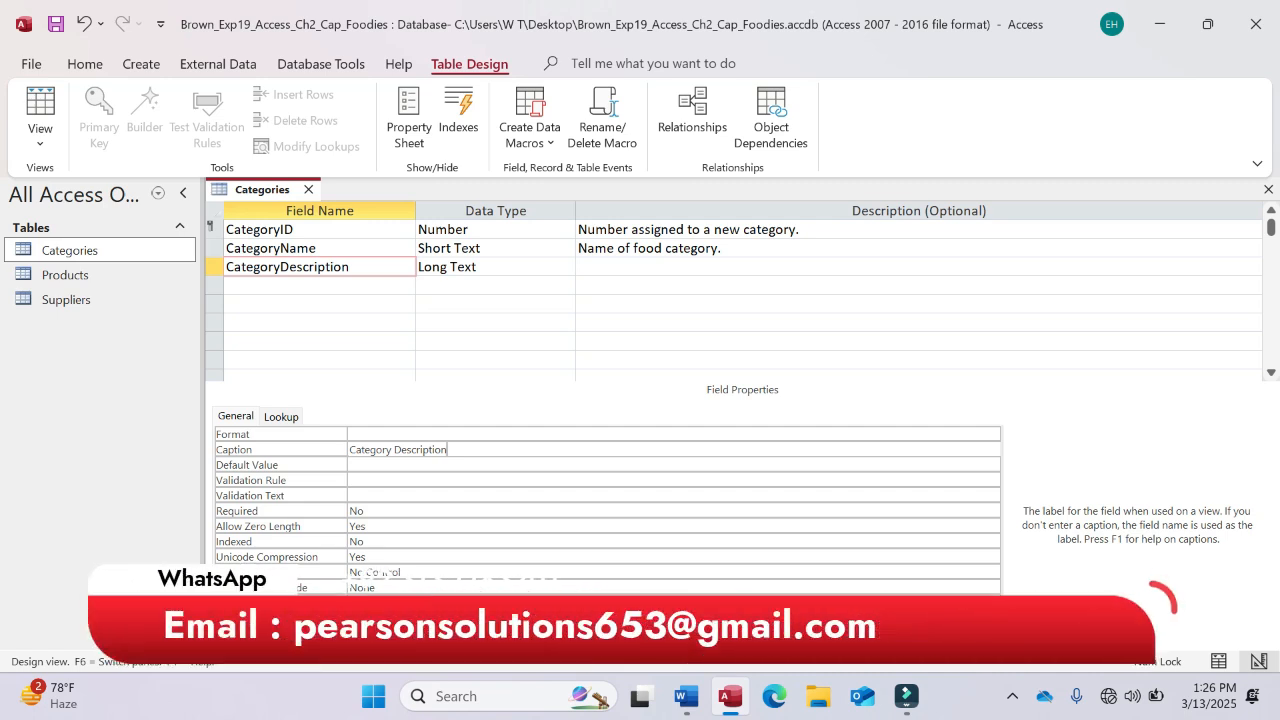
Step: Switch the Categories table to Datasheet view, saving the table design
right_click(268, 193)
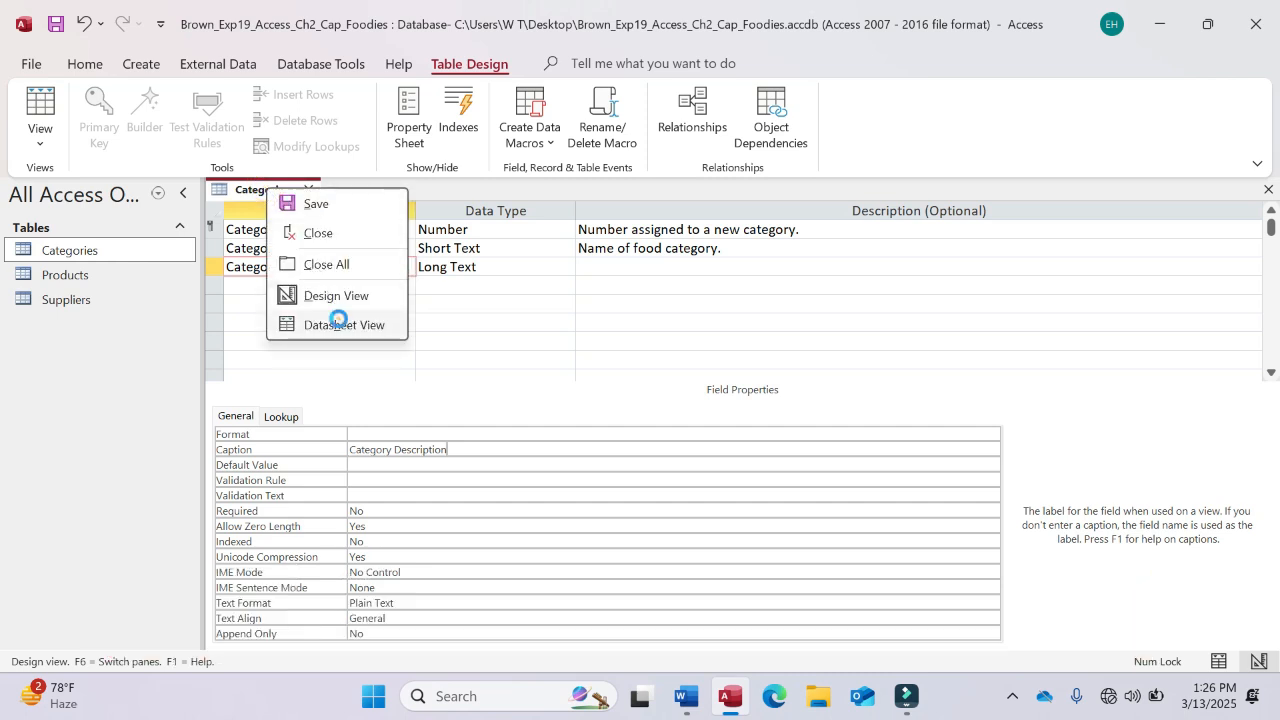
click(338, 325)
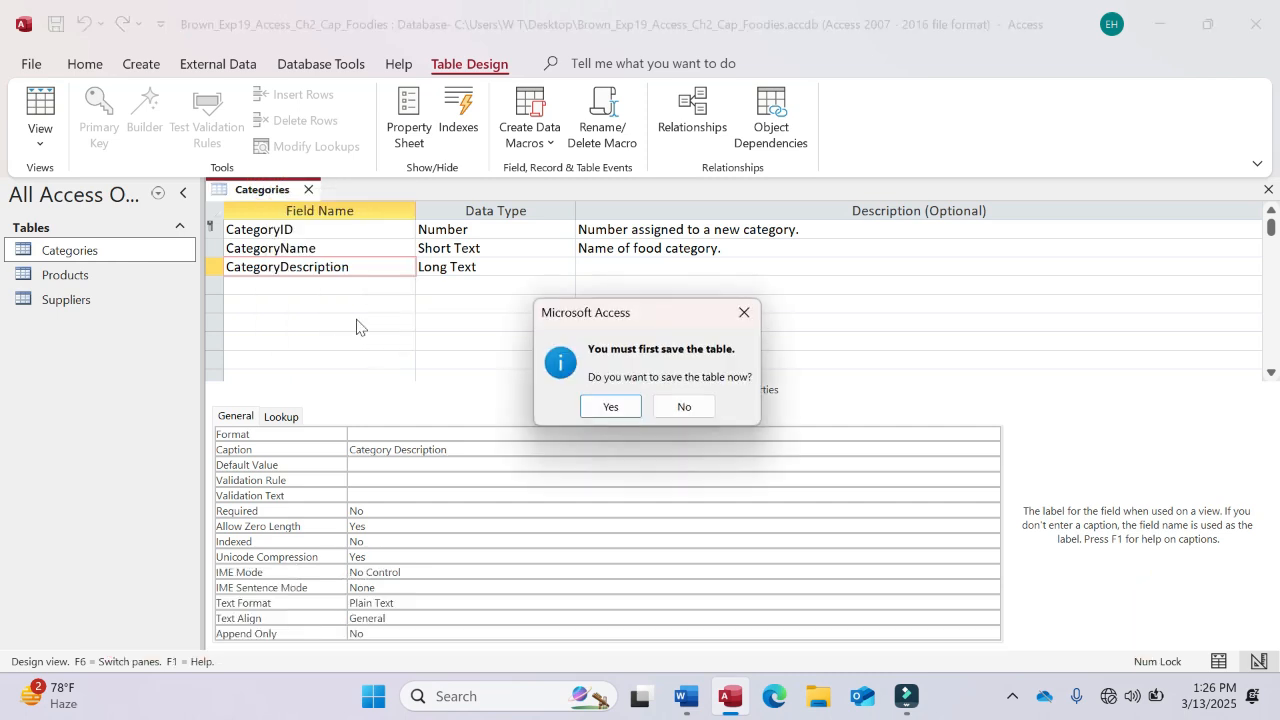
click(605, 409)
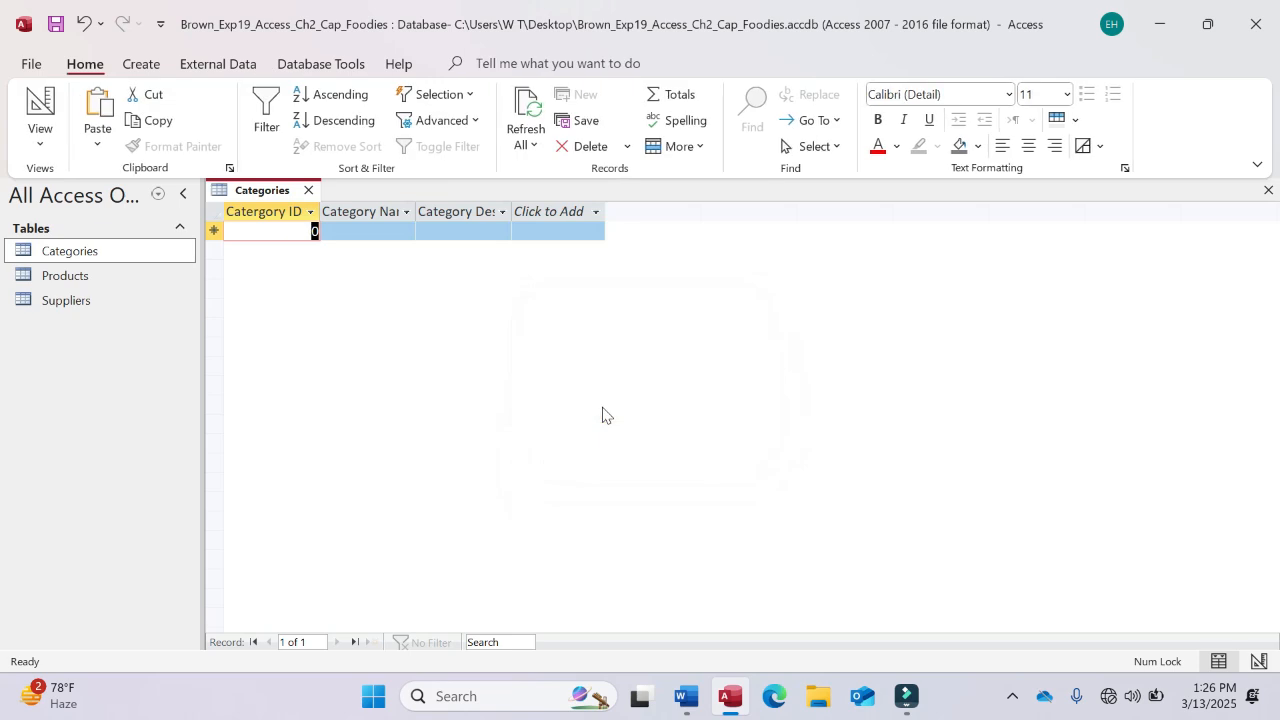
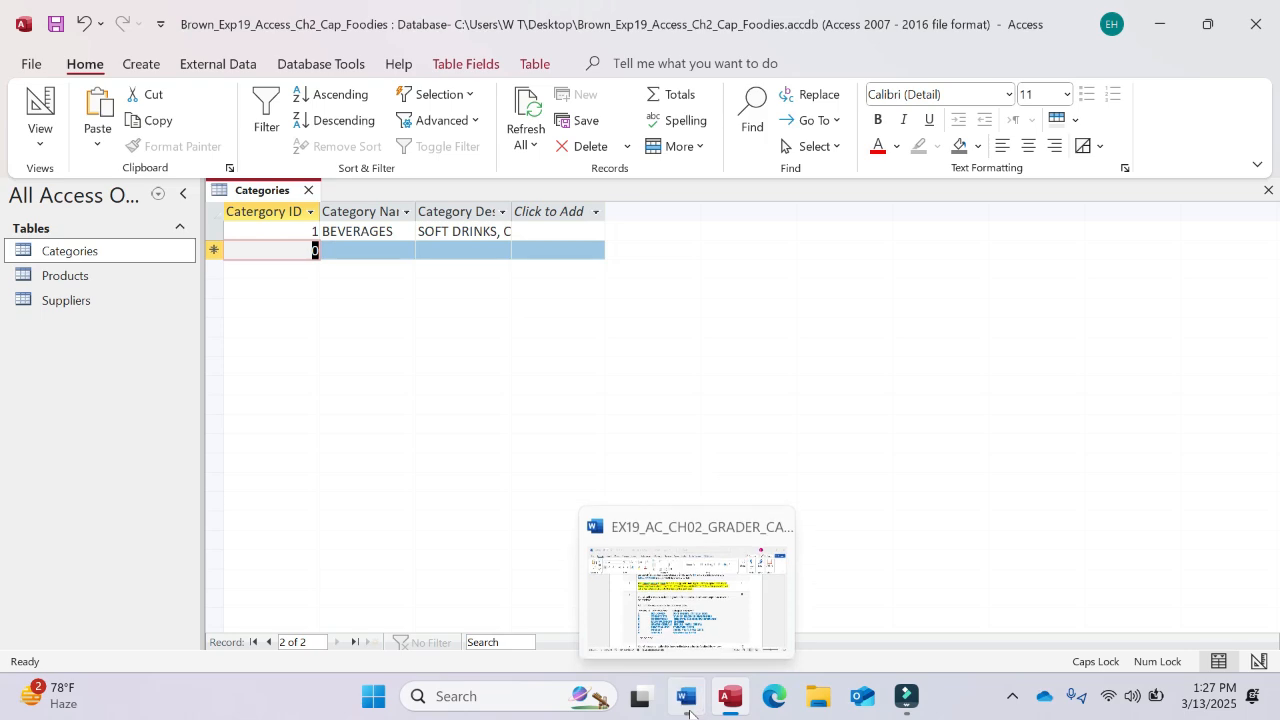
Step: Look up the second record in the Word instructions, and enter Category ID 2 with the name CONDIMENTS in the Access Categories table
click(688, 712)
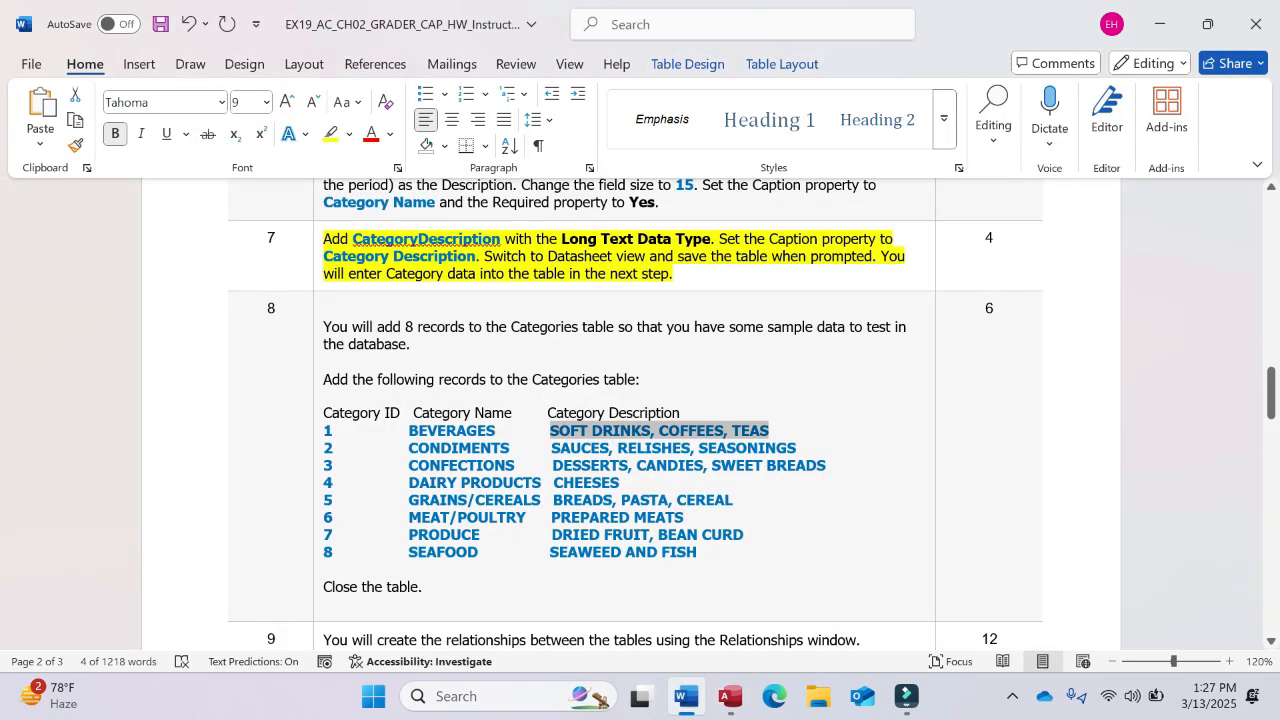
click(409, 446)
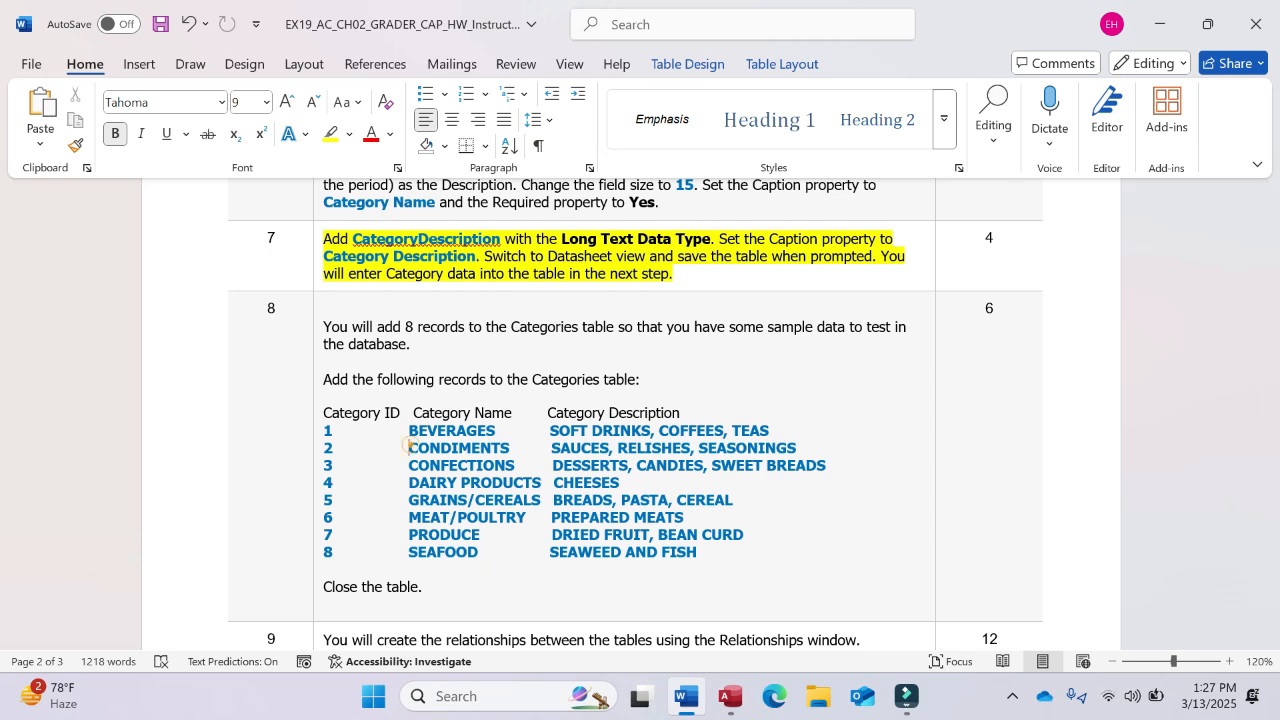
drag(409, 447, 507, 446)
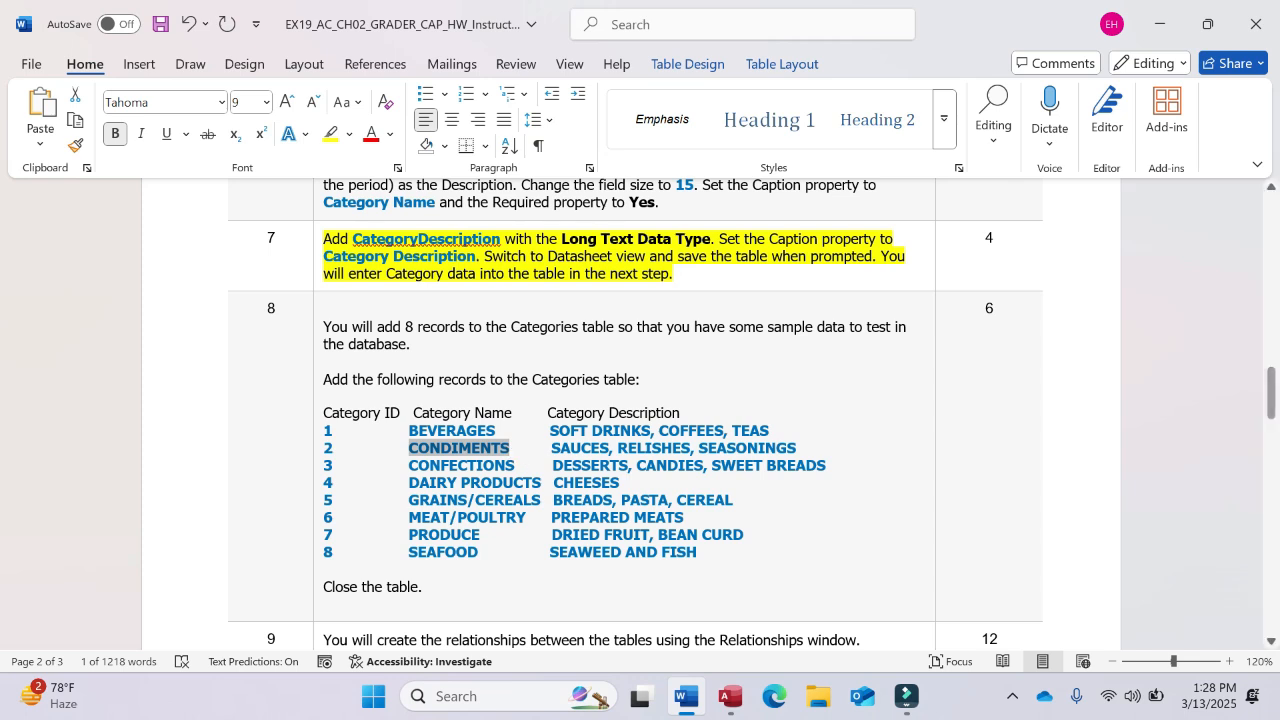
key(alt+Tab)
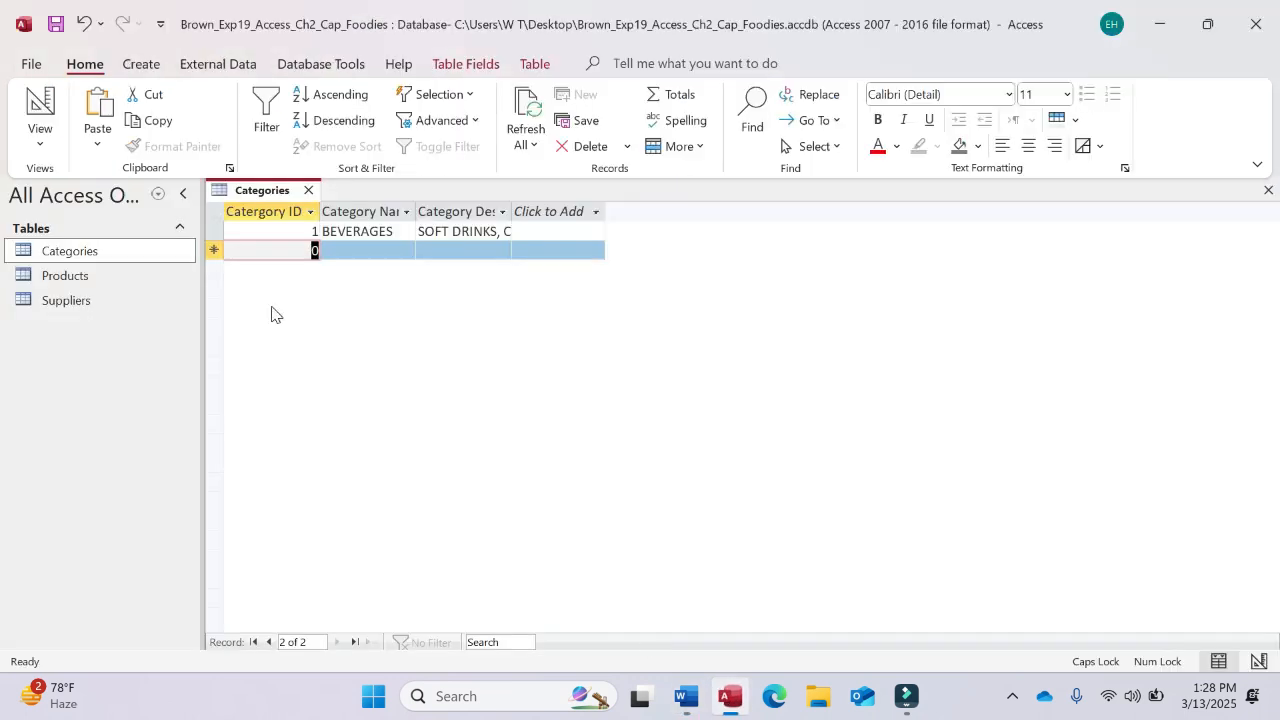
text(2)
key(Tab)
text(CONDIMENTS)
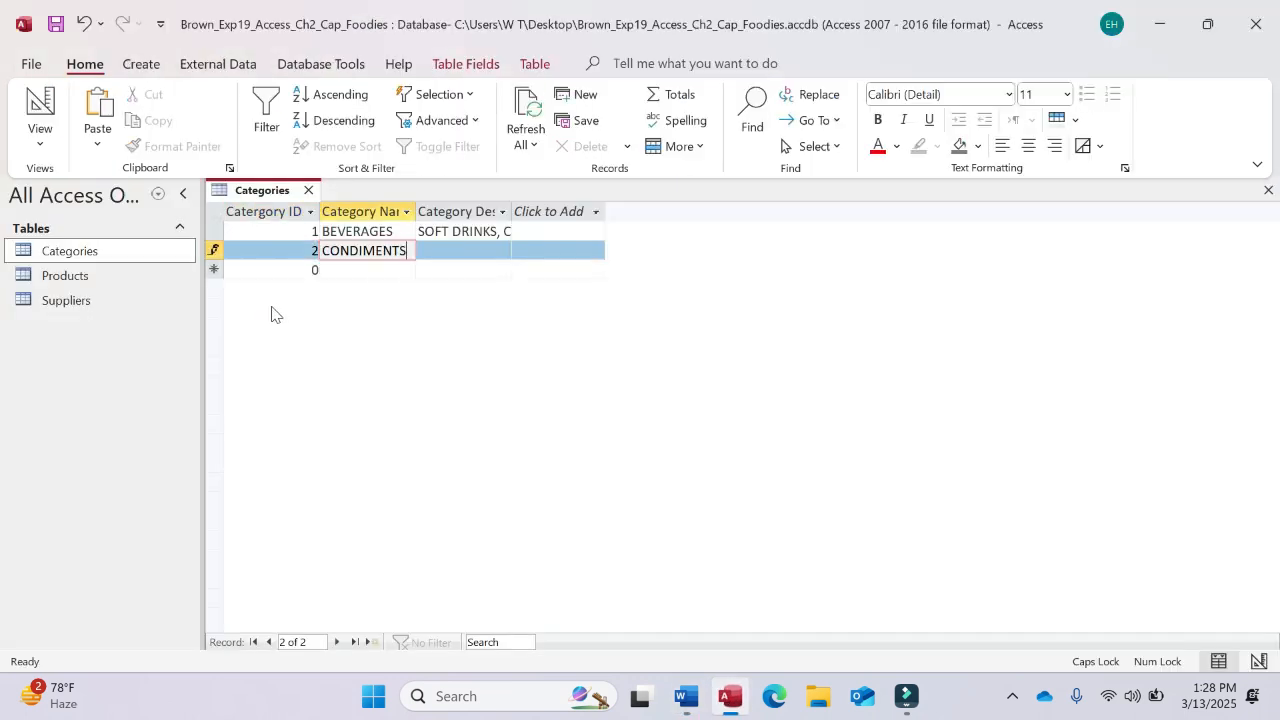
Step: Switch to the Word instructions and copy the CONDIMENTS description "SAUCES, RELISHES, SEASONINGS"
click(688, 694)
drag(551, 448, 779, 452)
key(ctrl+c)
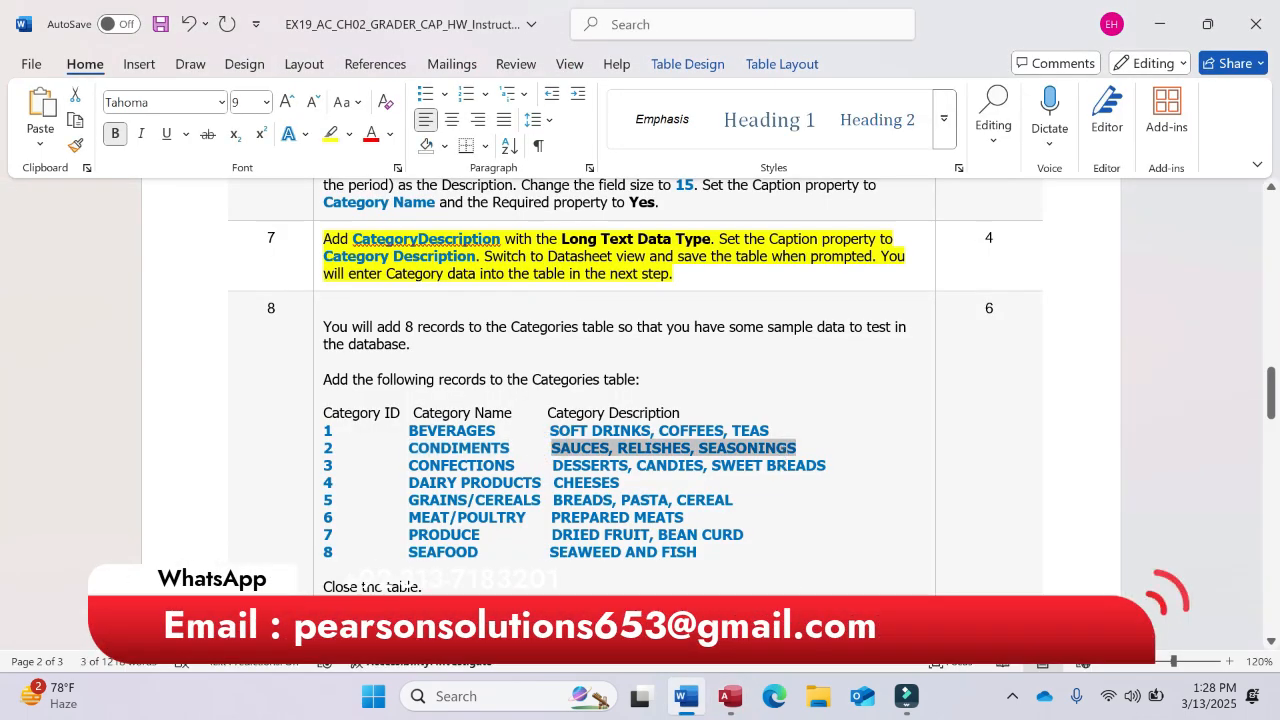
Step: Switch to Access and paste the copied description "SAUCES, RELISHES, SEASONINGS" into the CONDIMENTS record of the Categories table
click(730, 696)
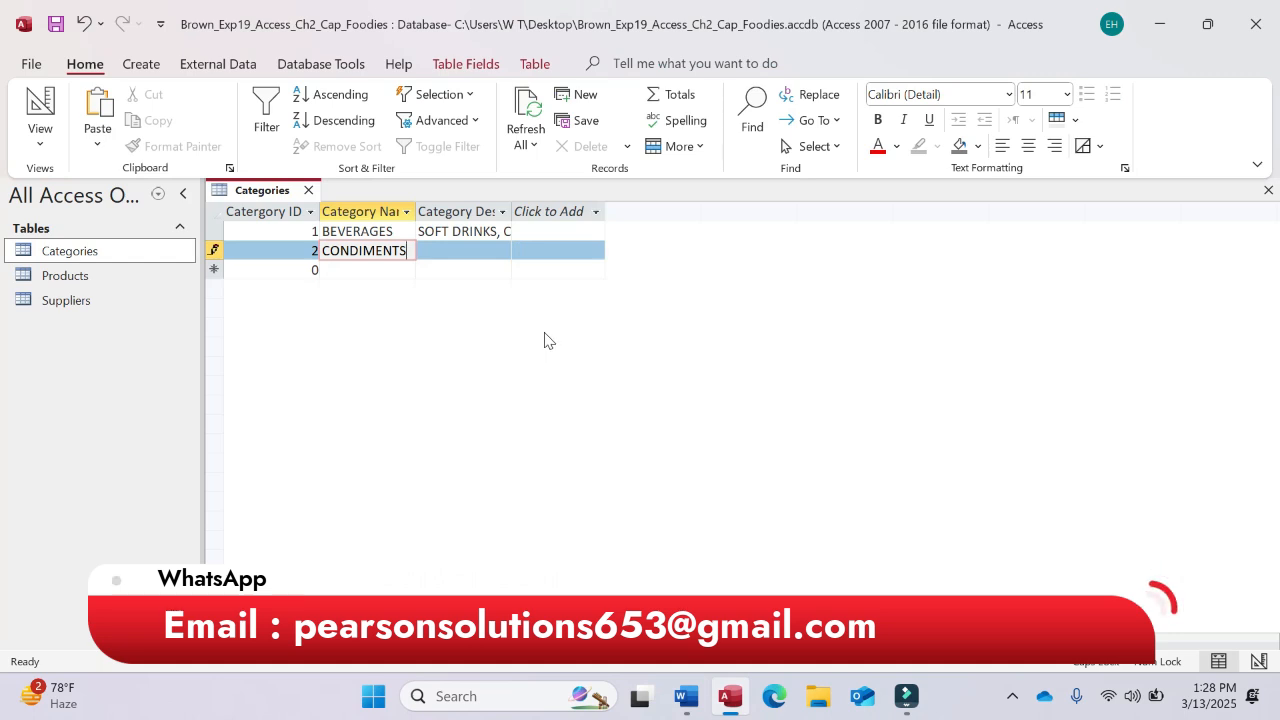
key(Tab)
key(ctrl+v)
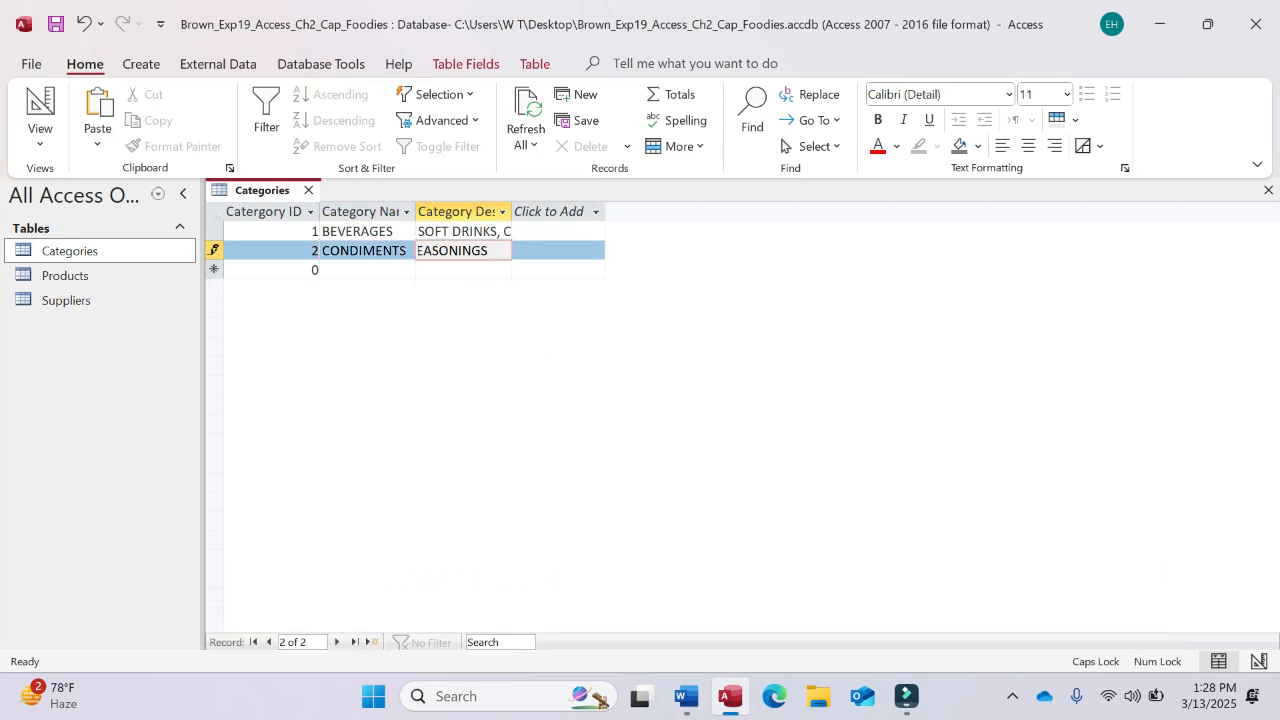
key(Tab)
Step: Enter Category ID 3 in a new Categories record and copy its category name CONFECTIONS over from the Word instructions
text(3)
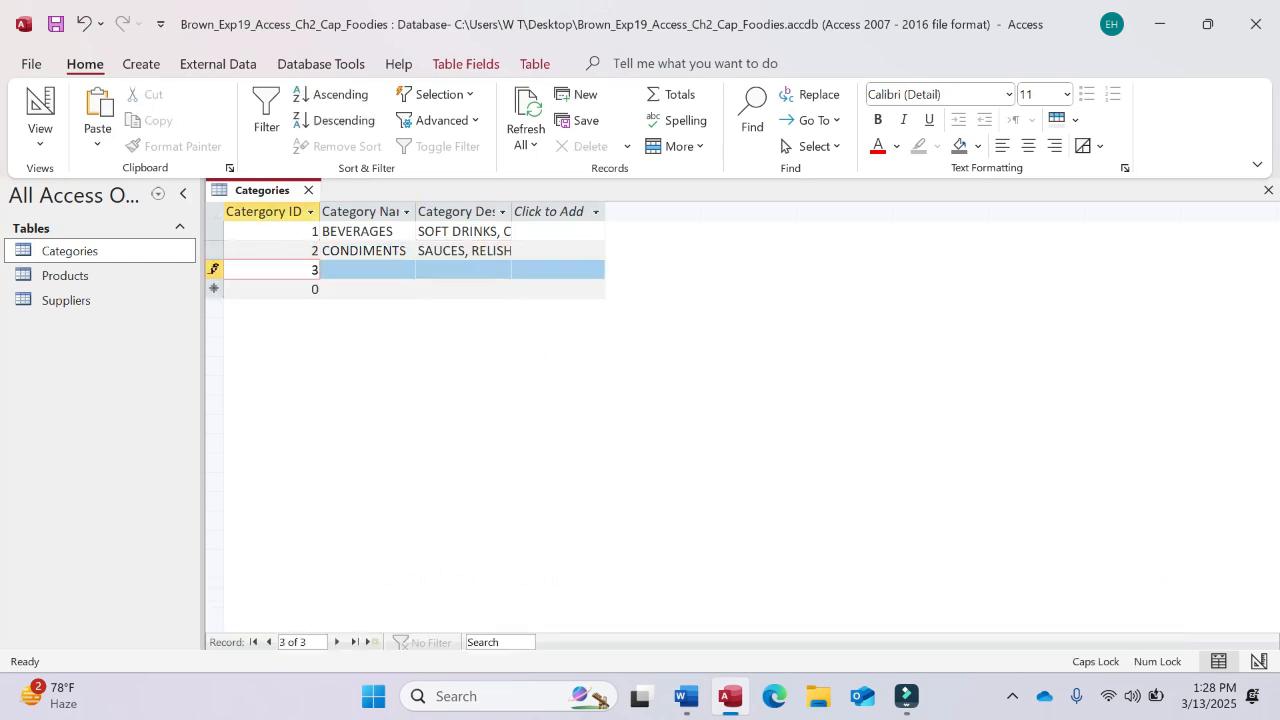
key(Tab)
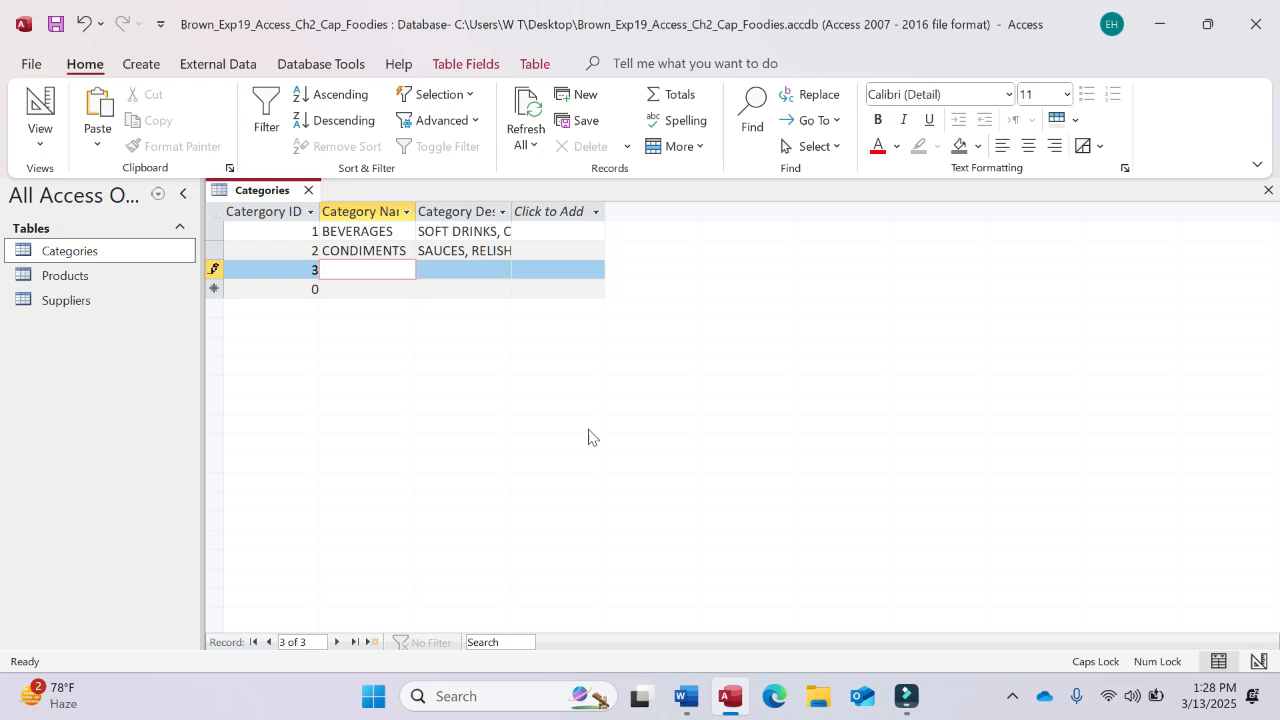
click(686, 697)
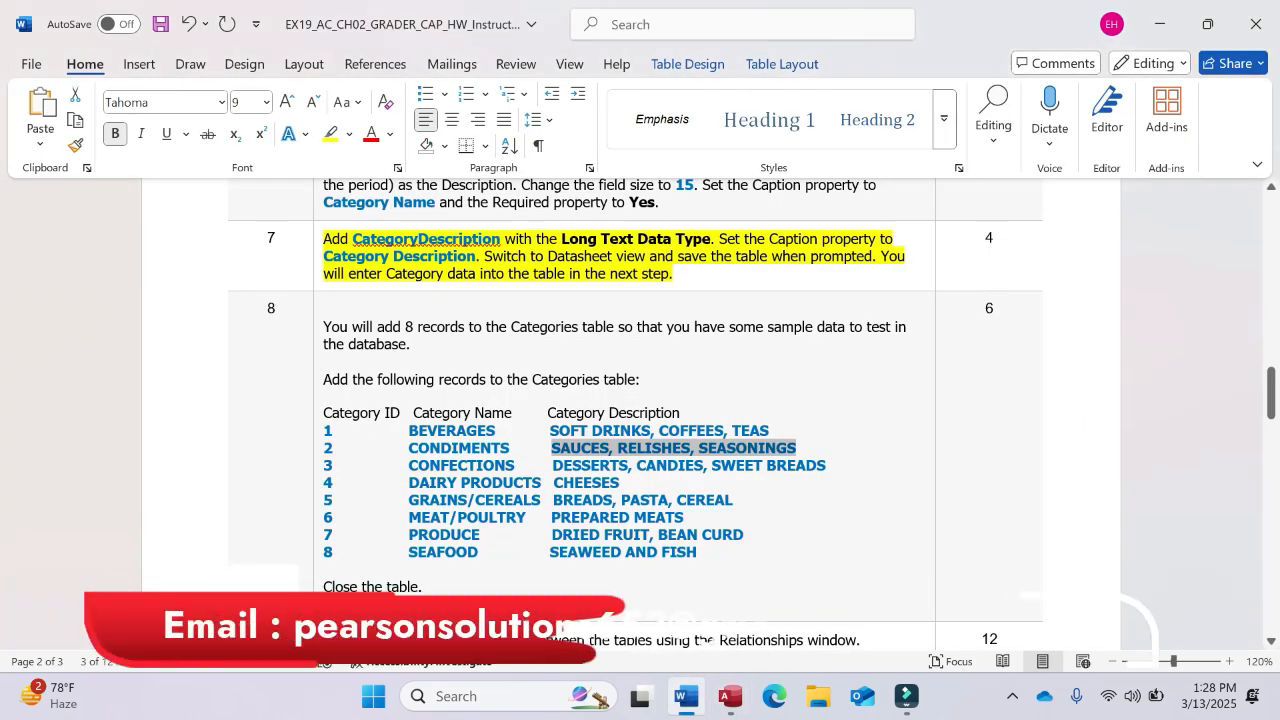
click(418, 465)
drag(418, 465, 514, 465)
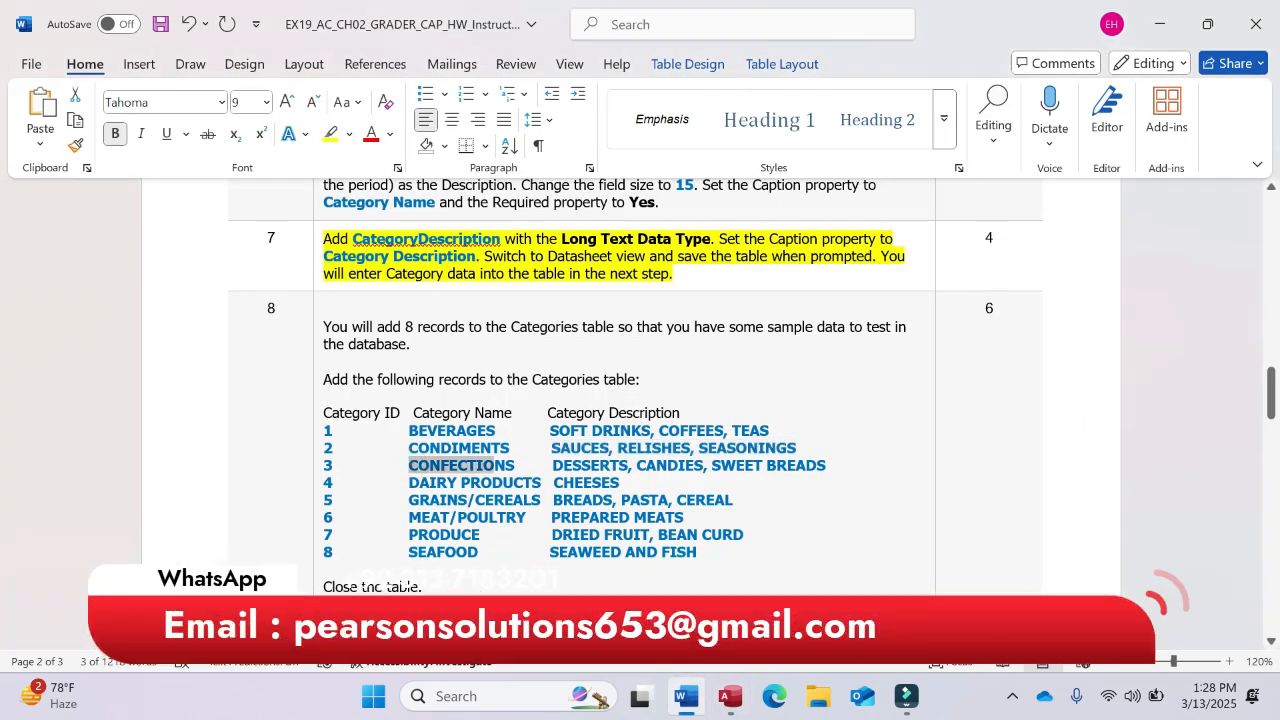
key(ctrl+c)
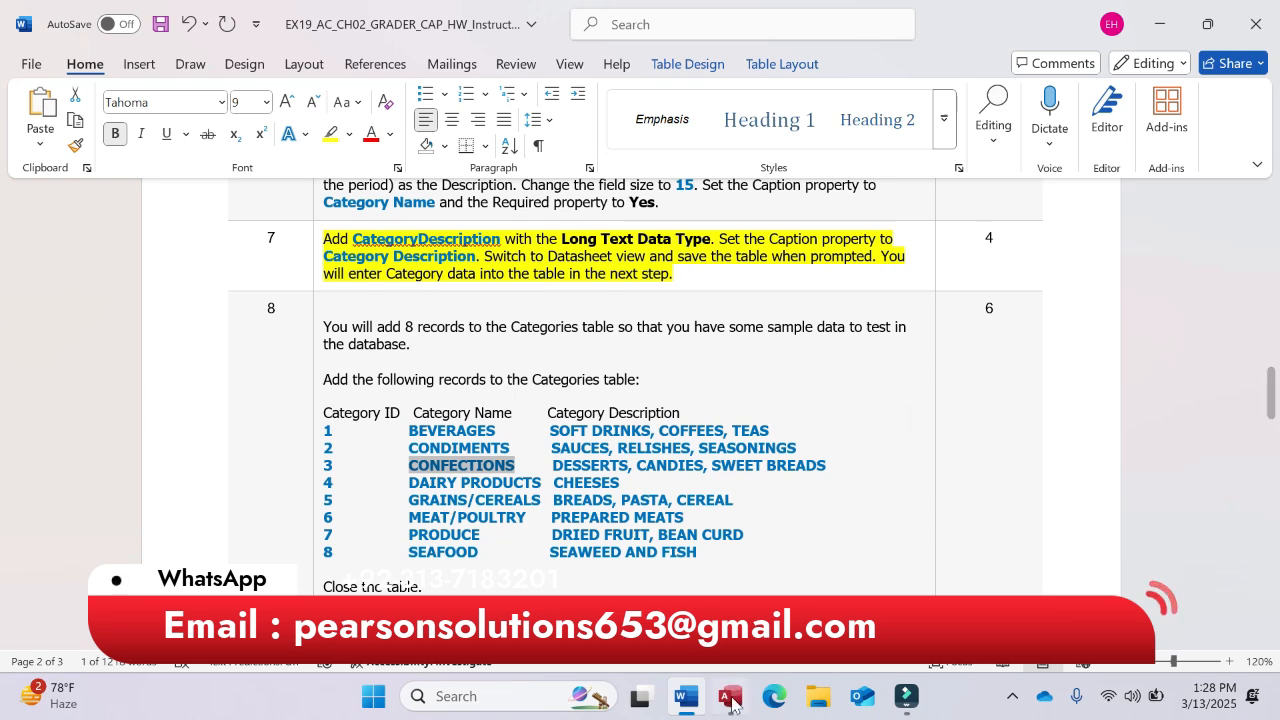
key(alt+Tab)
key(ctrl+v)
key(Tab)
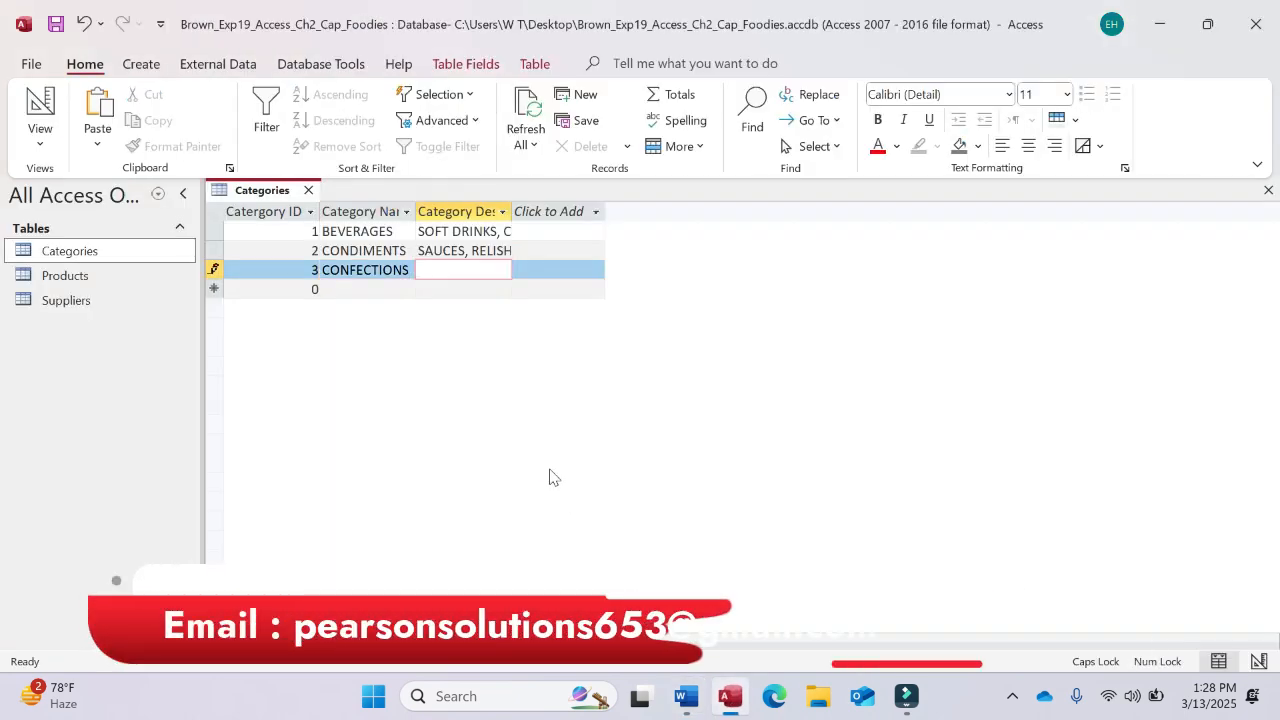
Step: Copy the description "DESSERTS, CANDIES, SWEET BREADS" from Word into the CONFECTIONS record in Access, and start a new record with Category ID 4
click(686, 703)
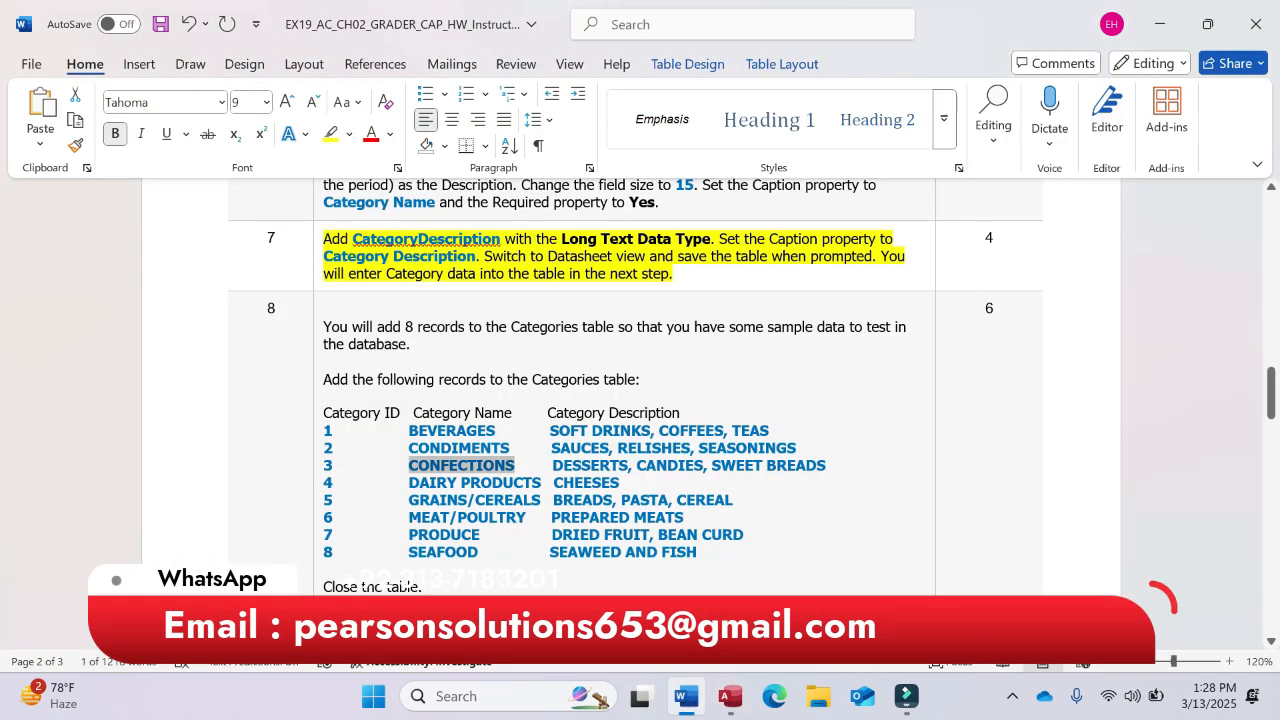
drag(552, 465, 824, 470)
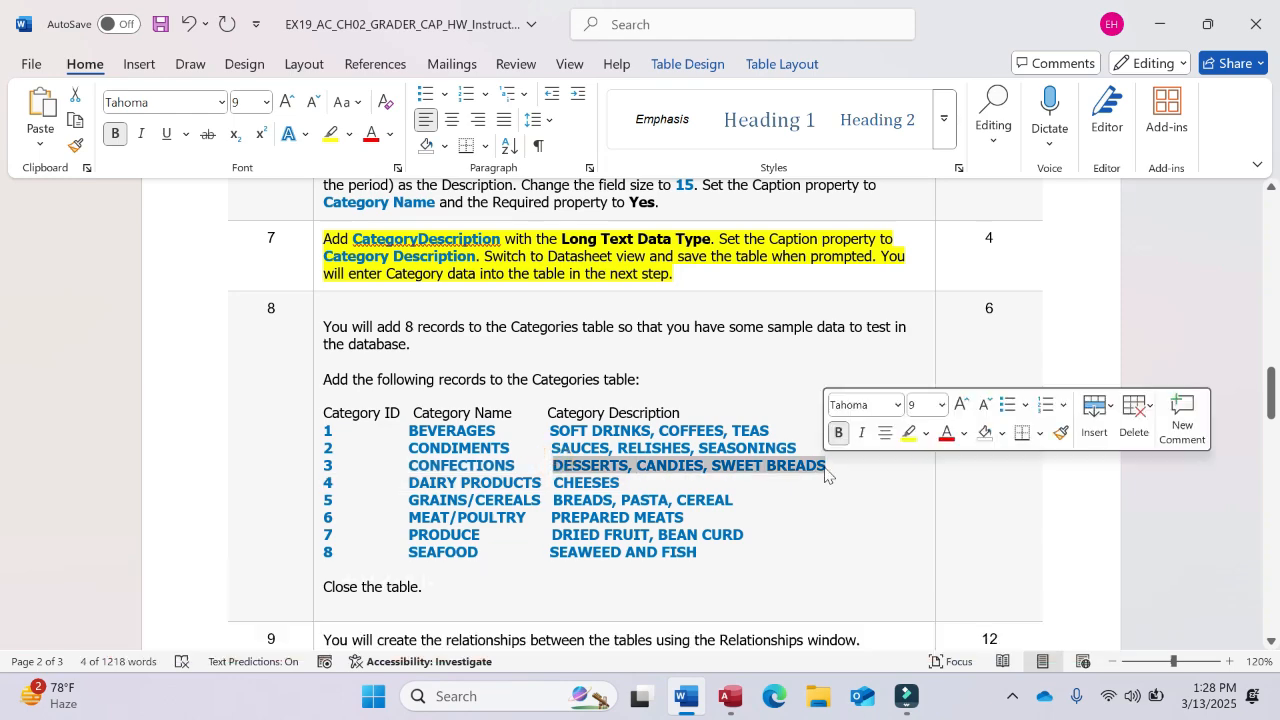
click(730, 697)
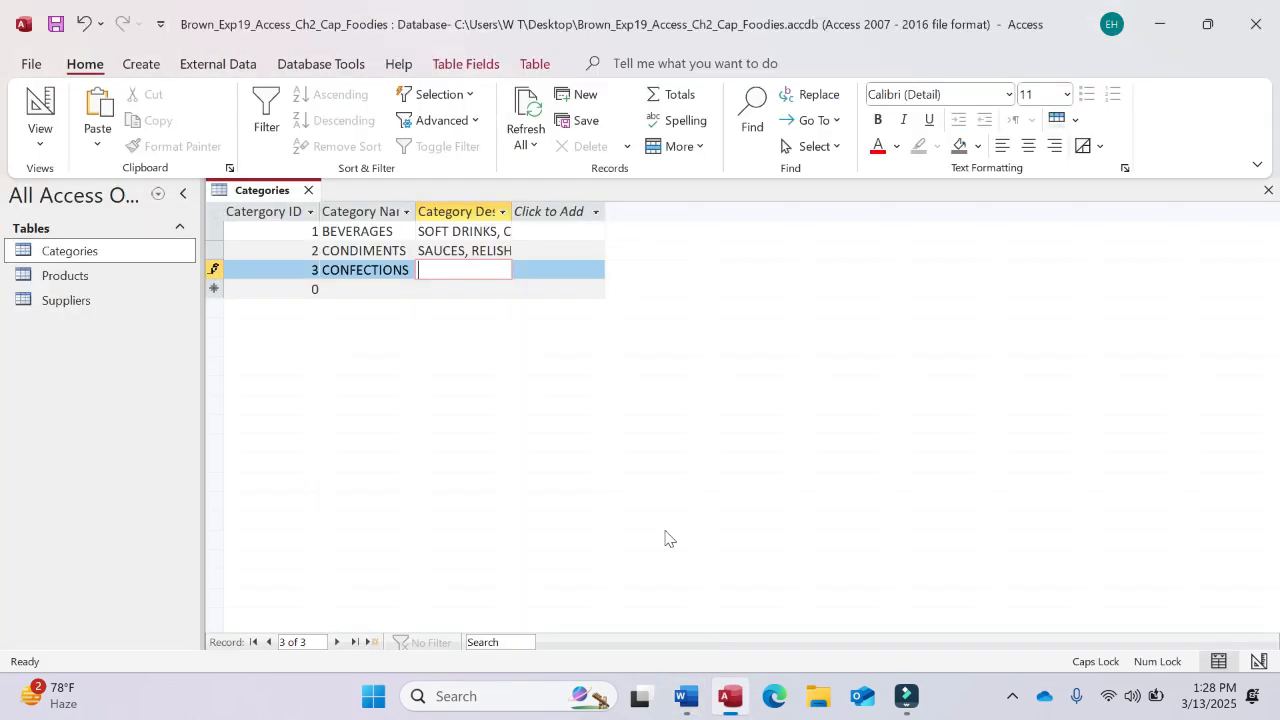
key(ctrl+v)
key(Tab)
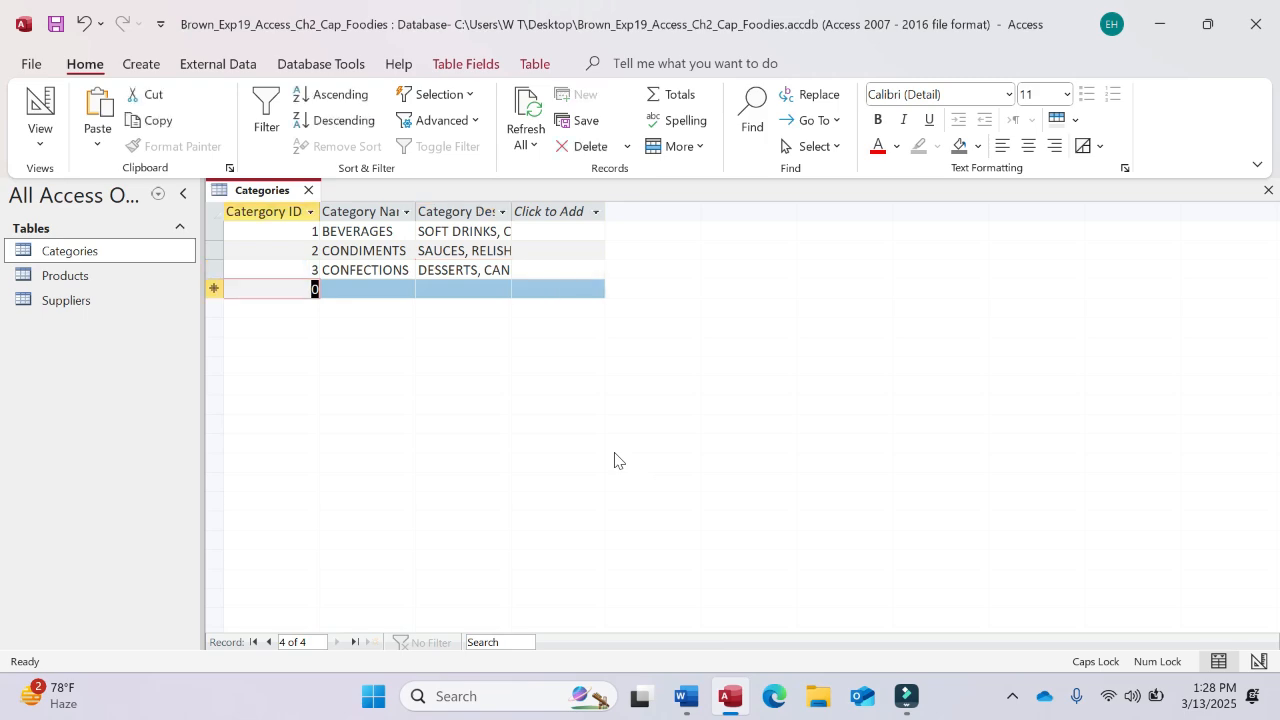
text(4)
key(Tab)
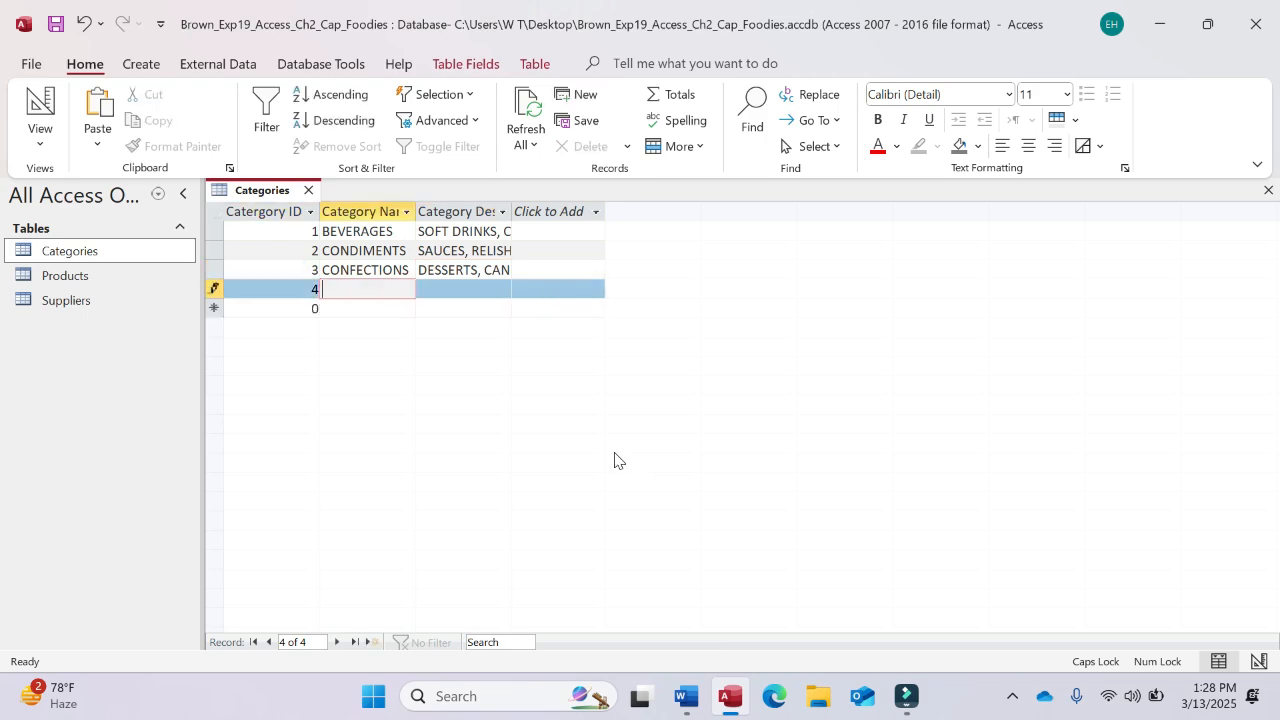
click(686, 697)
drag(409, 483, 540, 483)
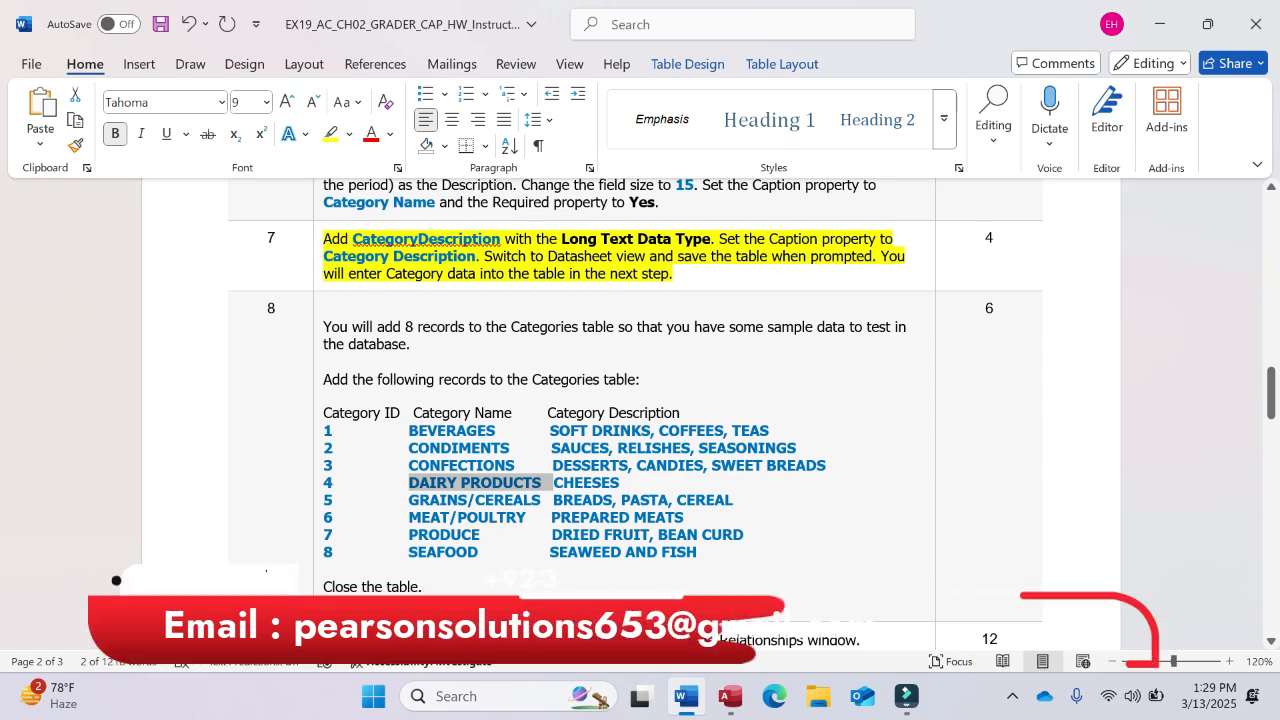
click(730, 697)
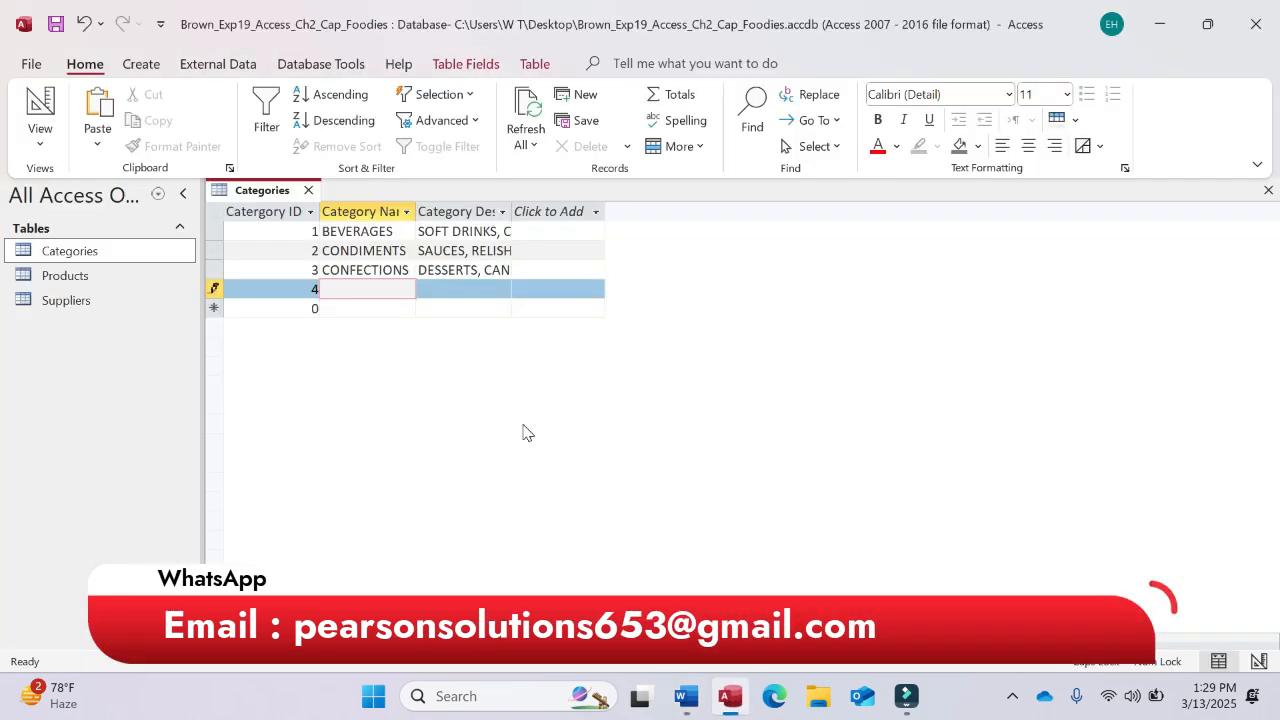
key(ctrl+v)
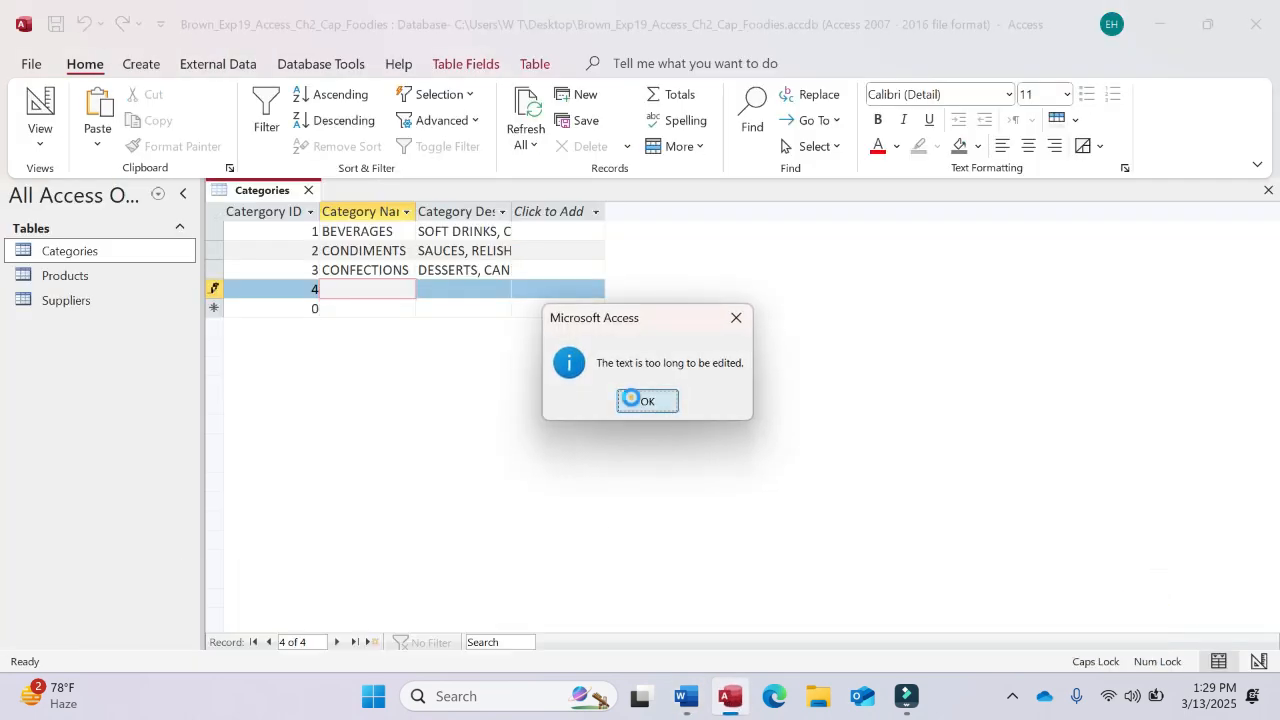
click(643, 397)
Step: Copy only the name DAIRY PRODUCTS from Word into Access record 4 and enter CHEESES as its category description
click(686, 697)
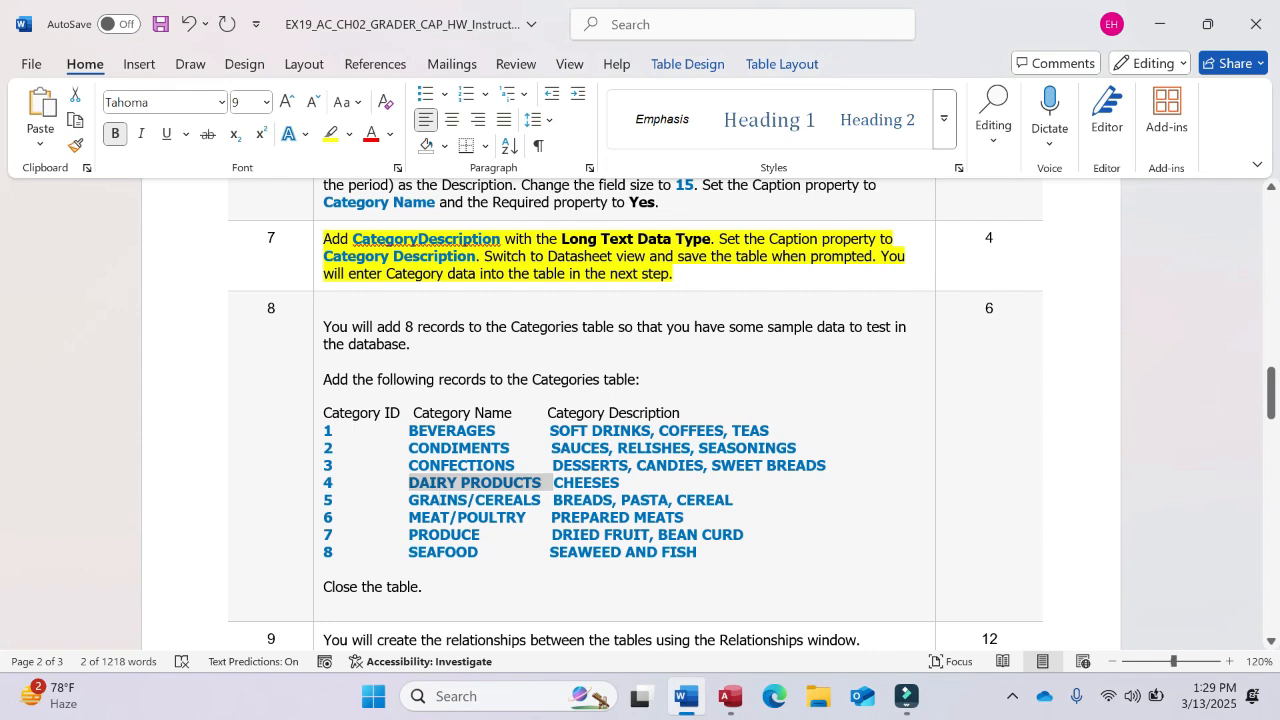
drag(409, 483, 548, 483)
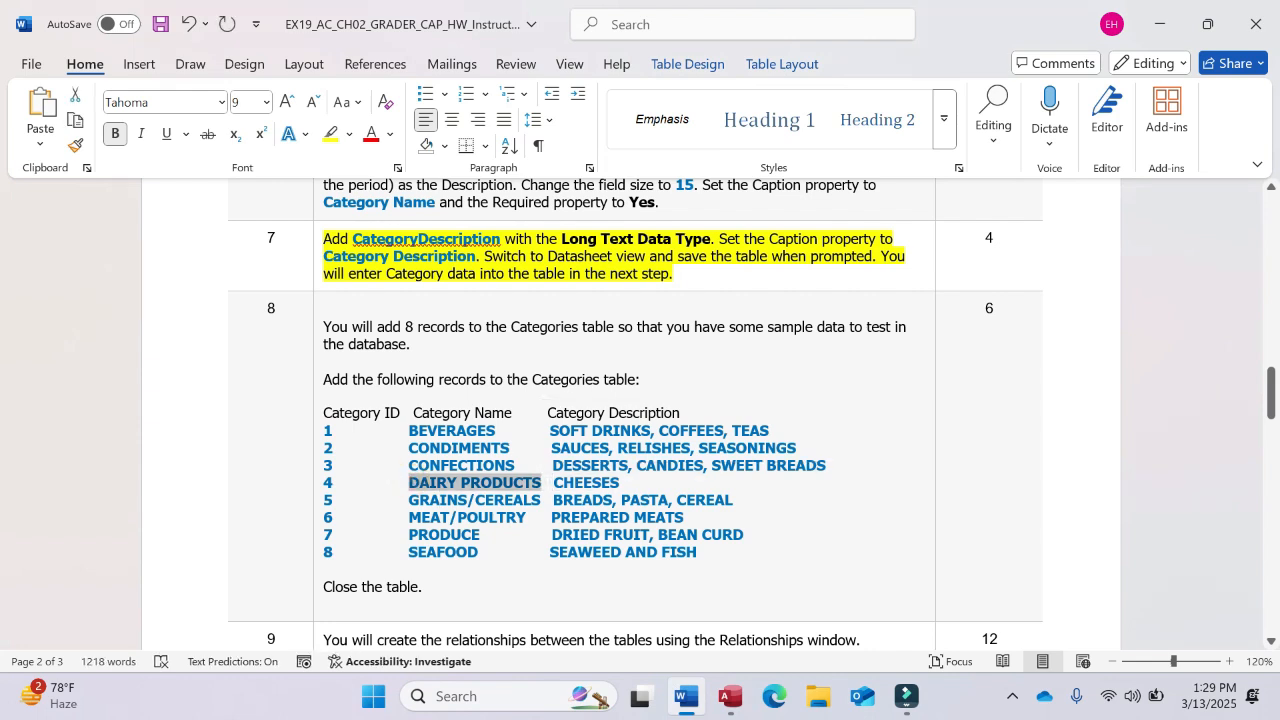
click(731, 697)
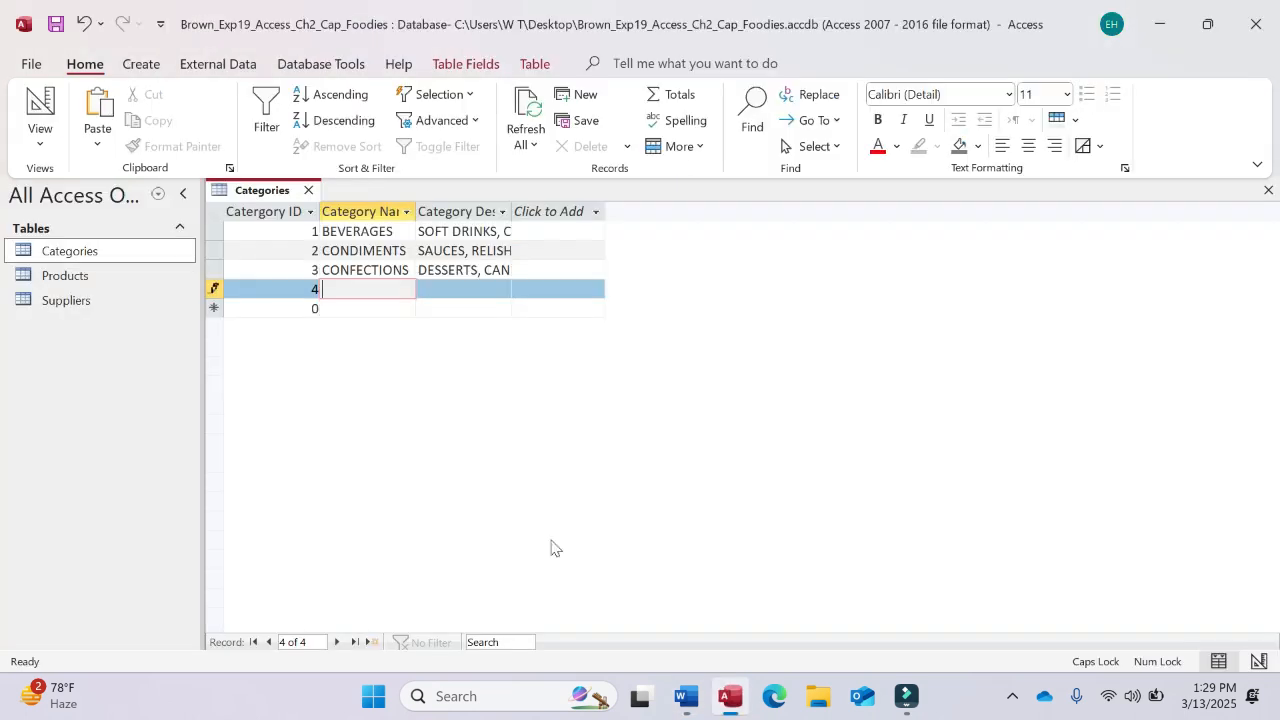
key(ctrl+v)
key(Tab)
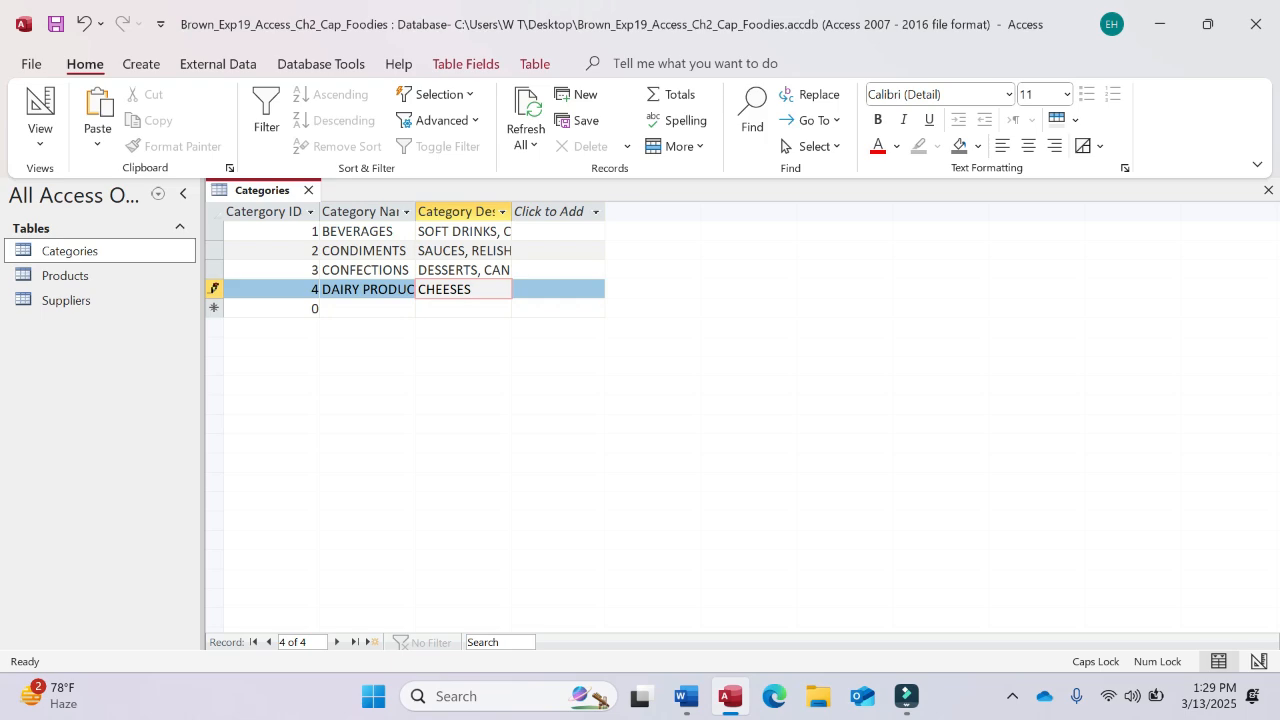
key(Tab)
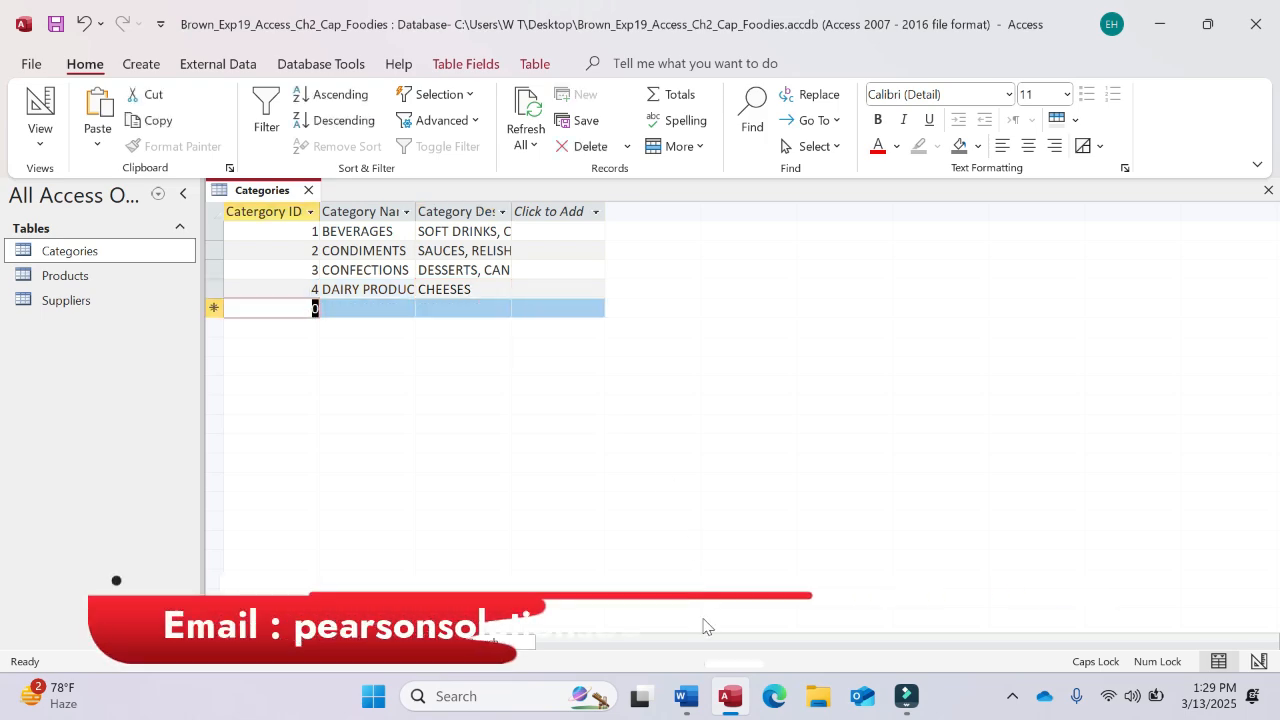
Step: Add a Categories record with Category ID 5 and the name GRAINS/CEREALS copied from the Word instructions
click(686, 696)
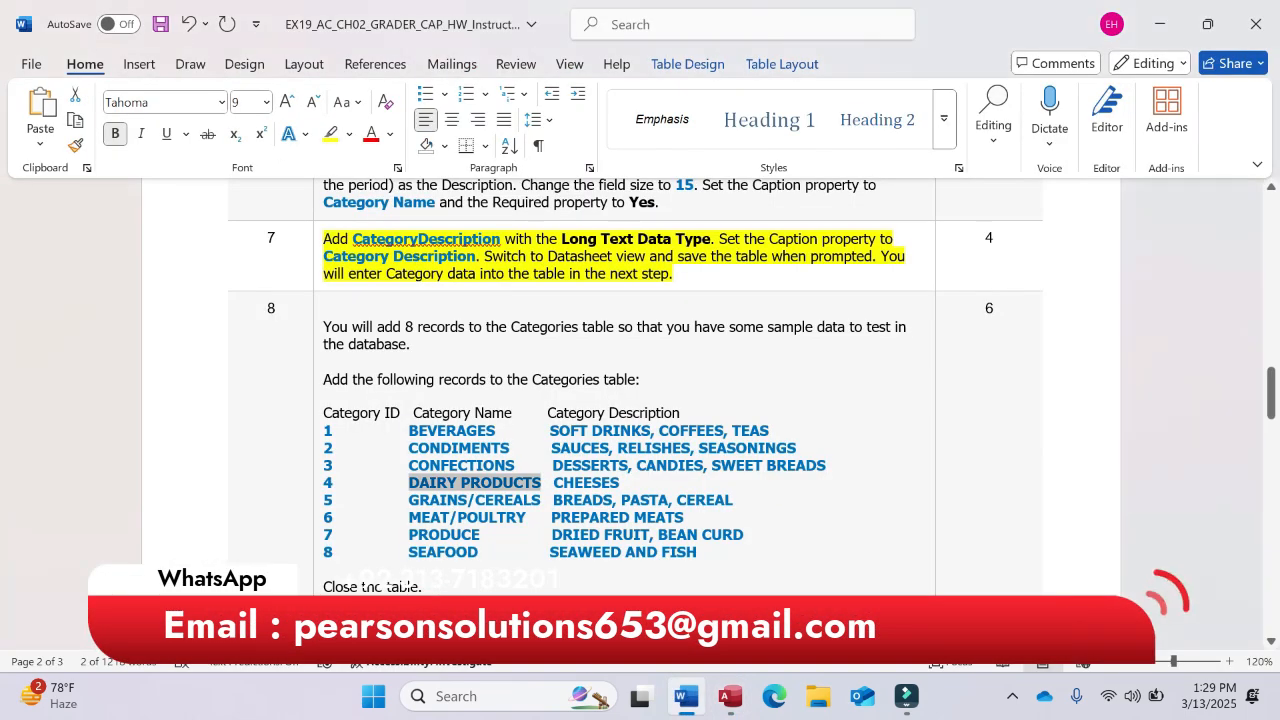
drag(409, 500, 540, 503)
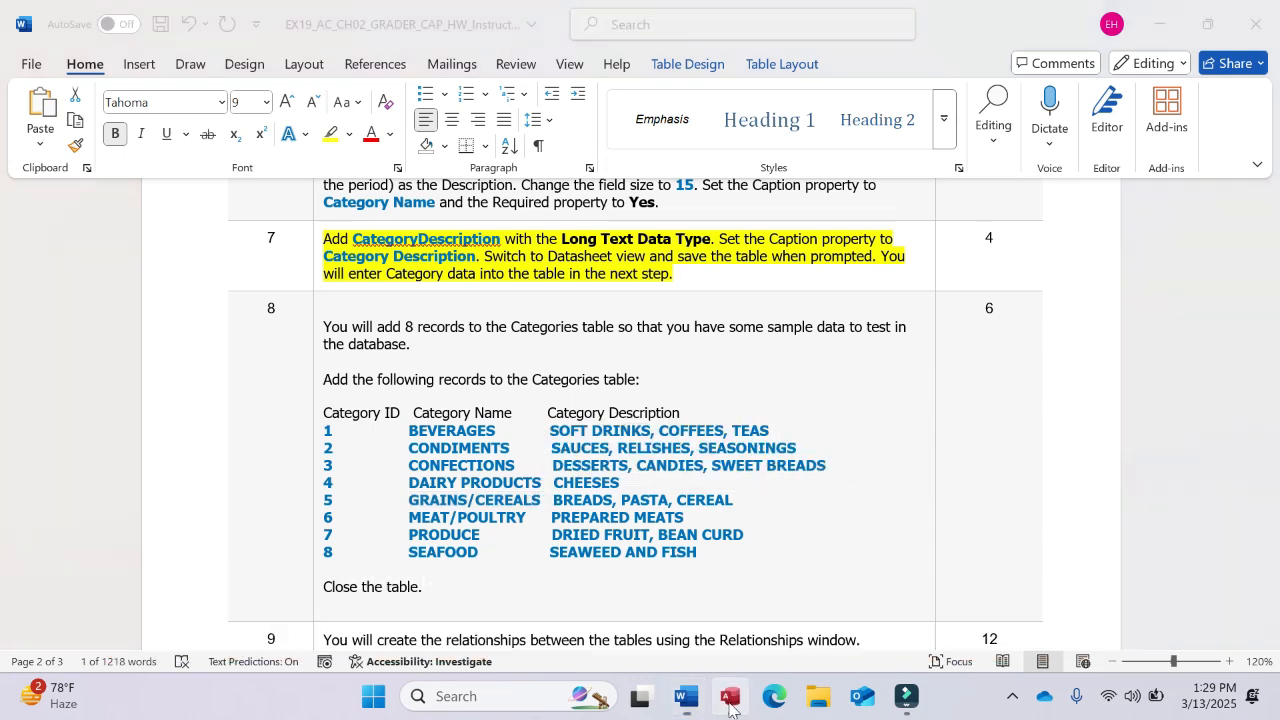
click(731, 697)
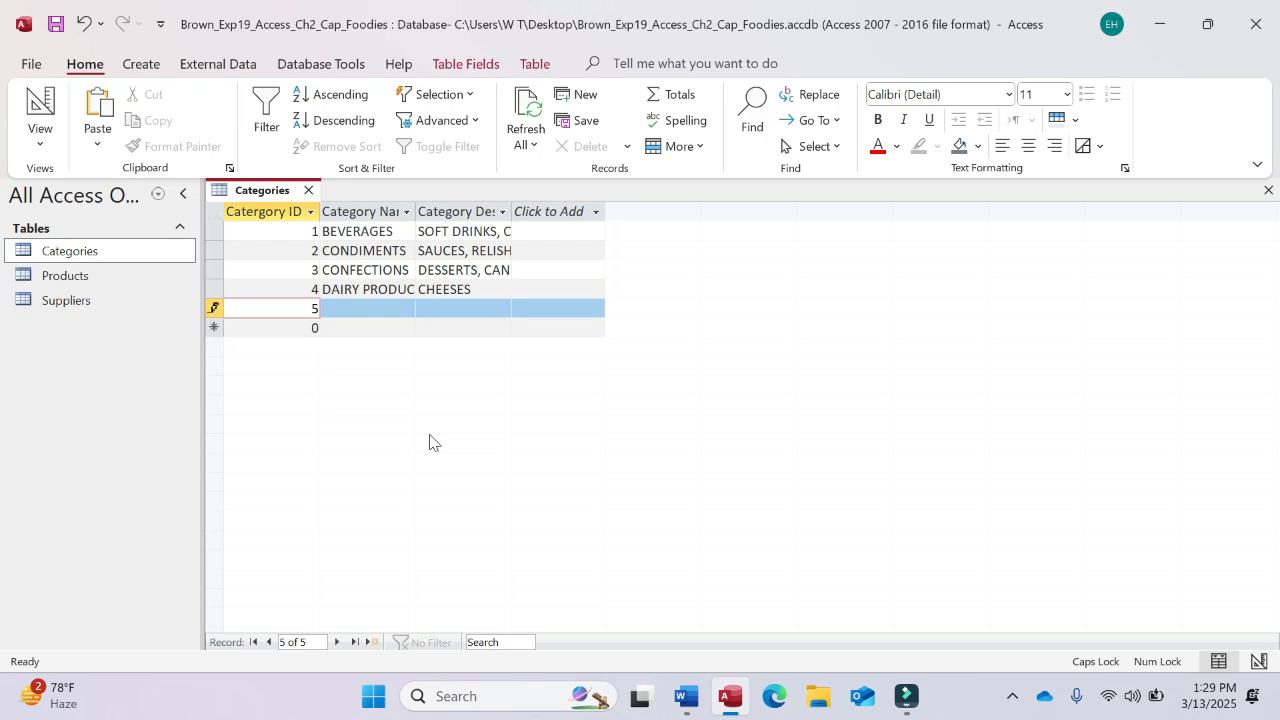
key(Tab)
key(ctrl+v)
key(Tab)
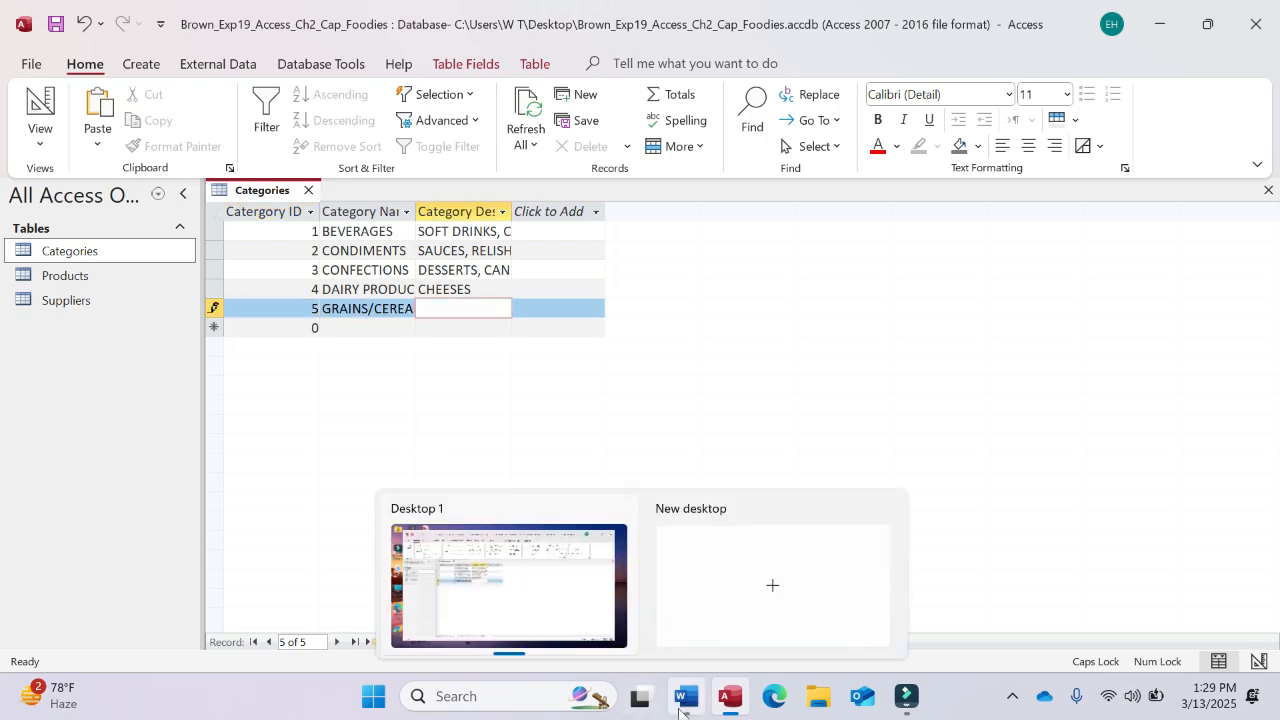
Step: Copy the description "BREADS, PASTA, CEREAL" from the Word instructions into the GRAINS/CEREALS record in Access
click(686, 697)
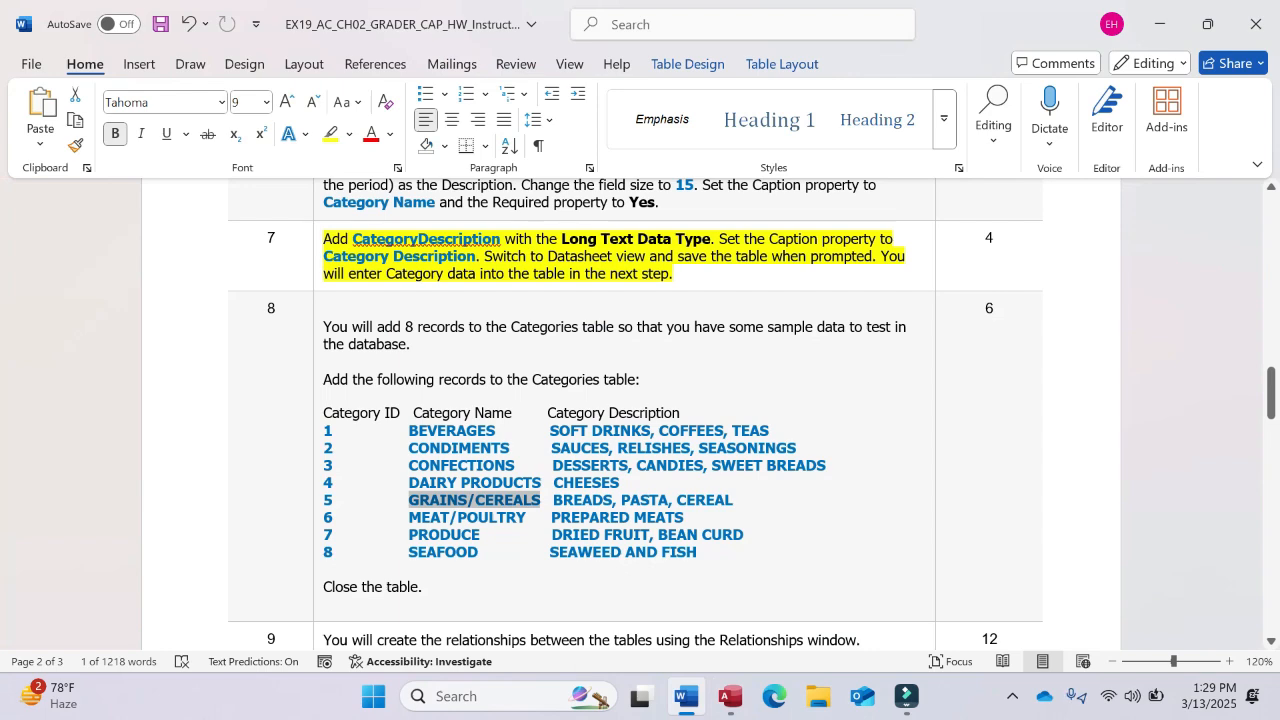
drag(553, 500, 736, 500)
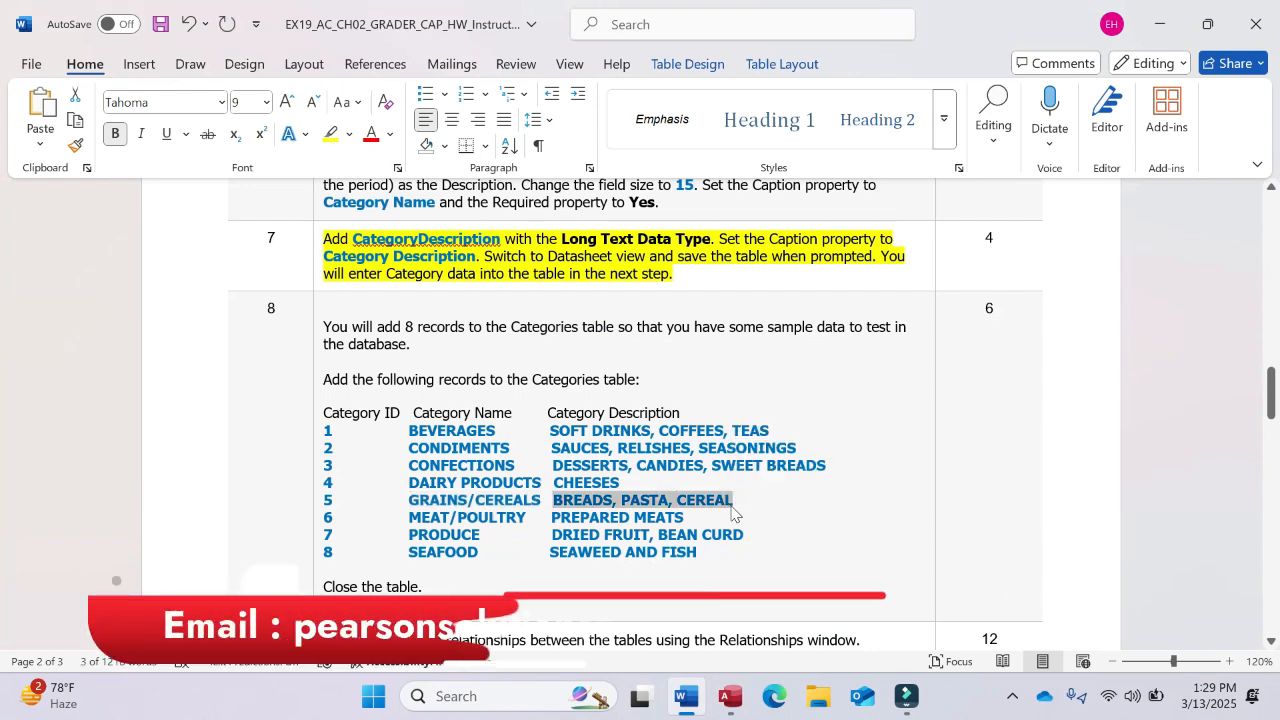
click(740, 694)
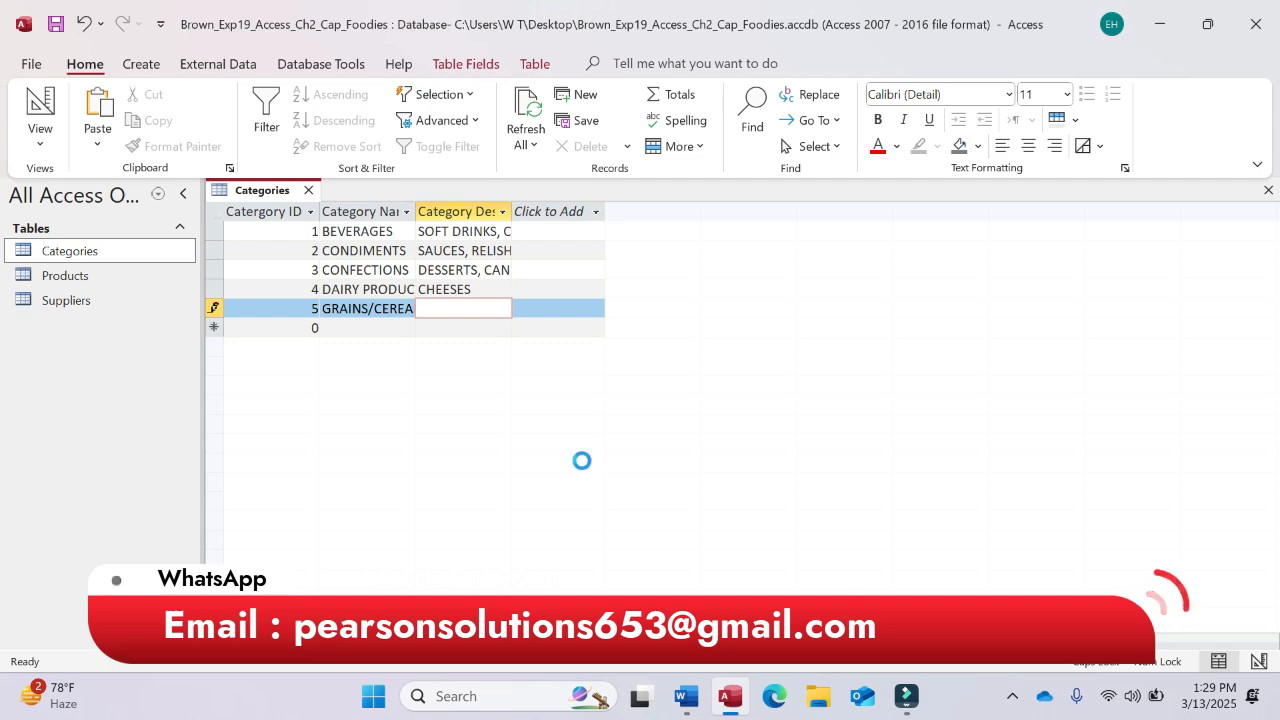
key(ctrl+v)
key(Tab)
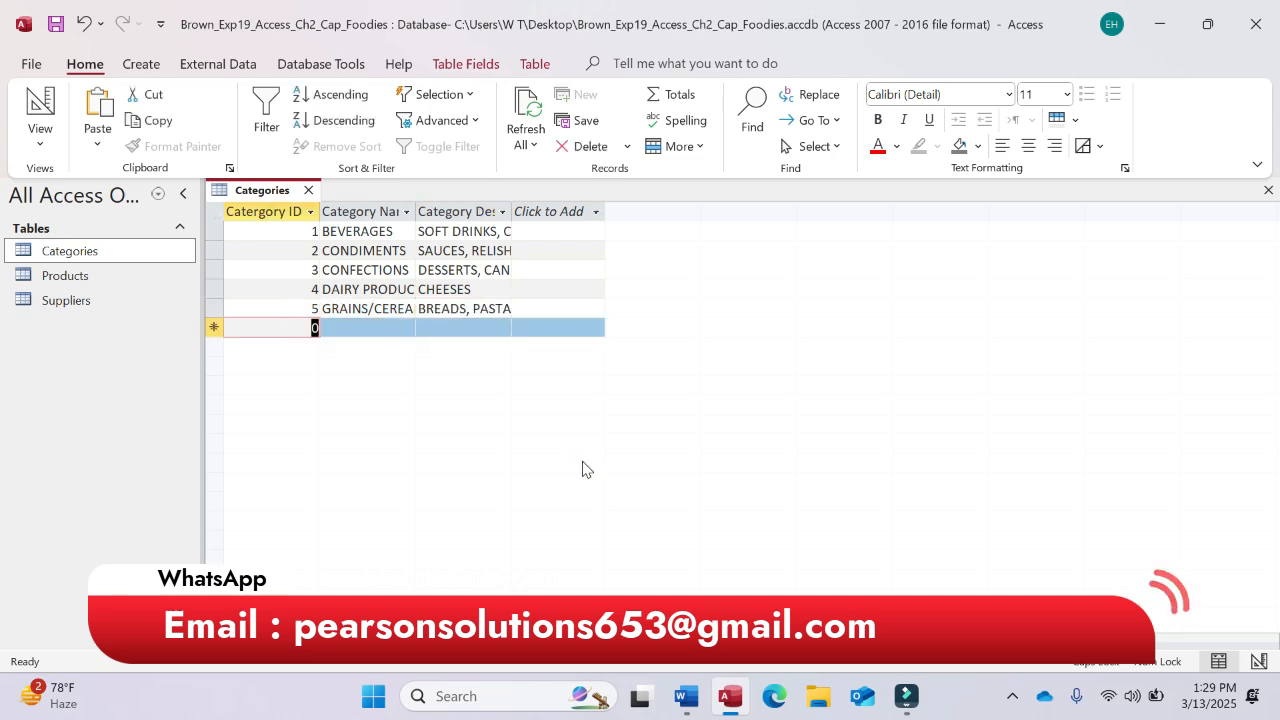
Step: Add a Categories record with Category ID 6 and the name MEAT/POULTRY copied from the Word instructions
key(Tab)
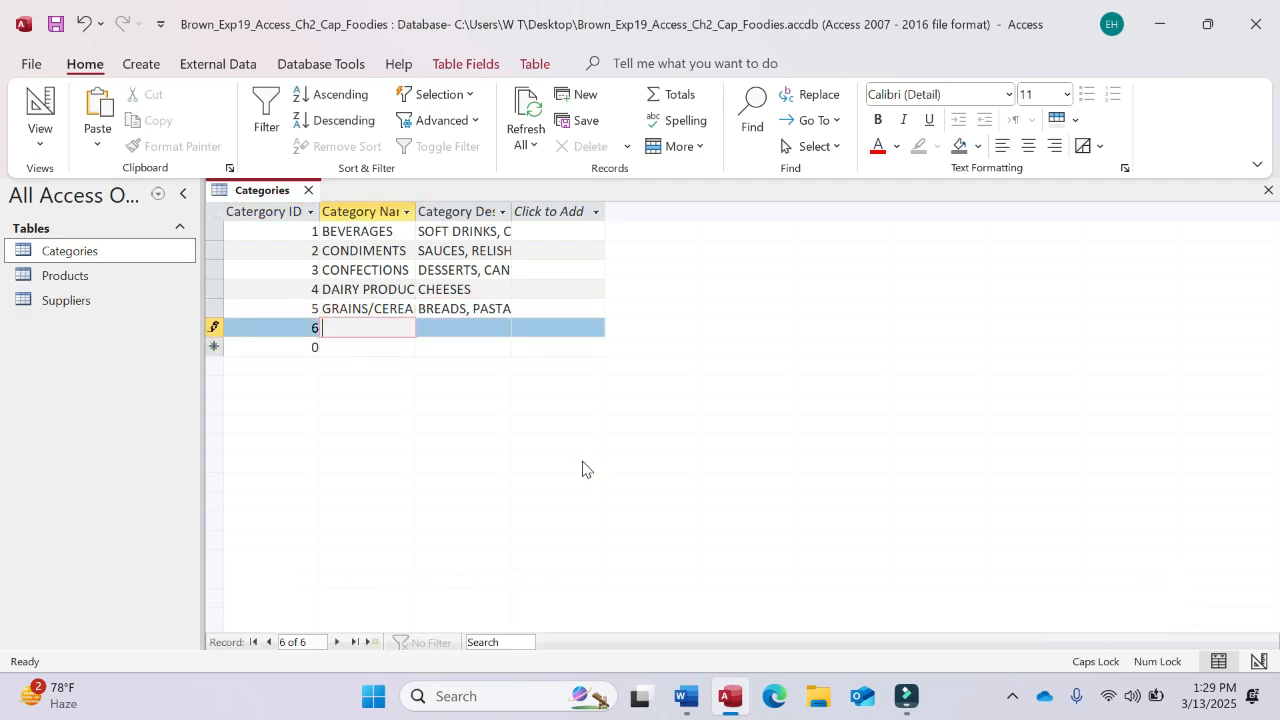
click(685, 697)
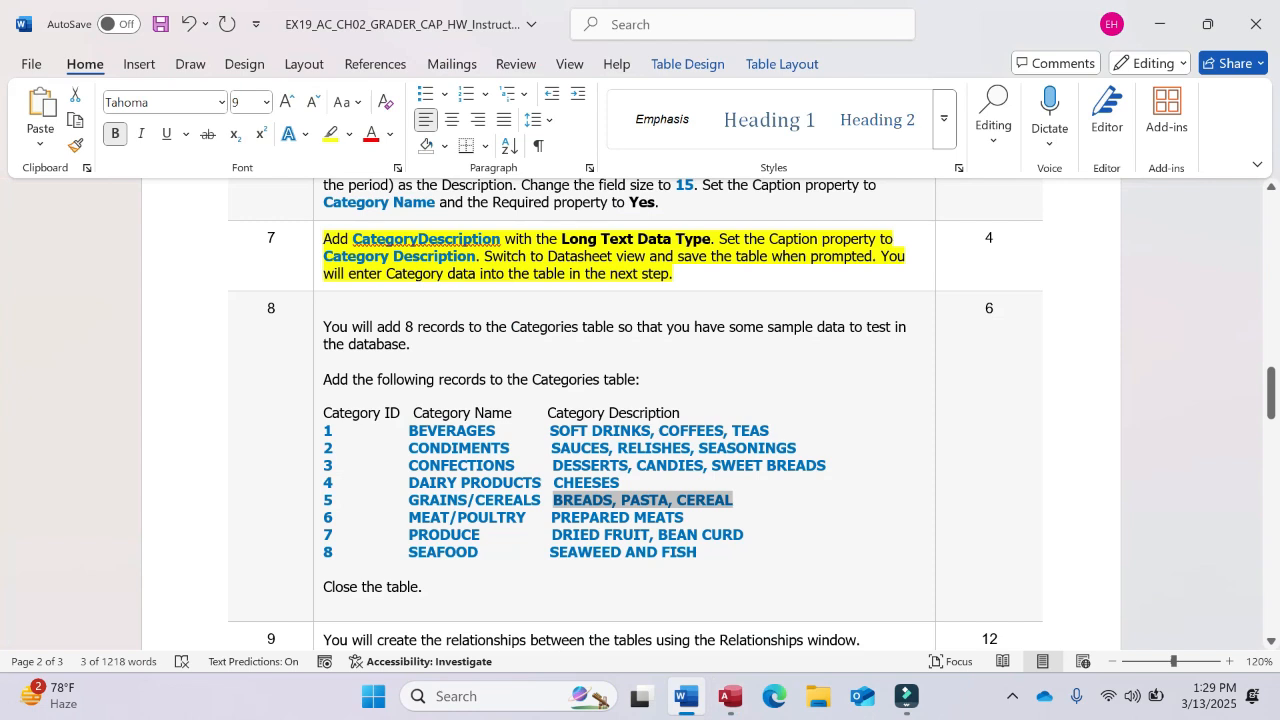
drag(408, 517, 551, 517)
key(ctrl+c)
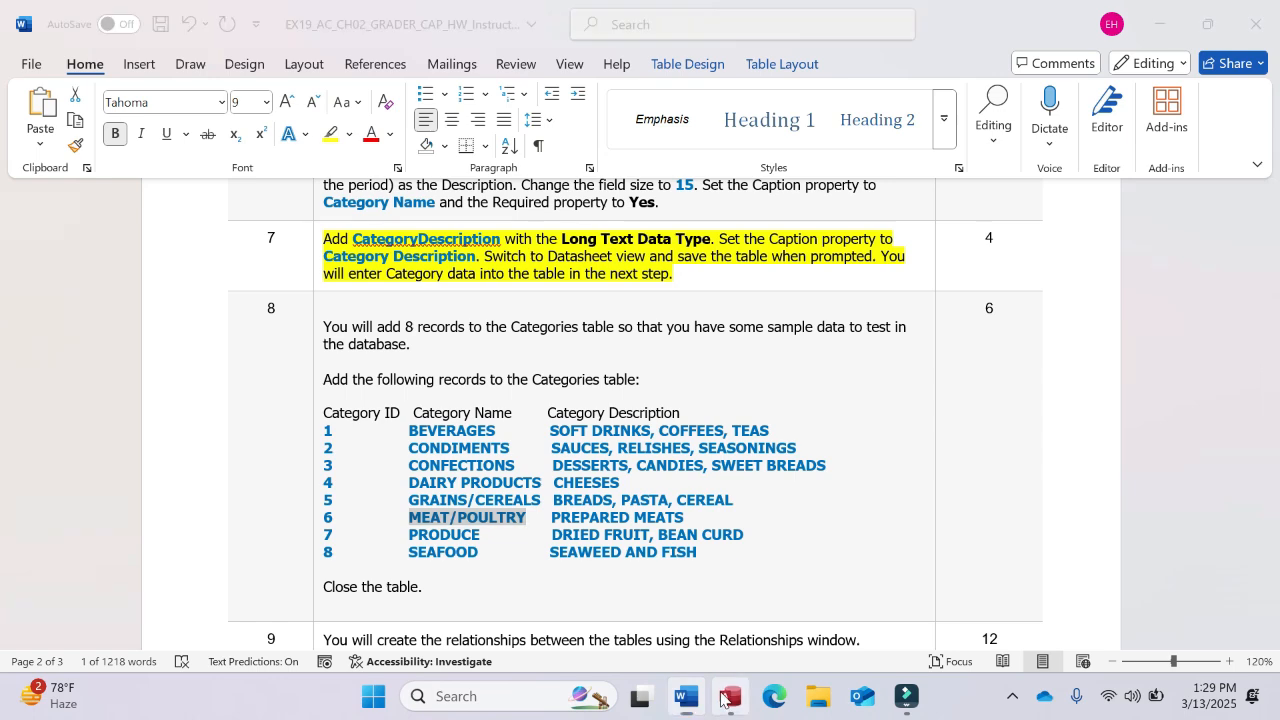
click(730, 697)
key(ctrl+v)
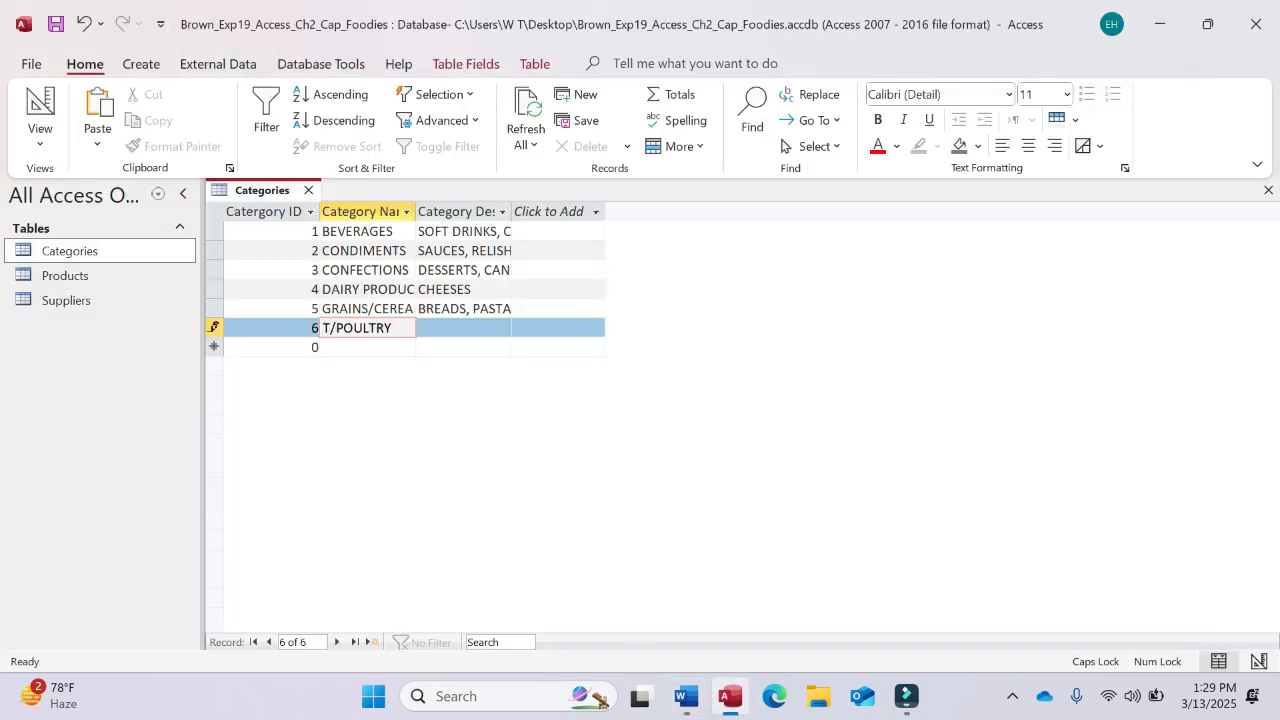
key(Tab)
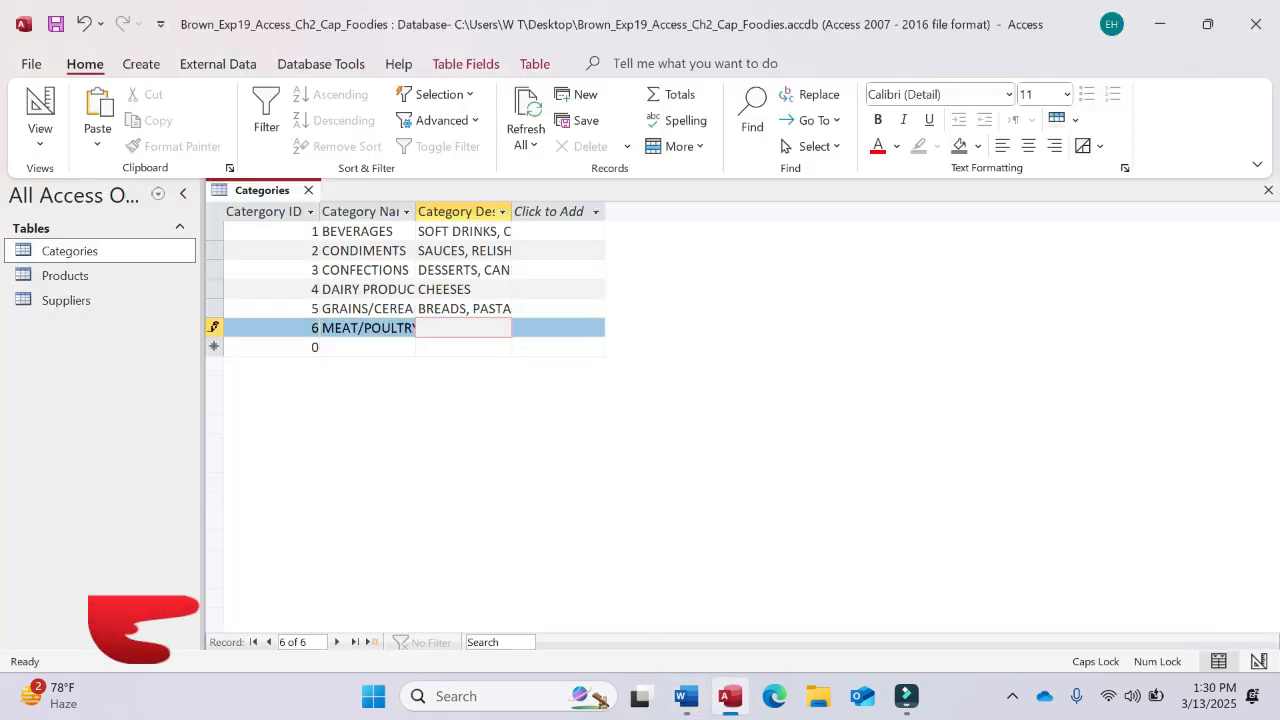
Step: Enter PREPARED MEATS as the MEAT/POULTRY category description, checking the wording against the Word instructions
text(PREPAR)
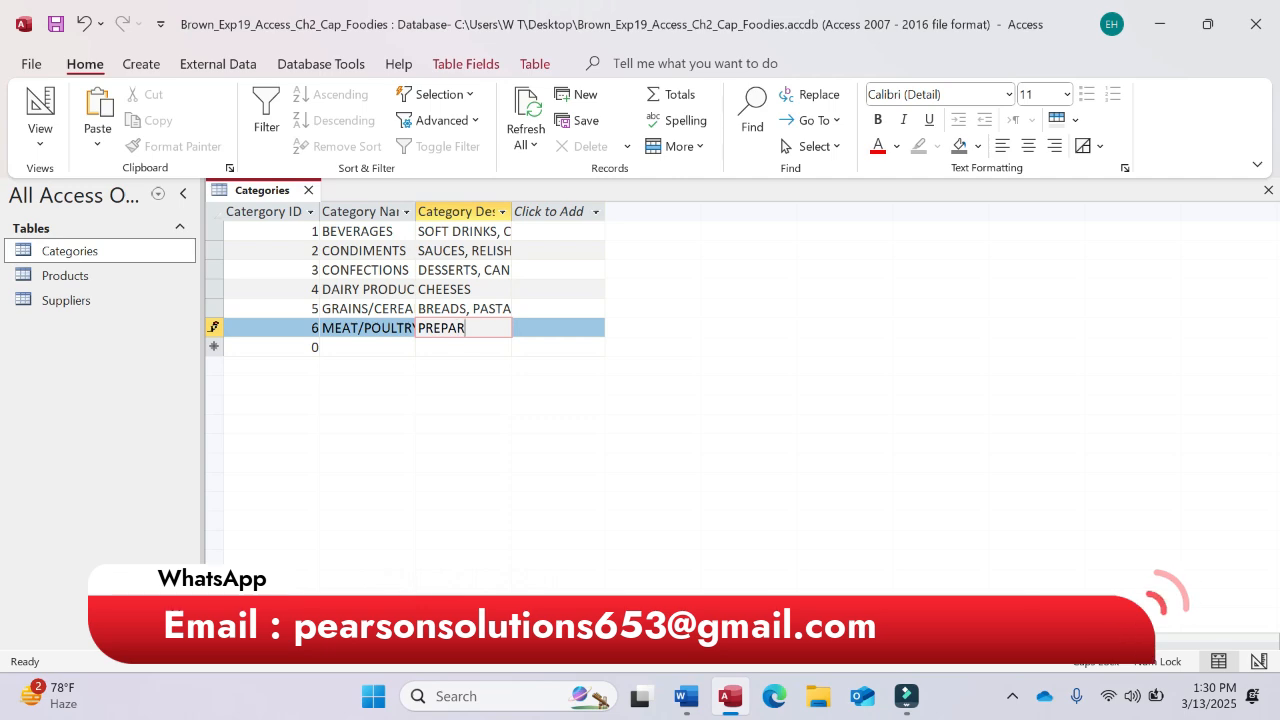
text(ED MEAT)
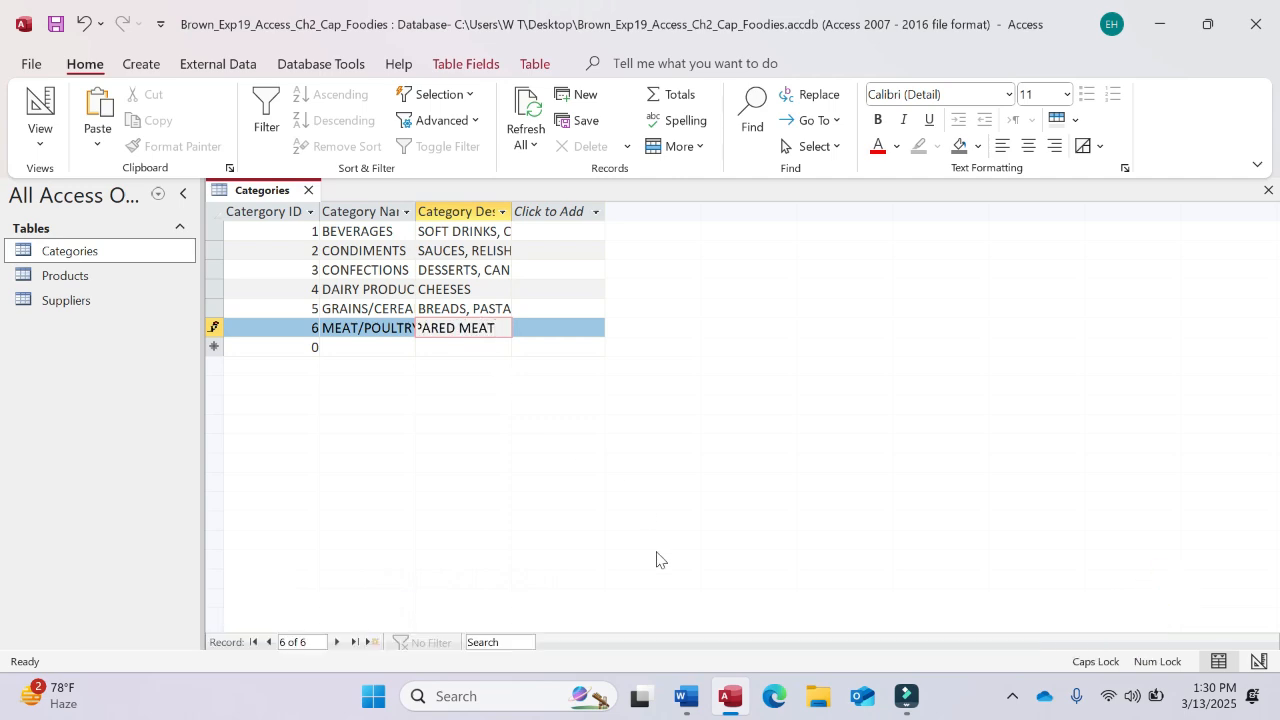
click(686, 698)
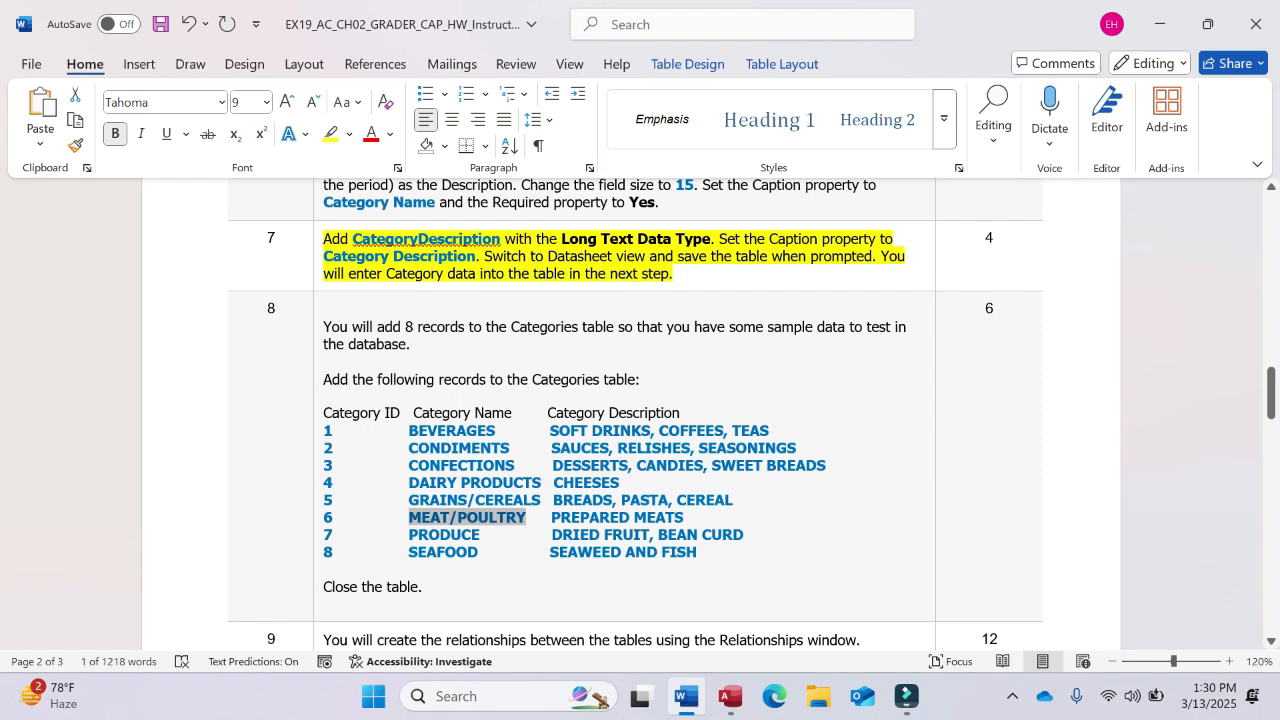
click(730, 698)
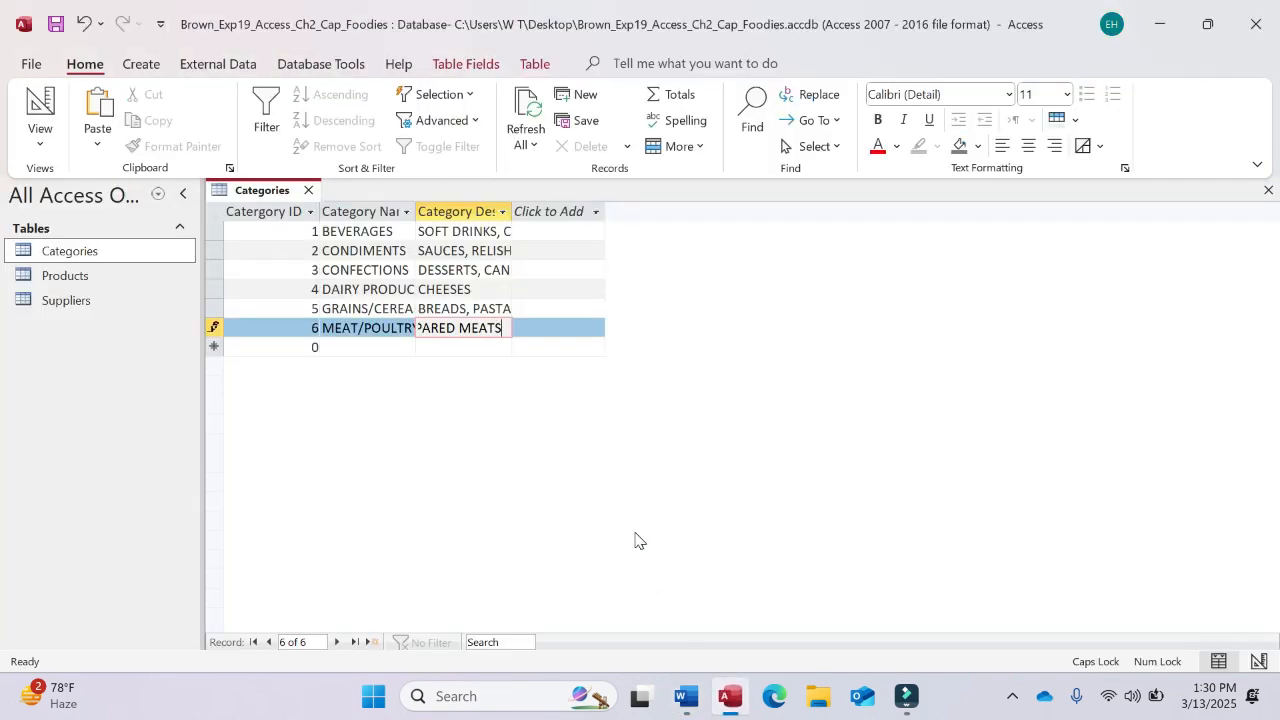
key(Tab)
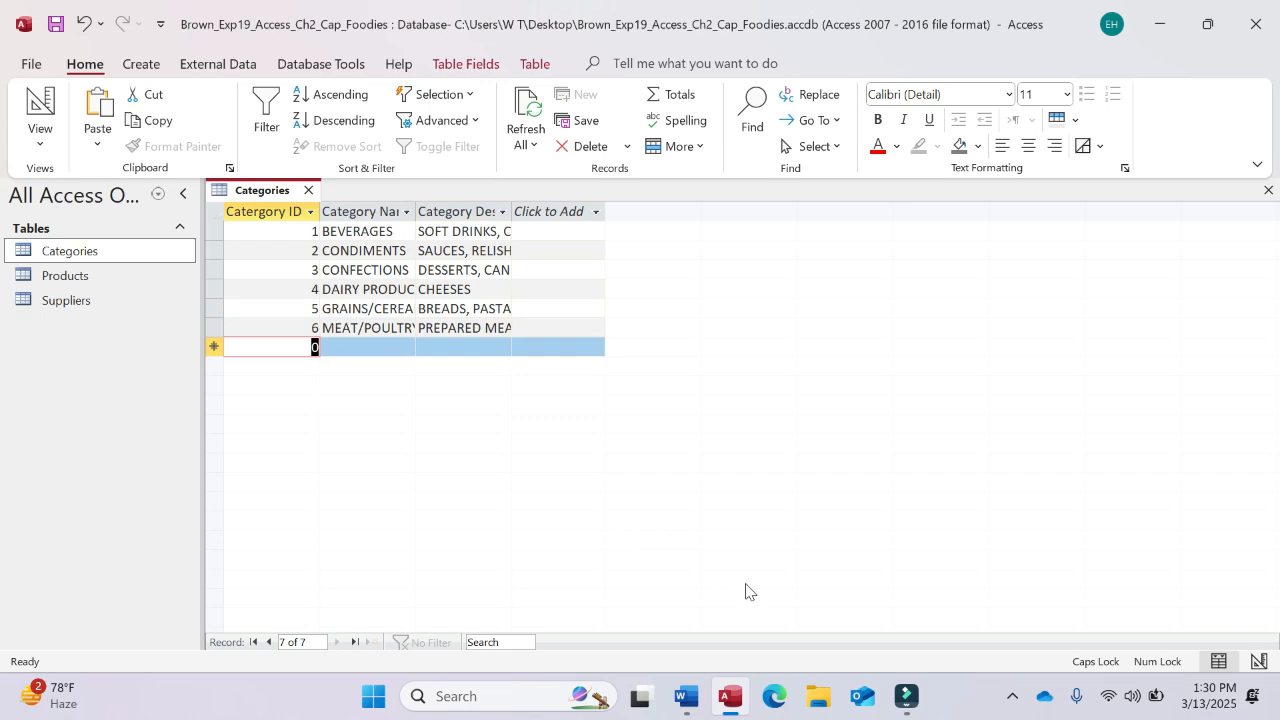
Step: Add a Categories record with ID 7, the name PRODUCE and the description "DRIED FRUIT, BEAN CURD" copied from the Word instructions
text(7)
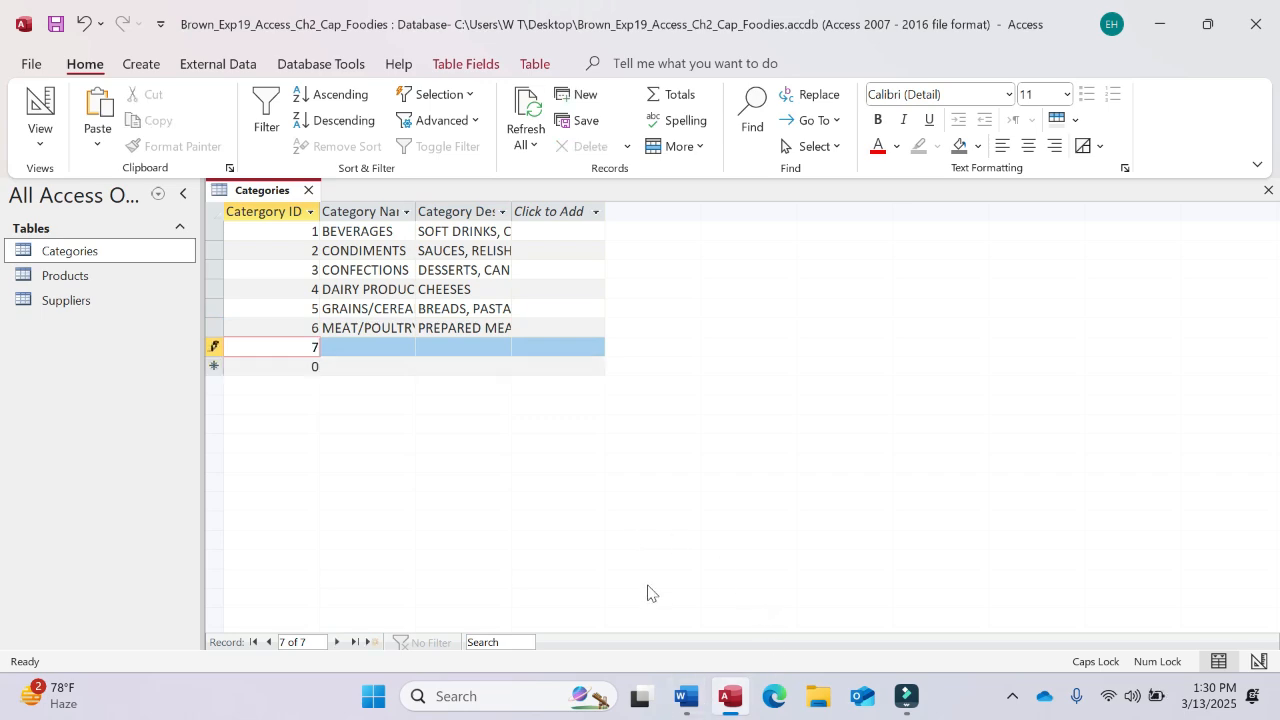
click(686, 697)
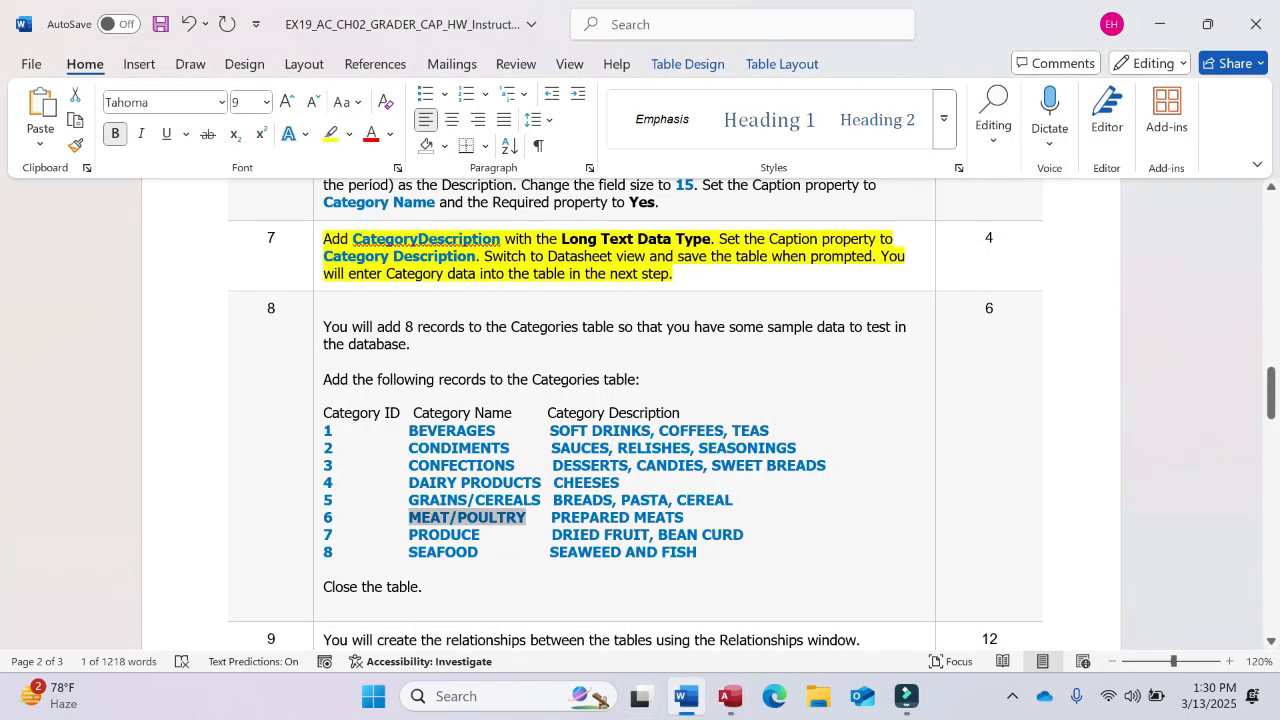
drag(552, 535, 743, 536)
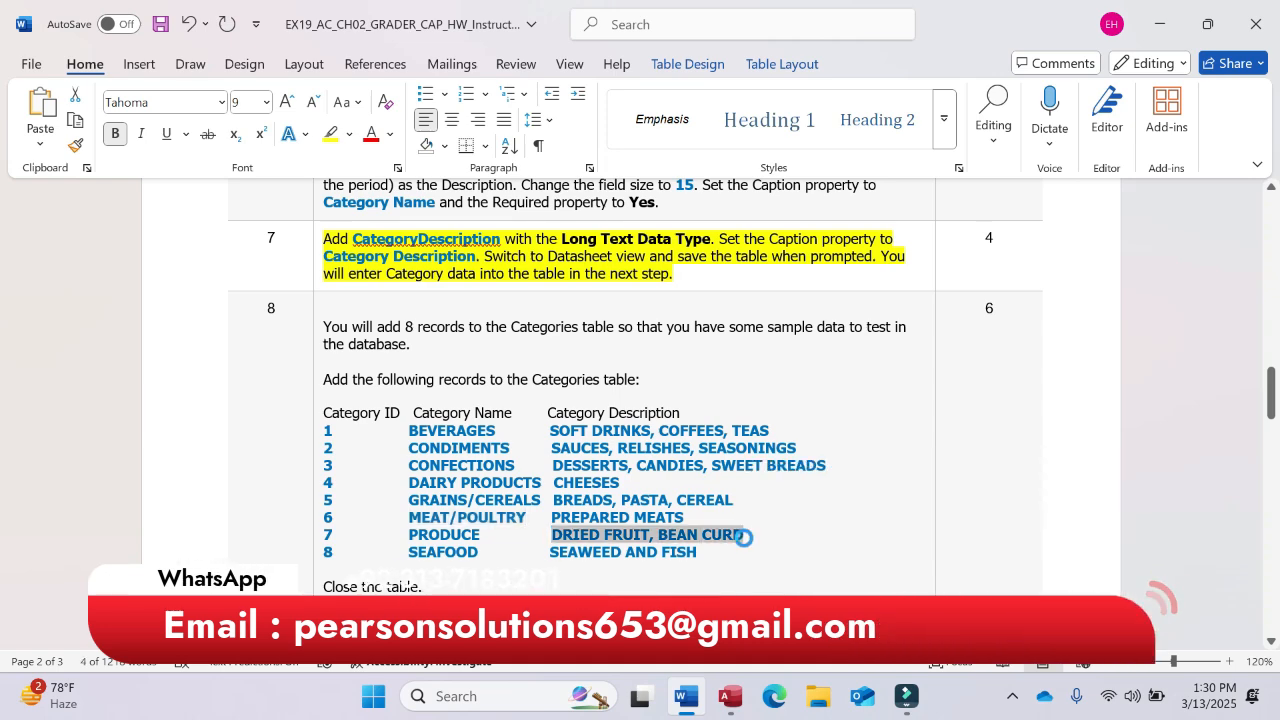
click(735, 701)
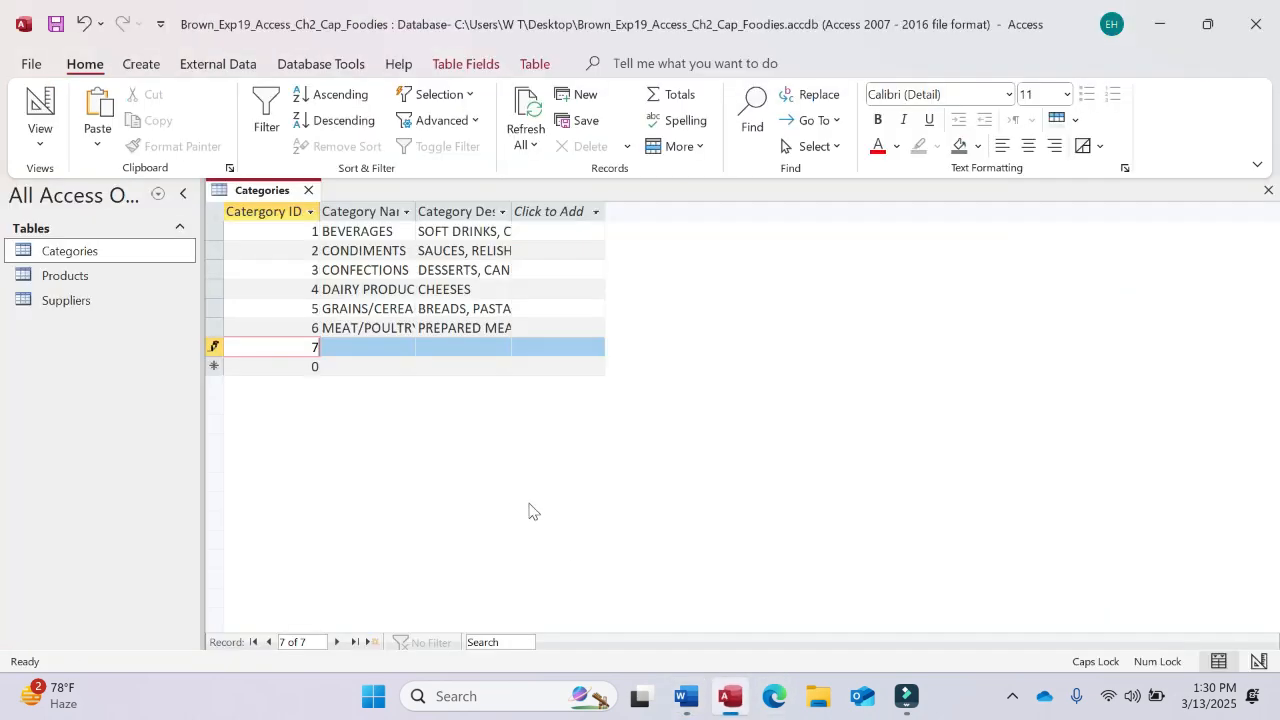
text(7PRODUCE)
key(BackSpace)
key(BackSpace)
key(Tab)
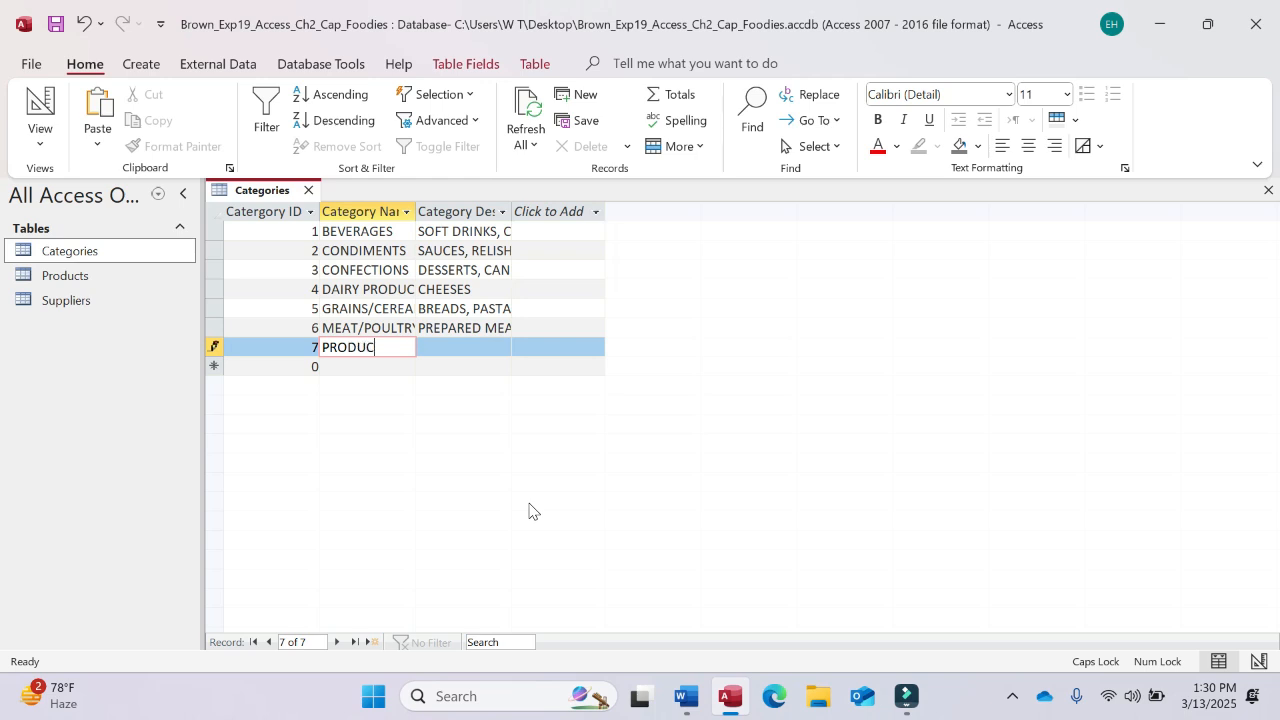
key(Tab)
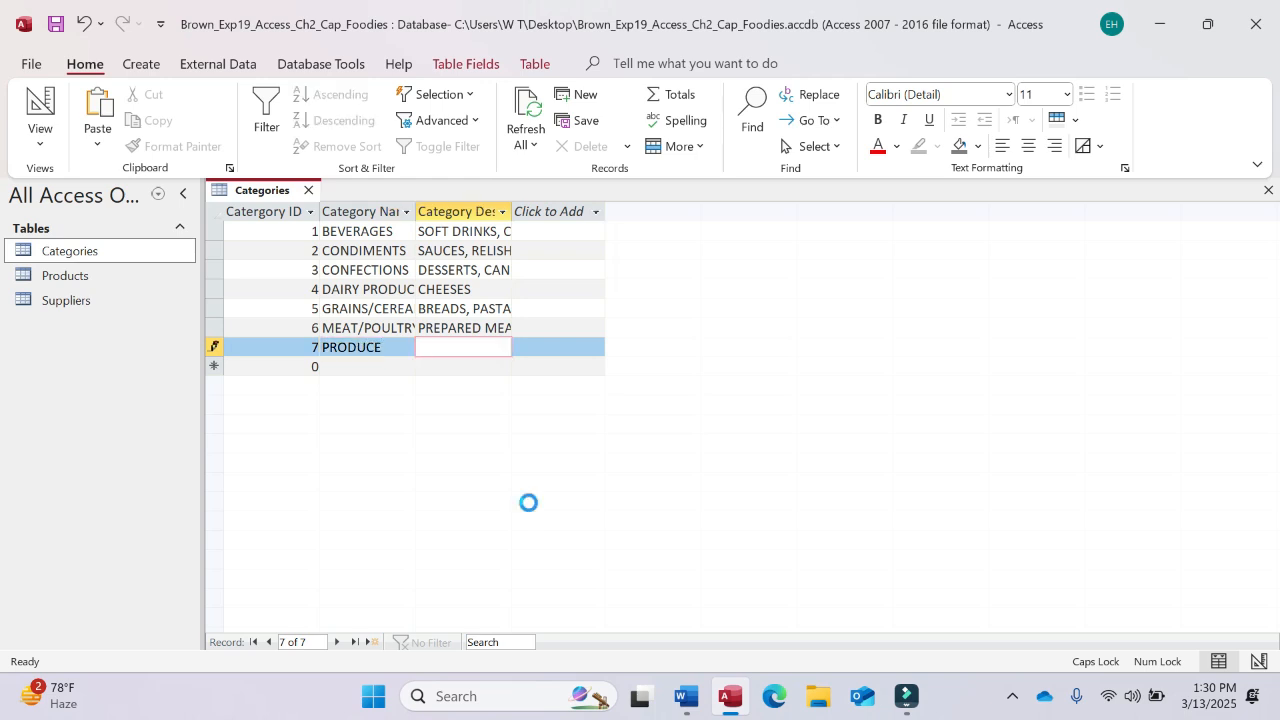
text(BEAN CURD)
key(Tab)
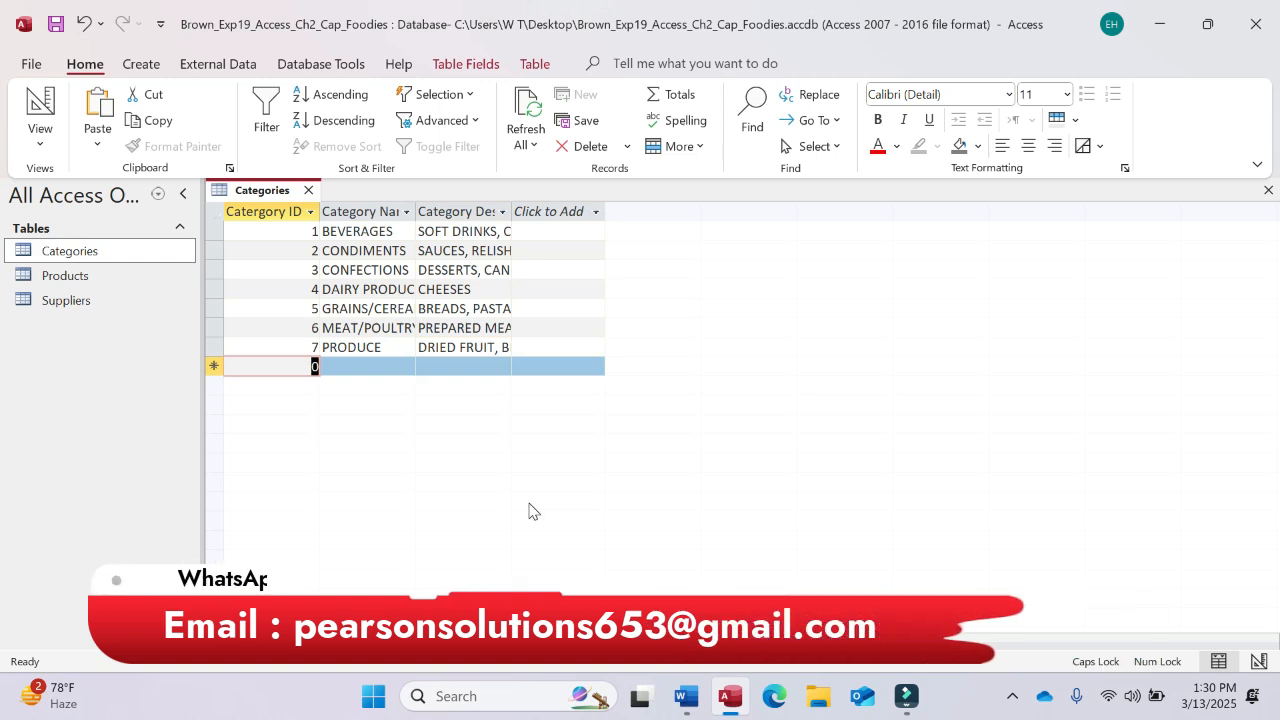
Step: Add a Categories record with ID 8, the name SEAFOOD and the description "SEAWEED AND FISH" copied from the Word instructions
key(Tab)
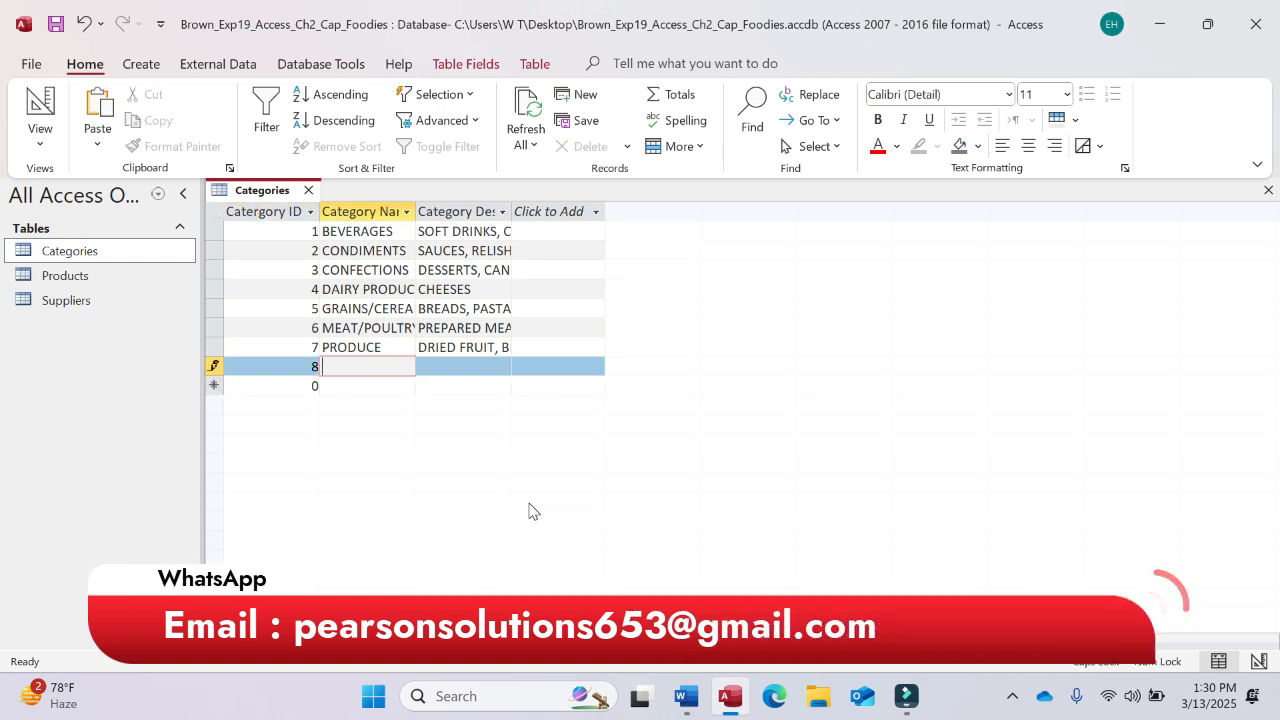
text(SEAFOOD)
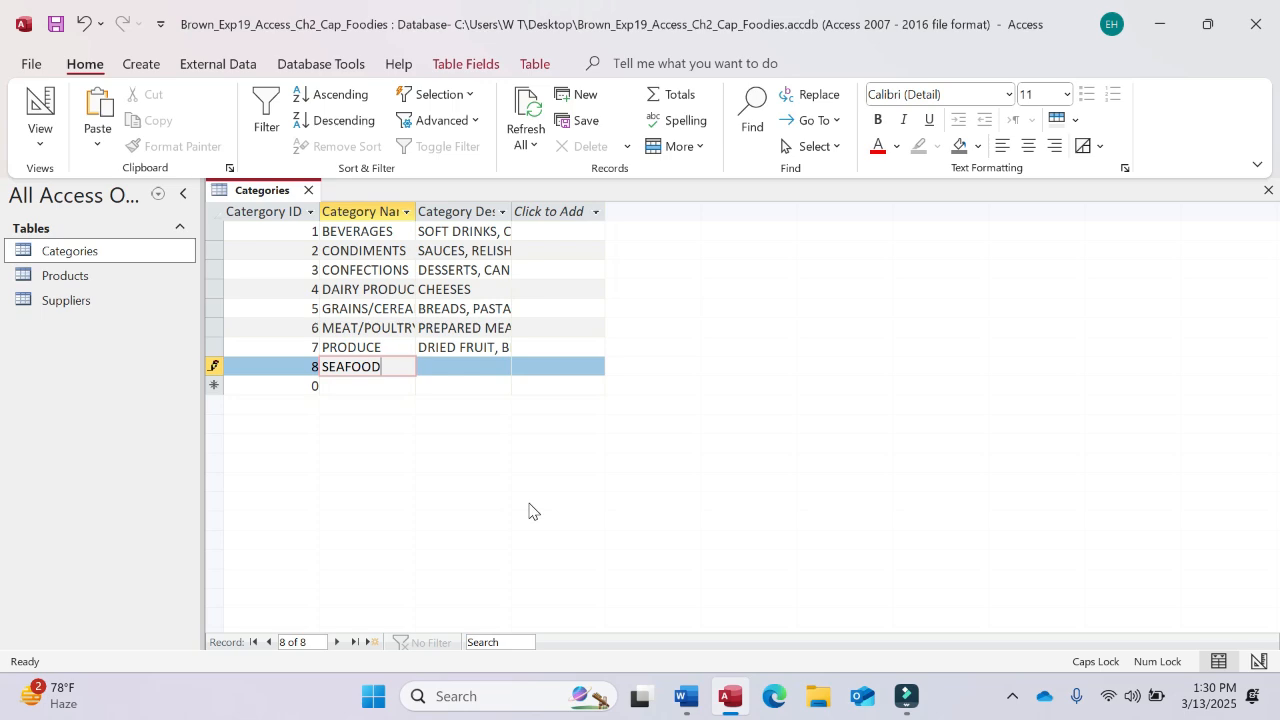
click(697, 692)
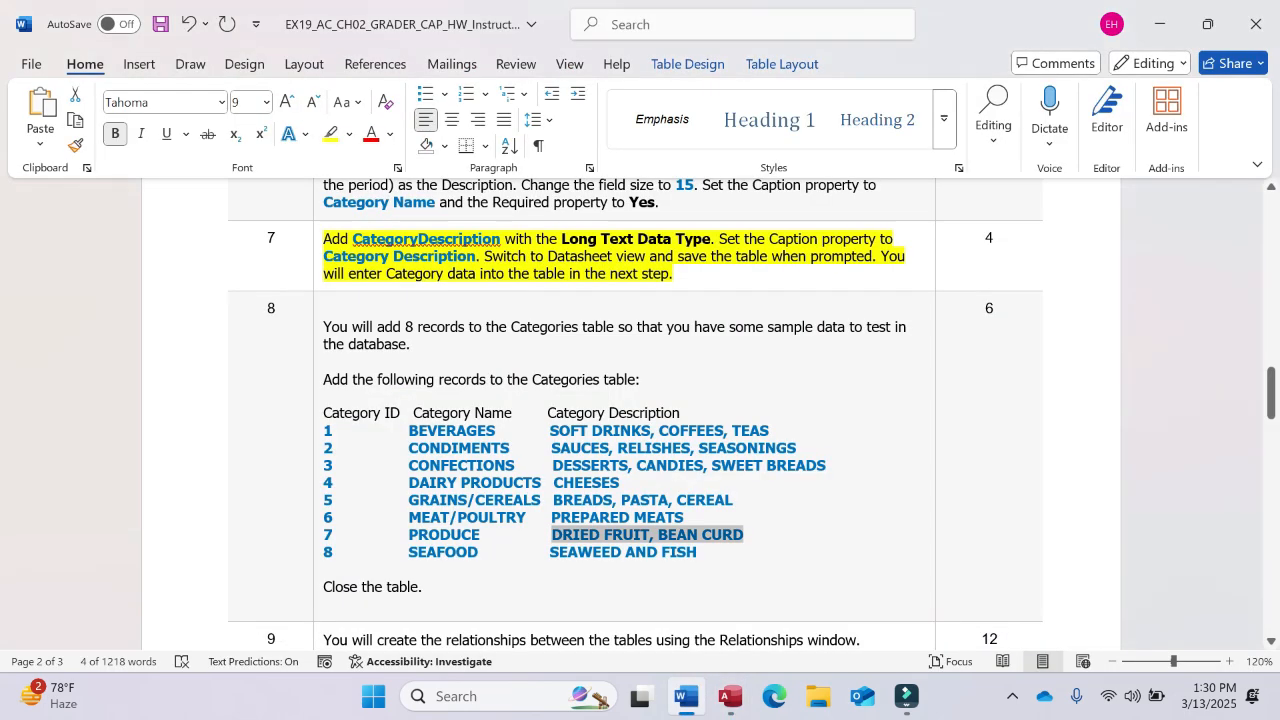
drag(550, 552, 686, 547)
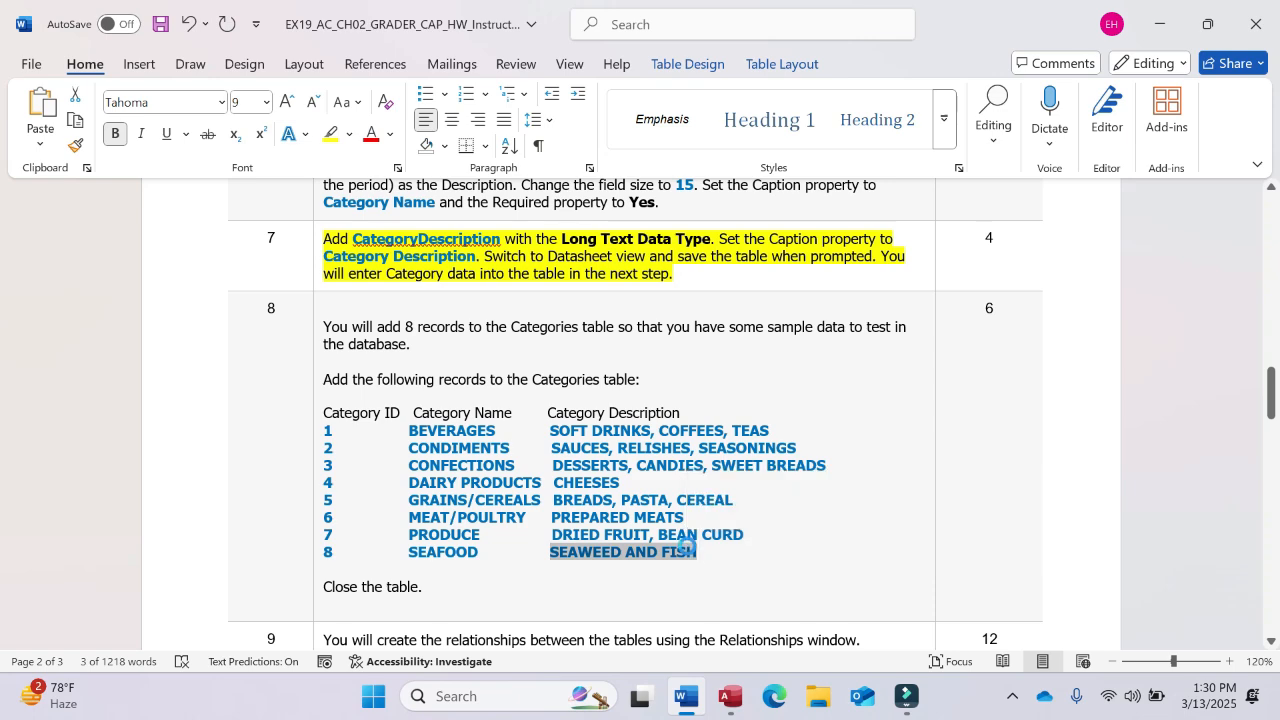
click(730, 697)
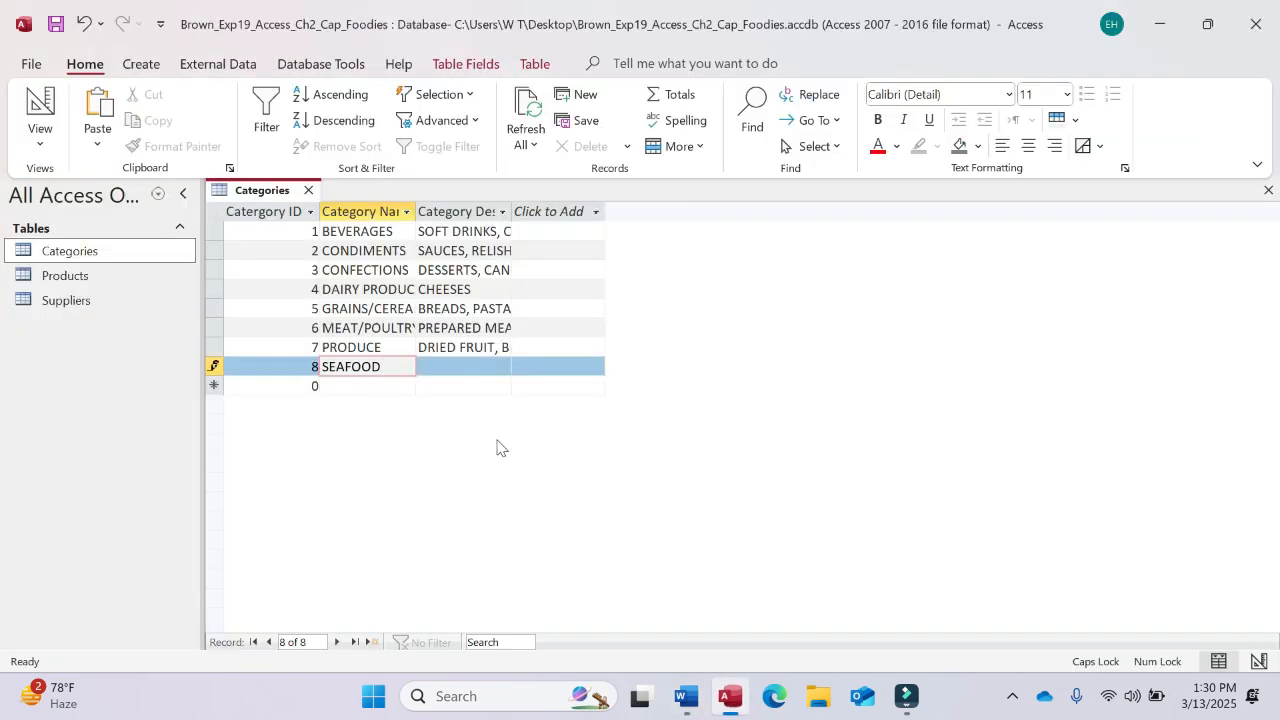
key(Tab)
key(ctrl+v)
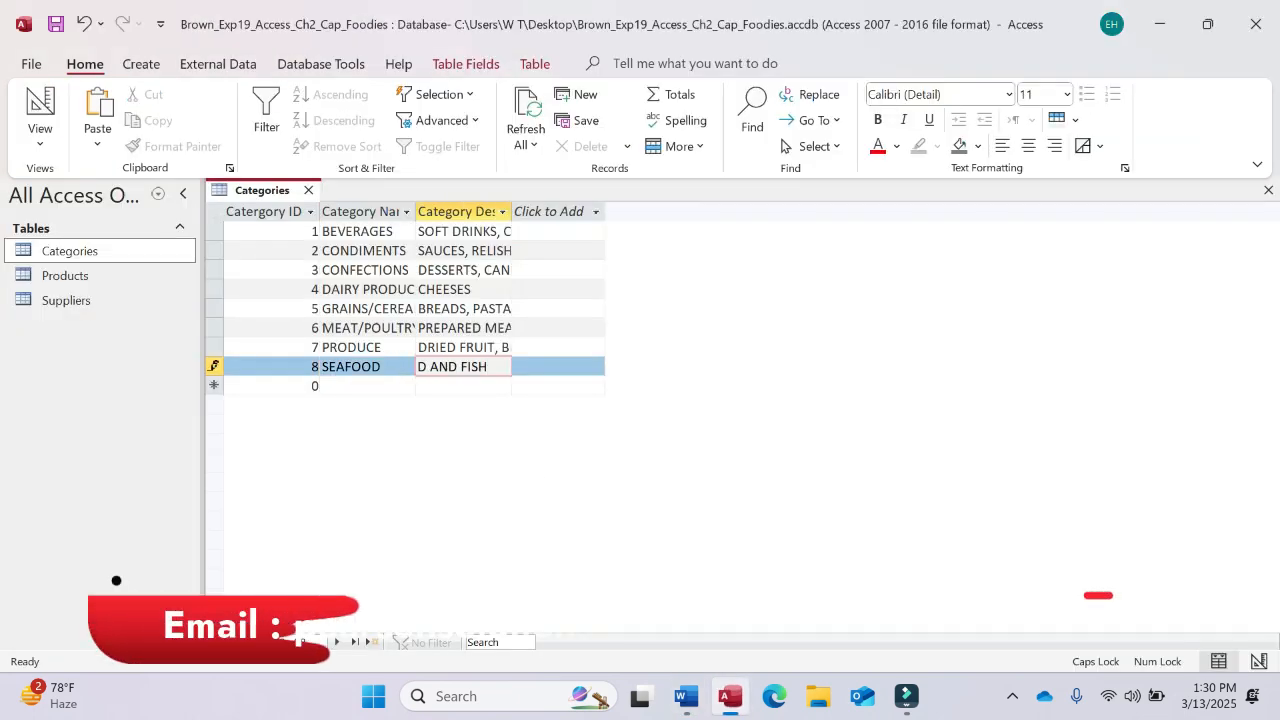
Step: Save the Categories table and close it
right_click(270, 193)
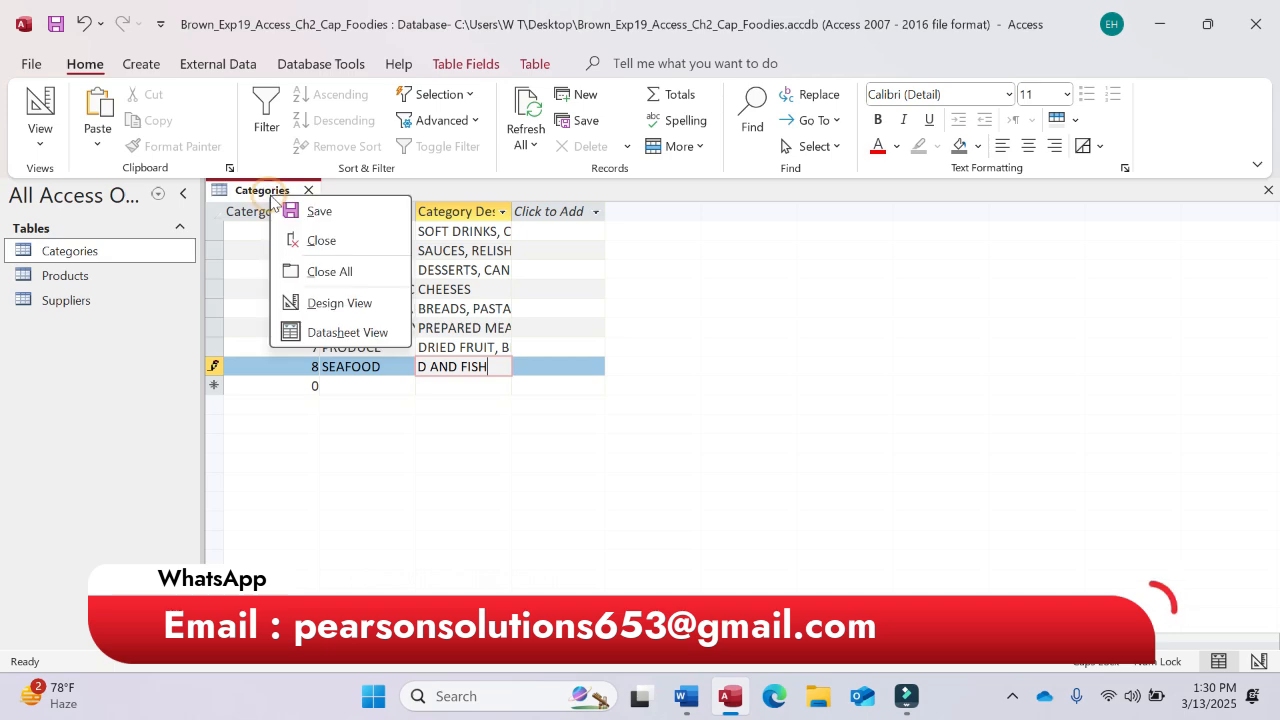
click(317, 210)
right_click(281, 192)
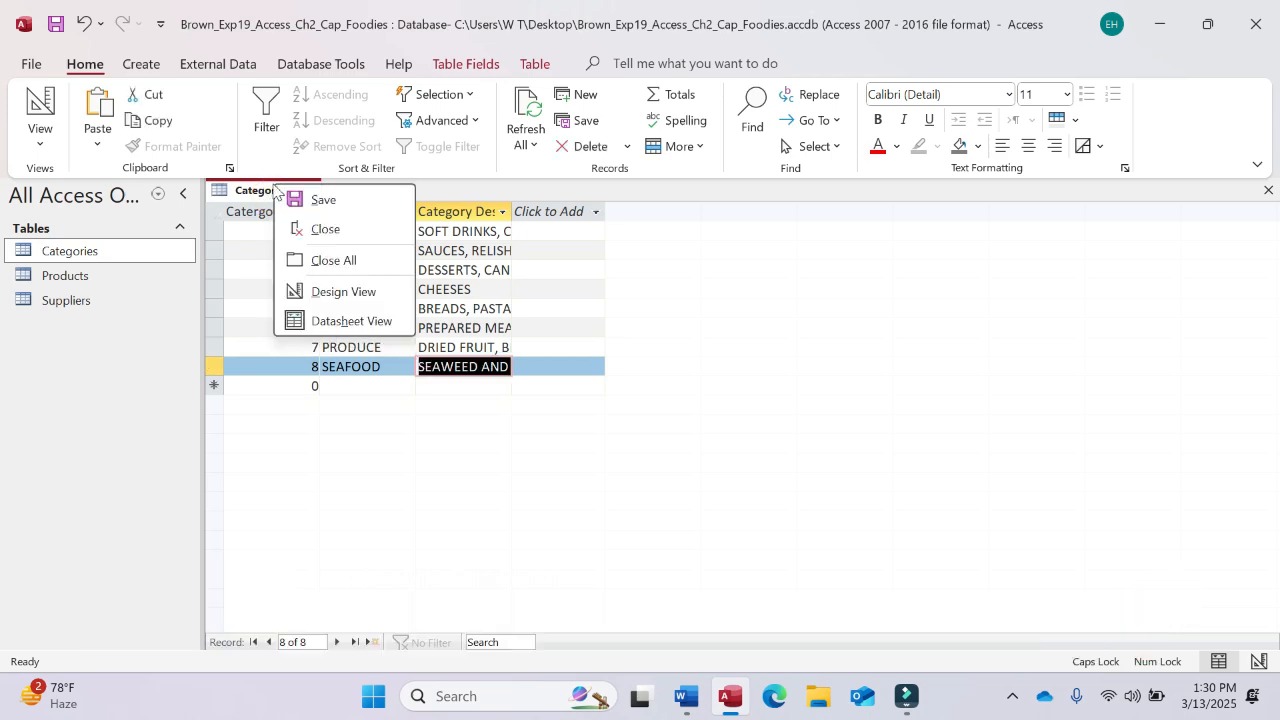
click(317, 230)
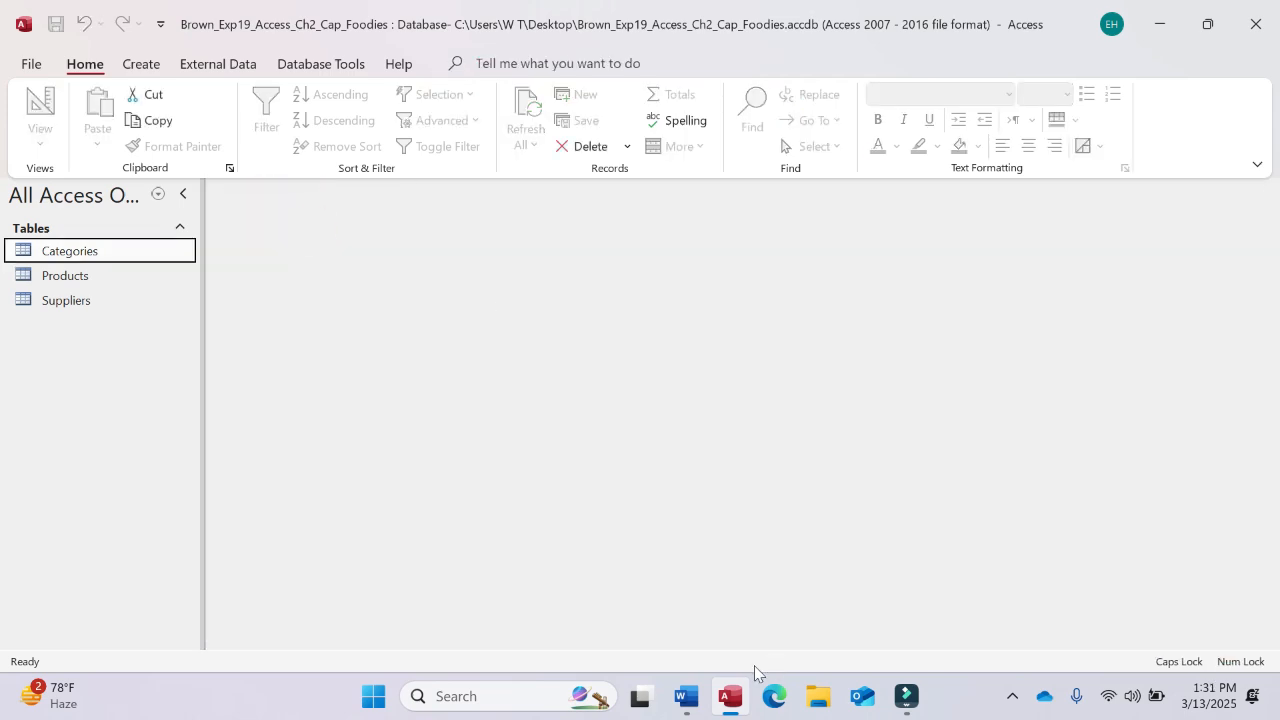
Step: In the Word instructions, highlight everything from the project title through step 8 in yellow, and return to Access
click(687, 705)
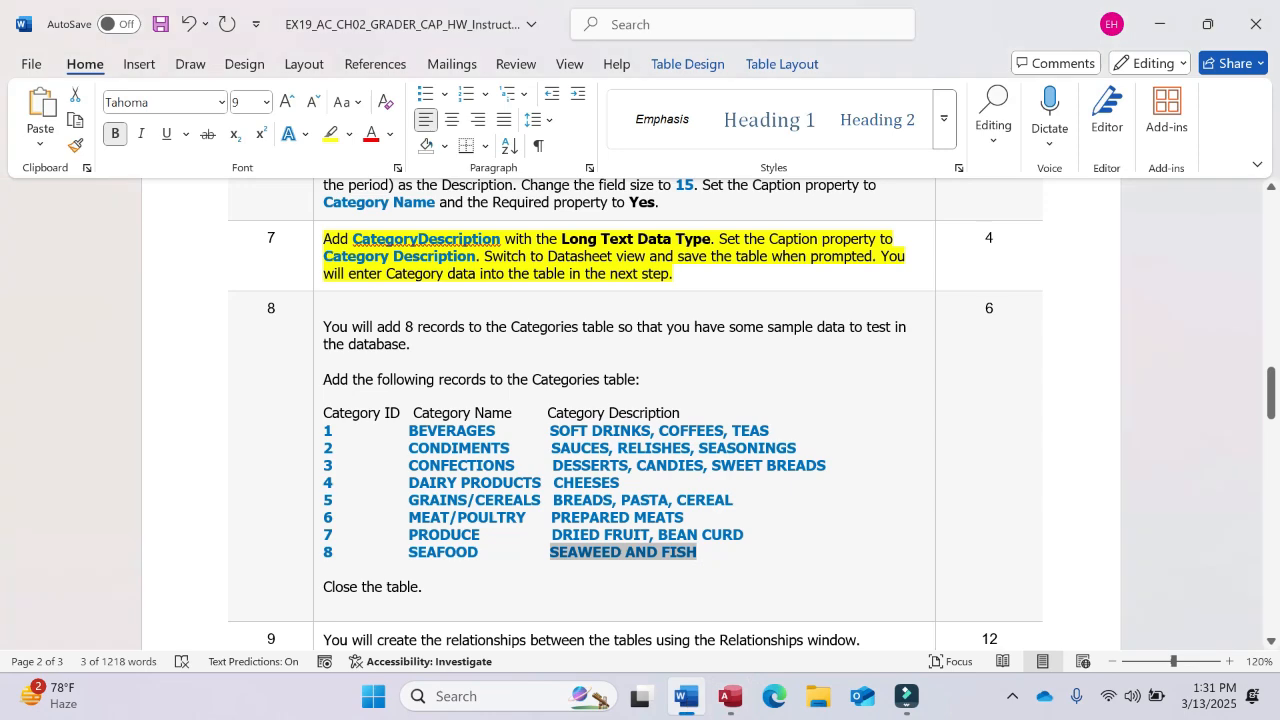
scroll(635, 415, down, 4)
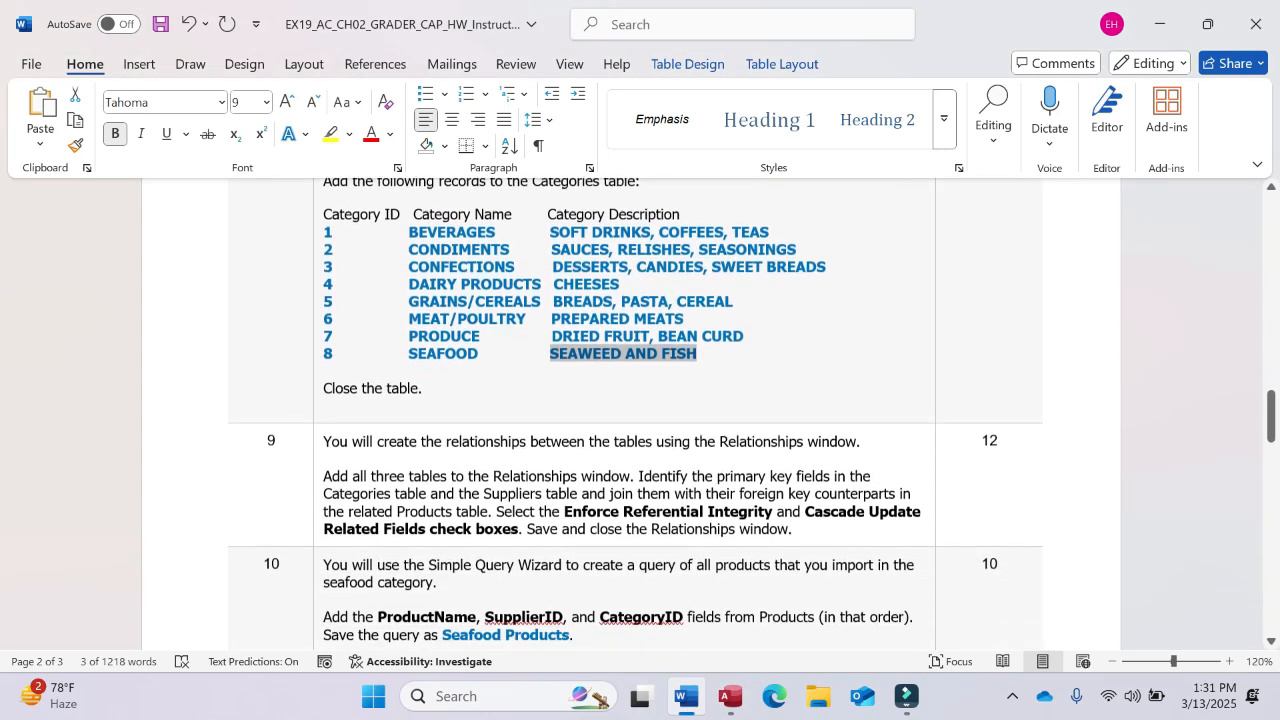
scroll(635, 415, up, 1)
scroll(635, 415, up, 1)
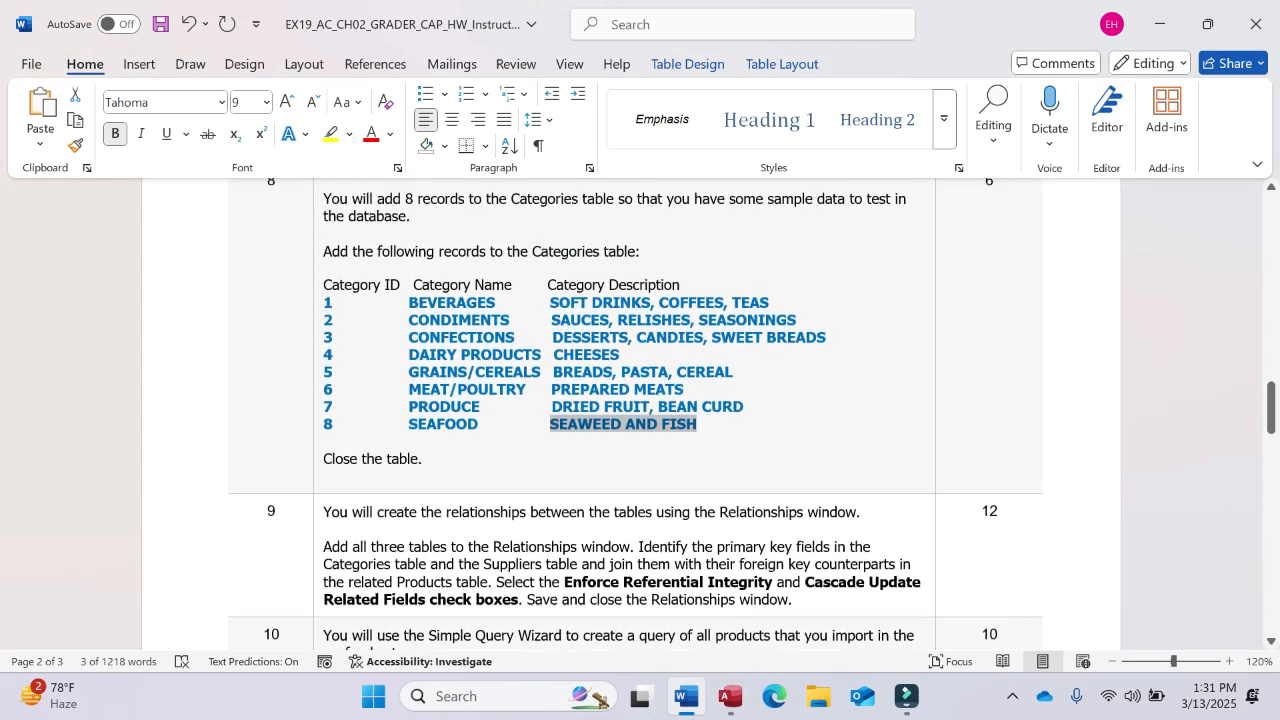
drag(423, 518, 365, 181)
scroll(364, 180, up, 10)
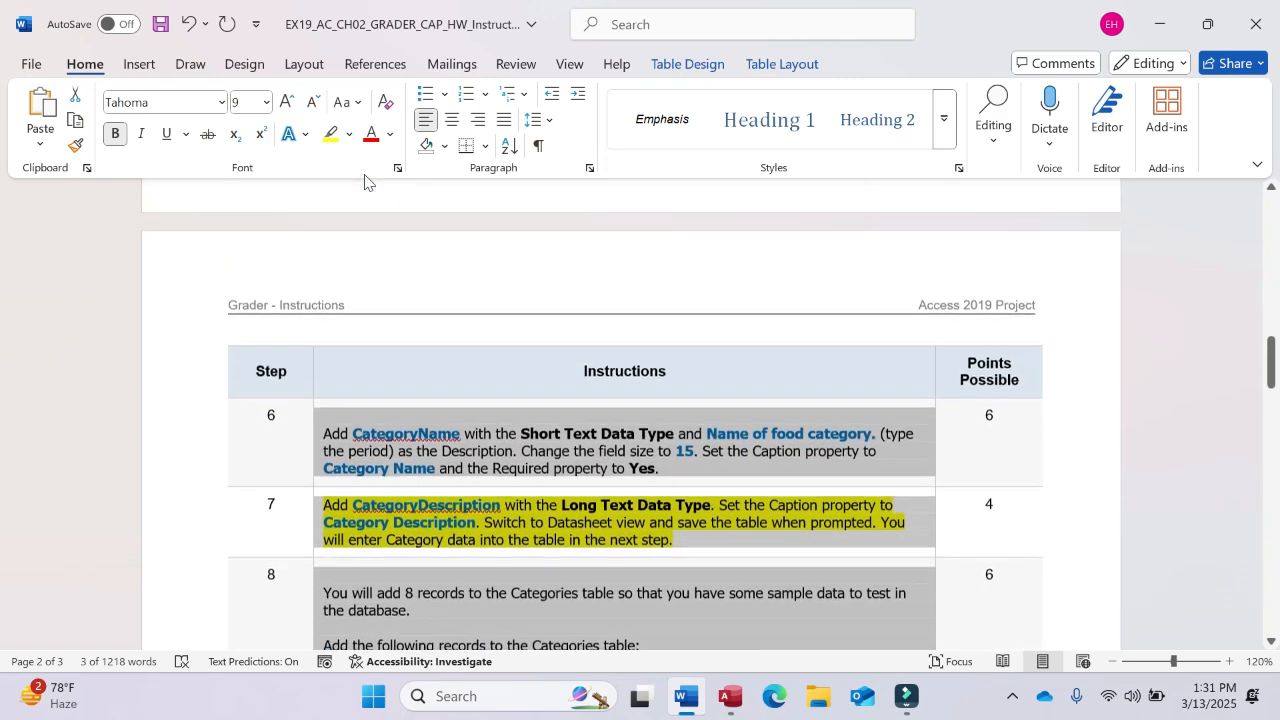
scroll(364, 180, up, 13)
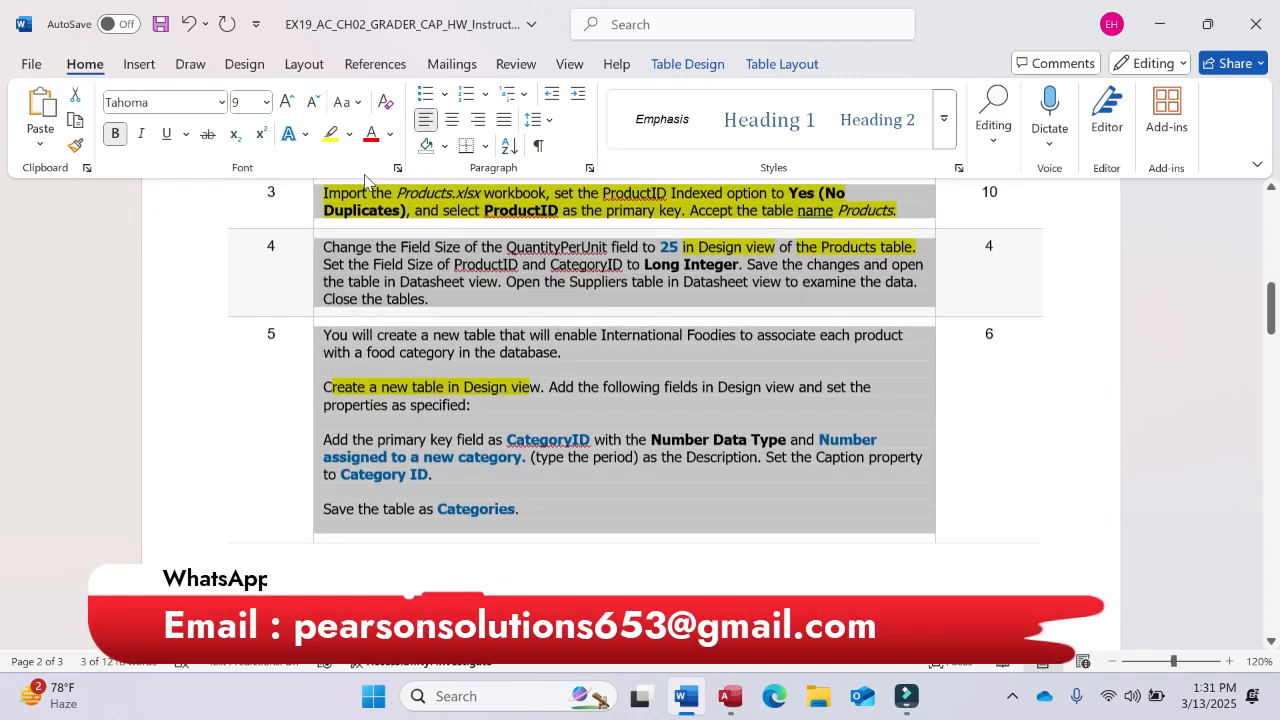
scroll(364, 180, up, 8)
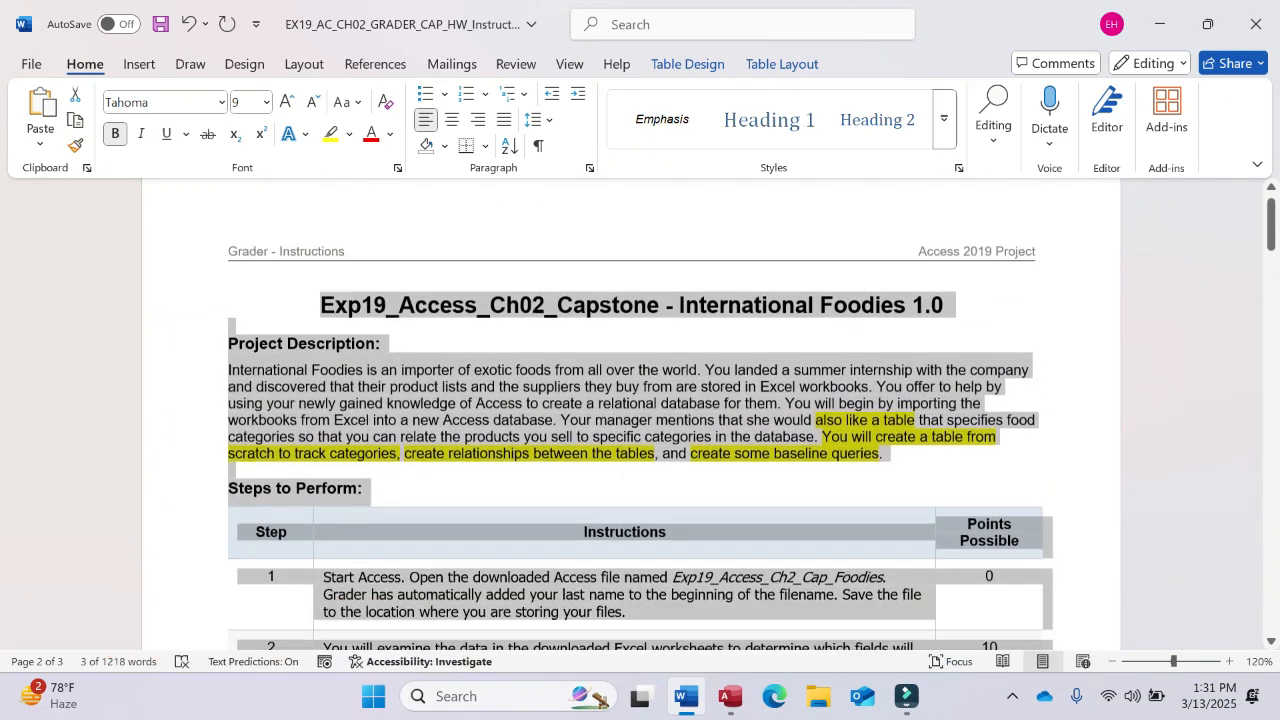
drag(364, 180, 314, 309)
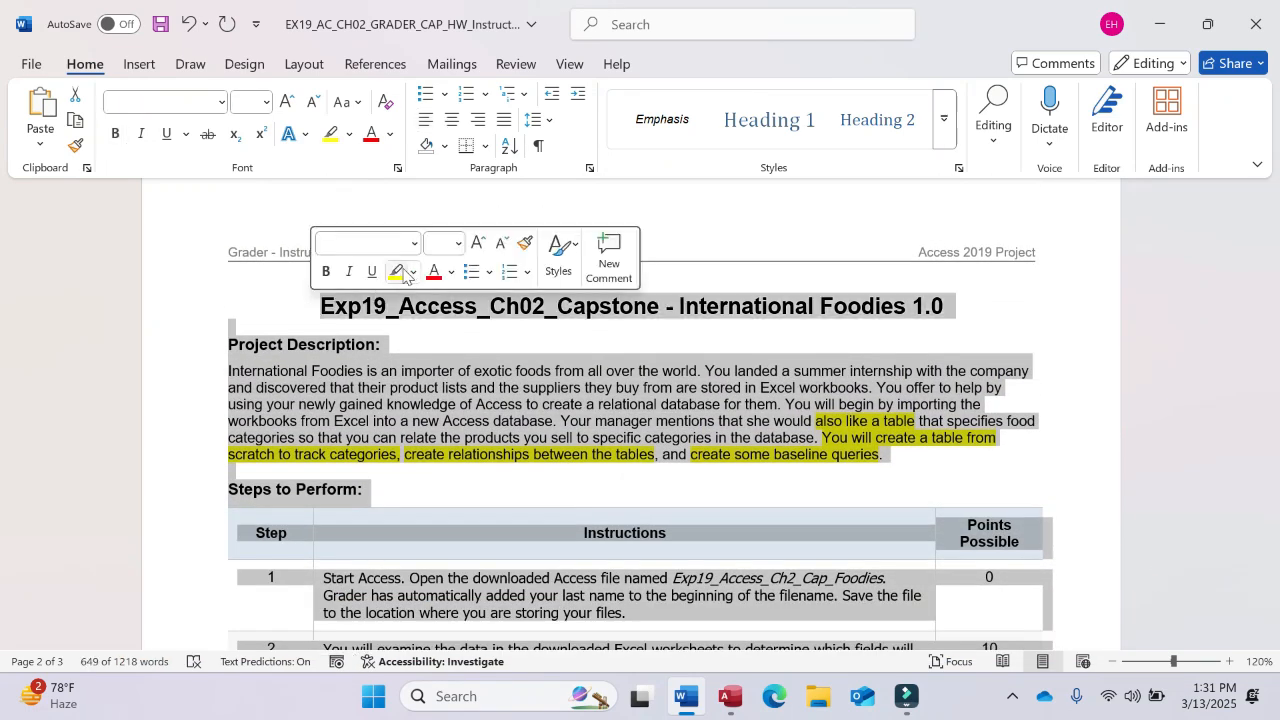
click(396, 272)
click(440, 370)
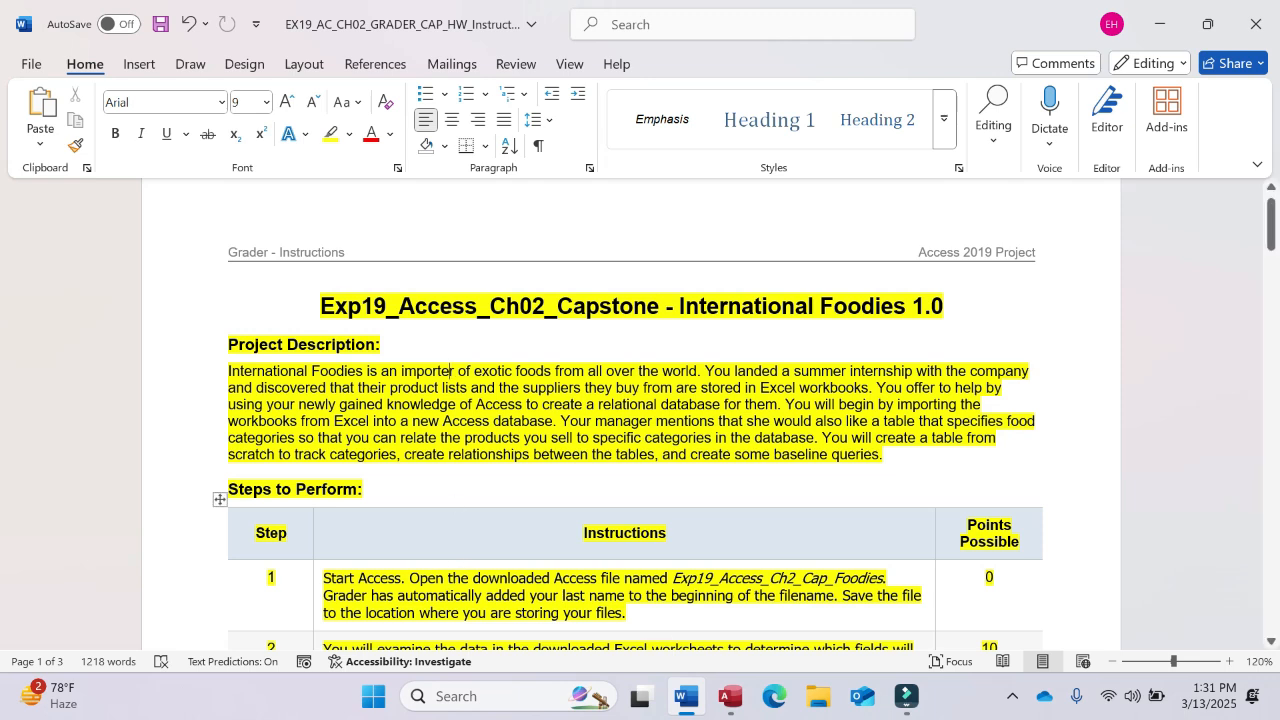
click(731, 700)
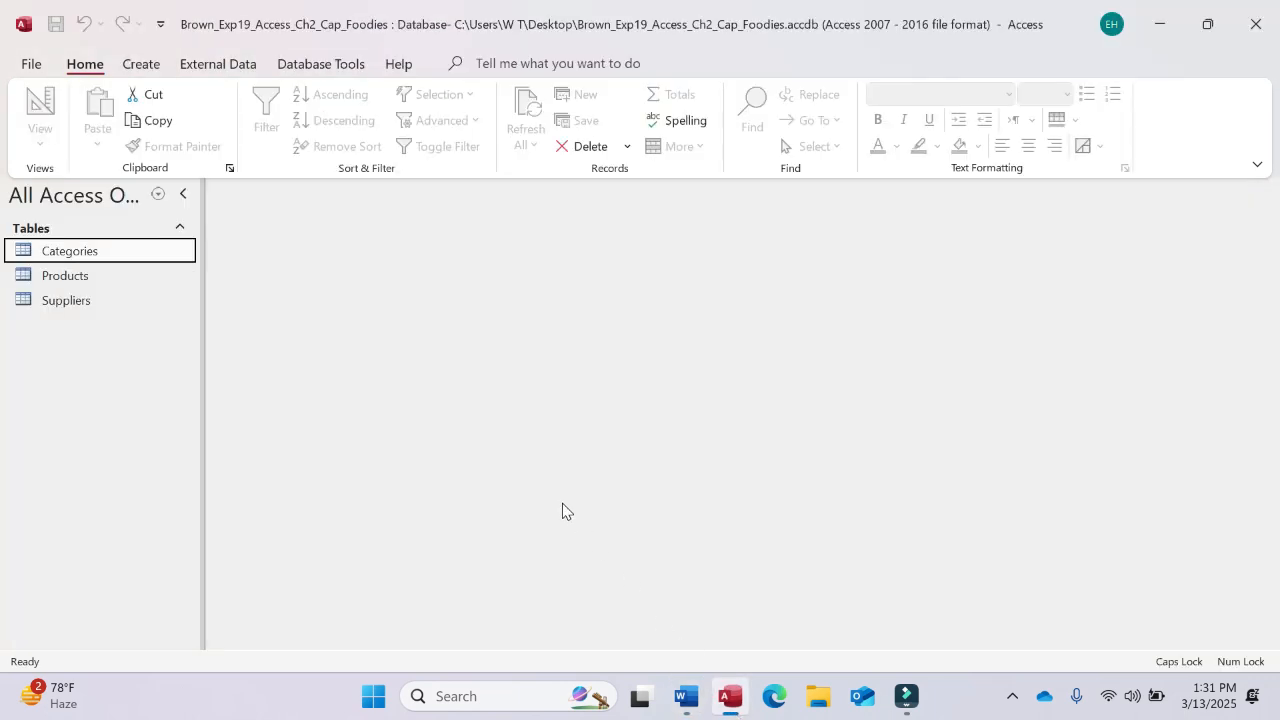